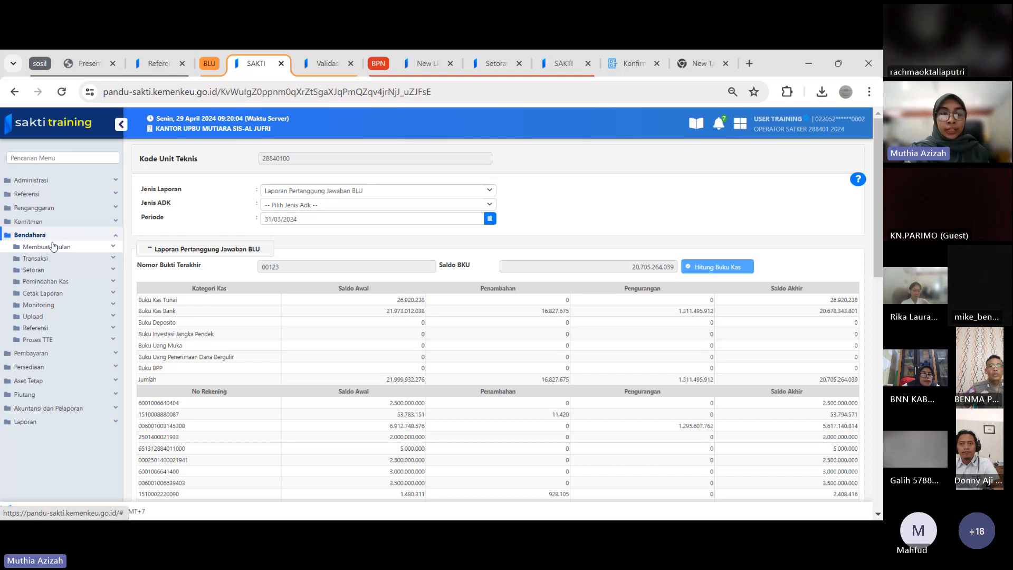
# Open the LPJ Bendahara BLU form among the treasurer's printable reports
pyautogui.click(47, 293)
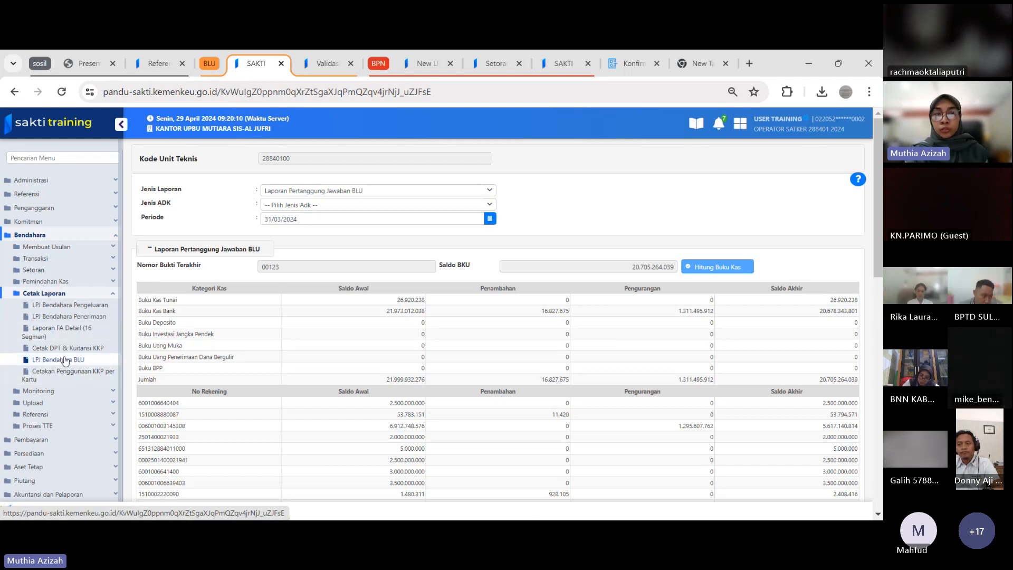
pyautogui.click(65, 361)
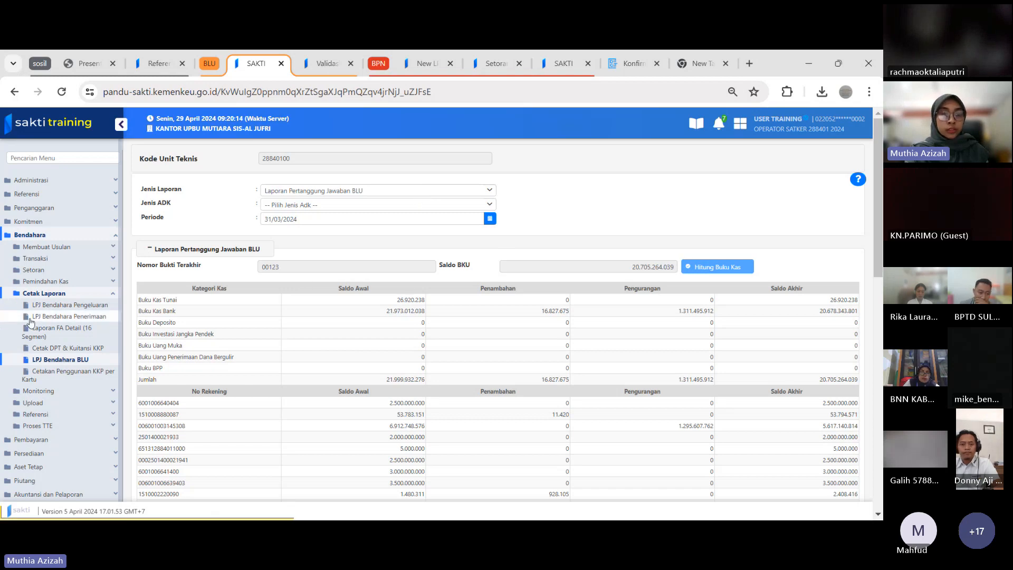
pyautogui.click(51, 364)
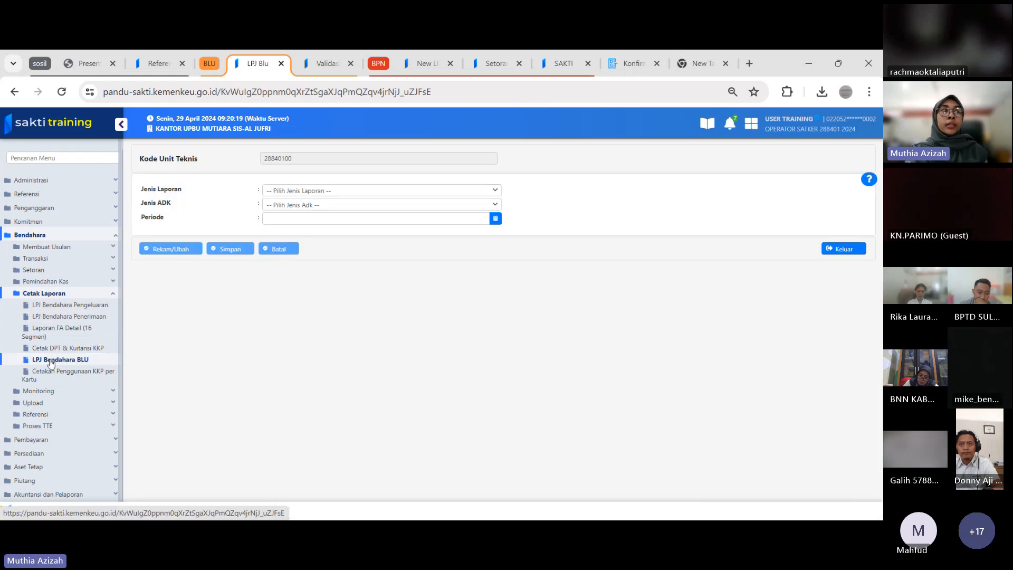
# Load the Laporan Pertanggung Jawaban BLU report for the period 31/03/2024
pyautogui.click(340, 191)
pyautogui.click(340, 222)
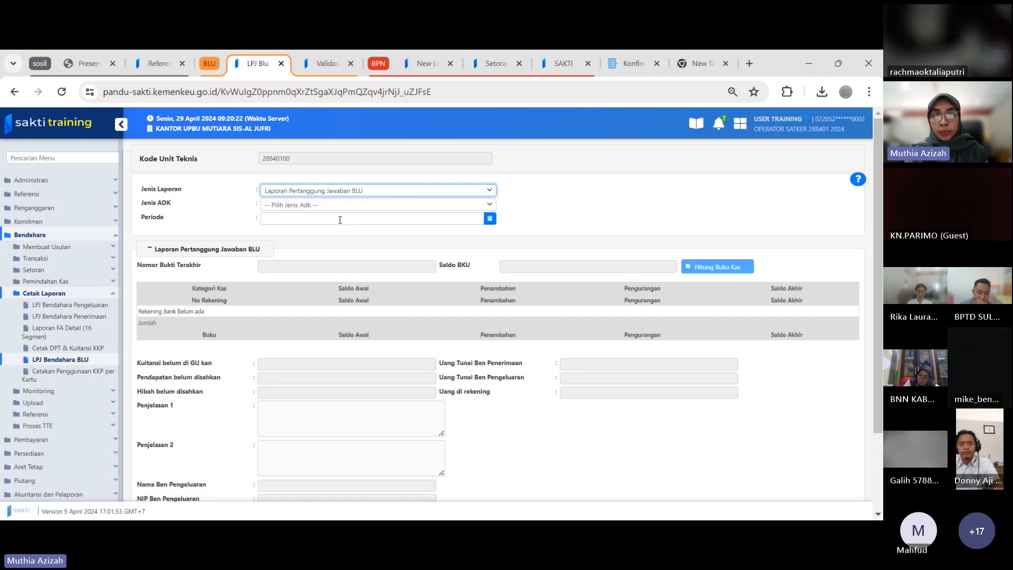
pyautogui.click(336, 219)
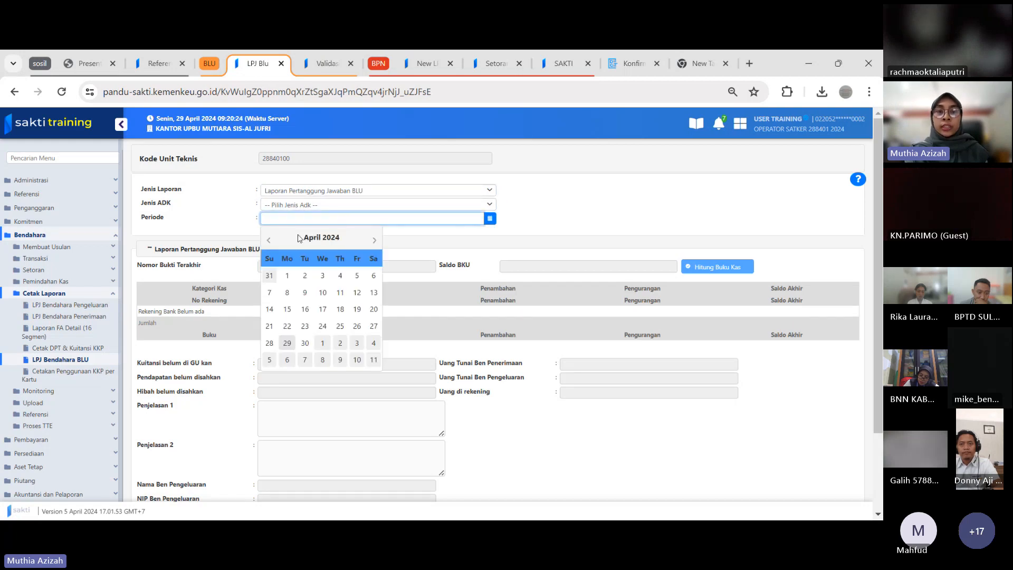
pyautogui.click(268, 241)
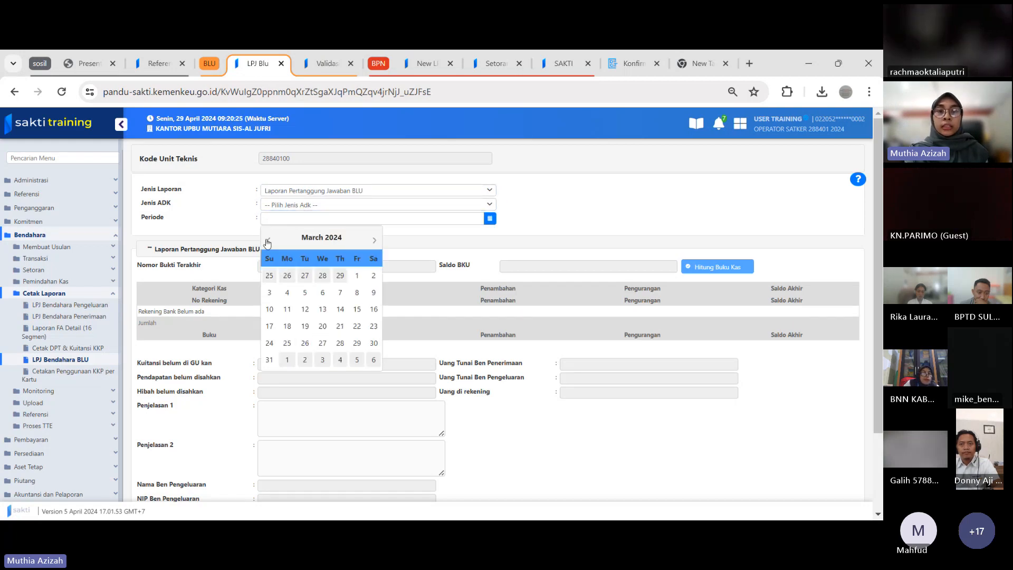
pyautogui.click(269, 361)
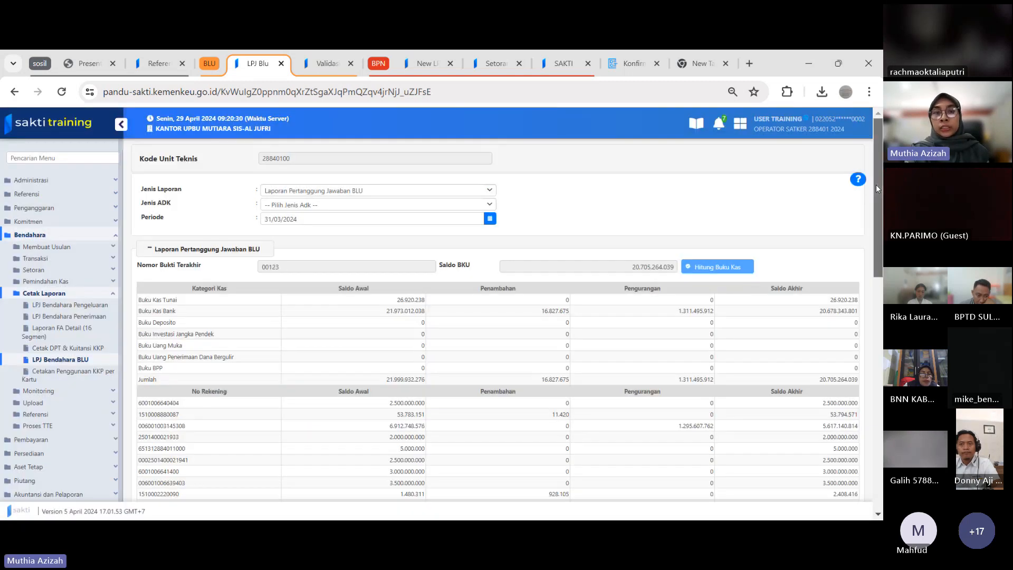
# Put the loaded LPJ BLU report into record/edit mode
pyautogui.scroll(-1, 876, 185)
pyautogui.scroll(1, 880, 184)
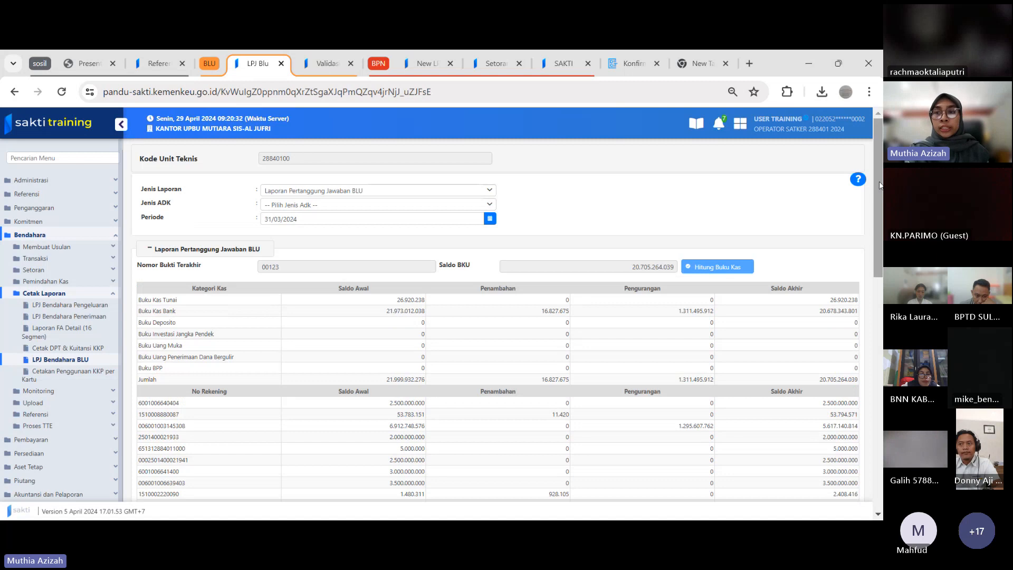
pyautogui.moveTo(879, 183); pyautogui.dragTo(871, 272)
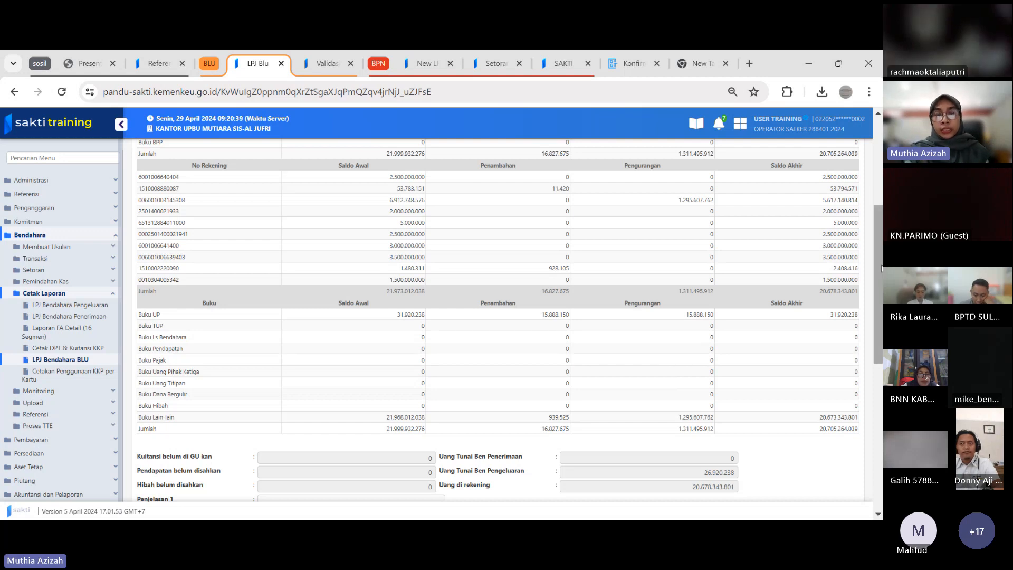
pyautogui.moveTo(881, 269); pyautogui.dragTo(882, 151)
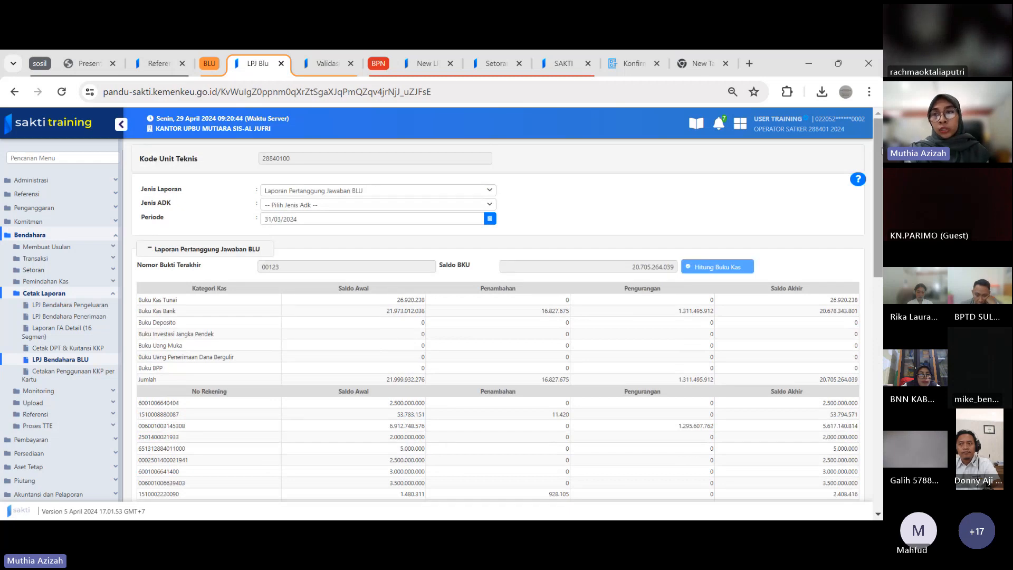
pyautogui.moveTo(880, 152); pyautogui.dragTo(876, 387)
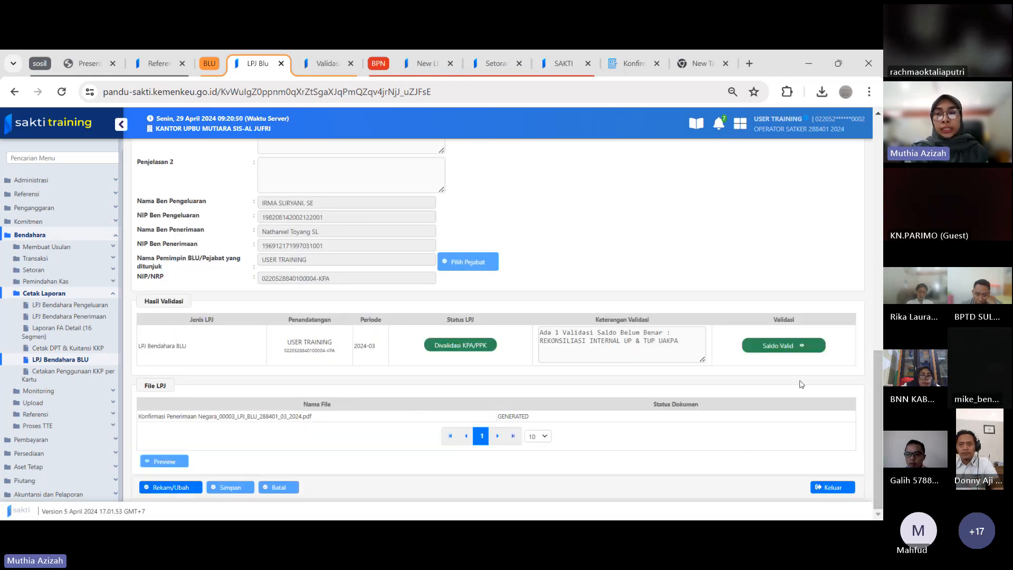
pyautogui.click(172, 489)
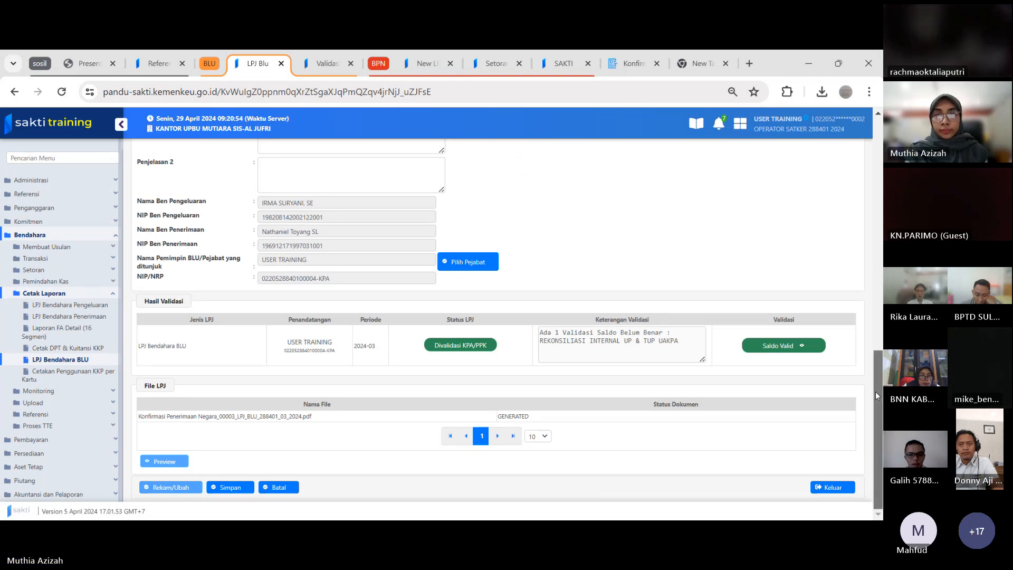
# Recalculate the cash book balances and enter 00124 as the Nomor Bukti Terakhir
pyautogui.moveTo(876, 392); pyautogui.dragTo(880, 152)
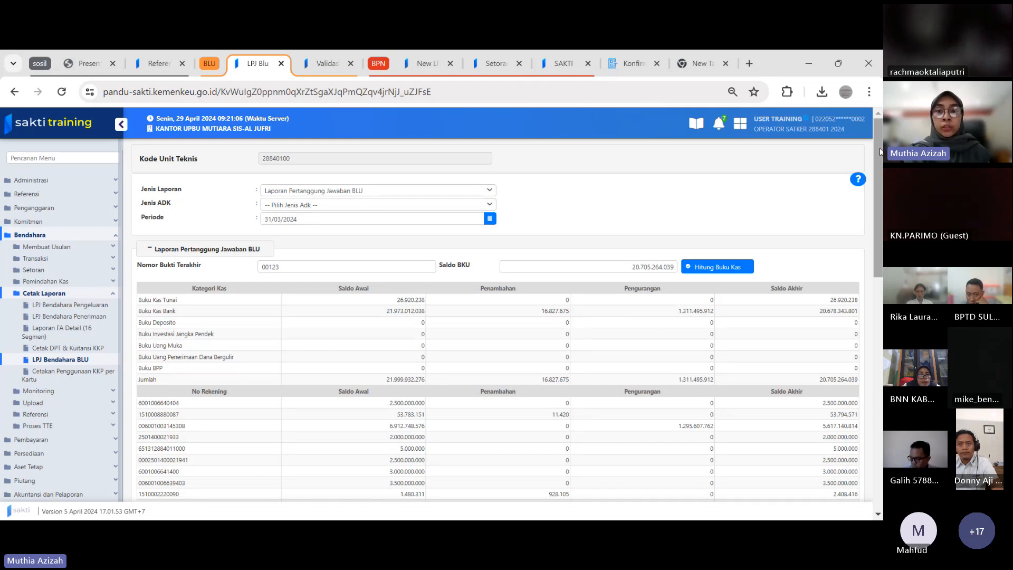
pyautogui.click(705, 268)
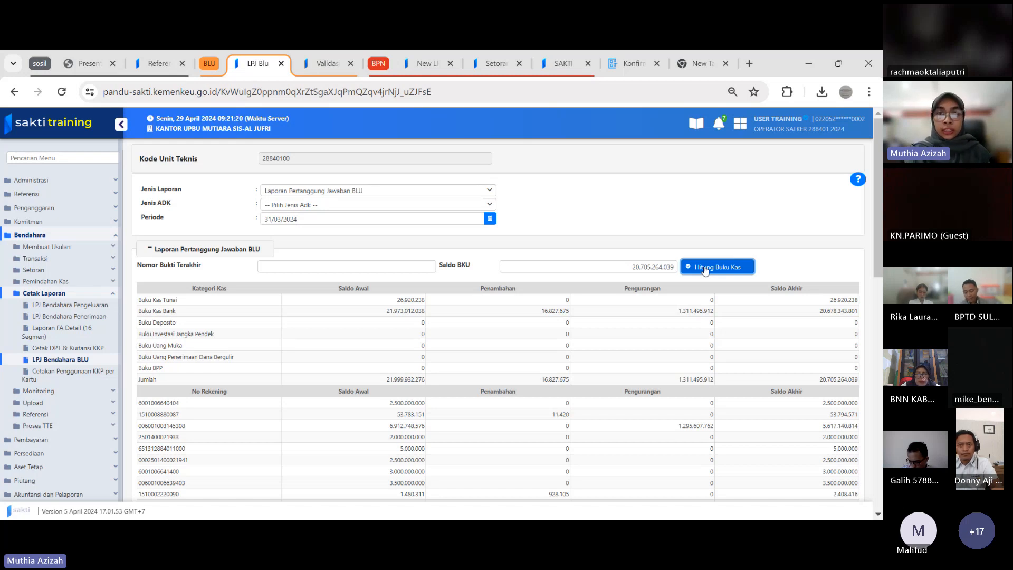
pyautogui.click(293, 262)
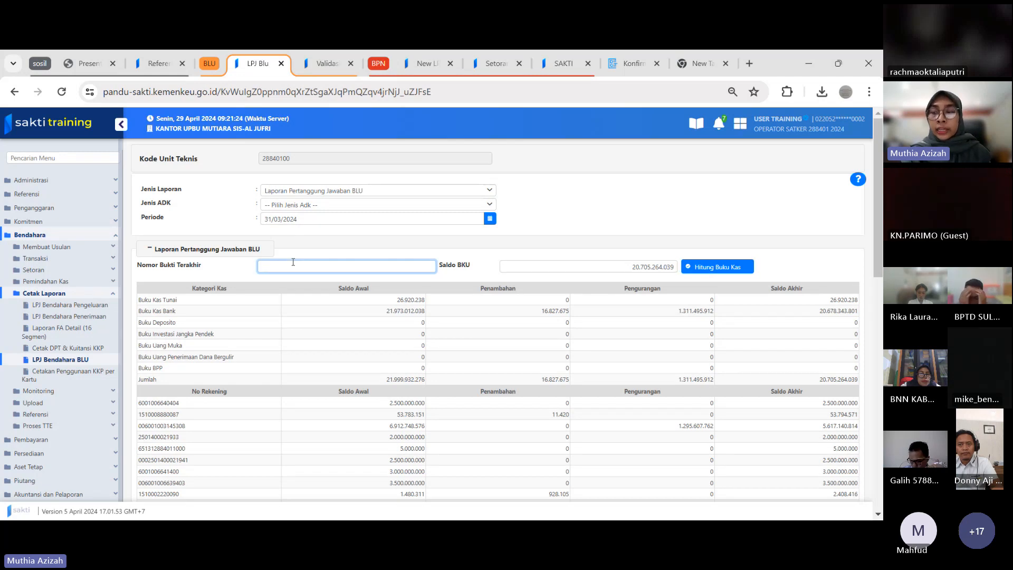
pyautogui.write('0012')
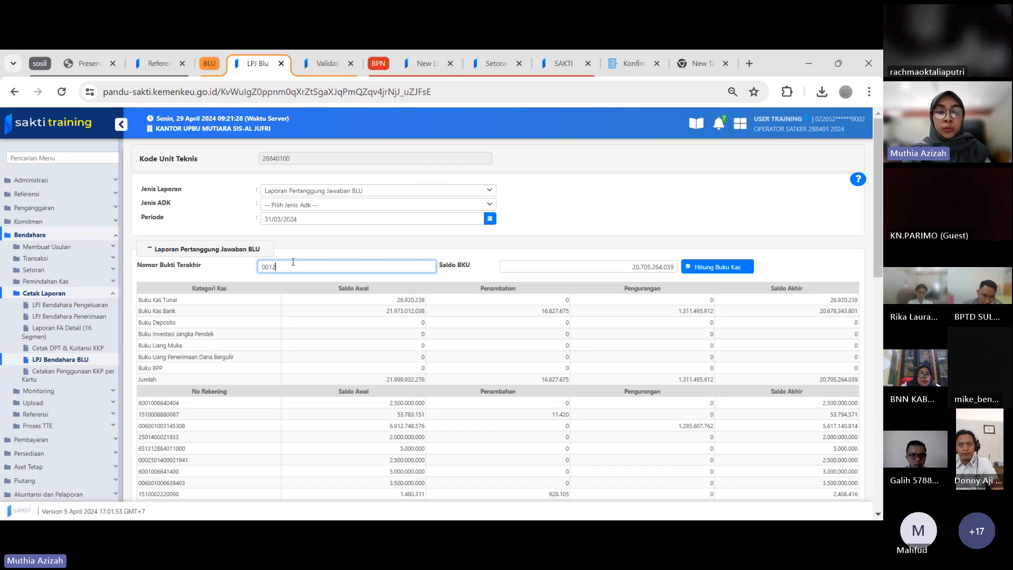
pyautogui.write('4')
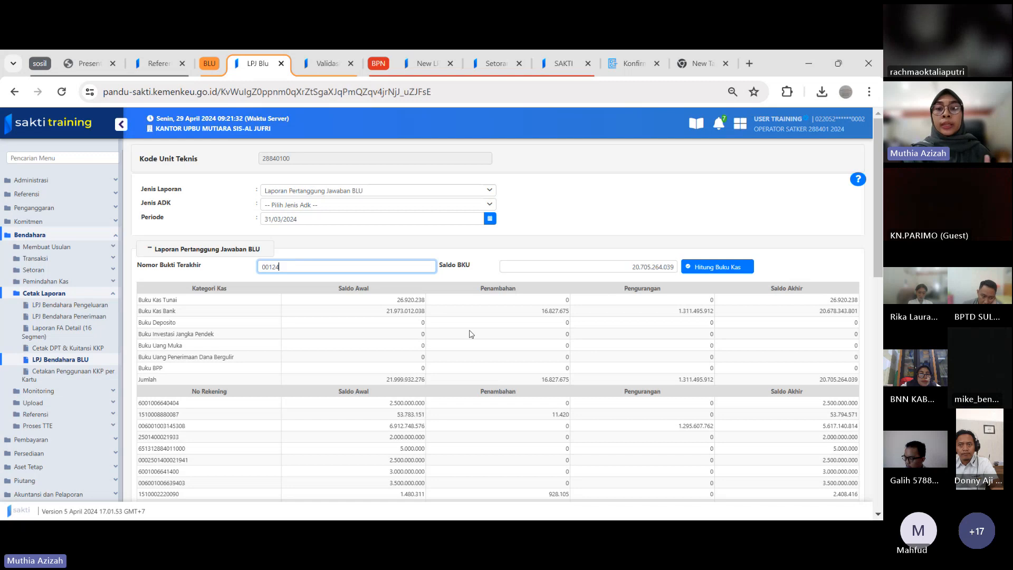
# Edit the Pengurangan amount of the second bank account in the No Rekening table, ending with 0
pyautogui.moveTo(881, 195)
pyautogui.mouseDown()
pyautogui.moveTo(883, 346)
pyautogui.moveTo(881, 197)
pyautogui.mouseUp()
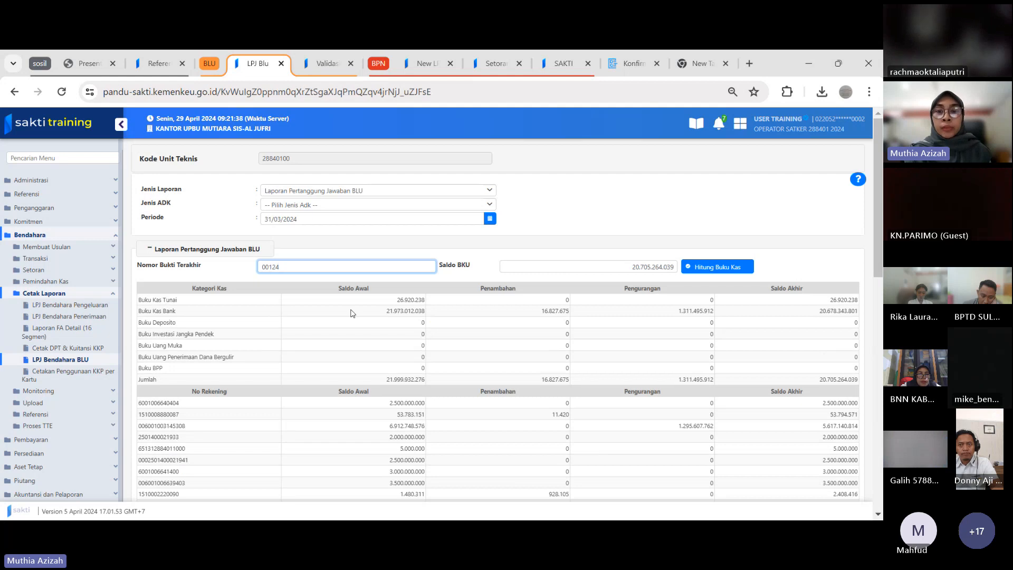
pyautogui.moveTo(876, 214); pyautogui.dragTo(875, 299)
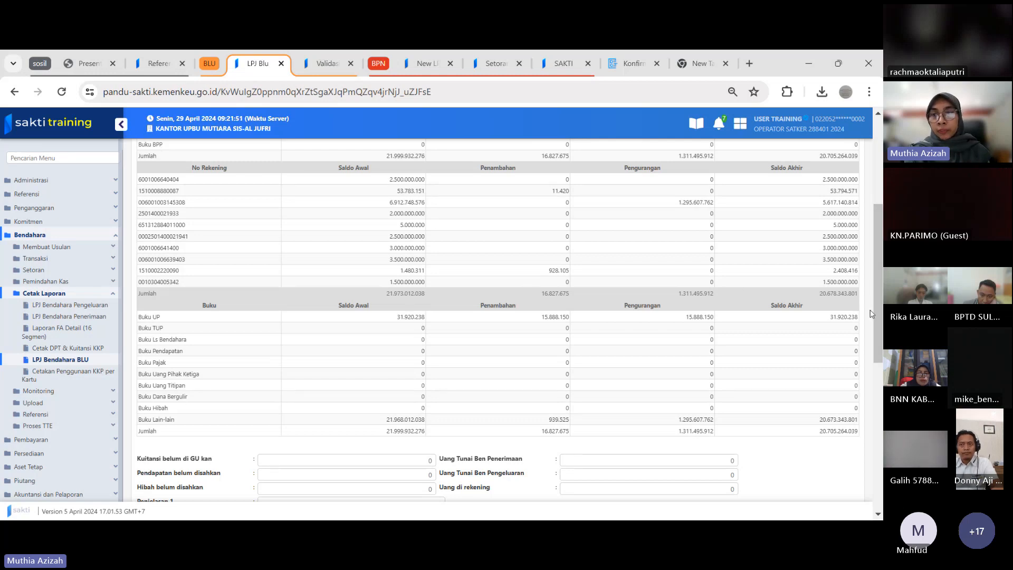
pyautogui.moveTo(879, 274); pyautogui.dragTo(879, 238)
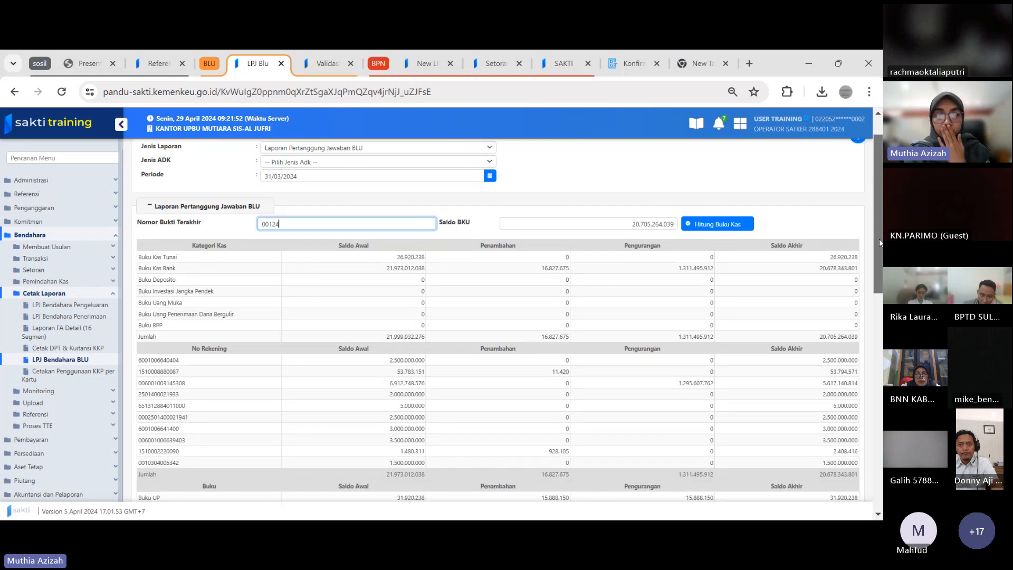
pyautogui.scroll(-3, 879, 239)
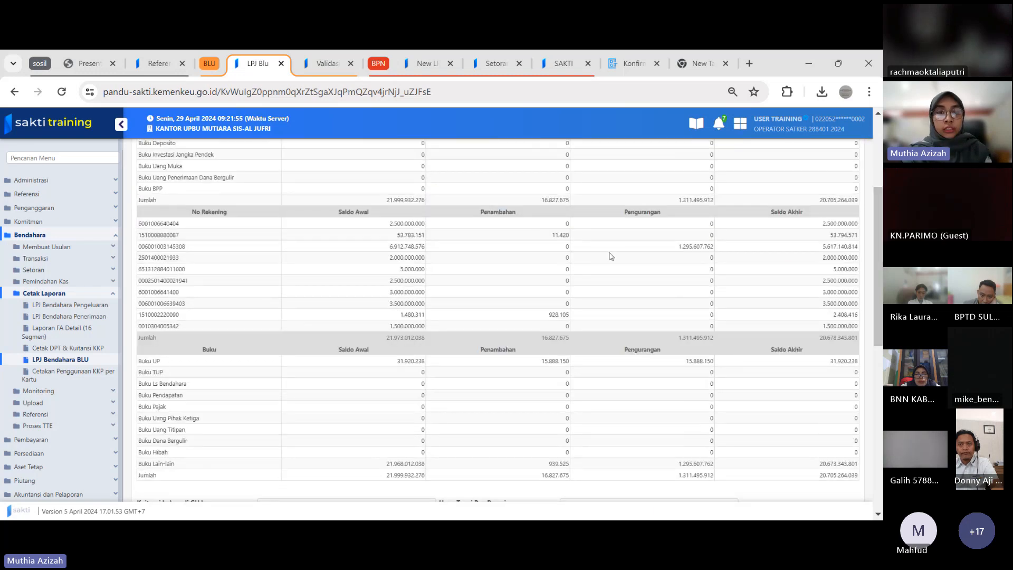
pyautogui.click(562, 235)
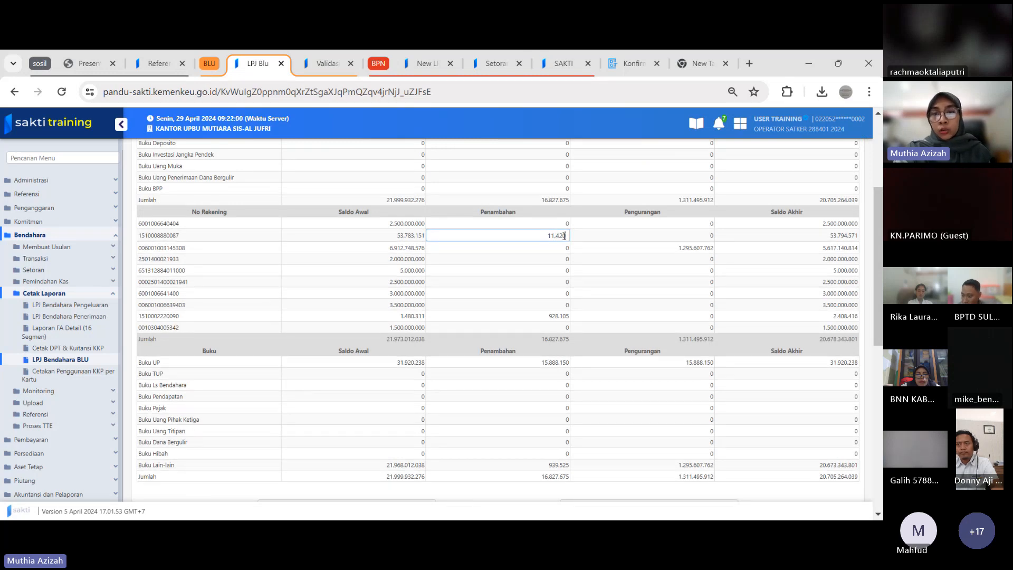
pyautogui.click(621, 236)
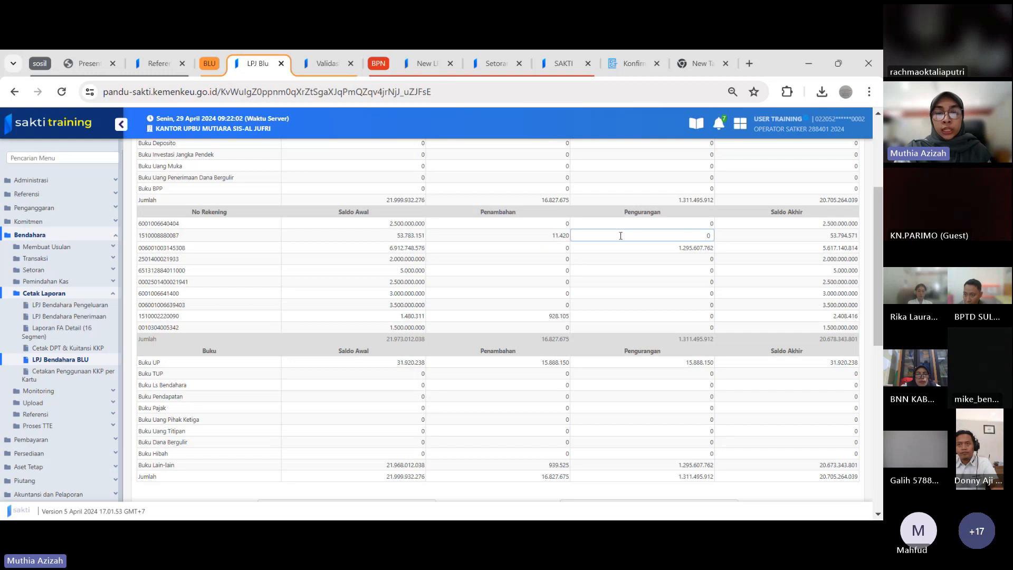
pyautogui.write('9')
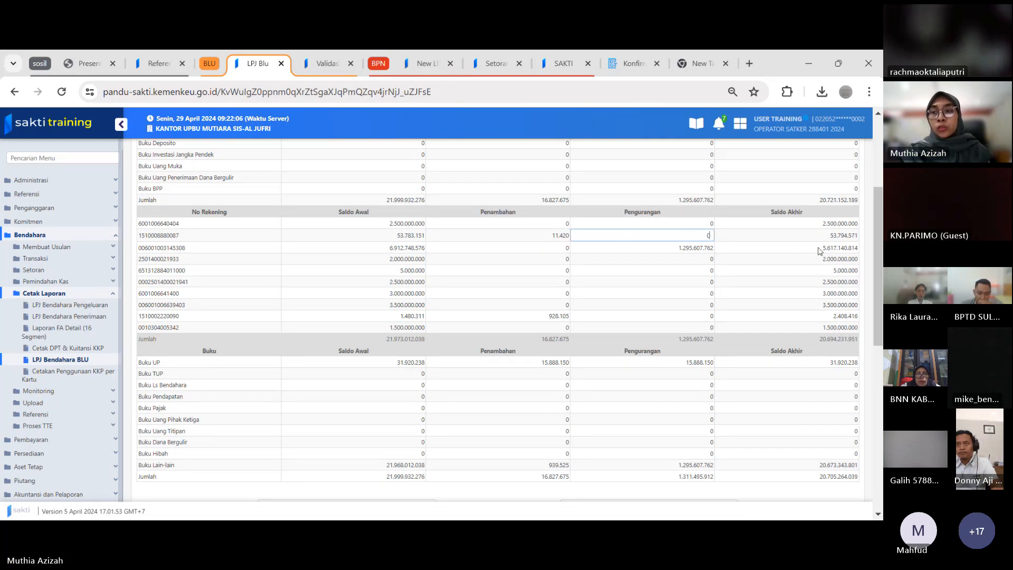
# Compare the Jumlah row of the Kategori Kas table with the Jumlah row of the Buku table
pyautogui.scroll(3, 634, 262)
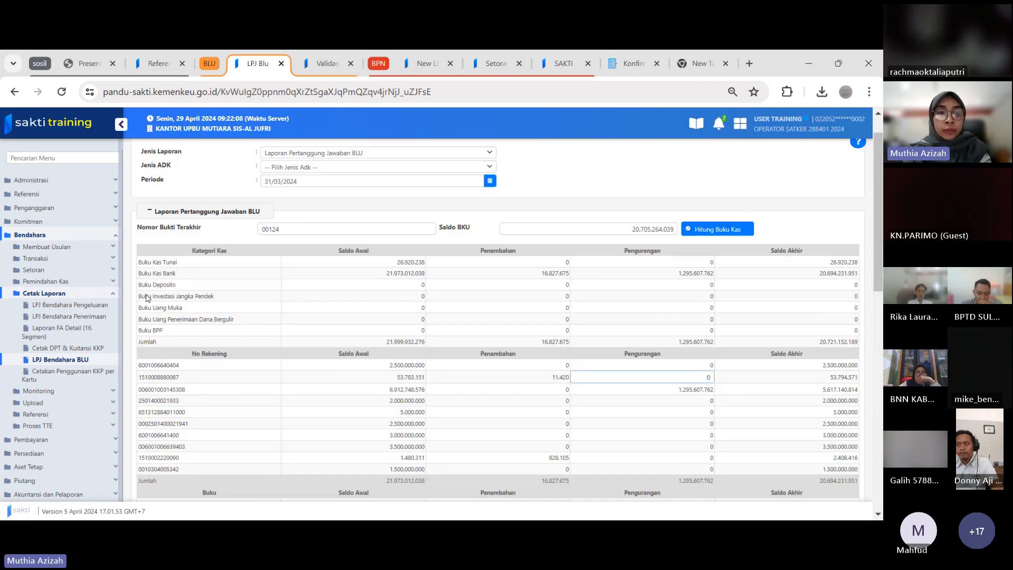
pyautogui.doubleClick(140, 342)
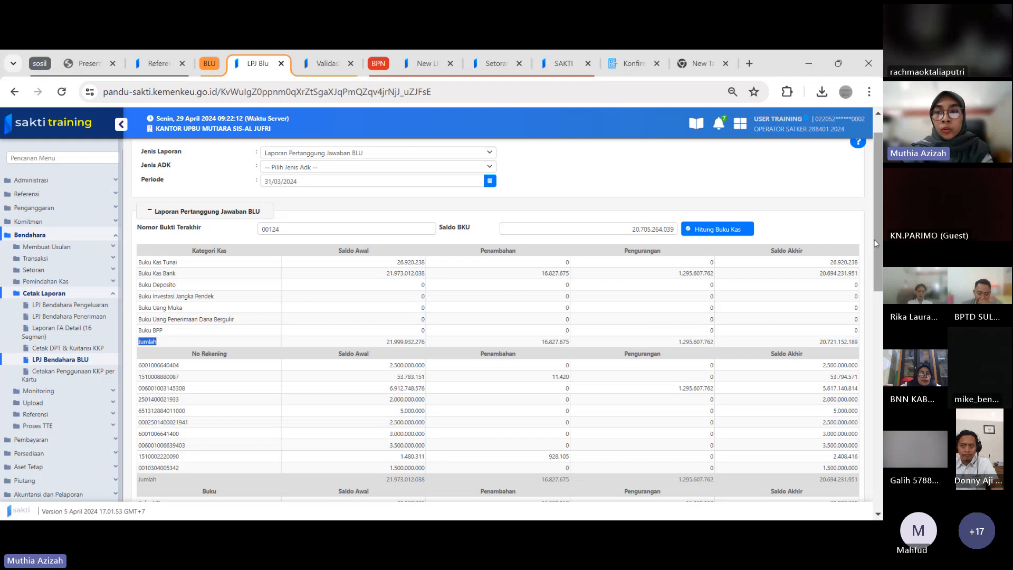
pyautogui.moveTo(874, 239); pyautogui.dragTo(873, 345)
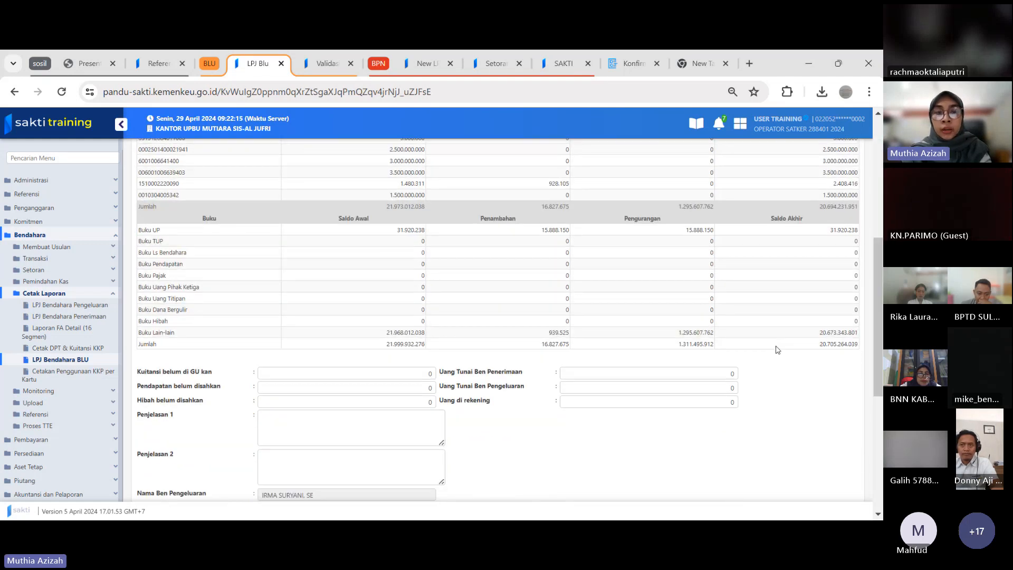
pyautogui.doubleClick(147, 344)
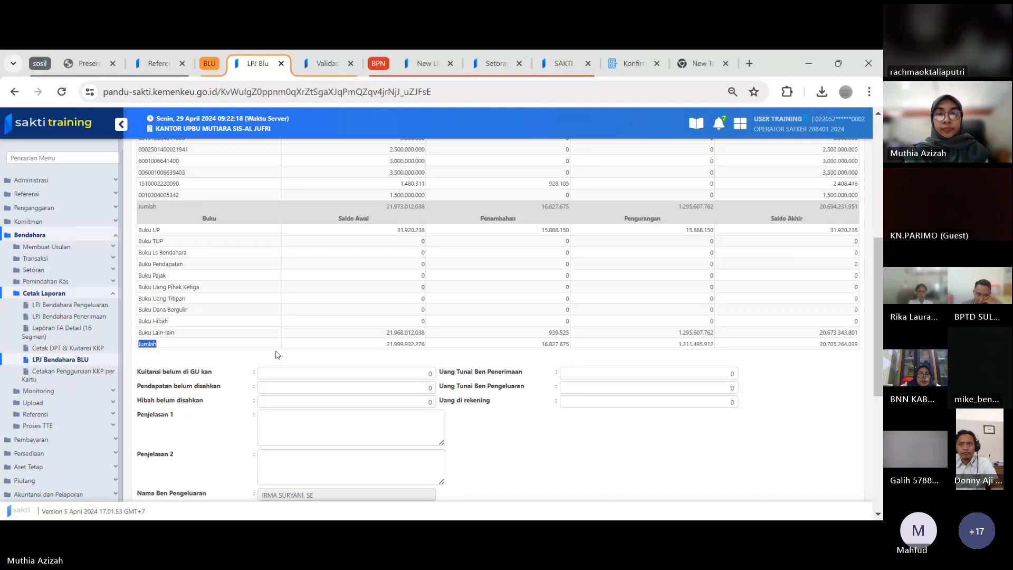
pyautogui.scroll(4, 879, 305)
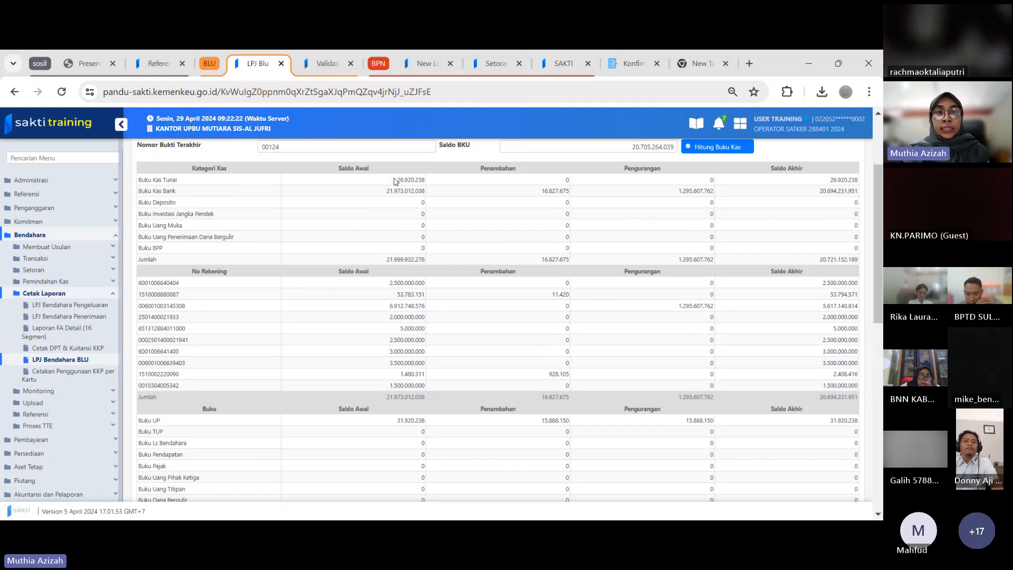
# Enter a trial Penambahan of 9 for the first bank account in the No Rekening table and reset it to 0
pyautogui.click(496, 180)
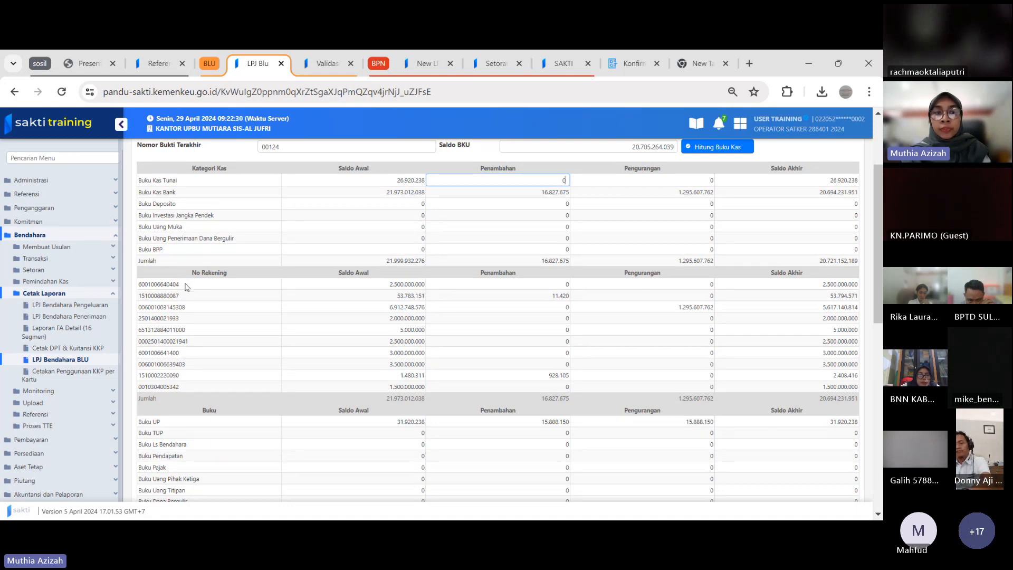
pyautogui.click(165, 281)
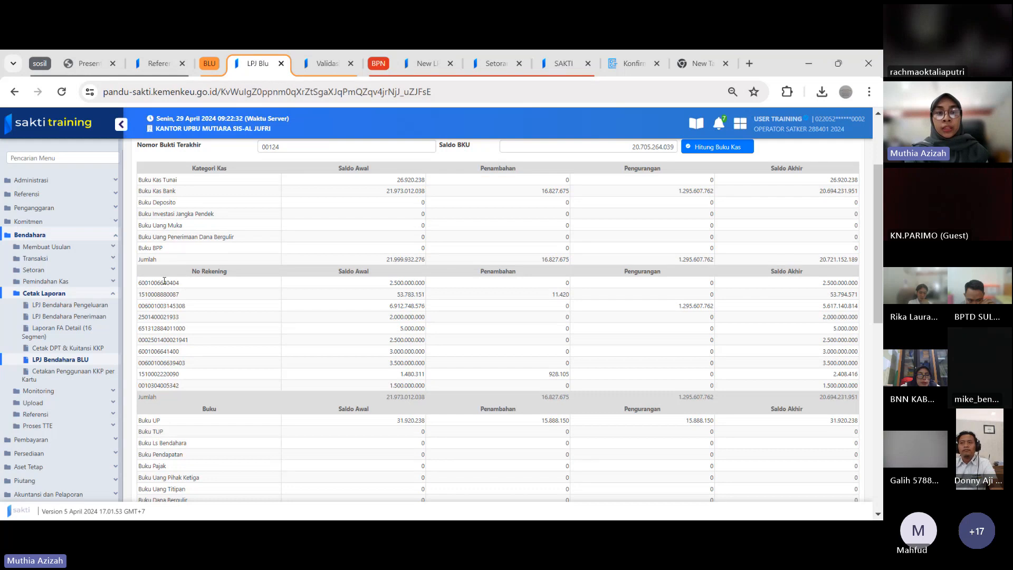
pyautogui.doubleClick(165, 283)
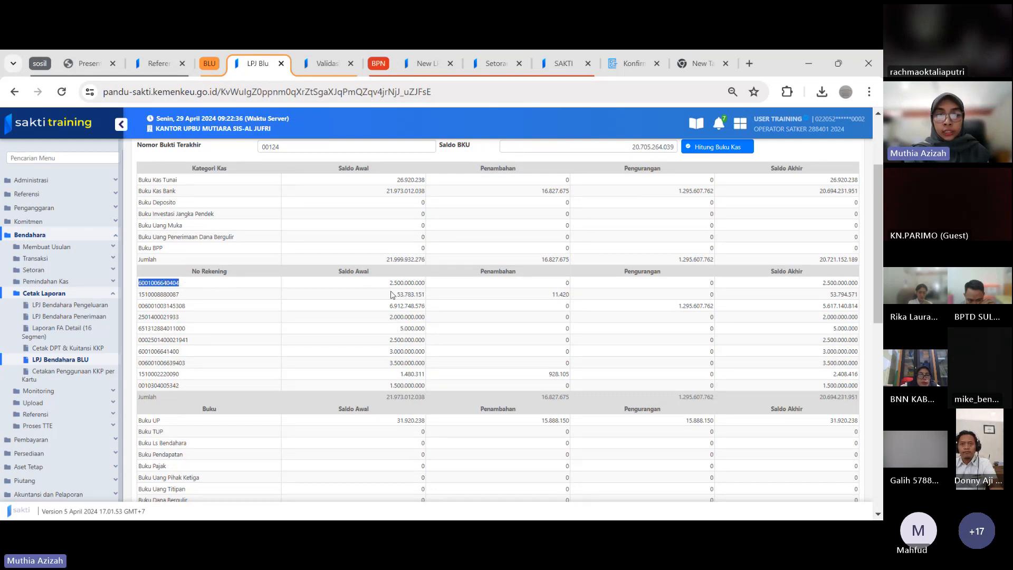
pyautogui.click(527, 285)
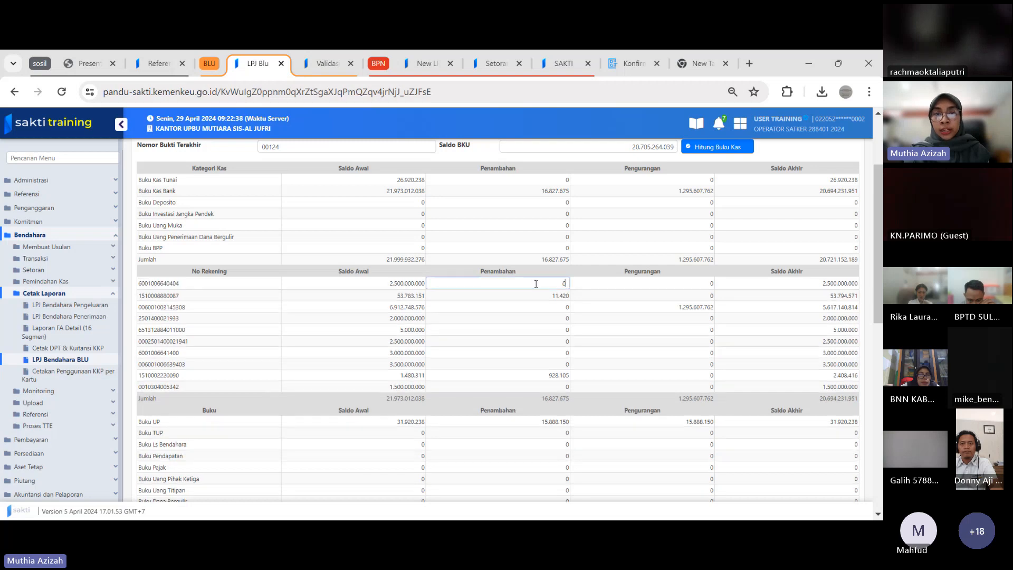
pyautogui.write('900')
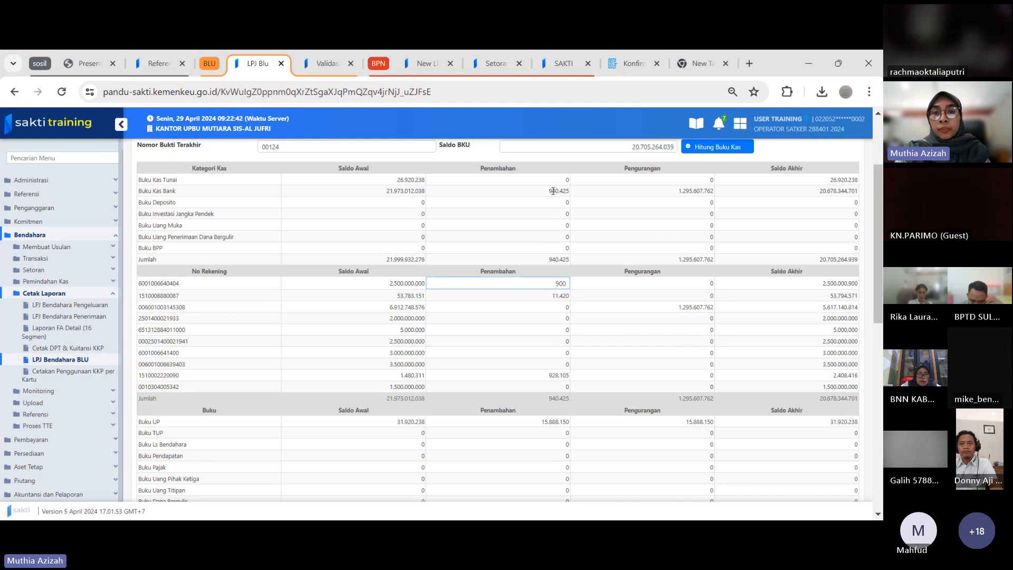
pyautogui.doubleClick(559, 190)
pyautogui.click(550, 285)
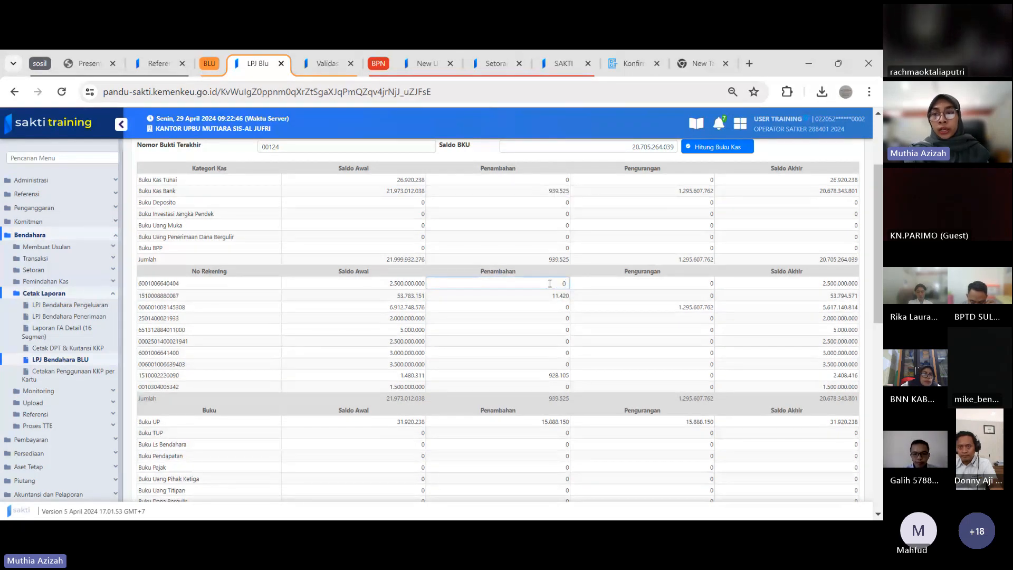
# Copy the Saldo Akhir of Buku Kas Tunai into Uang Tunai Ben Pengeluaran so that it reads 26.920.238
pyautogui.moveTo(878, 238); pyautogui.dragTo(878, 288)
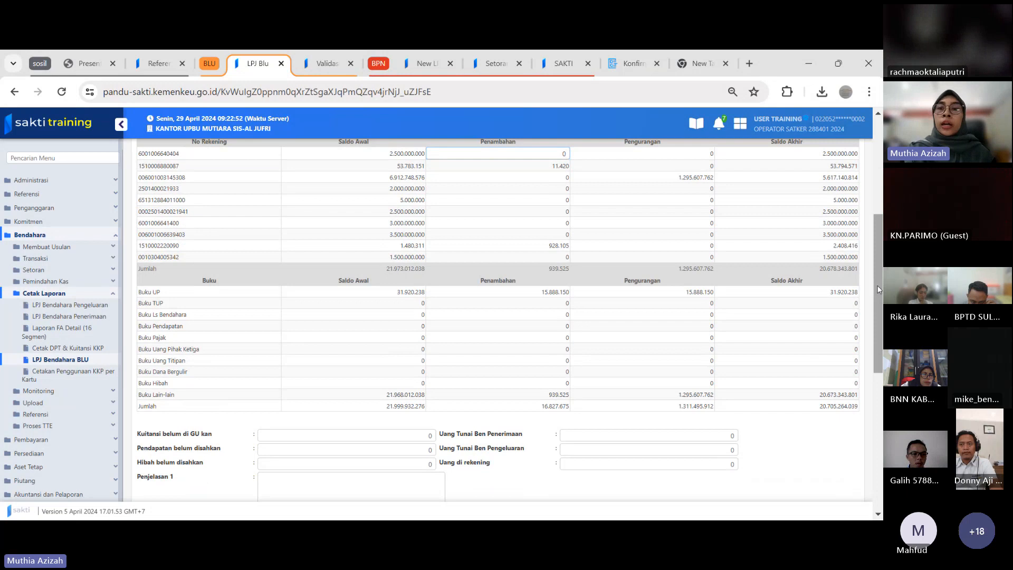
pyautogui.moveTo(879, 290); pyautogui.dragTo(865, 351)
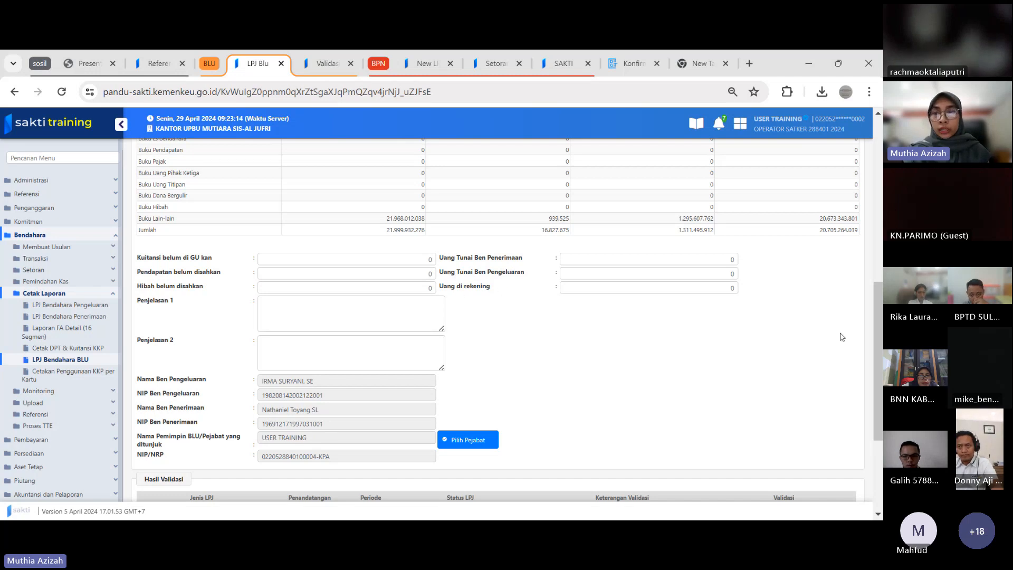
pyautogui.moveTo(876, 344); pyautogui.dragTo(877, 244)
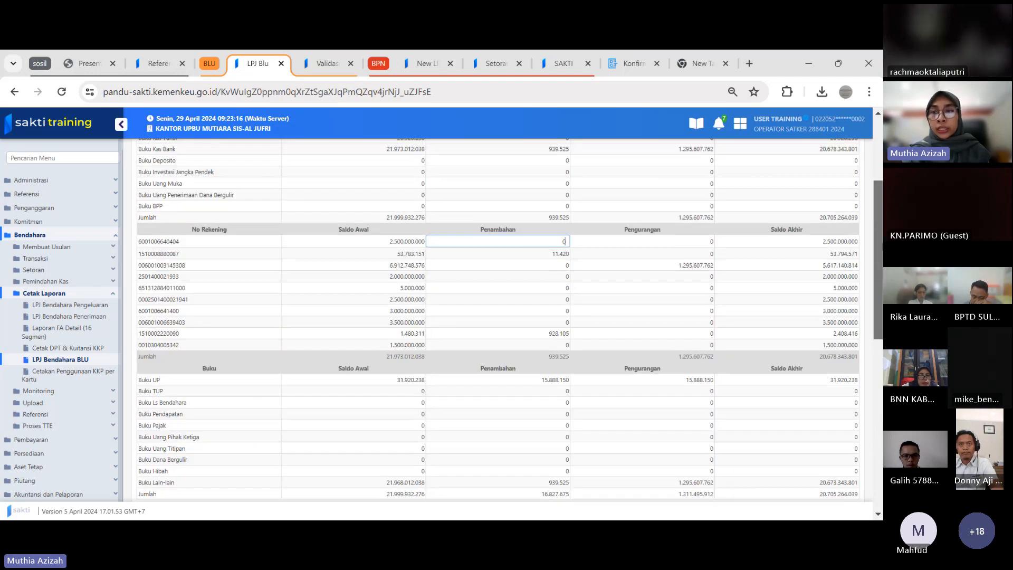
pyautogui.scroll(2, 565, 242)
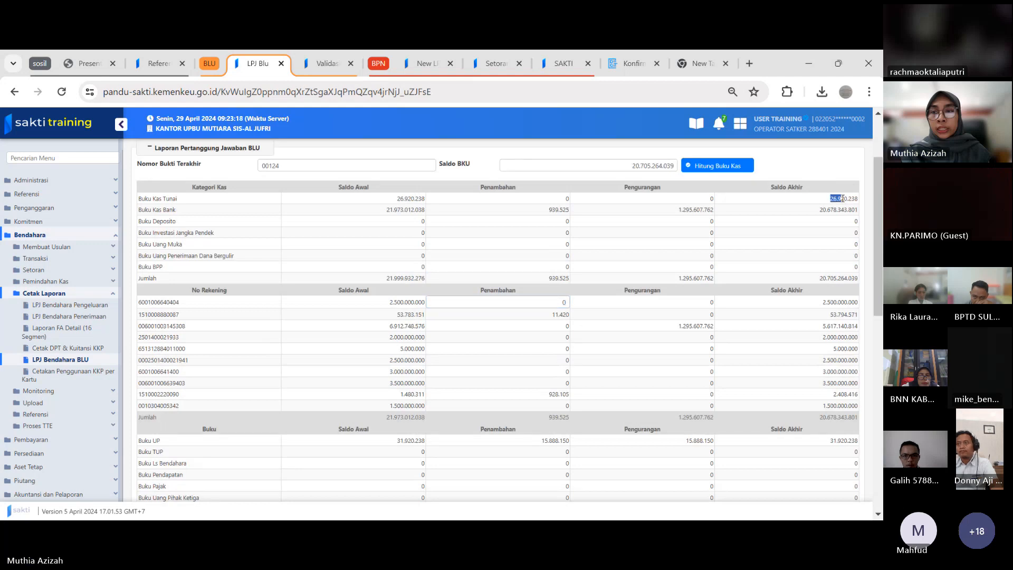
pyautogui.moveTo(854, 199); pyautogui.dragTo(878, 200)
pyautogui.hotkey('ctrl', 'c')
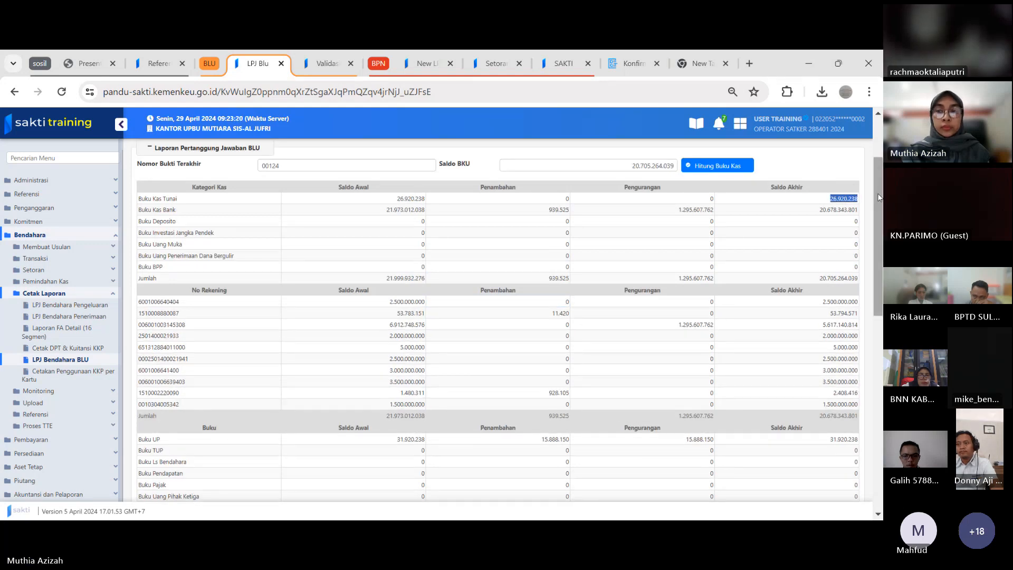
pyautogui.scroll(-7, 879, 198)
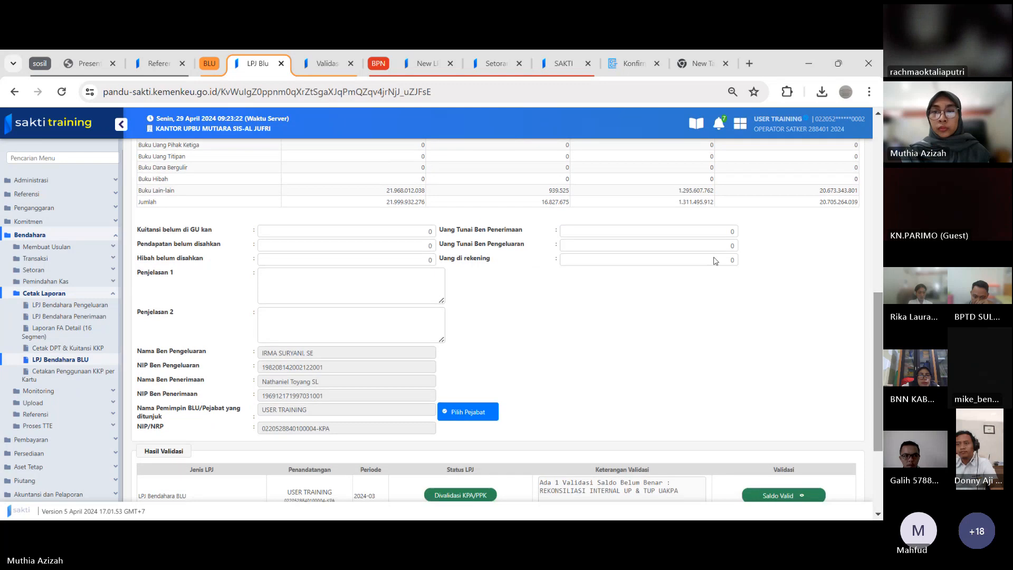
pyautogui.hotkey('ctrl', 'v')
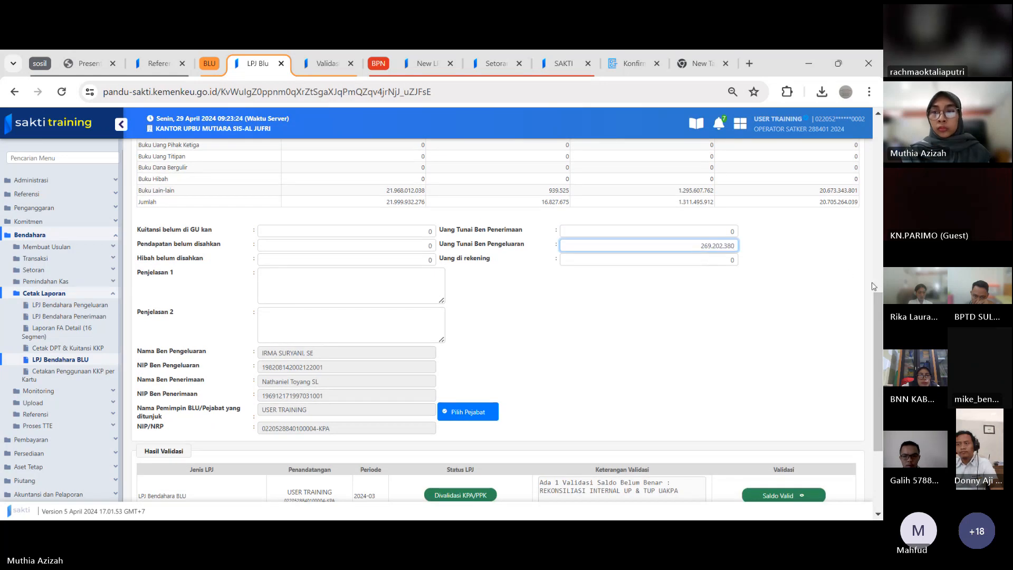
pyautogui.press('Delete')
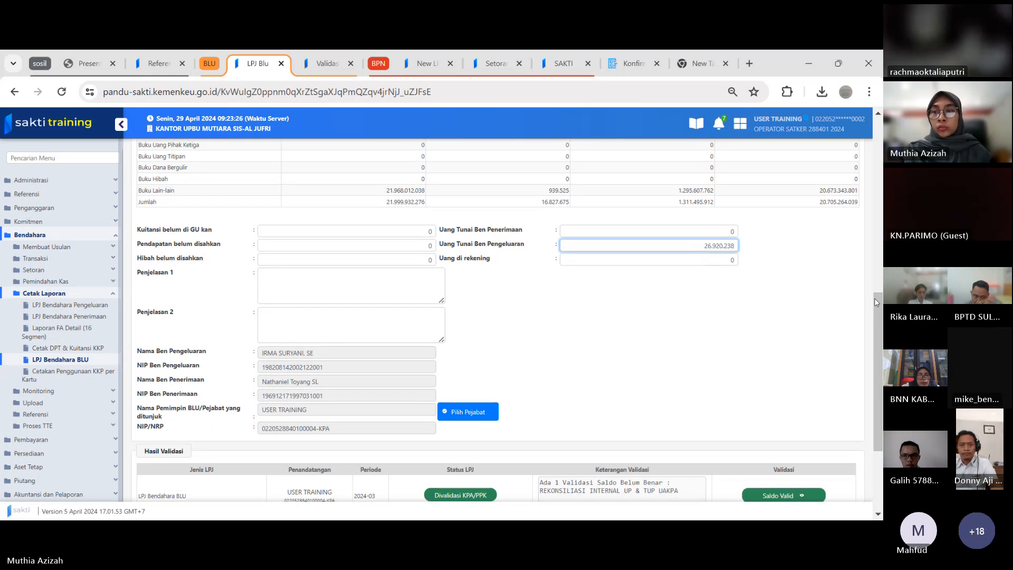
# Copy the Saldo Akhir from the Jumlah row of the No Rekening table, 20.678.343.801, into Uang di rekening
pyautogui.moveTo(875, 299); pyautogui.dragTo(879, 239)
pyautogui.moveTo(819, 230); pyautogui.dragTo(862, 231)
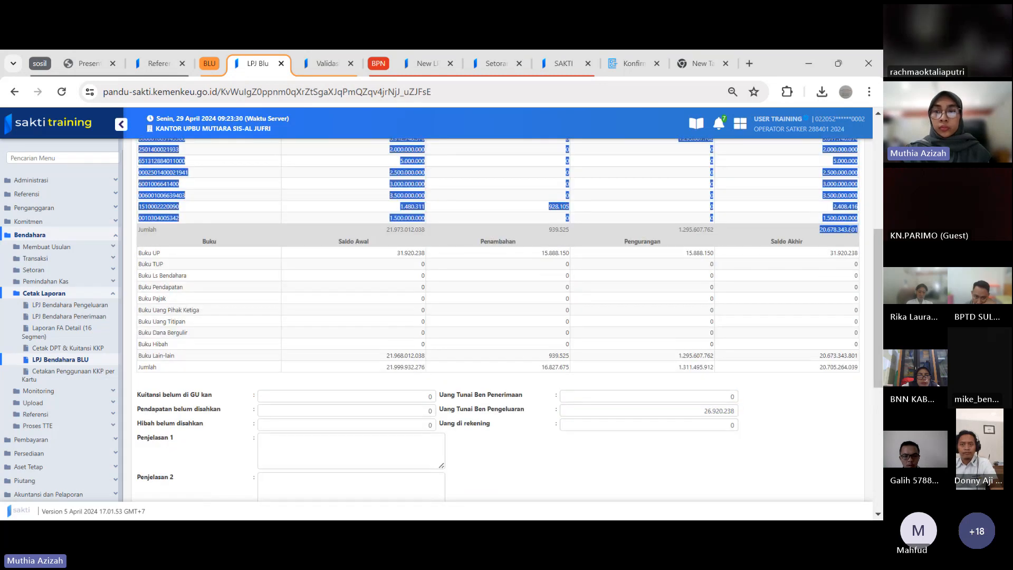
pyautogui.click(818, 234)
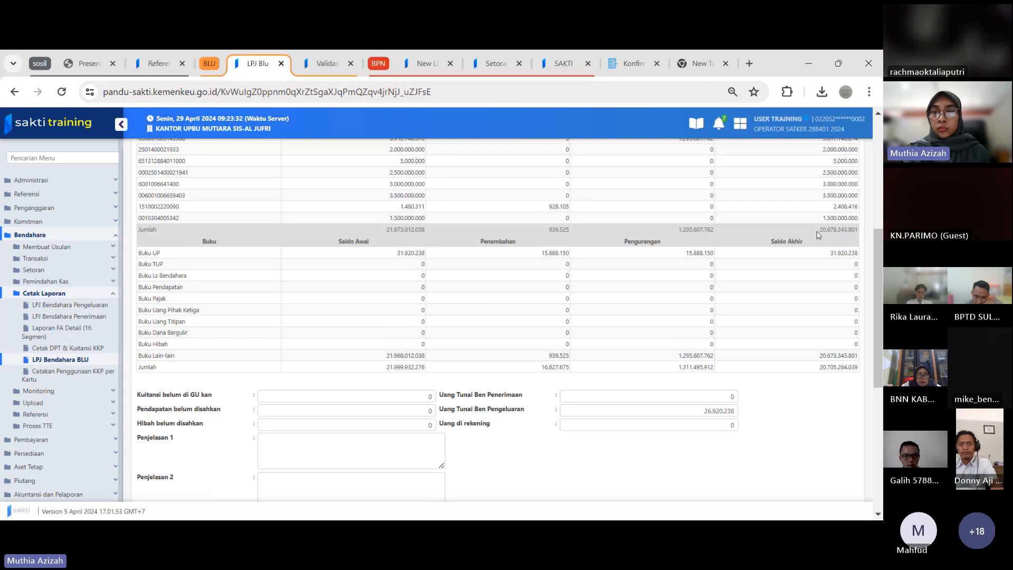
pyautogui.moveTo(819, 231); pyautogui.dragTo(858, 231)
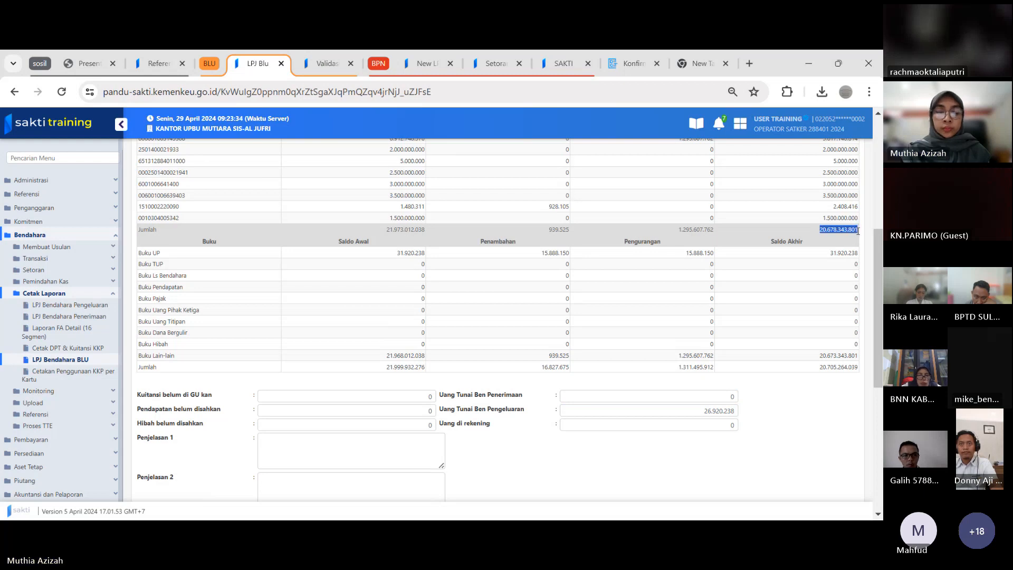
pyautogui.scroll(-4, 844, 248)
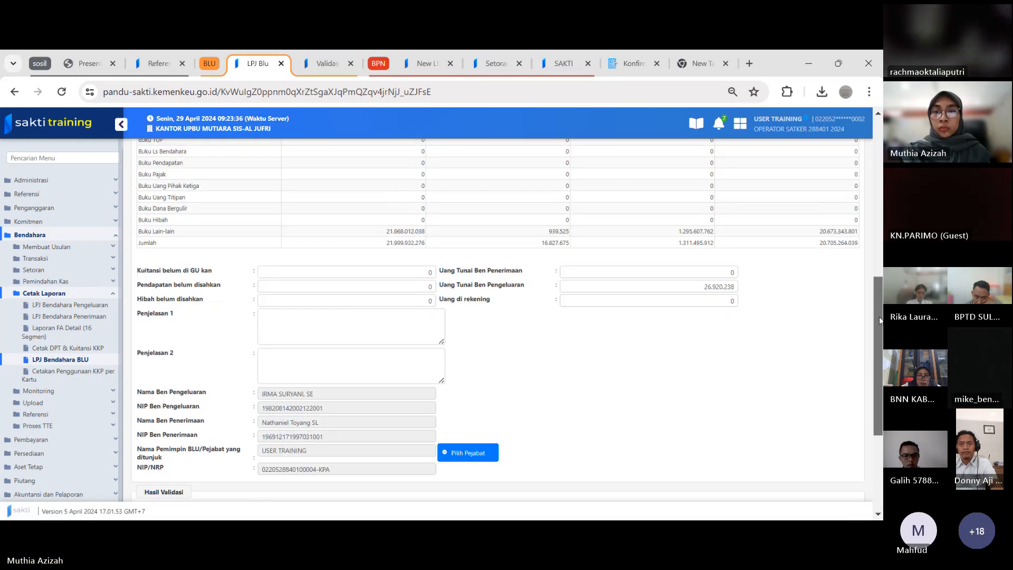
pyautogui.click(731, 218)
pyautogui.write('206.783.438.01')
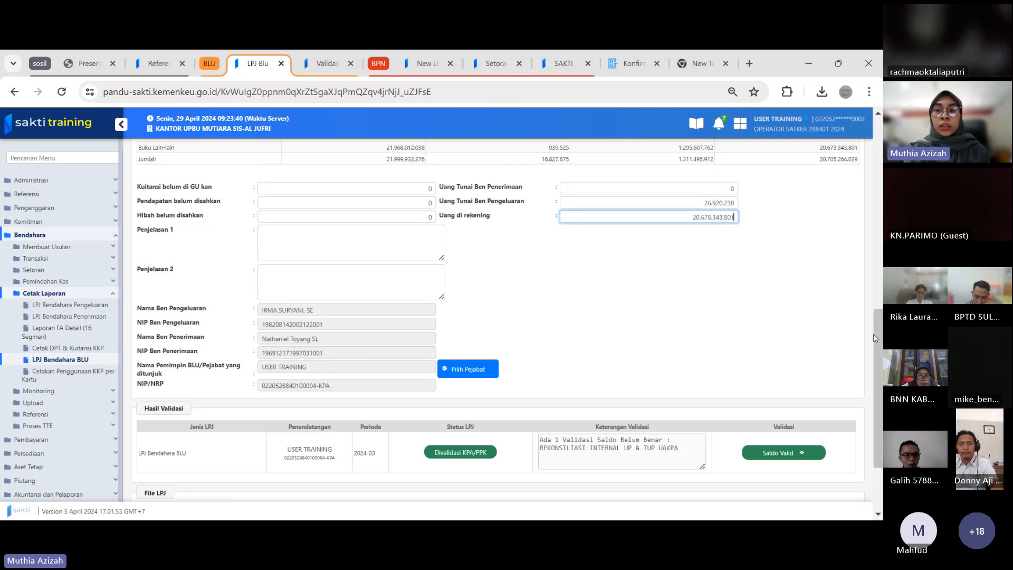
# Assign the listed Kuasa Pengguna Anggaran official as the Pemimpin BLU signatory of the report
pyautogui.scroll(-1, 876, 338)
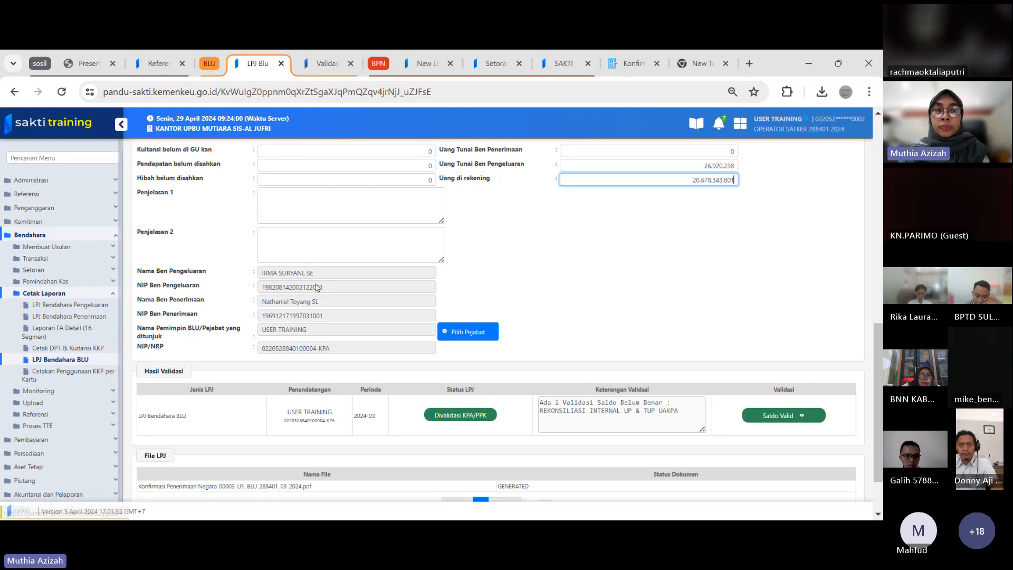
pyautogui.click(475, 337)
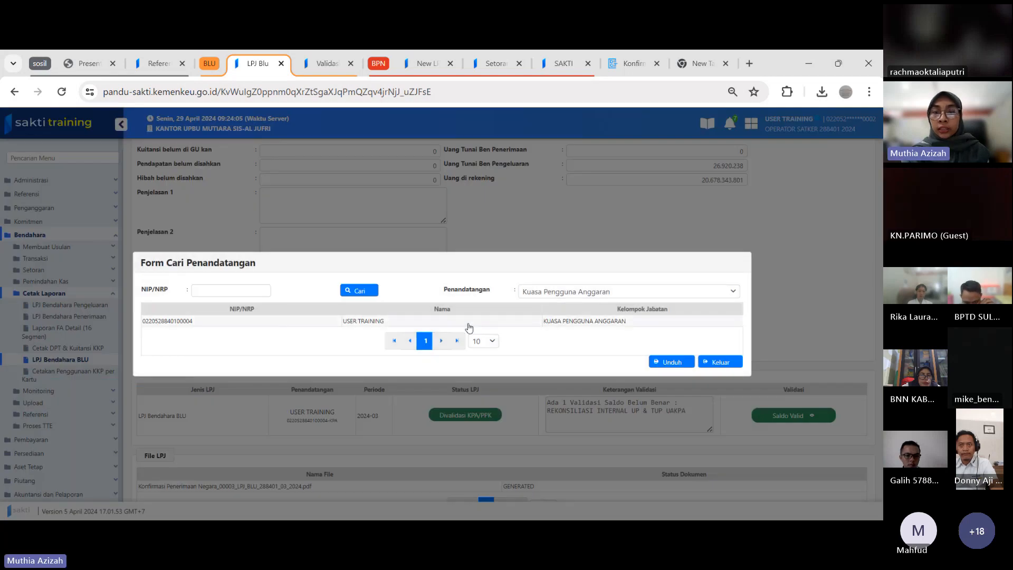
pyautogui.click(469, 323)
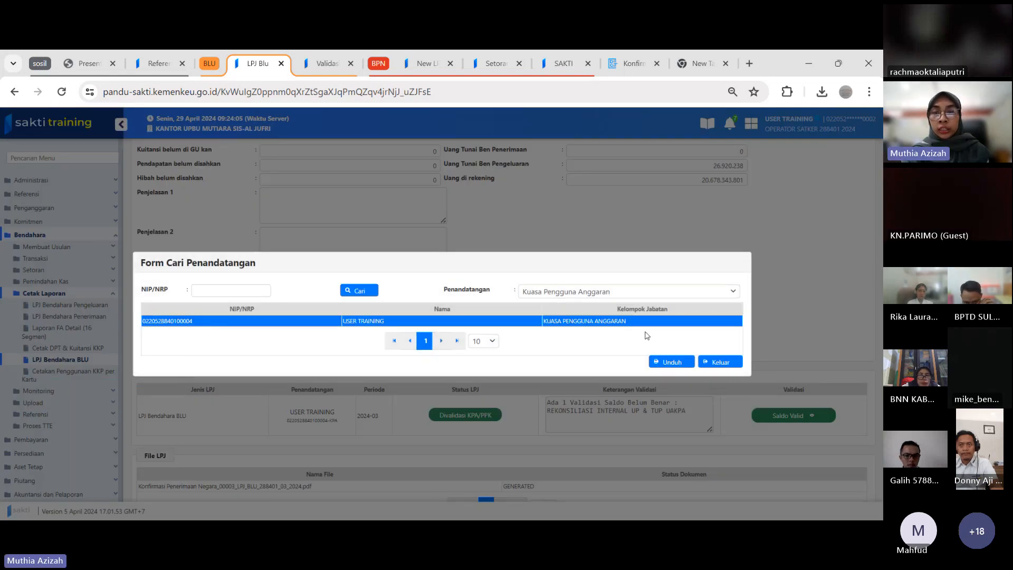
pyautogui.click(674, 362)
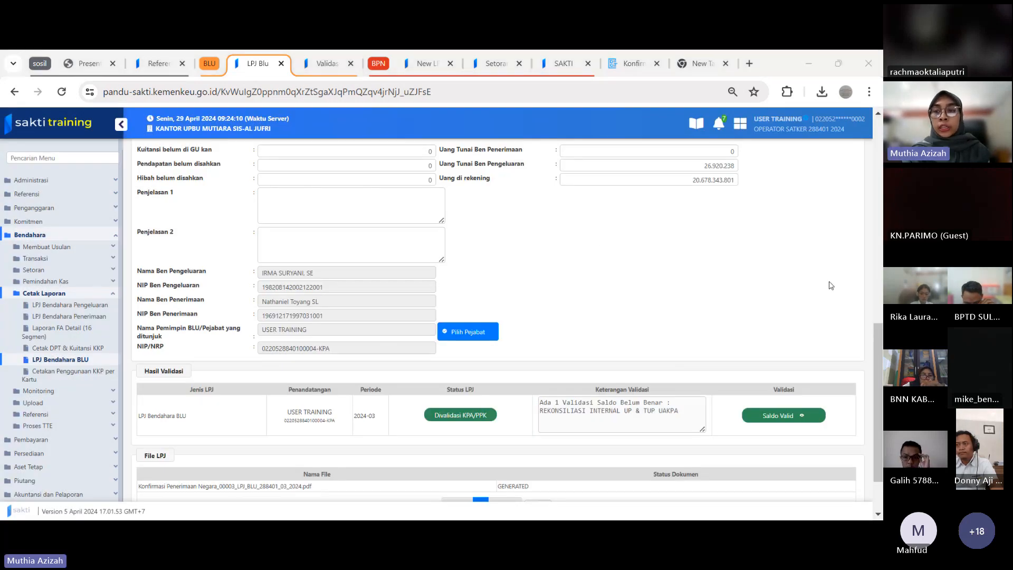
# Save the March 2024 BLU accountability report and confirm the save
pyautogui.scroll(-2, 879, 349)
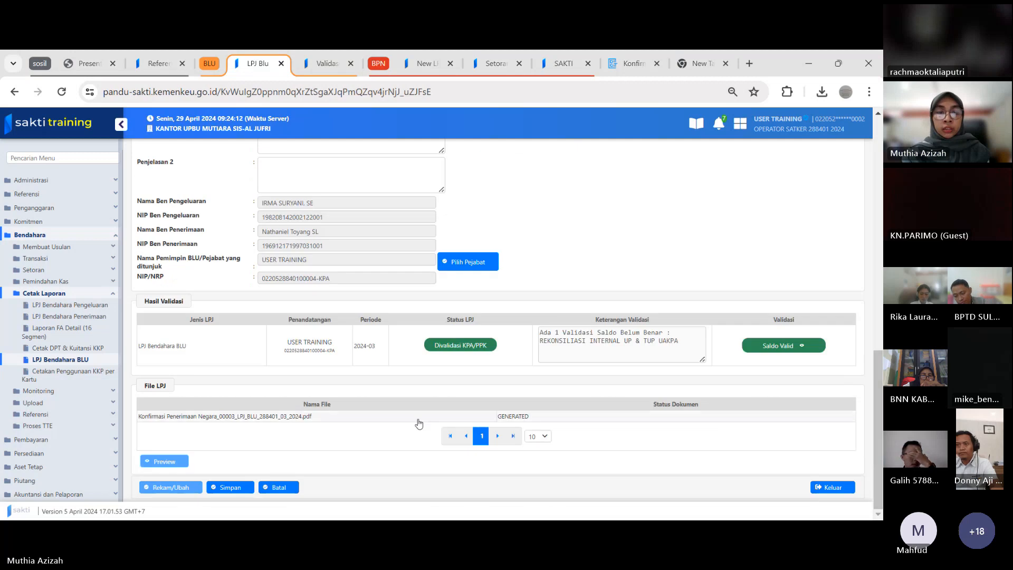
pyautogui.click(226, 488)
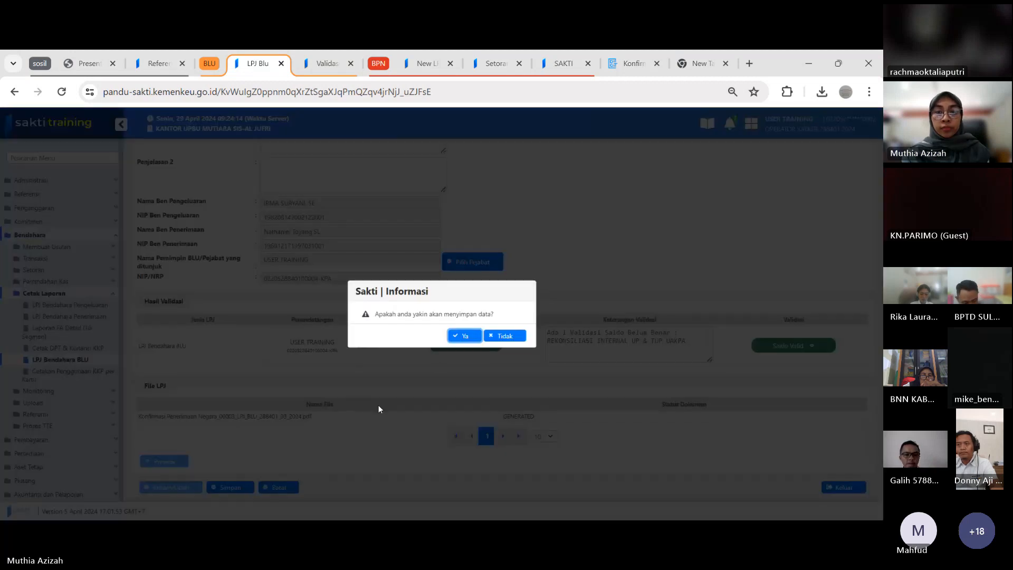
pyautogui.click(464, 336)
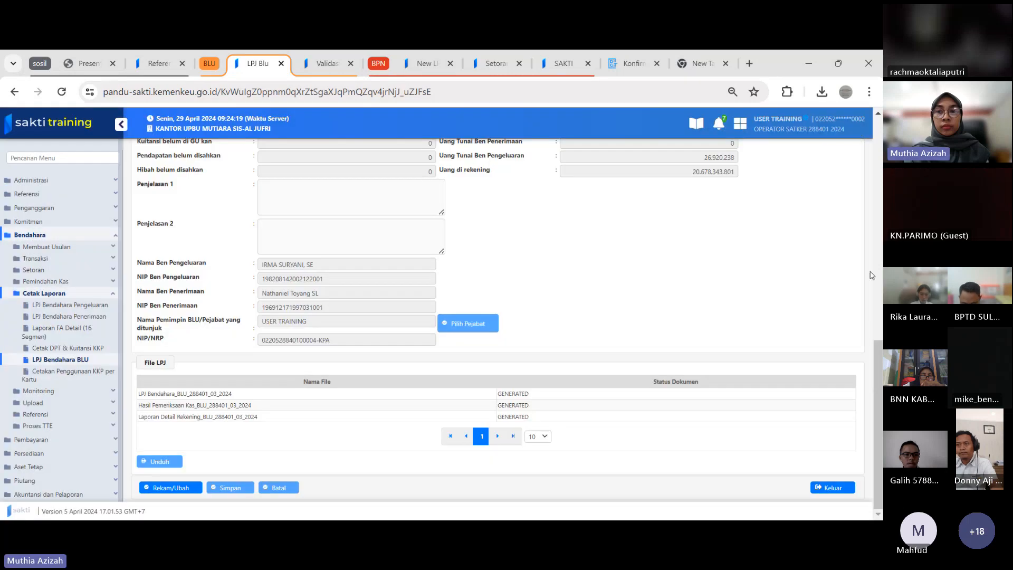
pyautogui.moveTo(876, 353); pyautogui.dragTo(882, 134)
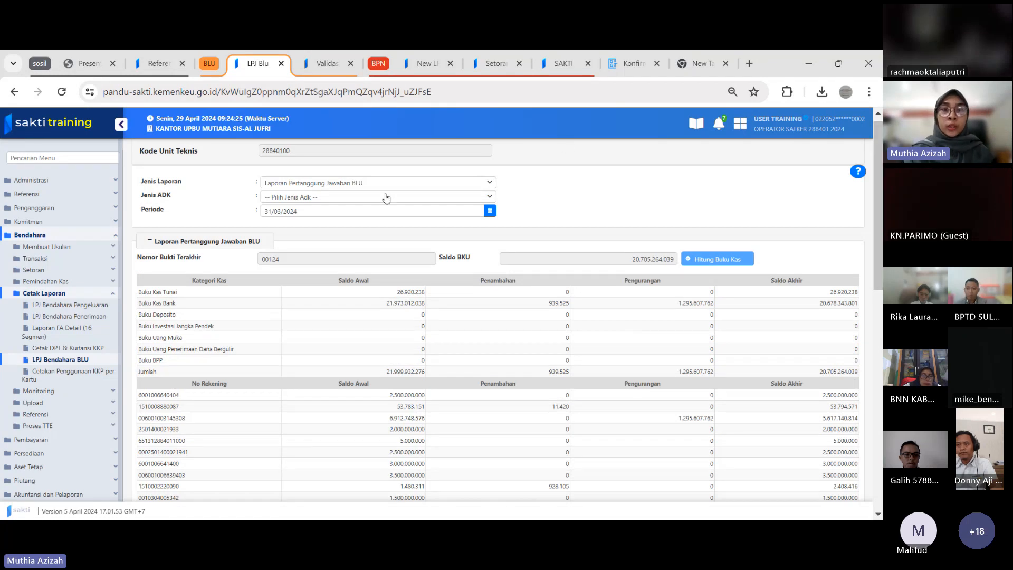
pyautogui.click(354, 211)
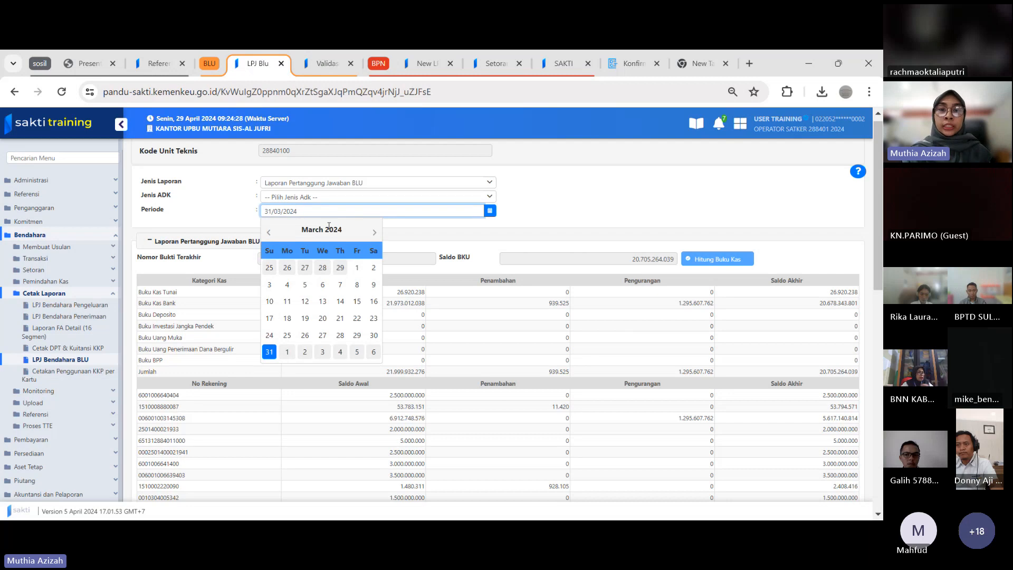
pyautogui.click(374, 232)
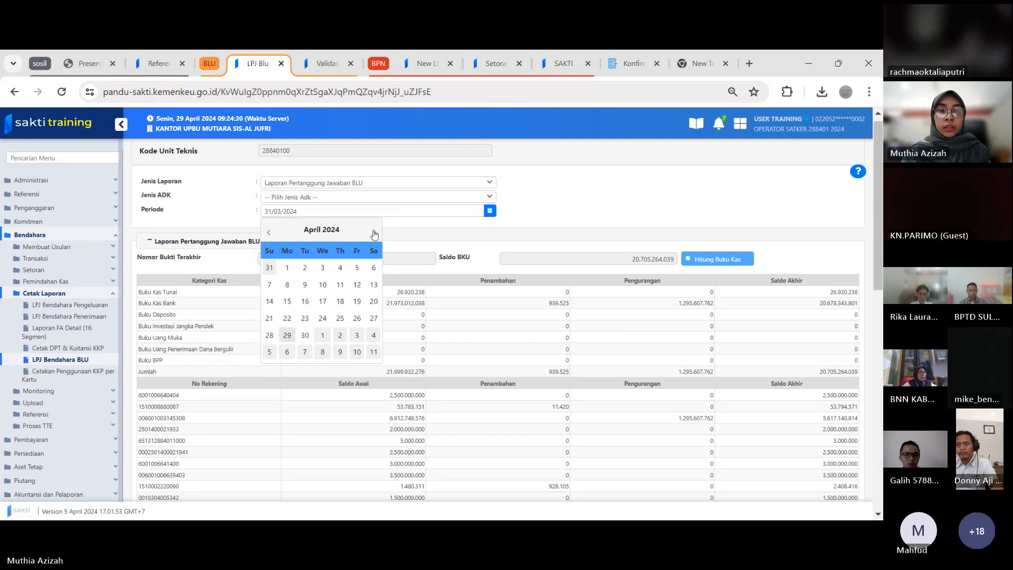
pyautogui.click(570, 198)
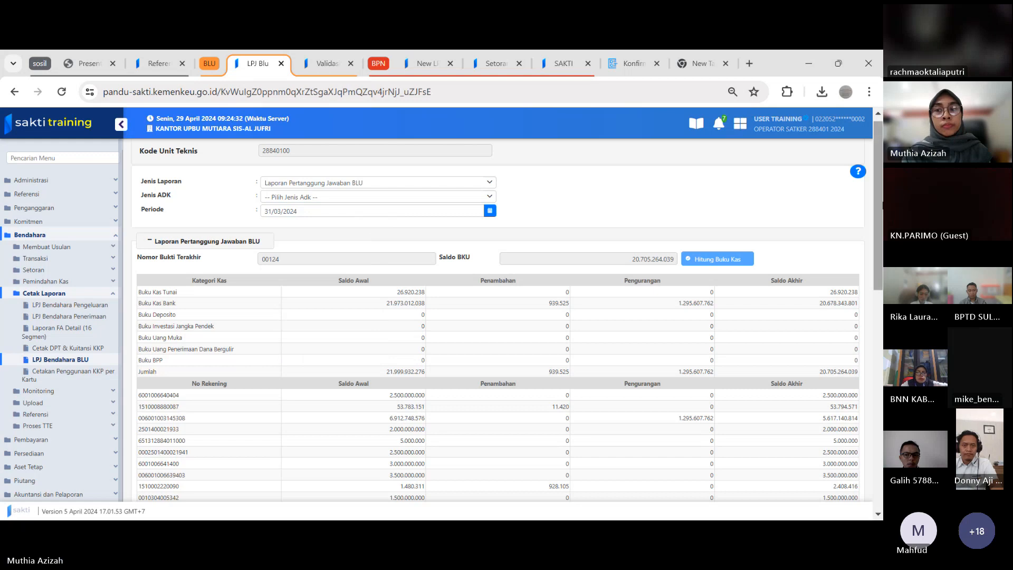
# Check the File LPJ list of the saved March report, and switch the Periode to 29/04/2024
pyautogui.moveTo(881, 298); pyautogui.dragTo(877, 439)
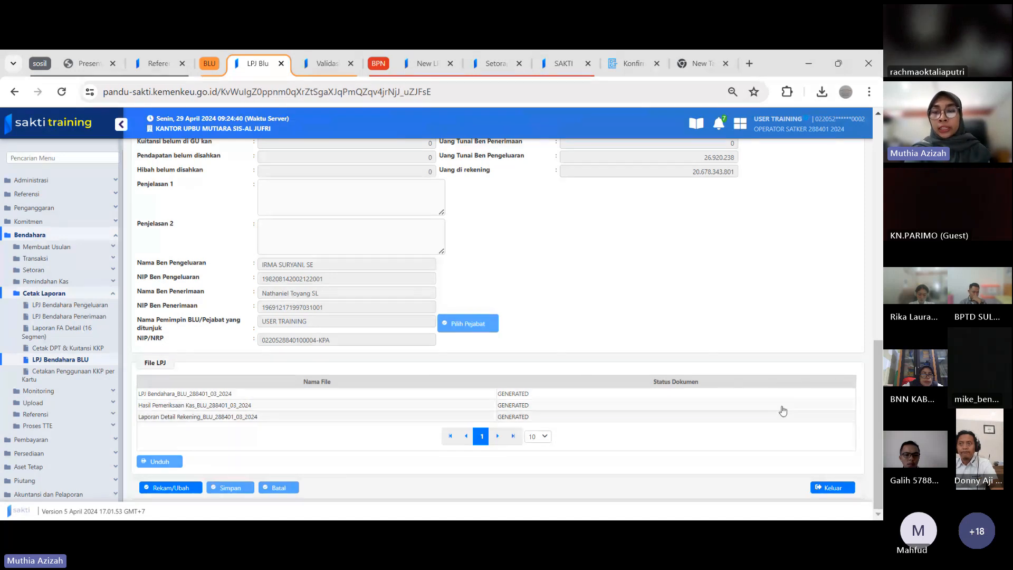
pyautogui.moveTo(877, 399); pyautogui.dragTo(877, 174)
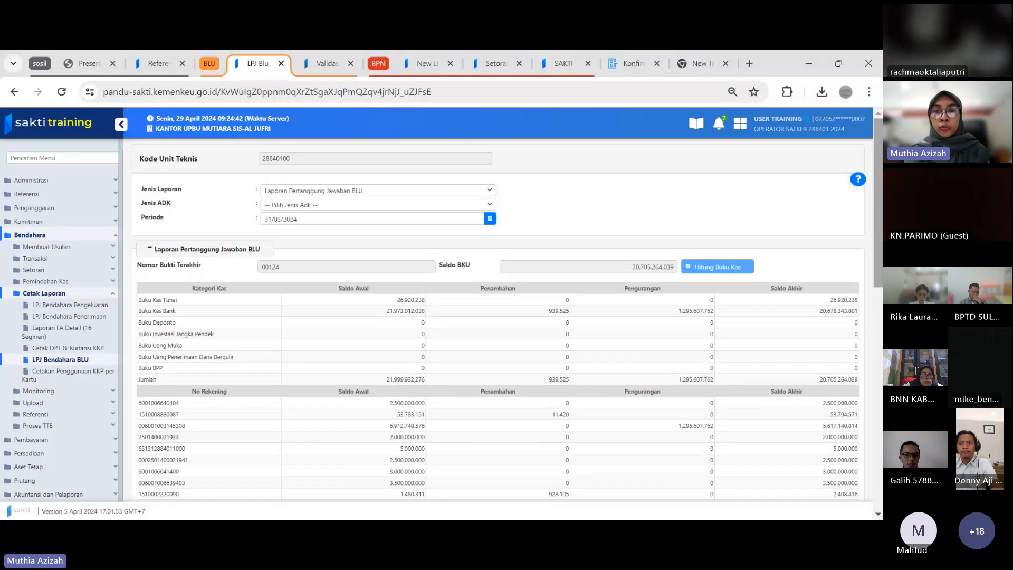
pyautogui.click(428, 218)
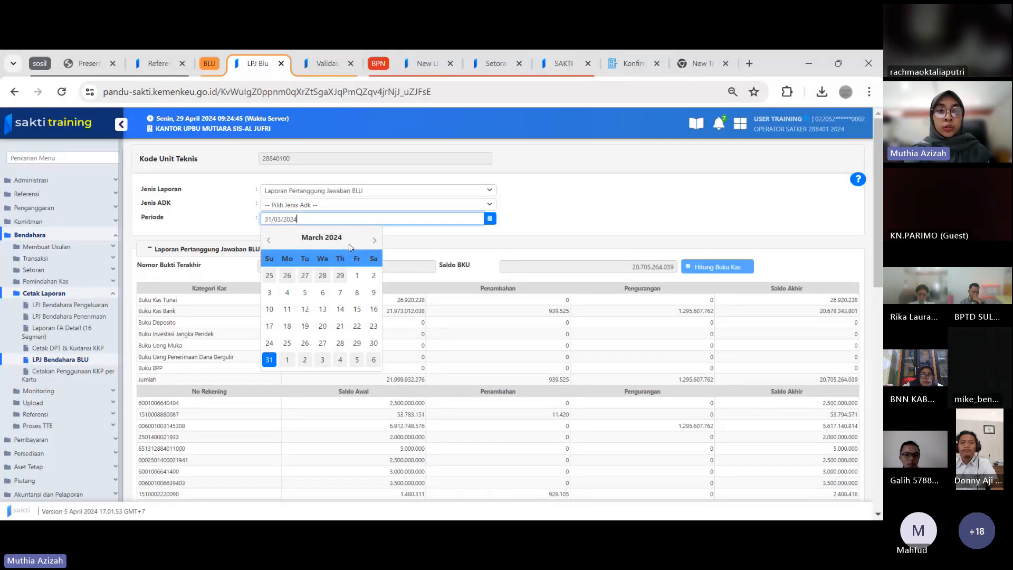
pyautogui.click(374, 240)
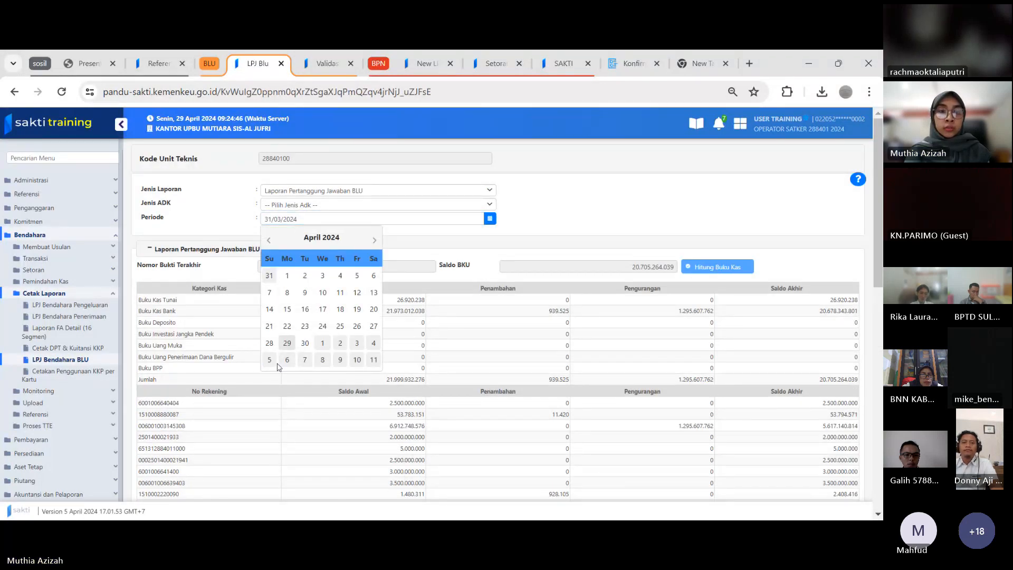
pyautogui.click(287, 343)
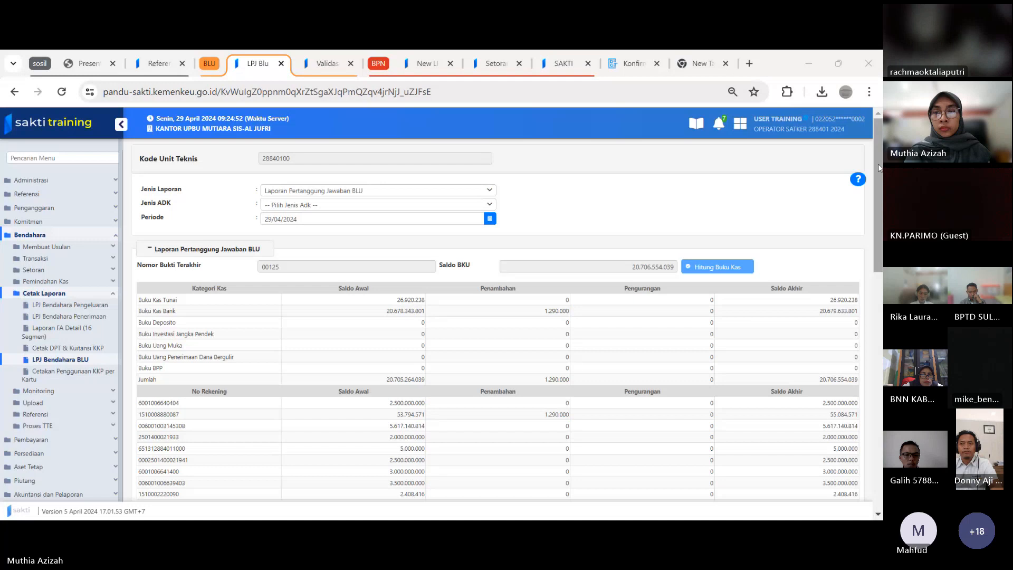
# Put the April report into edit mode, re-enter 00125 as the Nomor Bukti Terakhir, and recalculate the cash books
pyautogui.moveTo(879, 165); pyautogui.dragTo(881, 418)
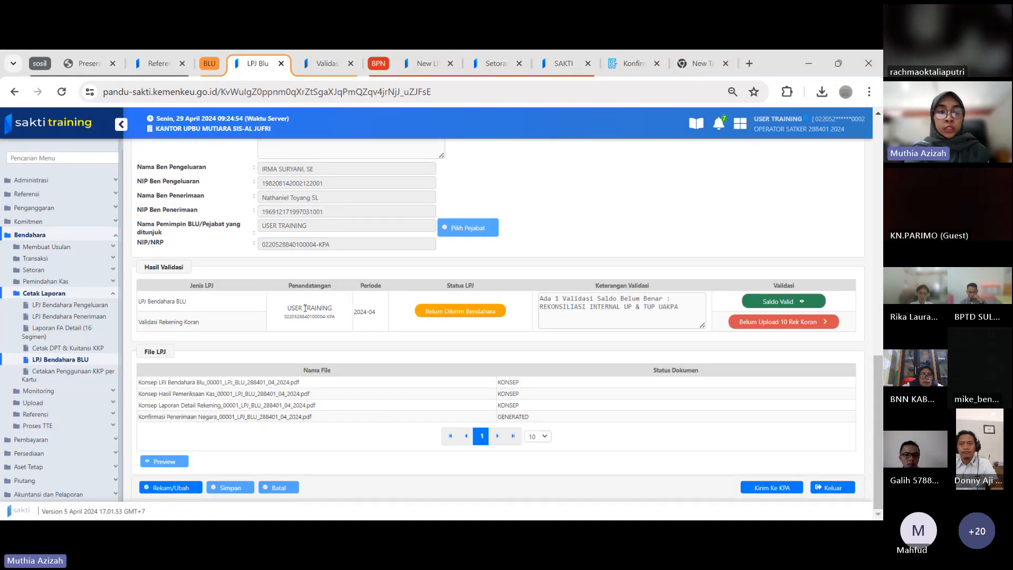
pyautogui.click(174, 489)
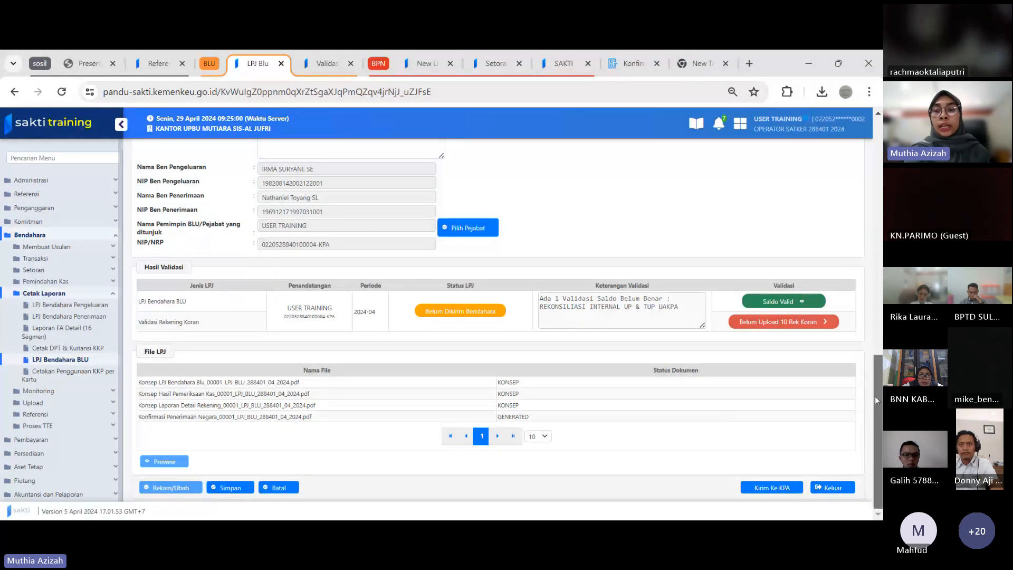
pyautogui.moveTo(876, 397); pyautogui.dragTo(876, 157)
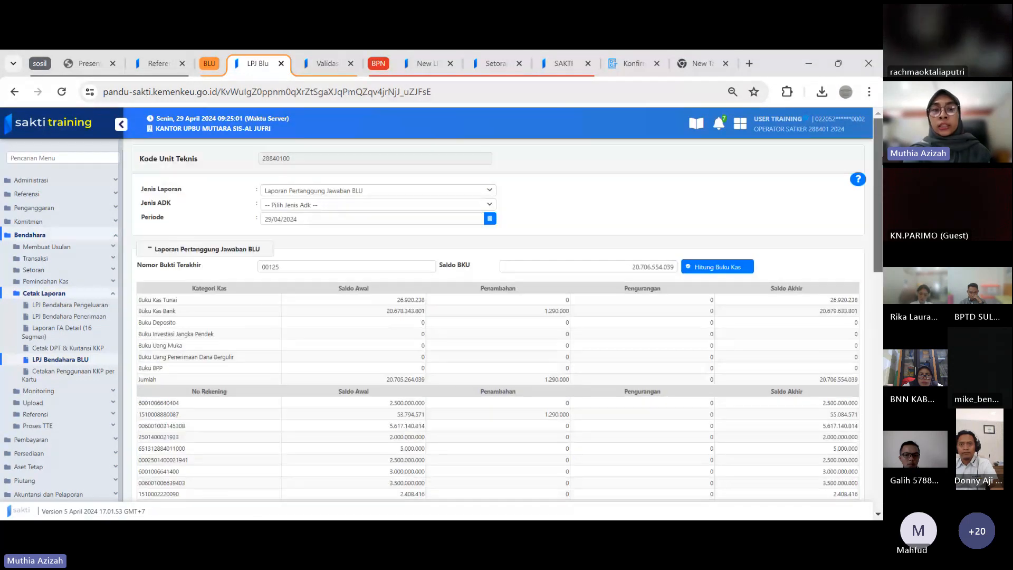
pyautogui.click(306, 270)
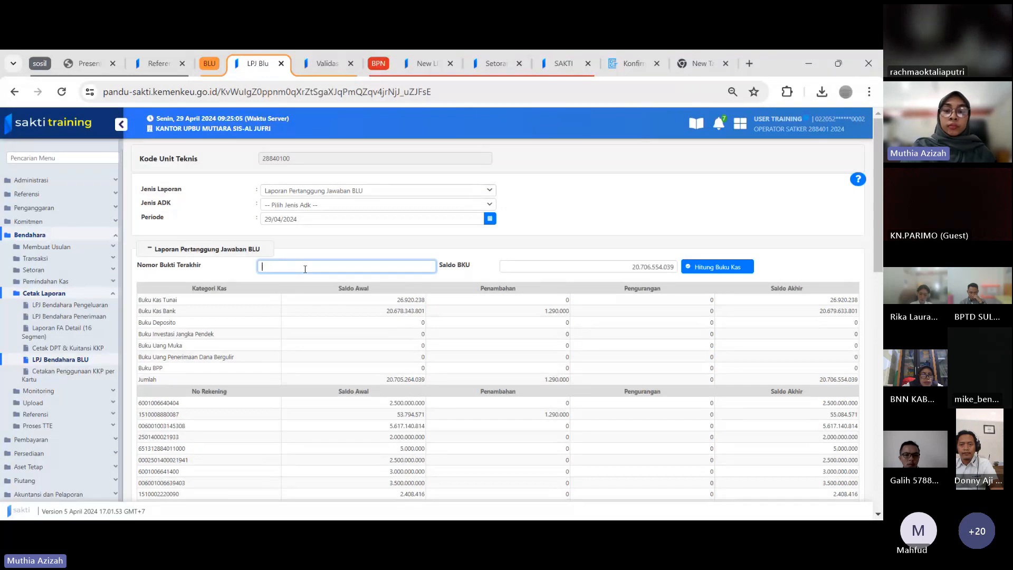
pyautogui.write('25')
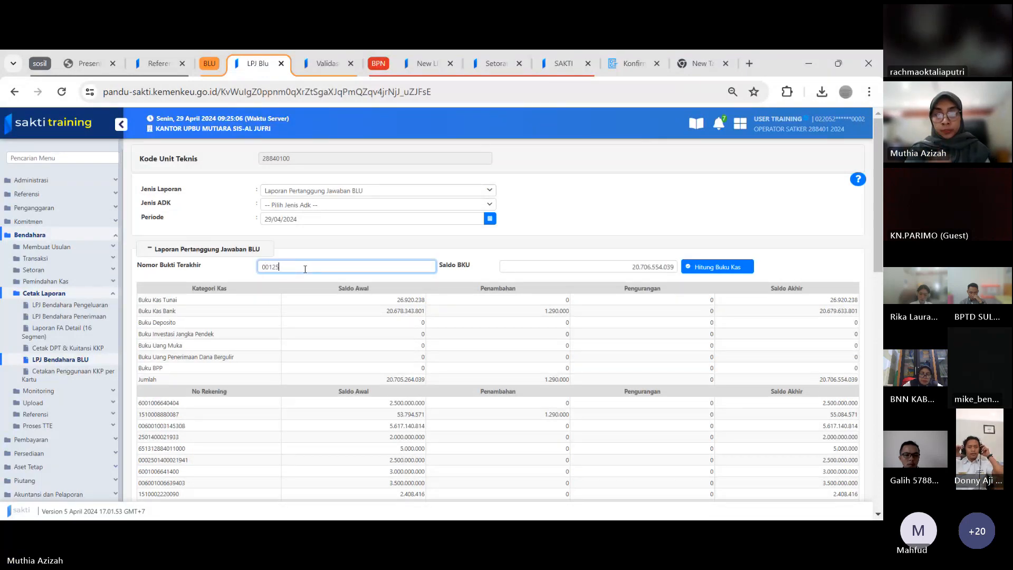
pyautogui.click(727, 270)
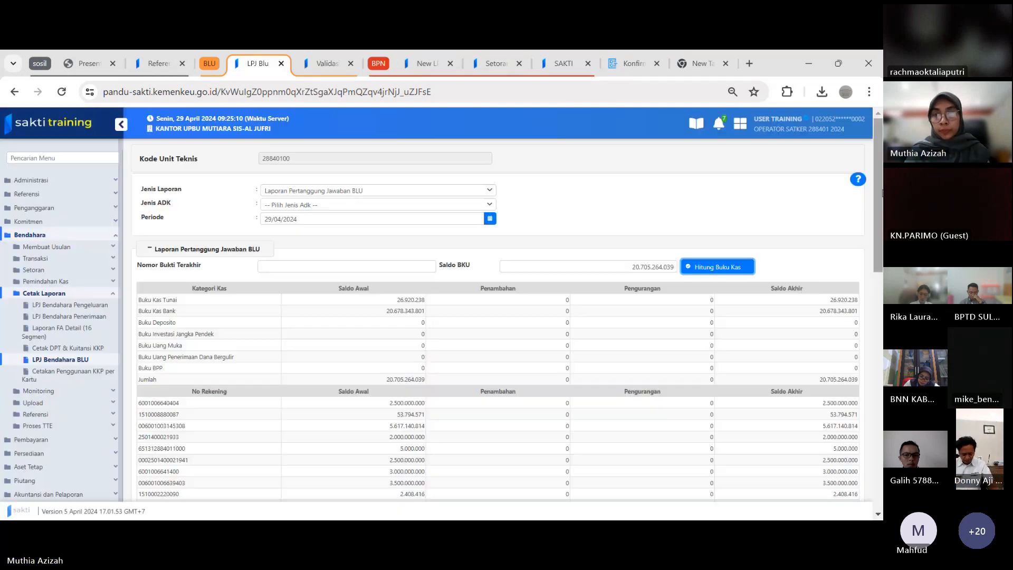
# Enter 1.900.000 as the Penambahan of the second bank account in the No Rekening table
pyautogui.moveTo(879, 199); pyautogui.dragTo(879, 237)
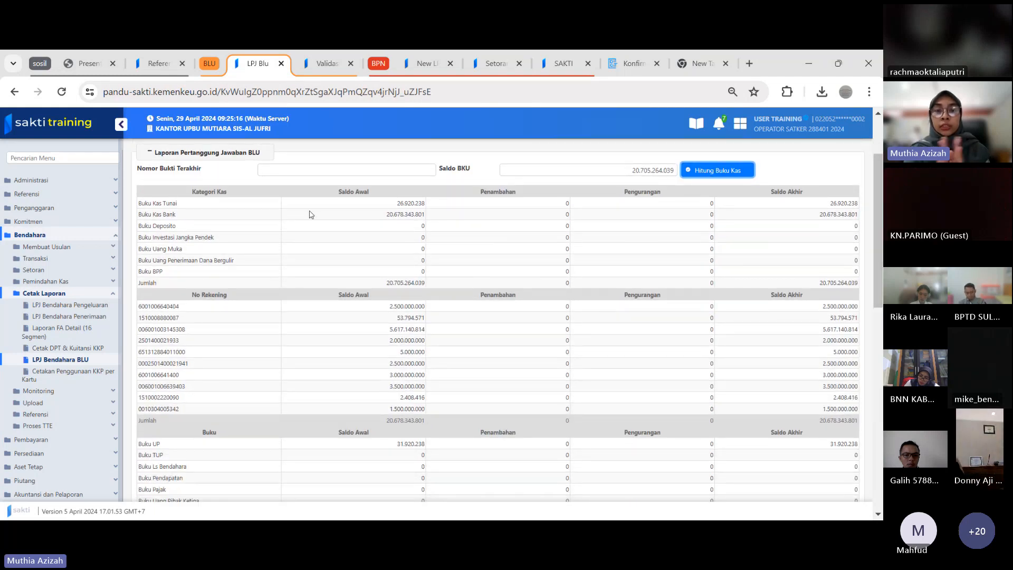
pyautogui.click(470, 306)
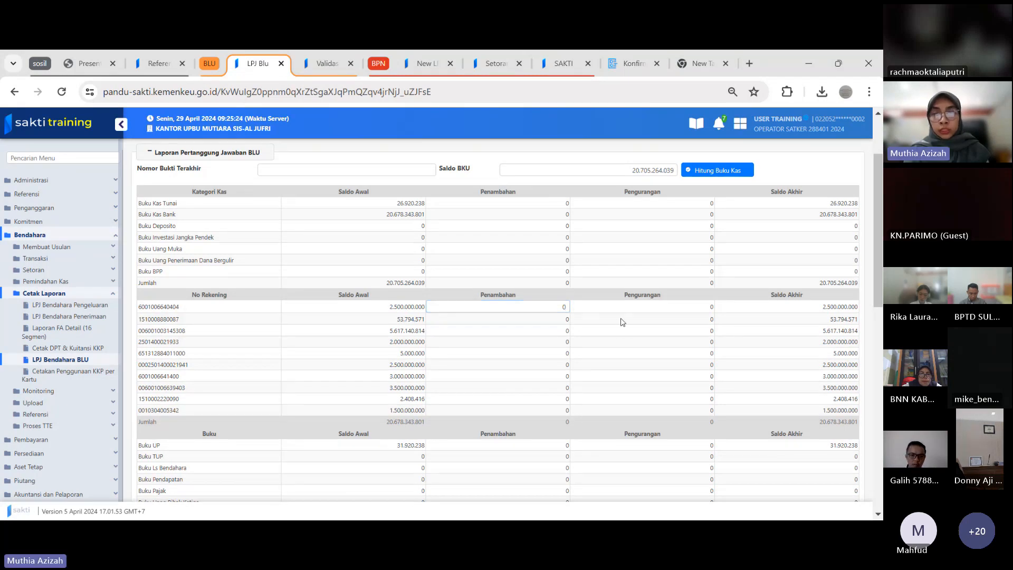
pyautogui.click(602, 316)
pyautogui.click(562, 317)
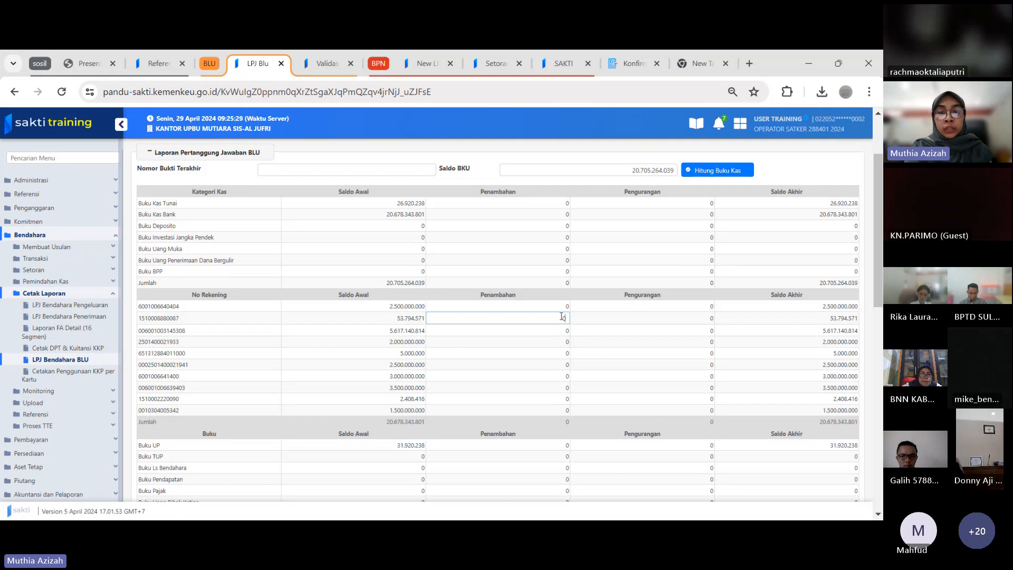
pyautogui.write('1.900.000')
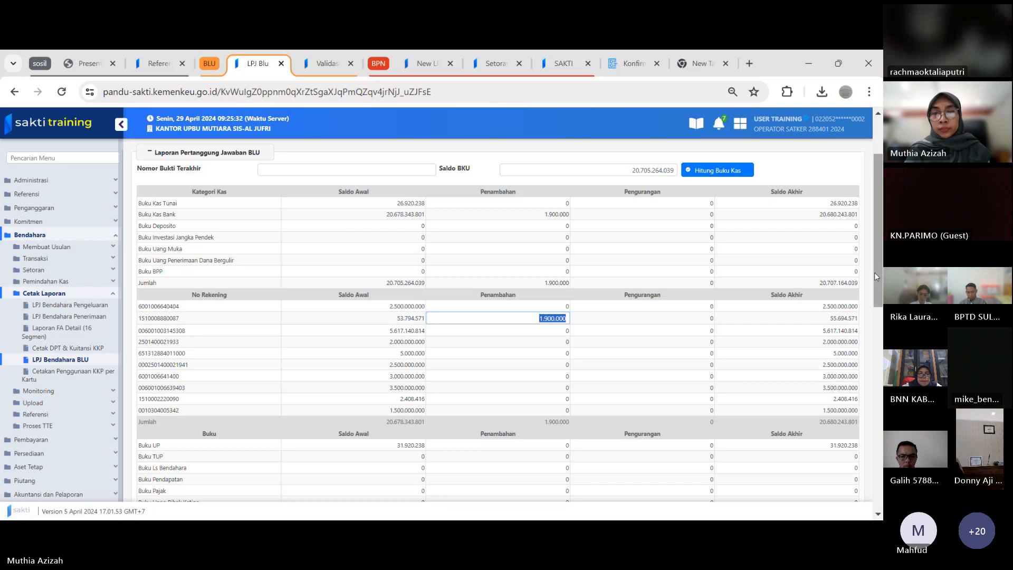
# Enter 1.900.000 as the Pengurangan of Buku Ls Bendahara in the Buku table
pyautogui.moveTo(875, 272); pyautogui.dragTo(882, 335)
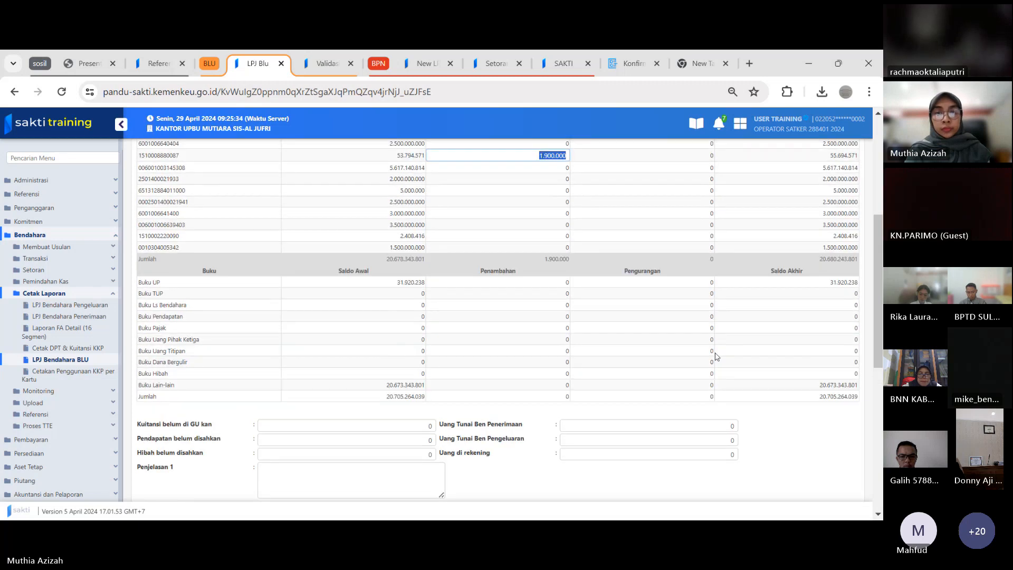
pyautogui.click(634, 308)
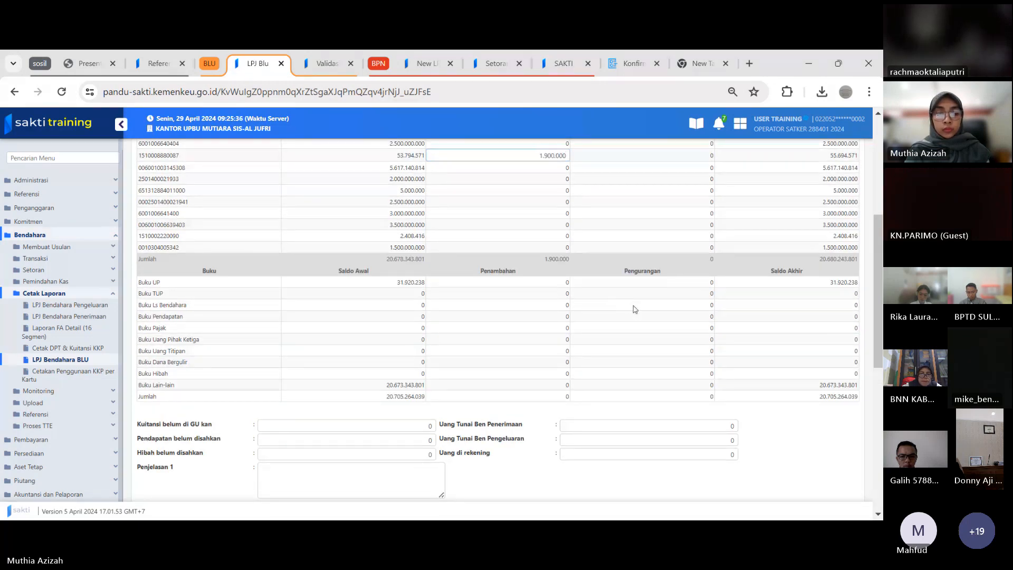
pyautogui.click(635, 308)
pyautogui.write('1.900.000')
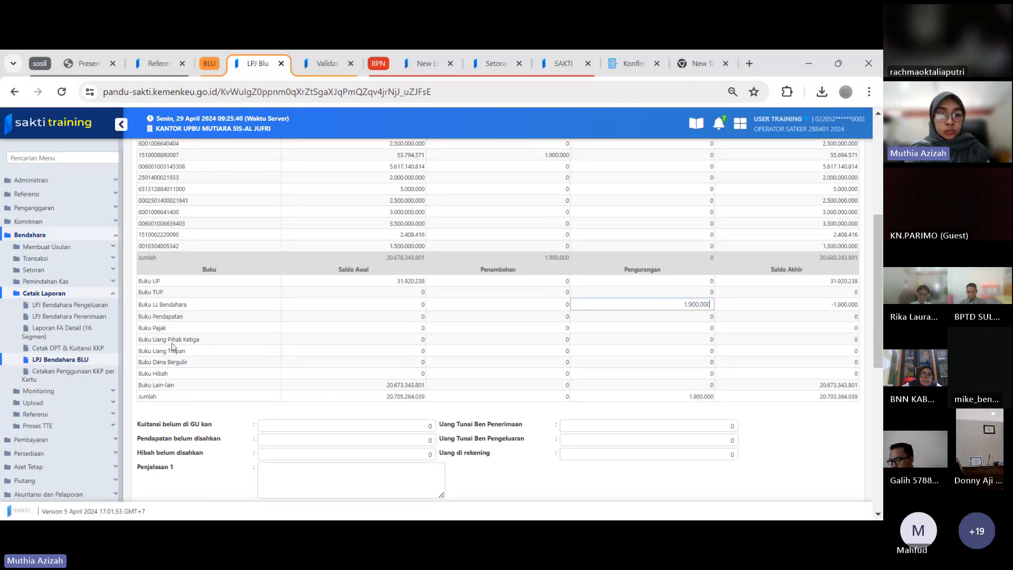
# Enter 300.000 as both the Penambahan and the Pengurangan of Buku Pajak
pyautogui.click(509, 328)
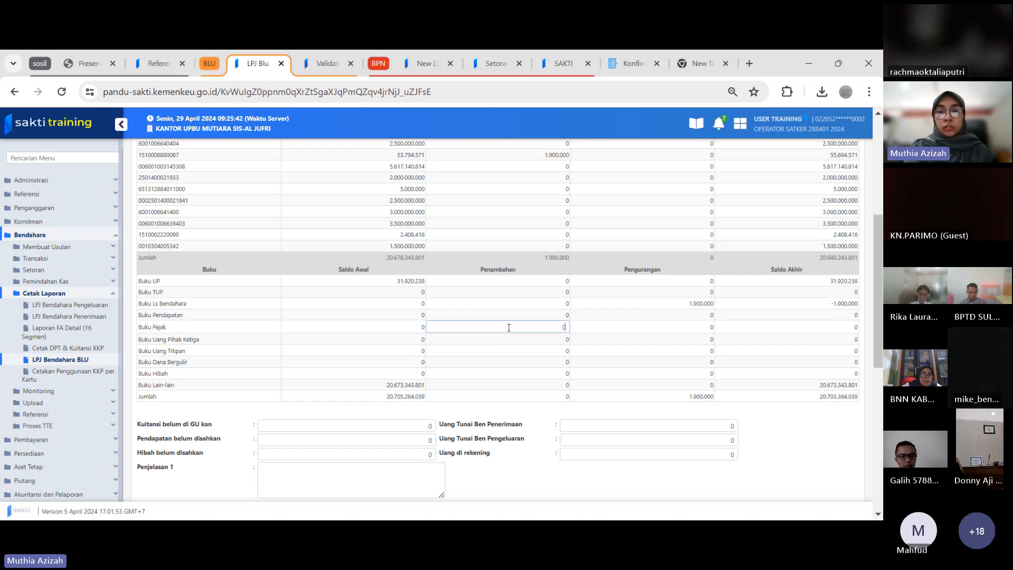
pyautogui.write('3000')
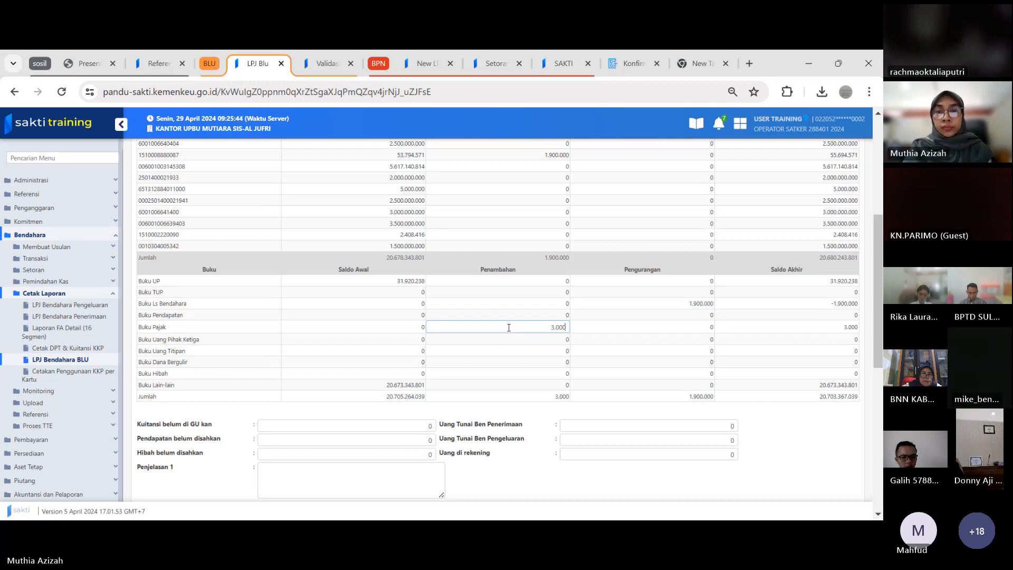
pyautogui.click(610, 328)
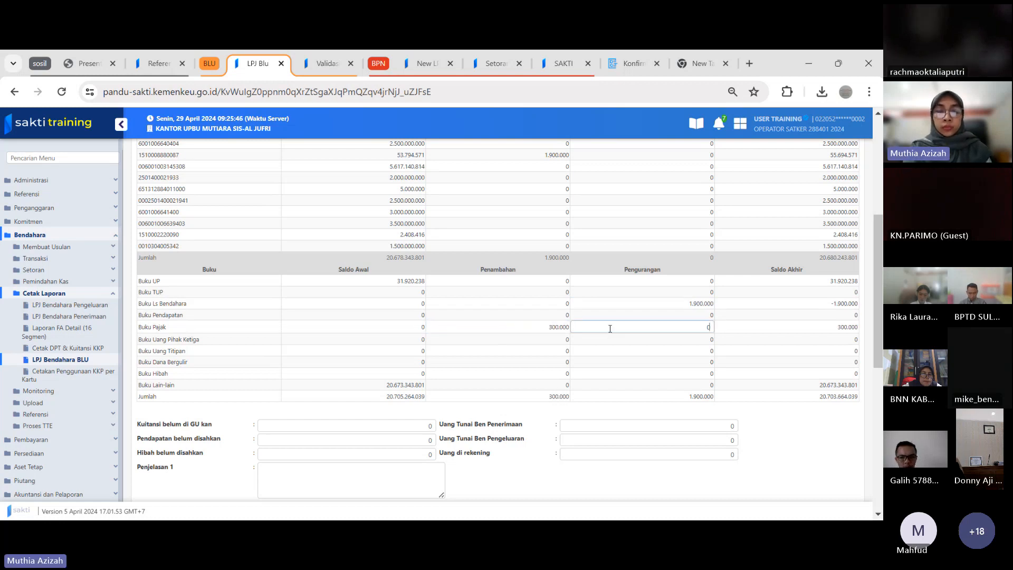
pyautogui.write('300.000')
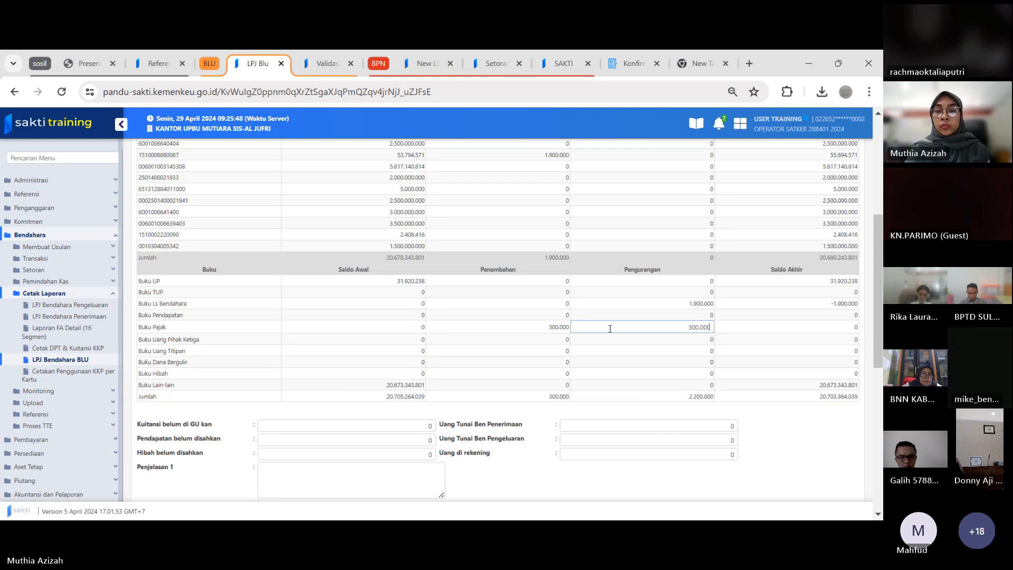
# Reset the Pengurangan of Buku Ls Bendahara to 0, and try 1.900.000 as its Penambahan before clearing that to 0 too
pyautogui.moveTo(879, 331); pyautogui.dragTo(880, 292)
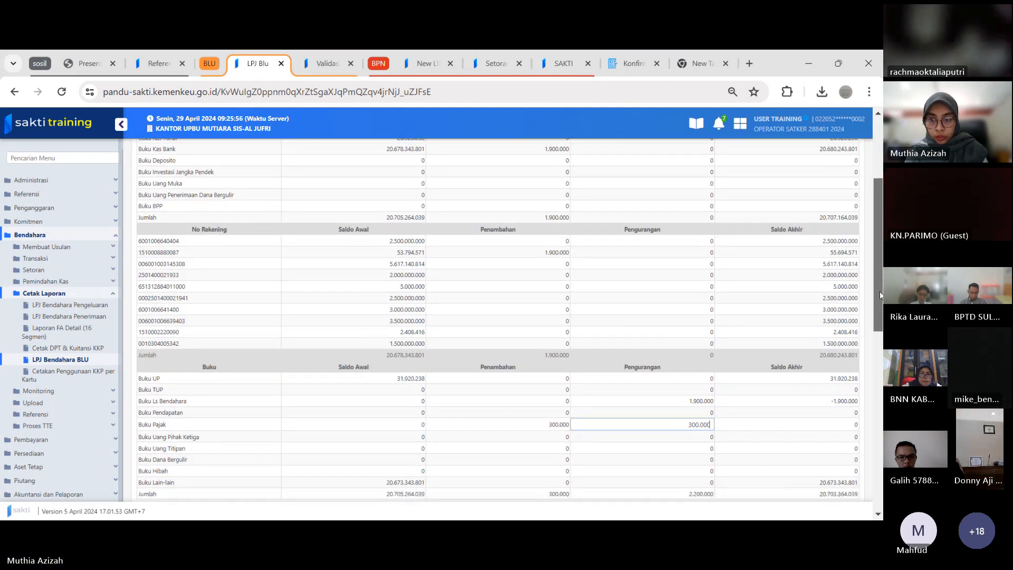
pyautogui.click(691, 399)
pyautogui.hotkey('ctrl', 'c')
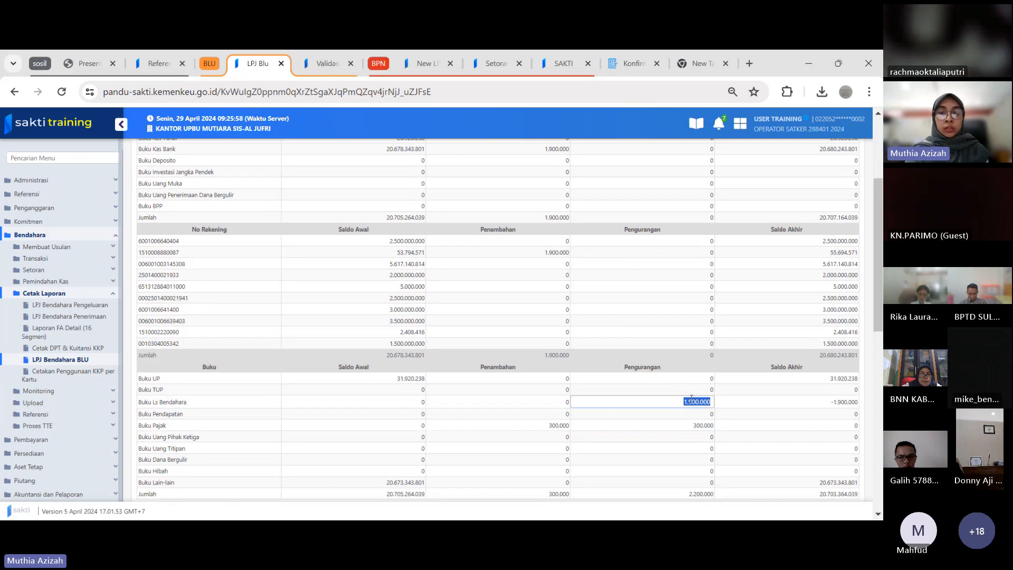
pyautogui.write('0')
pyautogui.click(513, 403)
pyautogui.hotkey('ctrl', 'v')
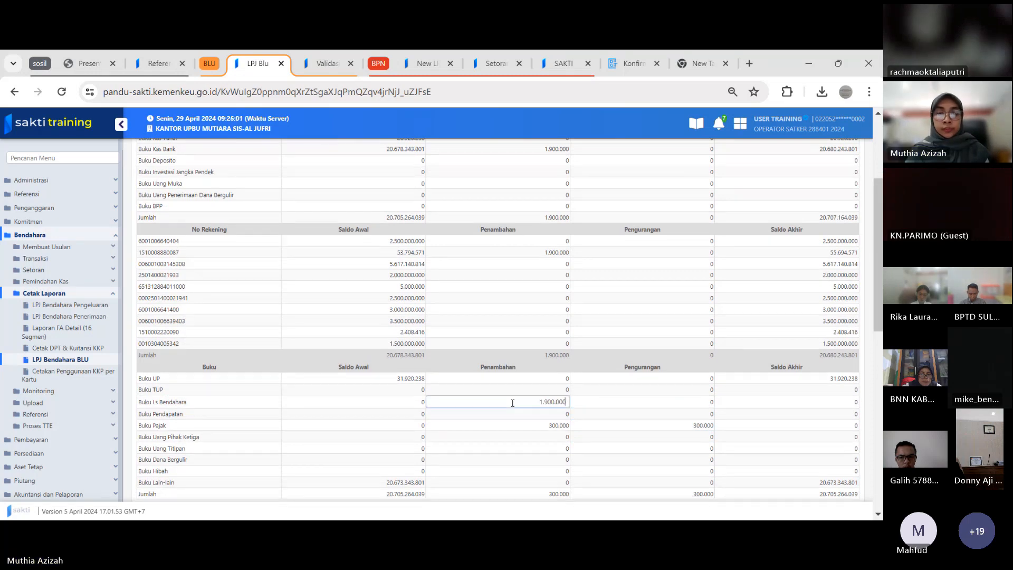
pyautogui.hotkey('ctrl', 'a')
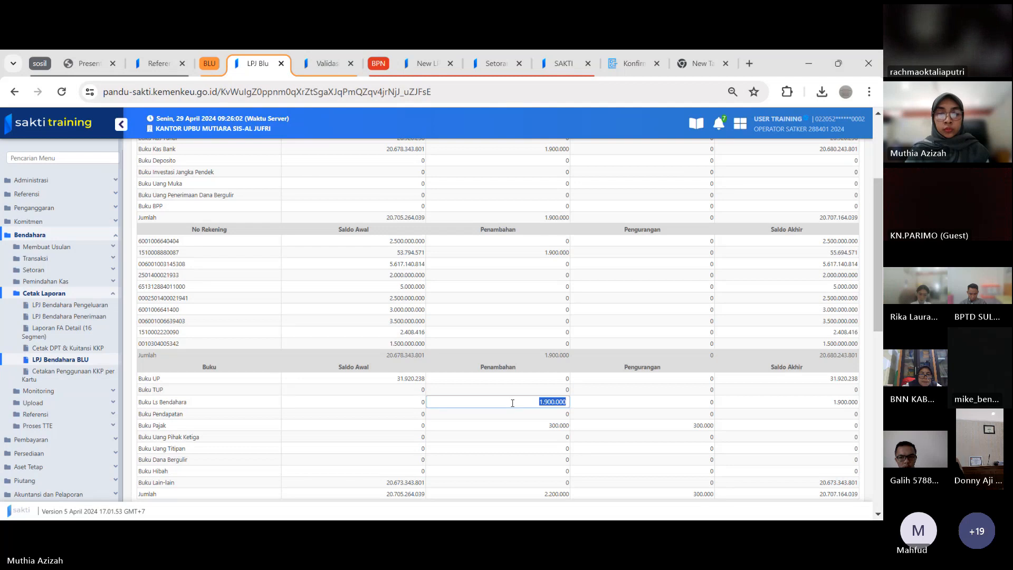
pyautogui.write('0')
# Enter 1.900.000 as the Penambahan of Buku Pendapatan, and compare the Saldo Akhir totals of the Kategori Kas and Buku tables
pyautogui.click(514, 416)
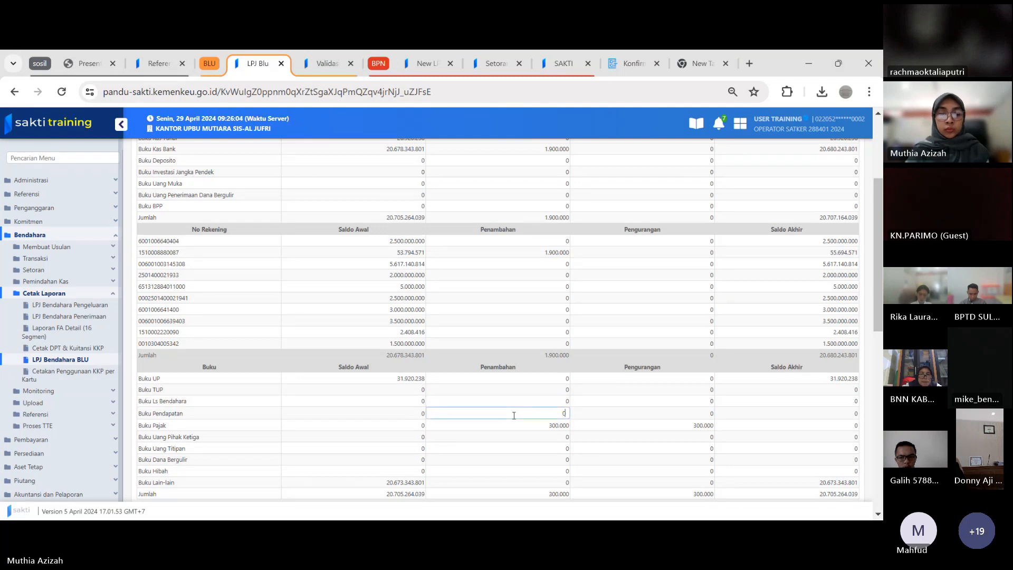
pyautogui.hotkey('ctrl', 'v')
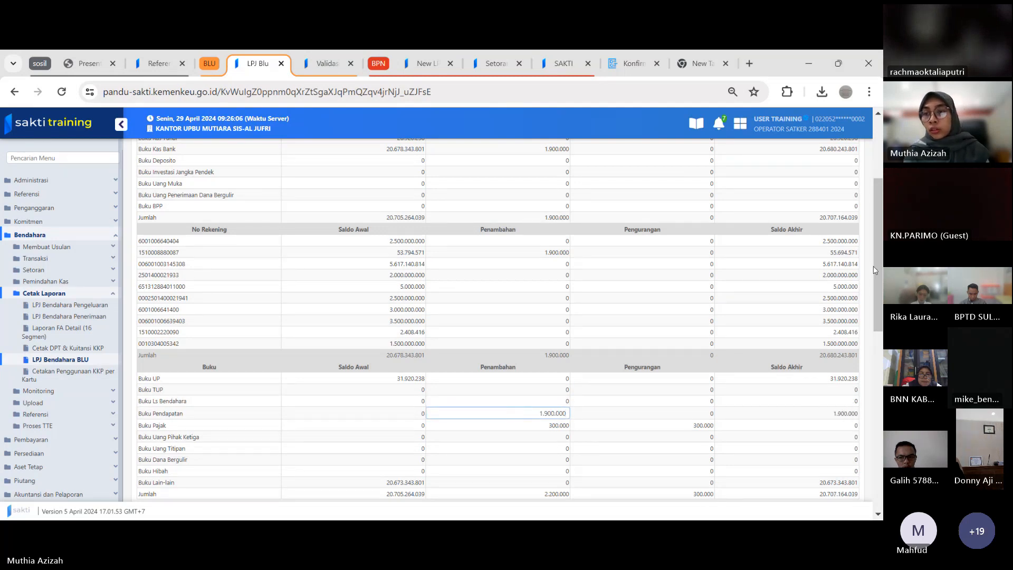
pyautogui.moveTo(879, 264); pyautogui.dragTo(881, 280)
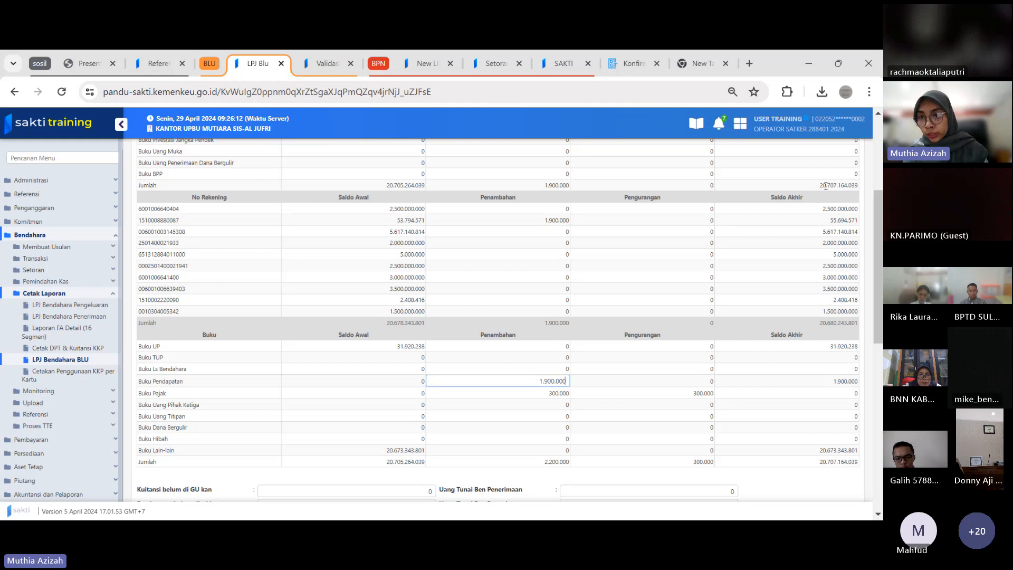
pyautogui.scroll(-3, 873, 276)
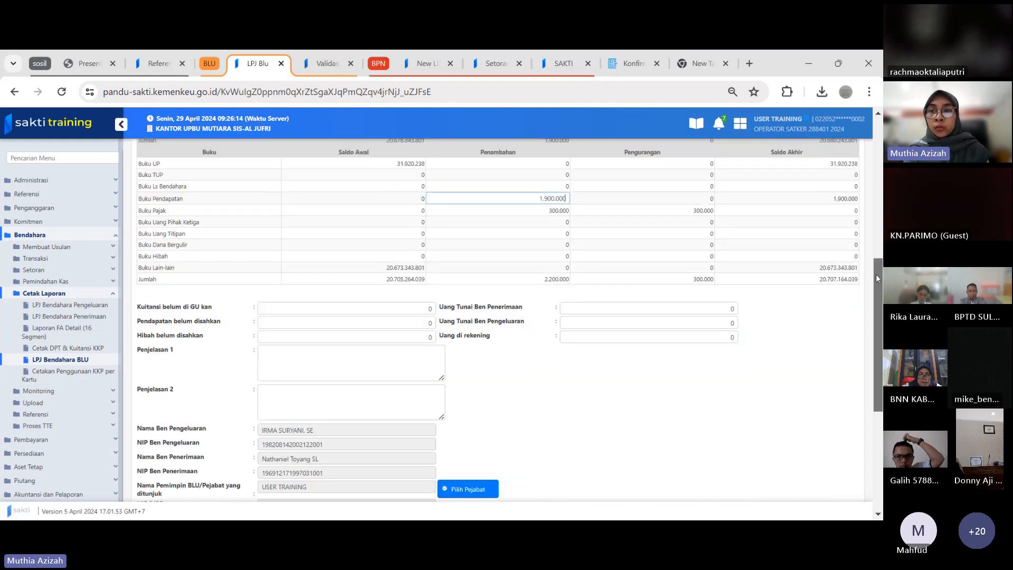
pyautogui.scroll(3, 876, 274)
pyautogui.scroll(-4, 873, 258)
pyautogui.scroll(10, 872, 259)
pyautogui.scroll(-8, 875, 244)
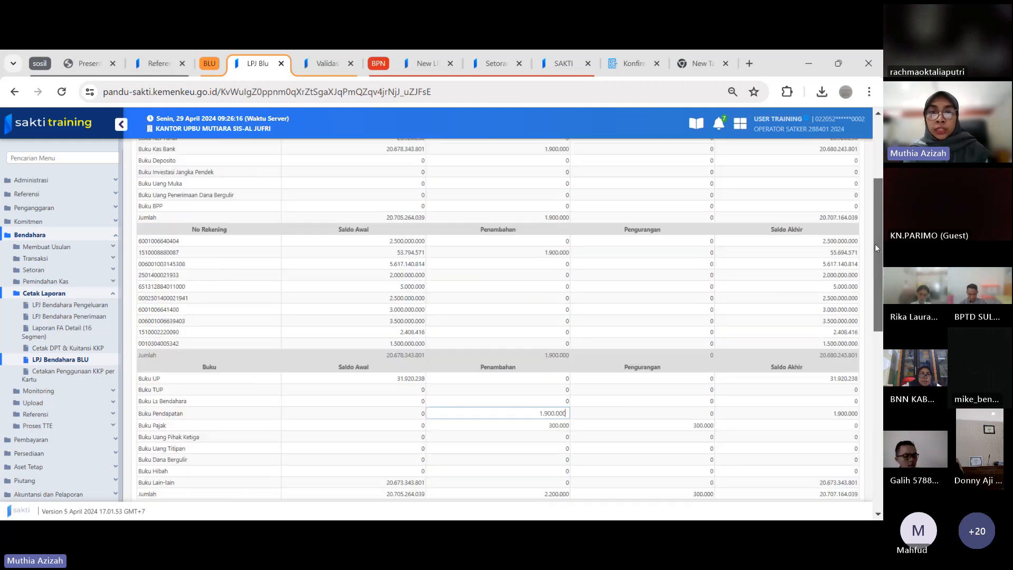
pyautogui.scroll(-1, 876, 296)
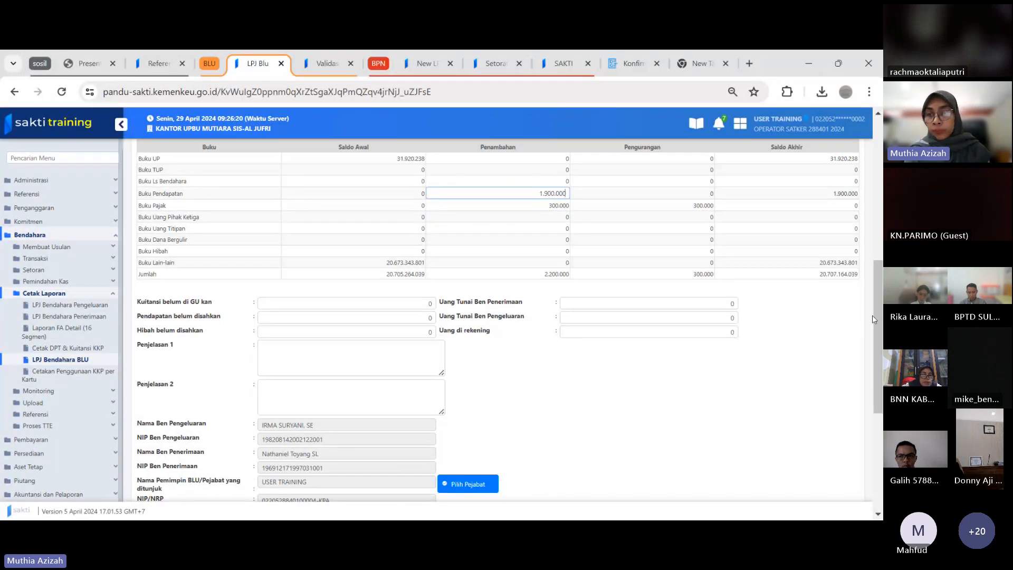
# Copy the Saldo Akhir of Buku Kas Tunai, 26.920.238, into Uang Tunai Ben Pengeluaran
pyautogui.moveTo(876, 315); pyautogui.dragTo(876, 311)
pyautogui.click(399, 314)
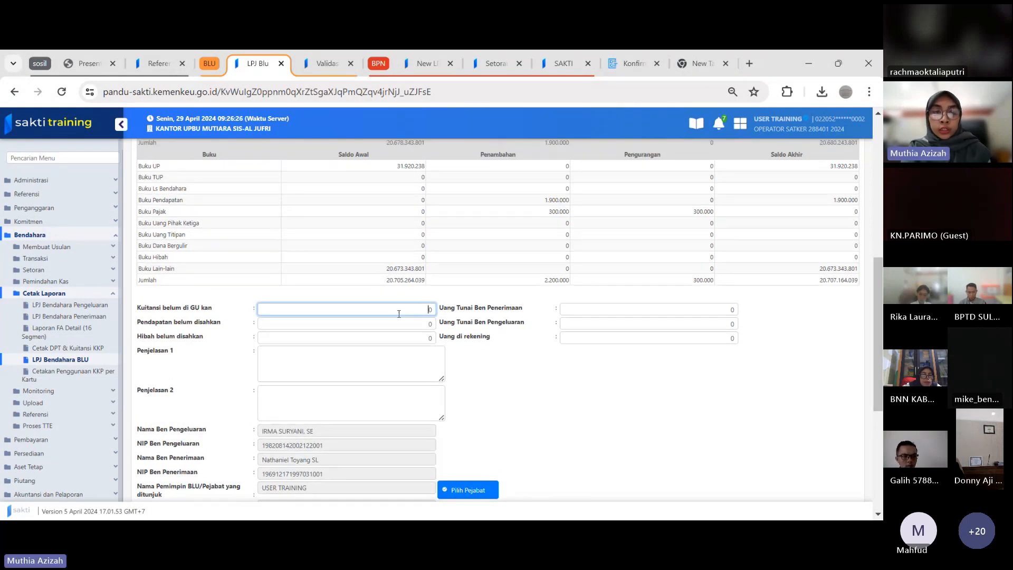
pyautogui.press('Tab')
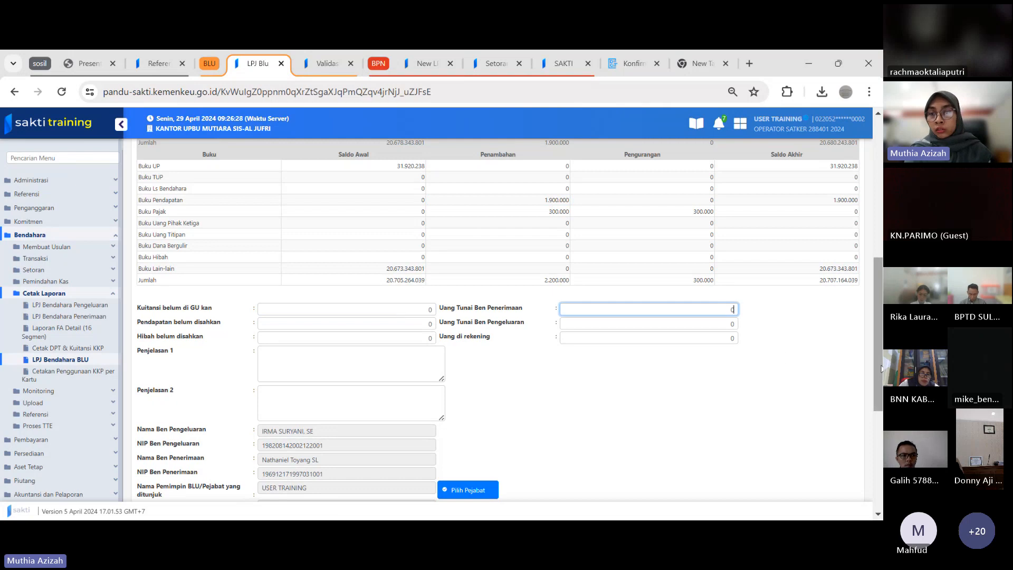
pyautogui.moveTo(876, 355); pyautogui.dragTo(877, 215)
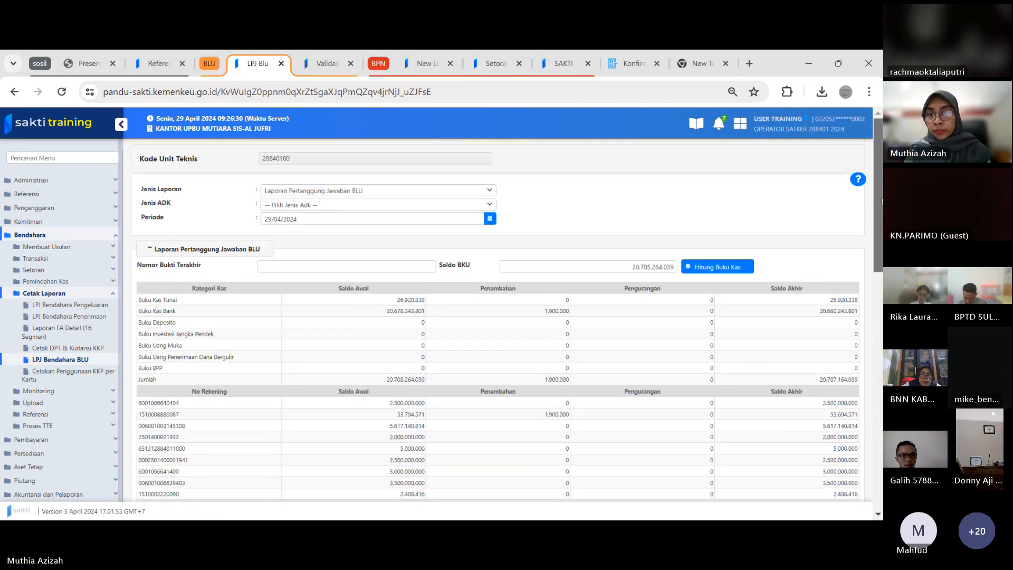
pyautogui.moveTo(827, 301); pyautogui.dragTo(860, 304)
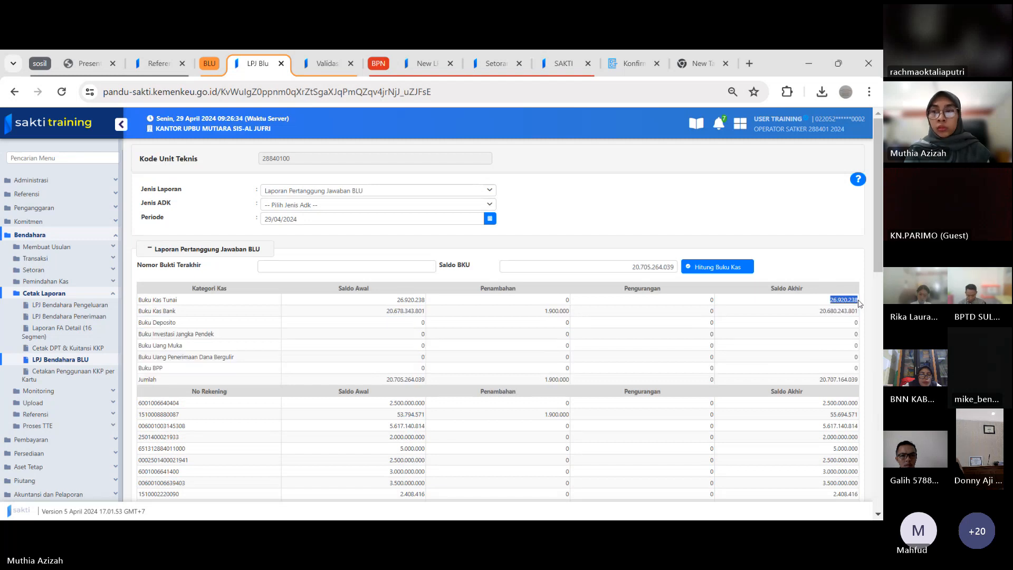
pyautogui.moveTo(875, 248); pyautogui.dragTo(875, 389)
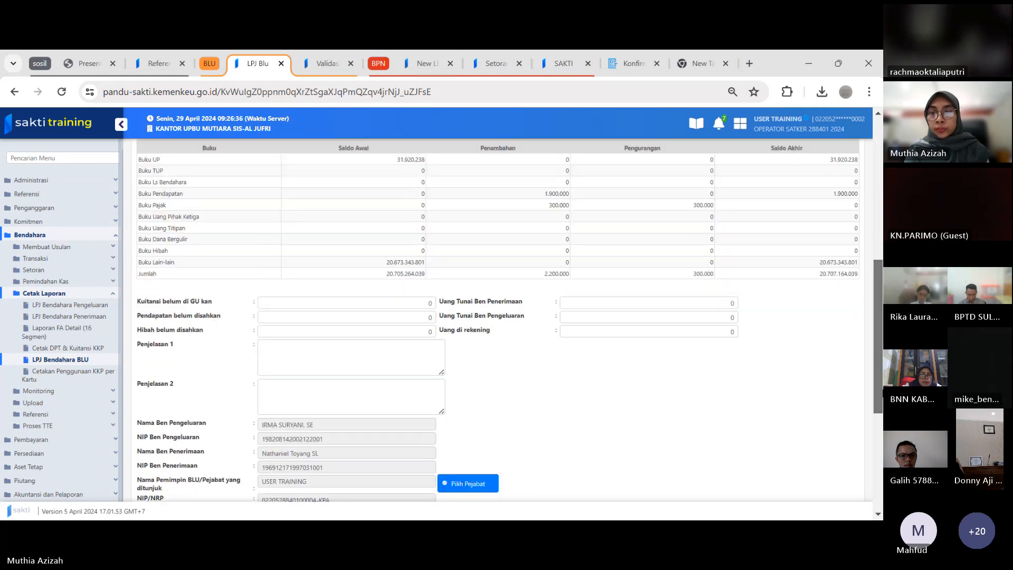
pyautogui.click(734, 315)
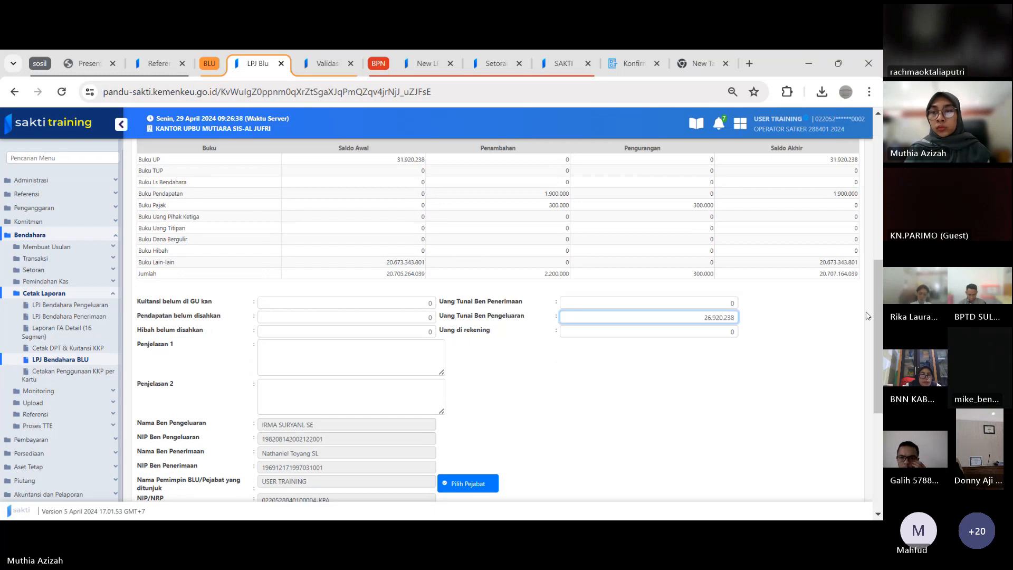
# Copy the bank accounts' Saldo Akhir total, 20.680.243.801, into Uang di rekening
pyautogui.moveTo(878, 302); pyautogui.dragTo(877, 204)
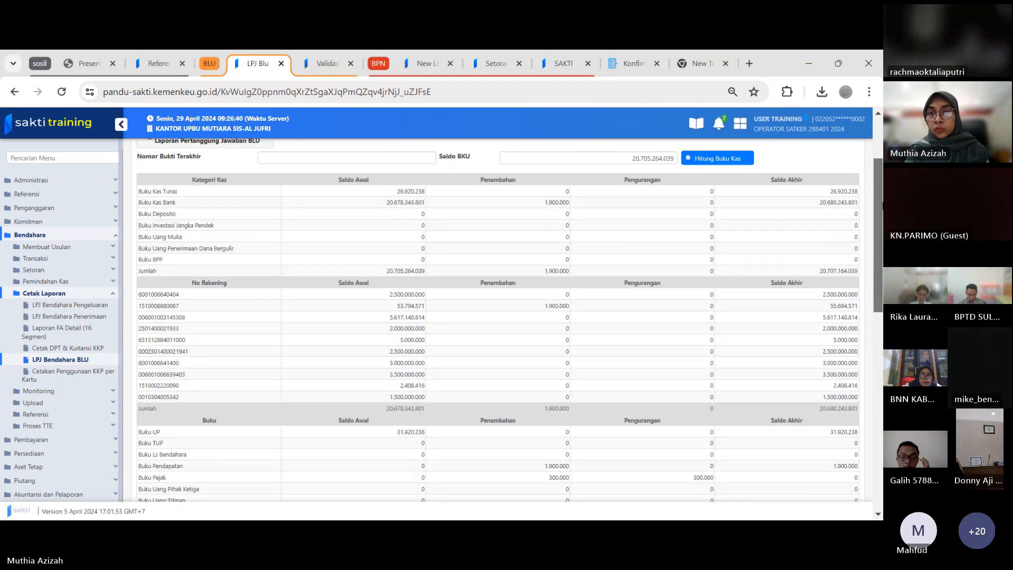
pyautogui.scroll(1, 818, 233)
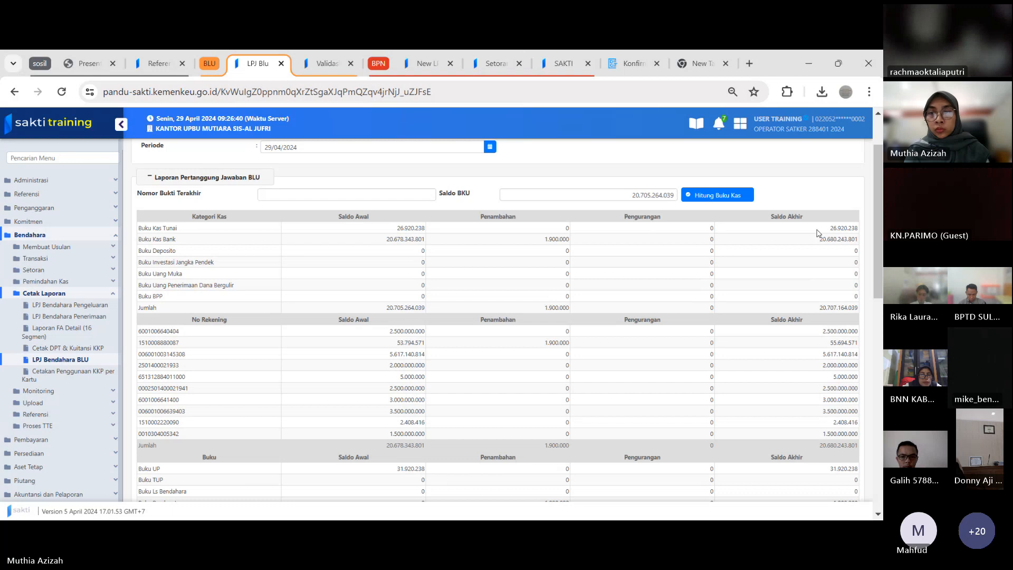
pyautogui.doubleClick(838, 239)
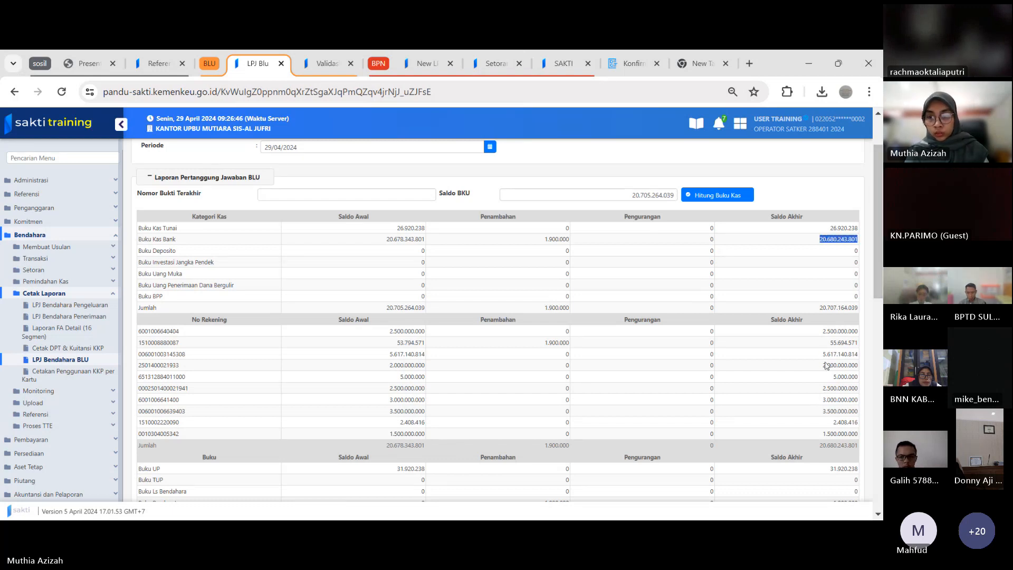
pyautogui.doubleClick(826, 445)
pyautogui.hotkey('ctrl', 'c')
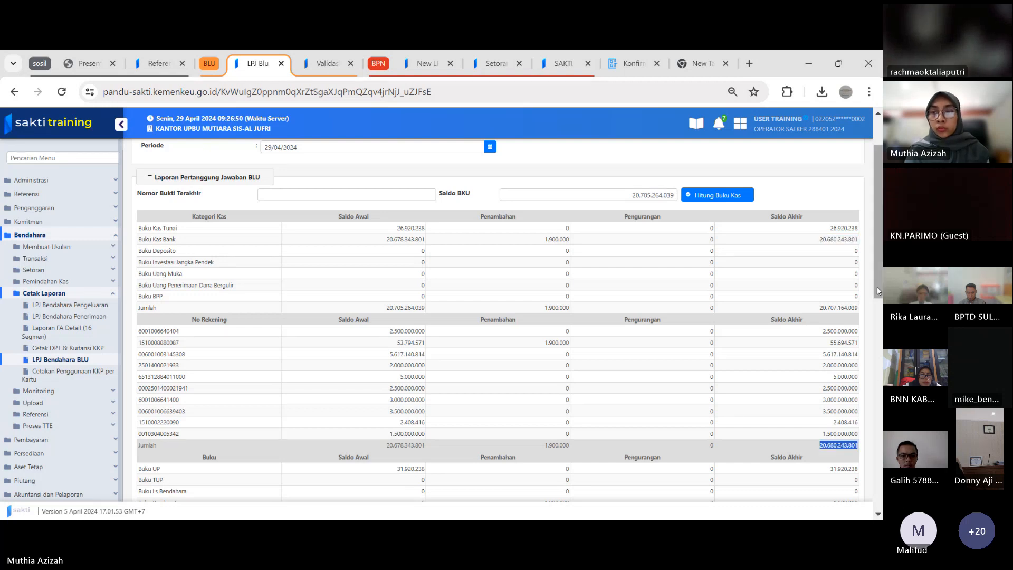
pyautogui.moveTo(876, 271); pyautogui.dragTo(876, 402)
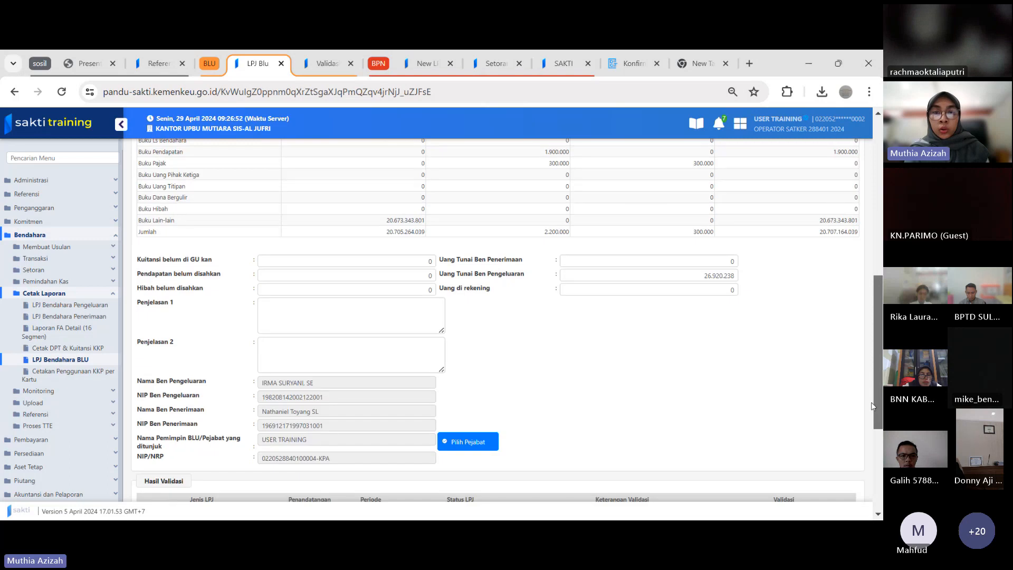
pyautogui.click(727, 291)
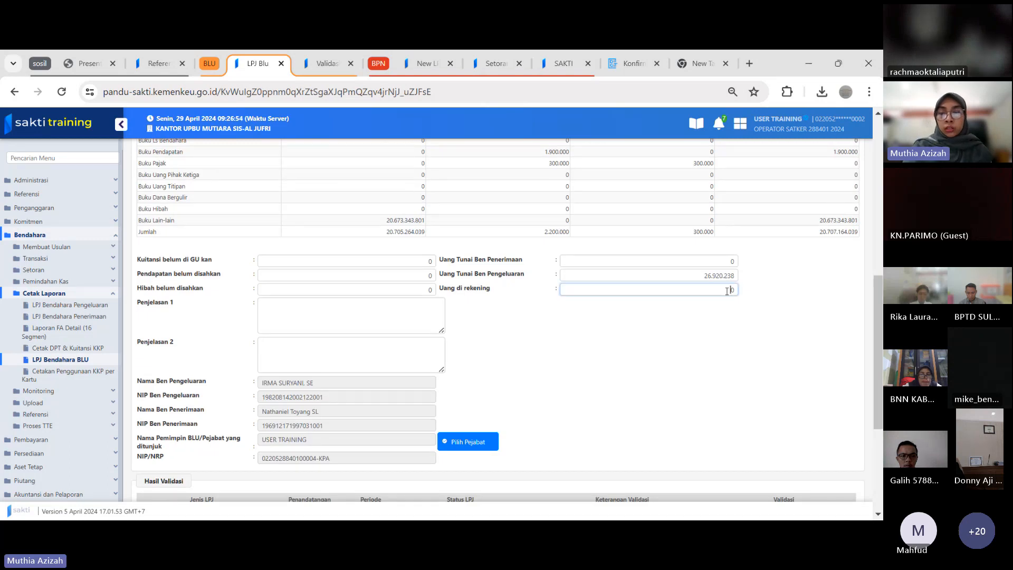
pyautogui.hotkey('ctrl', 'v')
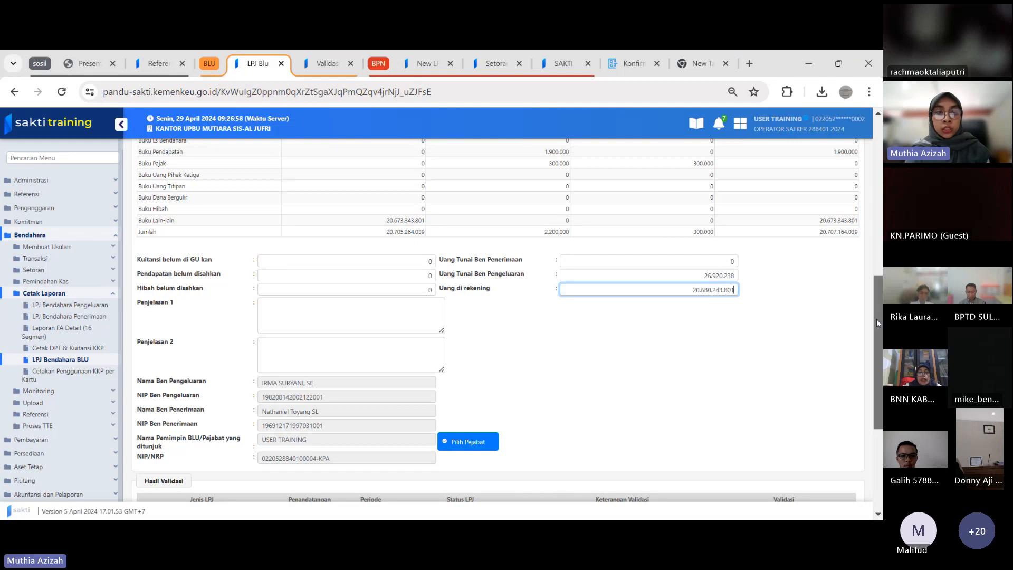
# Enter "-" in both Penjelasan 1 and Penjelasan 2
pyautogui.scroll(-1, 477, 301)
pyautogui.click(378, 272)
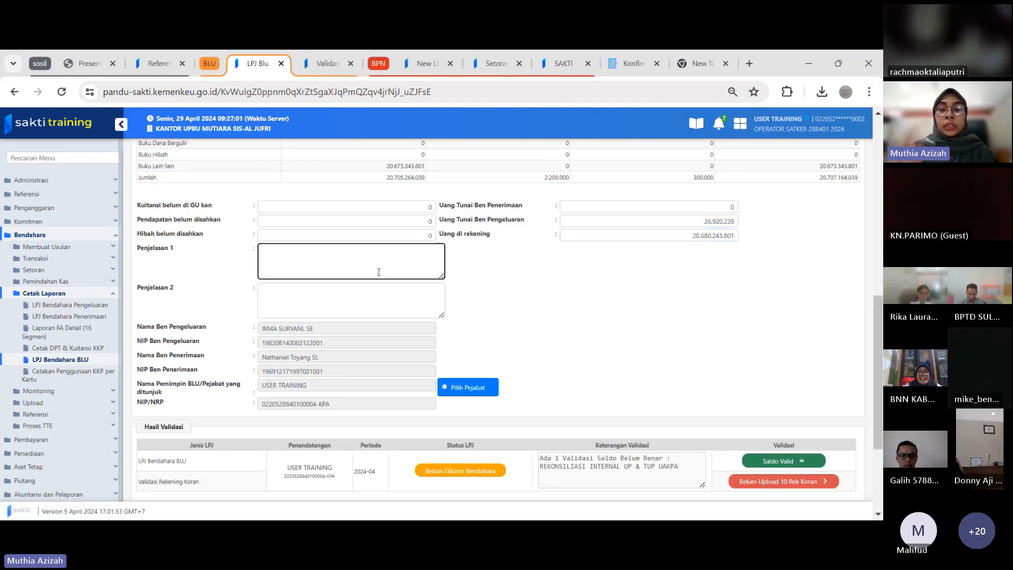
pyautogui.press('Tab')
pyautogui.write('-')
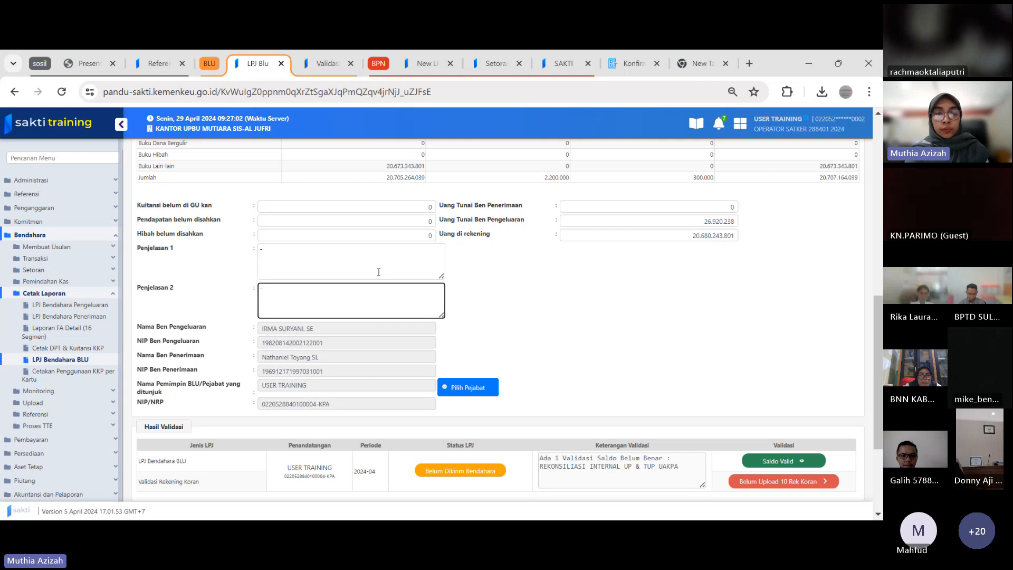
# Assign the Kuasa Pengguna Anggaran official as the report's Pemimpin BLU/Pejabat yang ditunjuk
pyautogui.click(449, 384)
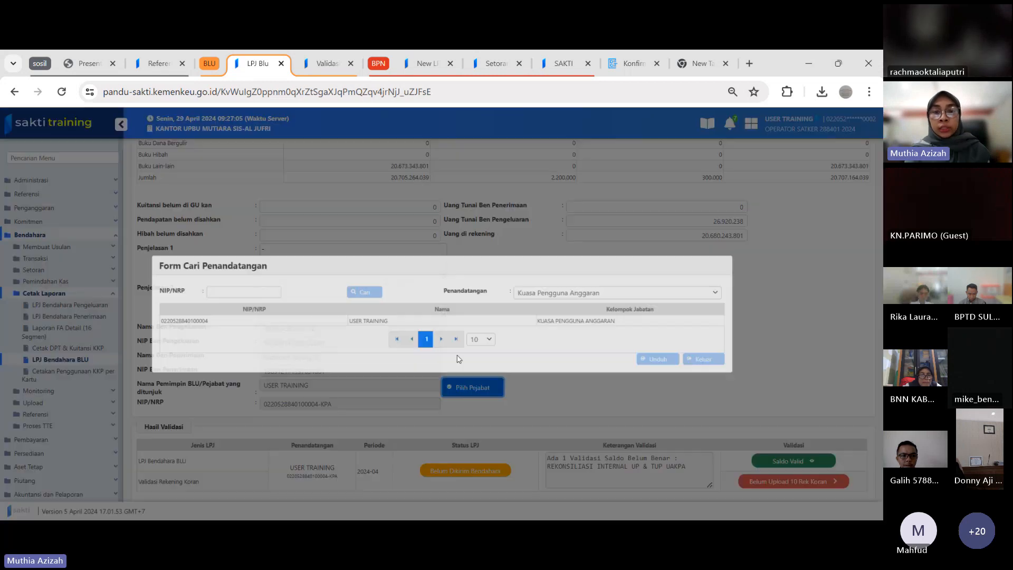
pyautogui.click(586, 322)
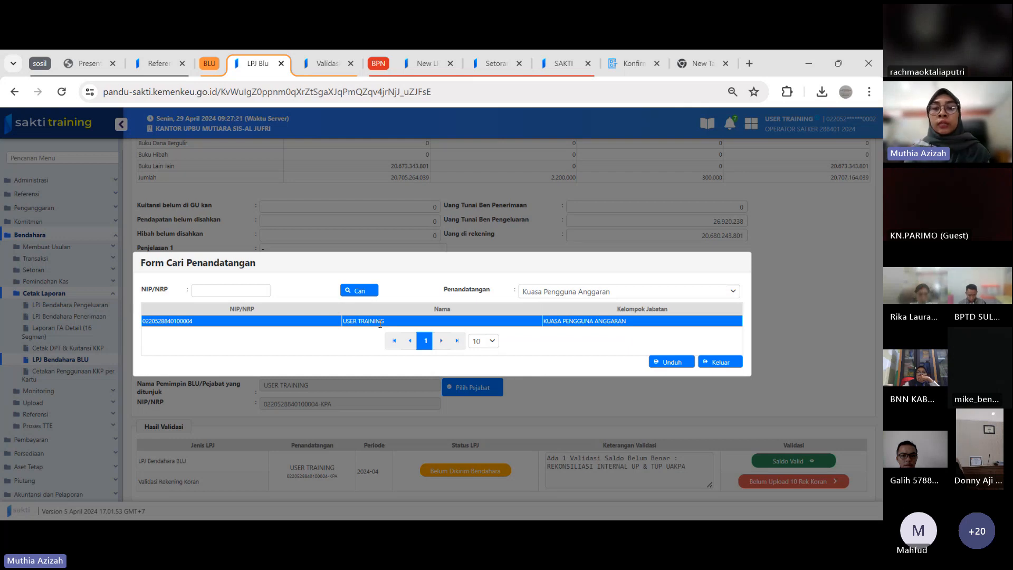
pyautogui.click(686, 361)
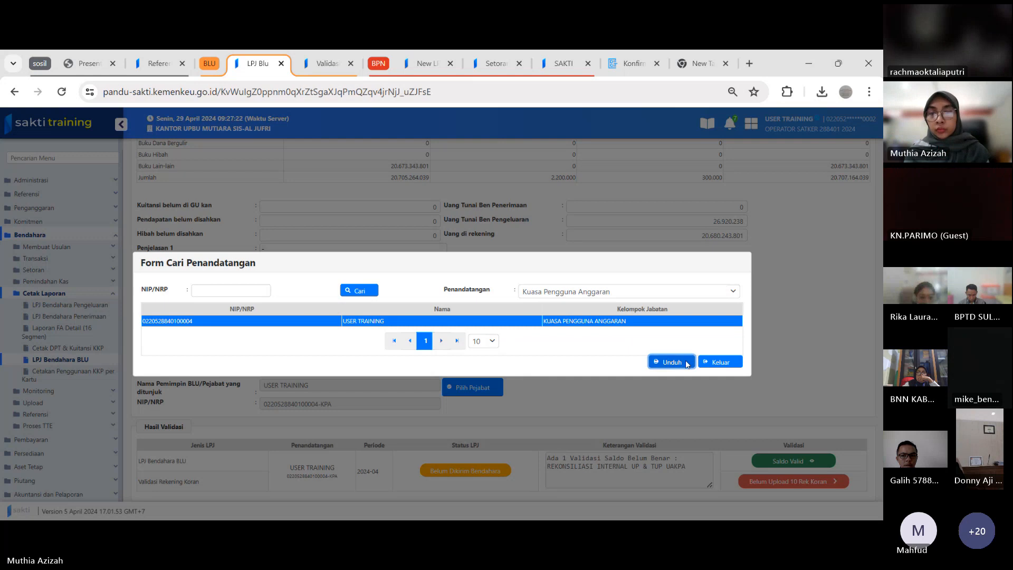
# Try to save the report, and fill in 00125 as the Nomor Bukti Terakhir
pyautogui.moveTo(880, 317); pyautogui.dragTo(873, 381)
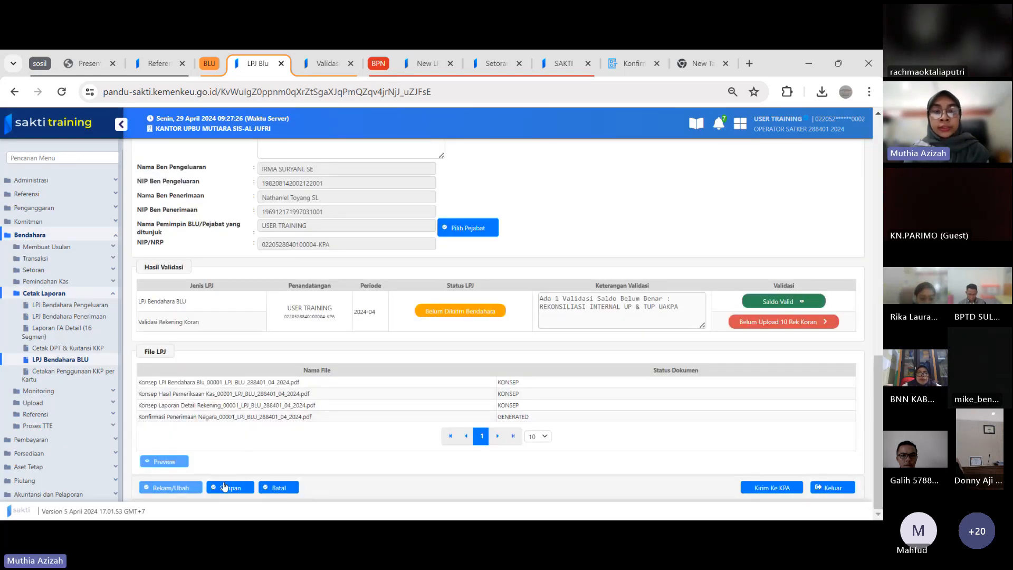
pyautogui.click(224, 487)
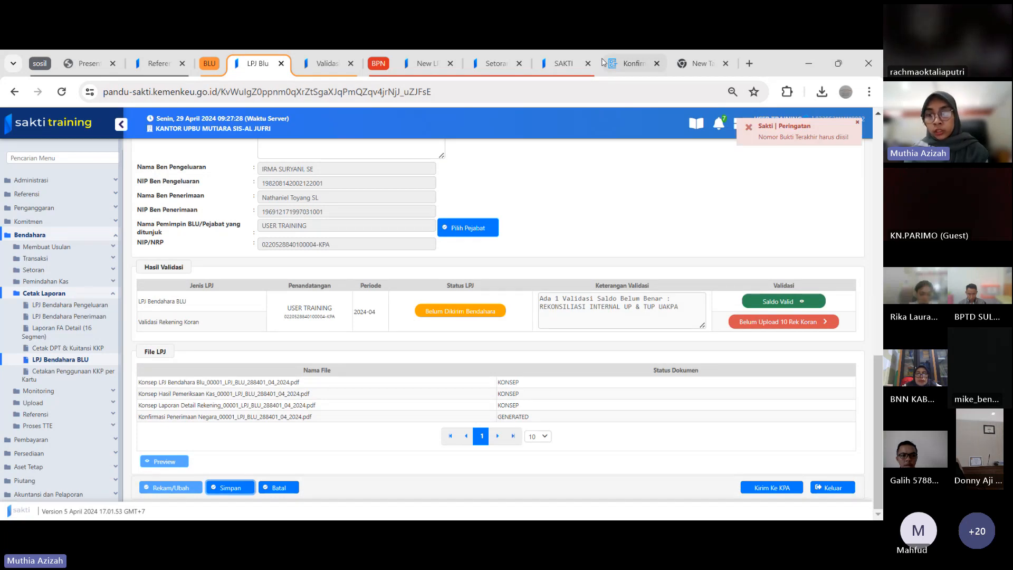
pyautogui.moveTo(880, 373); pyautogui.dragTo(881, 133)
pyautogui.click(362, 269)
pyautogui.write('00125')
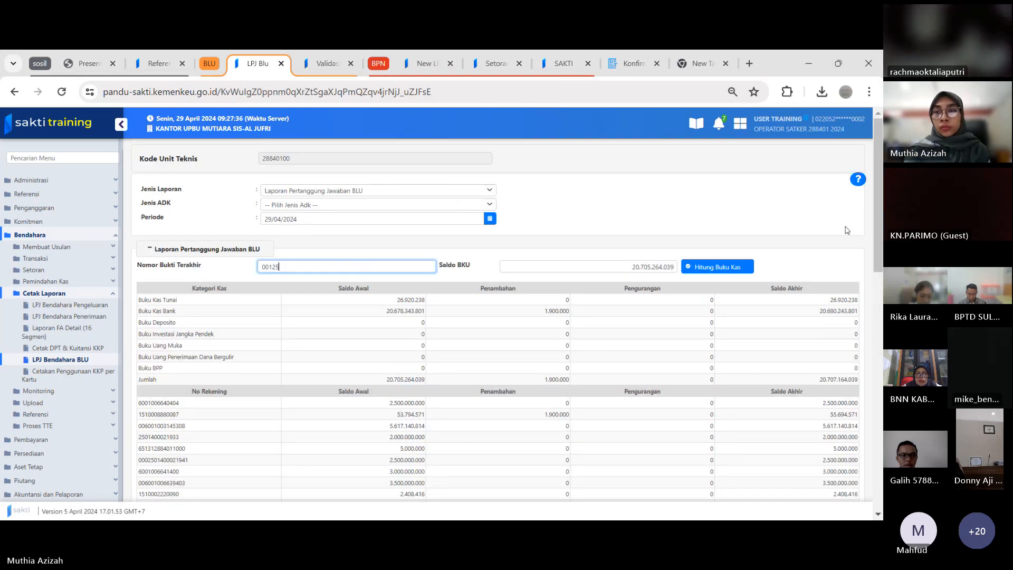
# Review the filled-in balances of the April 2024 LPJ Bendahara BLU and save the report
pyautogui.moveTo(876, 220); pyautogui.dragTo(876, 380)
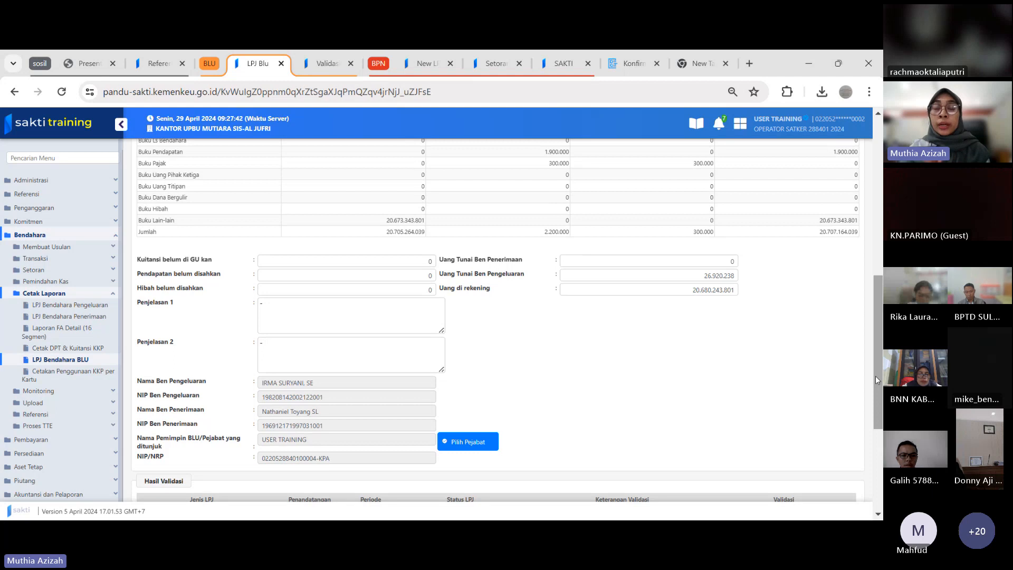
pyautogui.moveTo(875, 376); pyautogui.dragTo(877, 236)
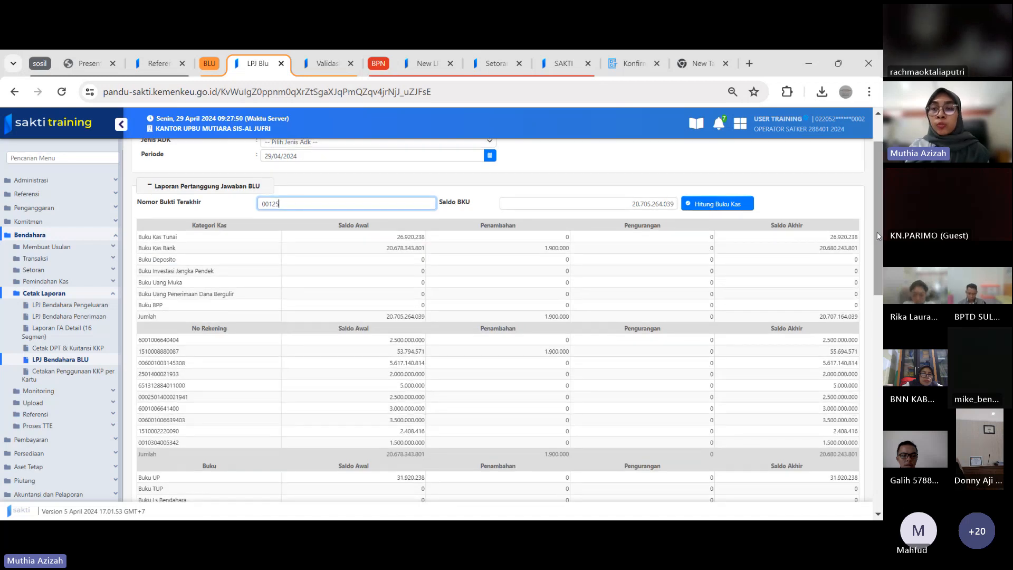
pyautogui.moveTo(879, 236); pyautogui.dragTo(876, 346)
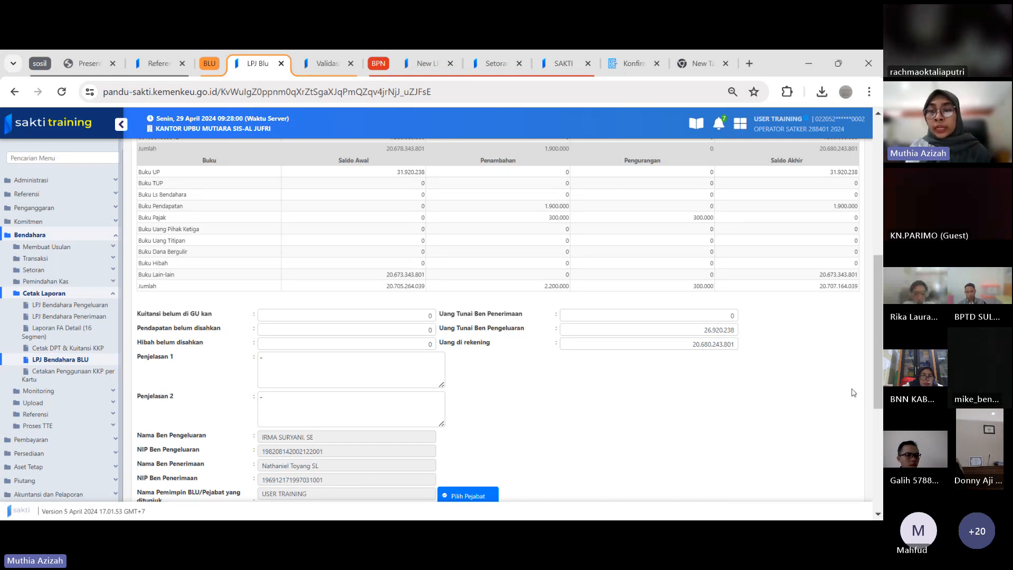
pyautogui.moveTo(877, 357); pyautogui.dragTo(875, 464)
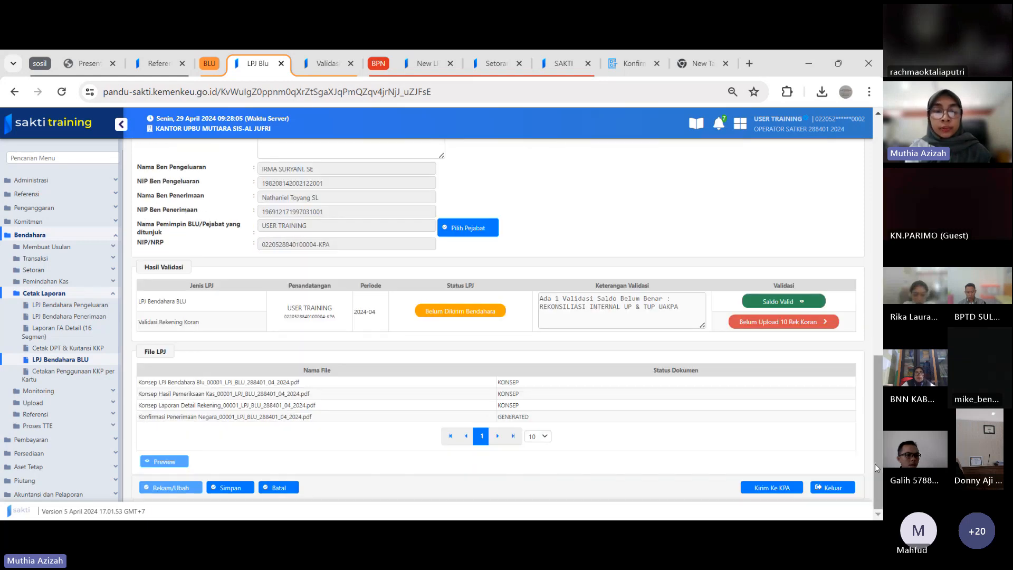
pyautogui.click(222, 485)
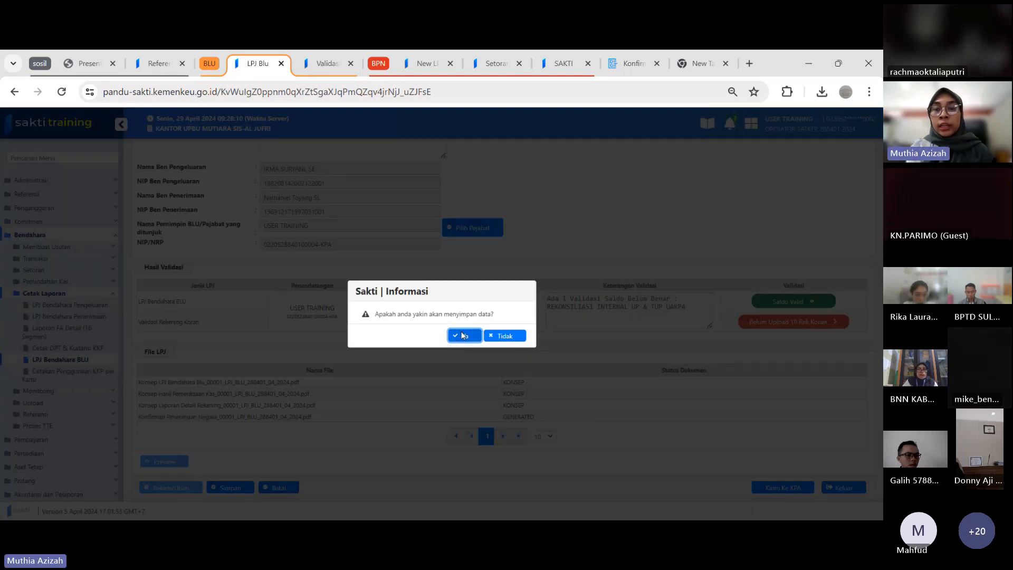
pyautogui.click(463, 335)
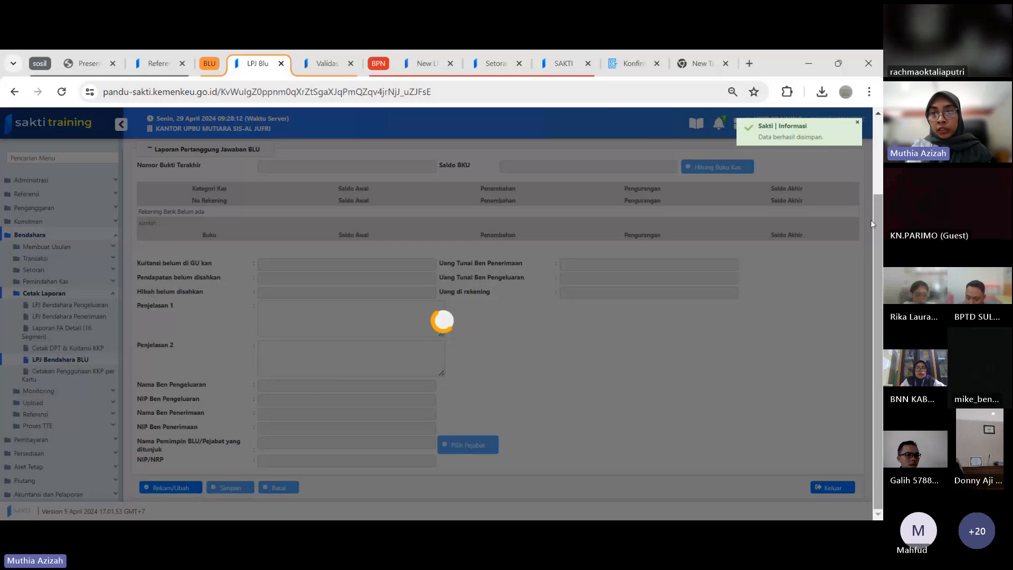
pyautogui.click(858, 125)
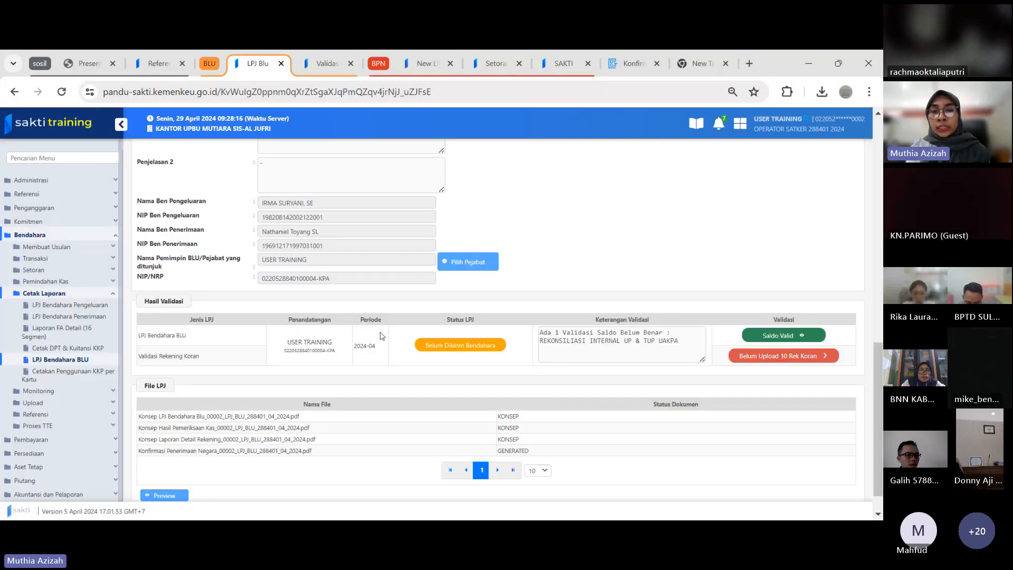
# Examine the balance validation details for Saldo Awal, Saldo UP, bank accounts and brankas cash
pyautogui.click(780, 337)
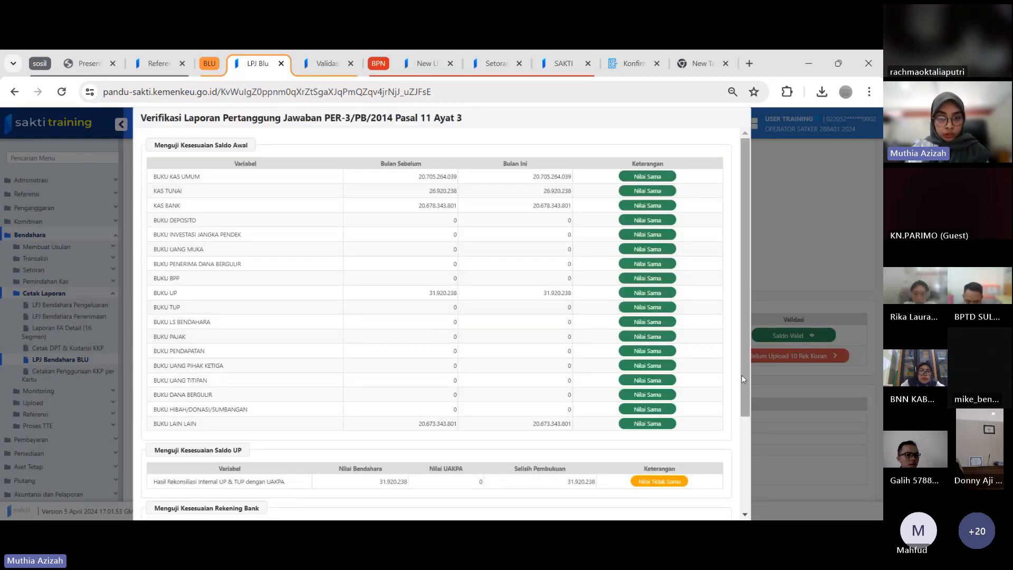
pyautogui.scroll(-3, 742, 375)
pyautogui.scroll(3, 750, 296)
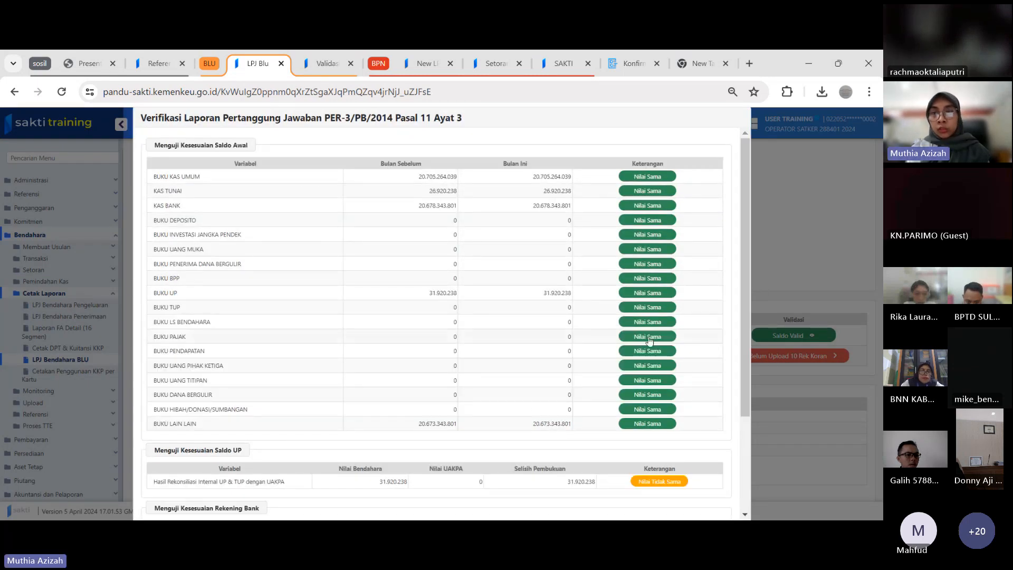
pyautogui.scroll(-5, 649, 341)
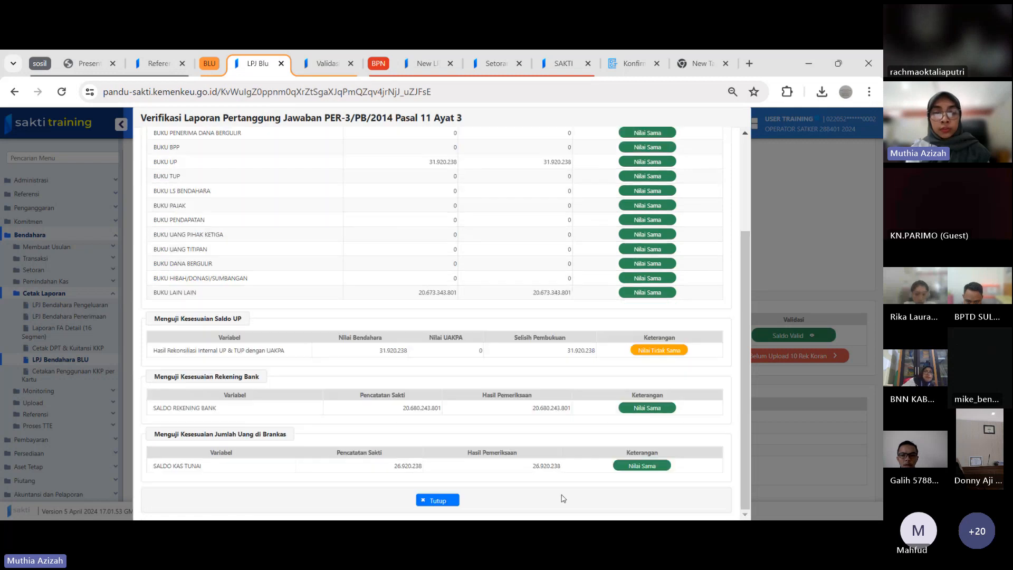
pyautogui.click(435, 498)
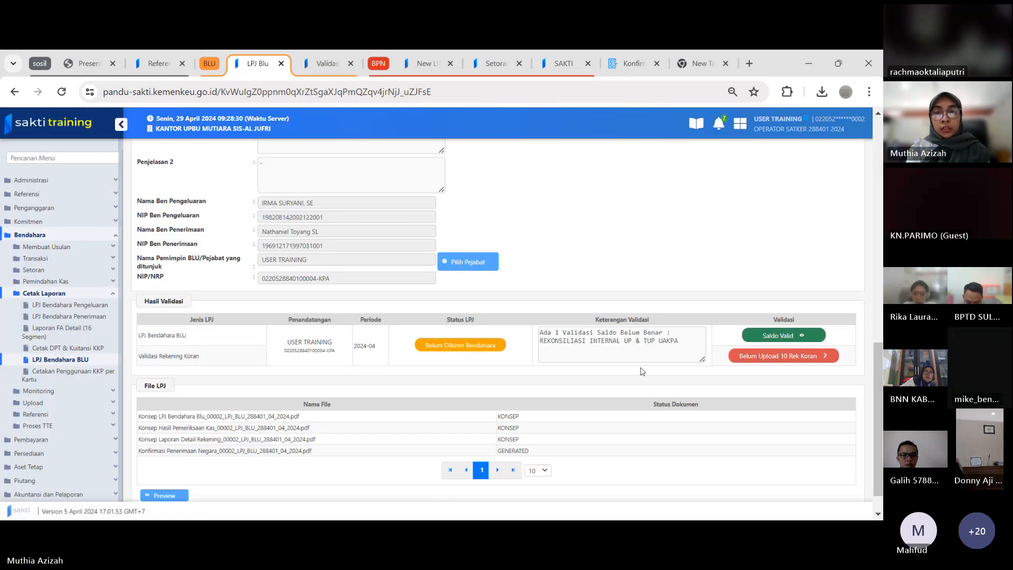
# Upload Konfirmasi Penerimaan Negara_00003_LPJ_BLU_288401_03_2024.pdf as the rekening koran document for the BPG 051 BANDAR UDARA MUTIARA PALU account
pyautogui.scroll(-2, 878, 390)
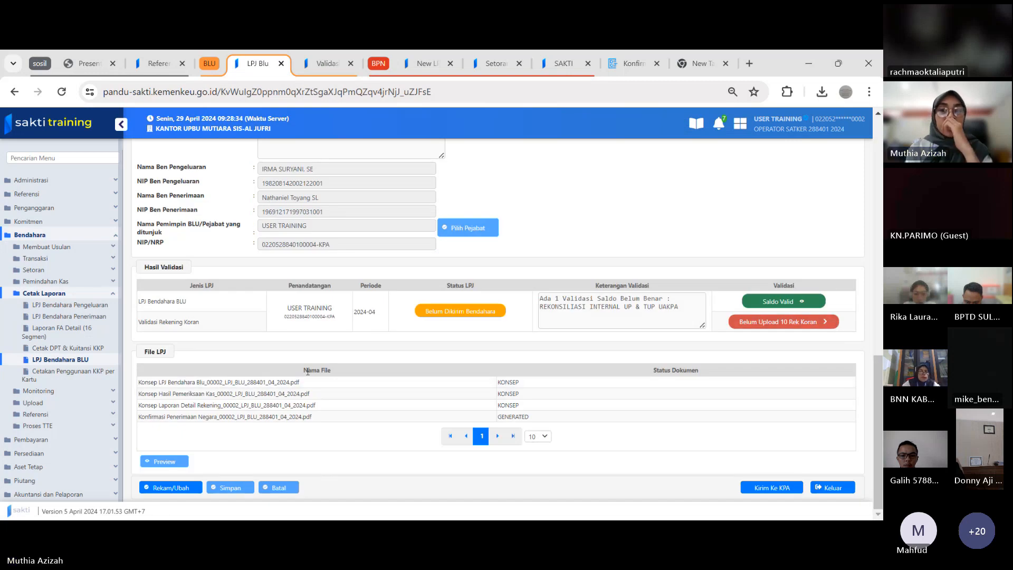
pyautogui.click(787, 327)
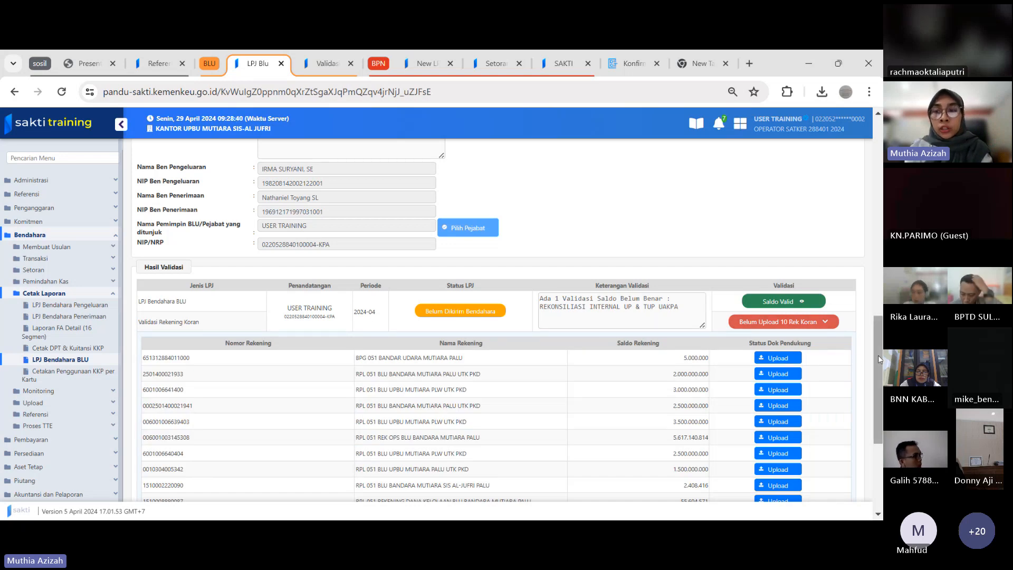
pyautogui.scroll(-4, 878, 355)
pyautogui.scroll(4, 878, 356)
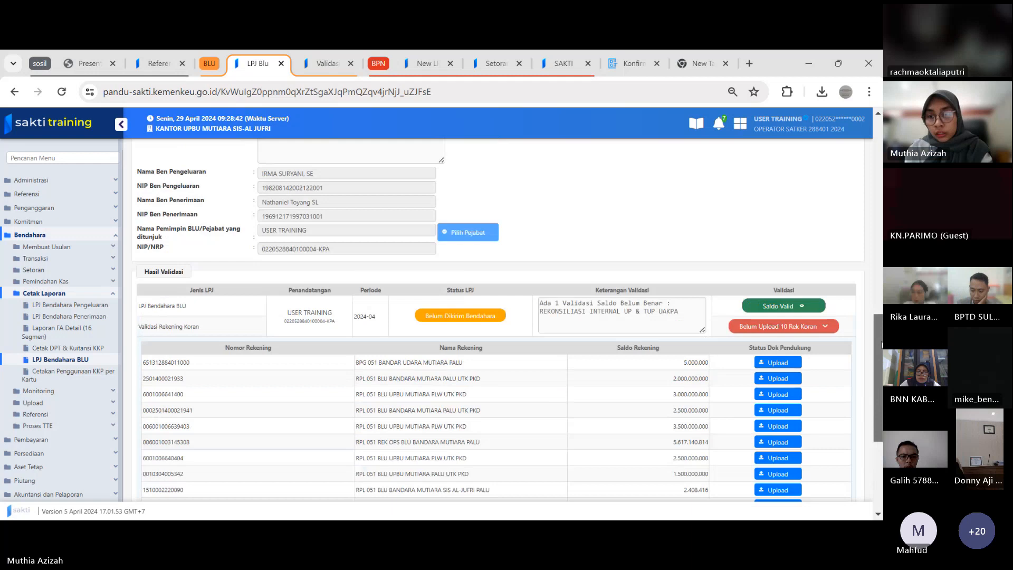
pyautogui.click(786, 361)
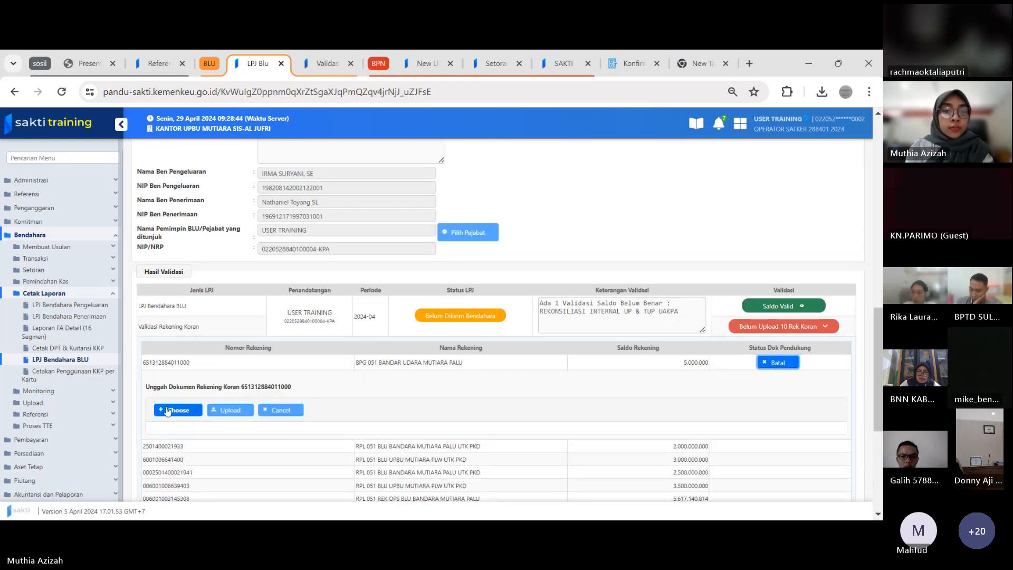
pyautogui.click(168, 411)
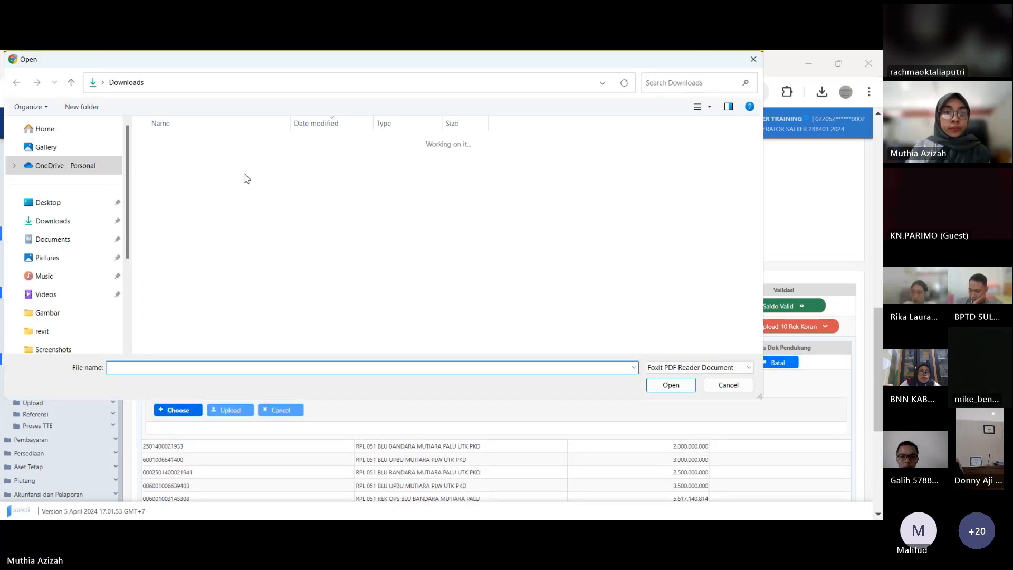
pyautogui.click(217, 225)
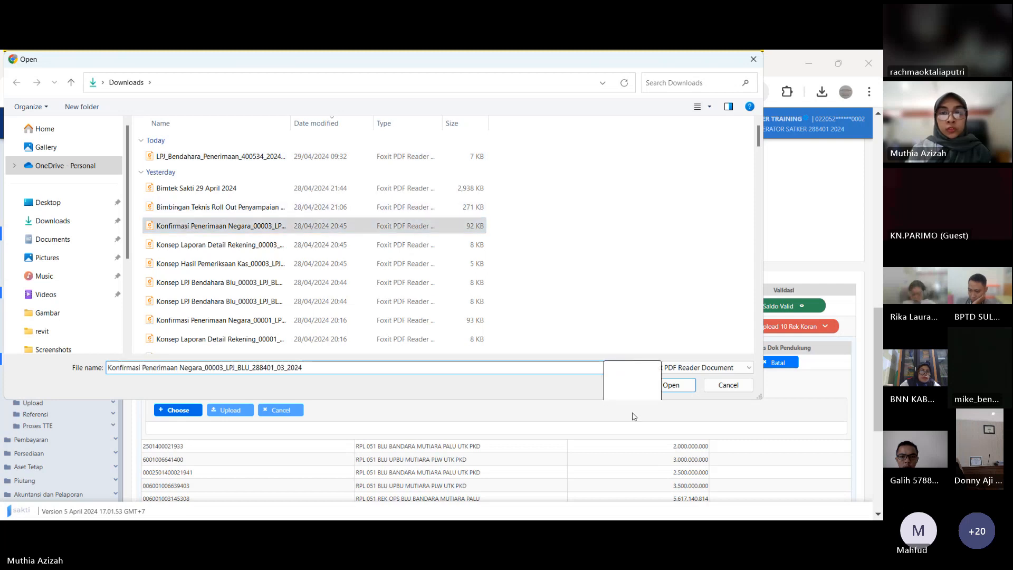
pyautogui.click(671, 385)
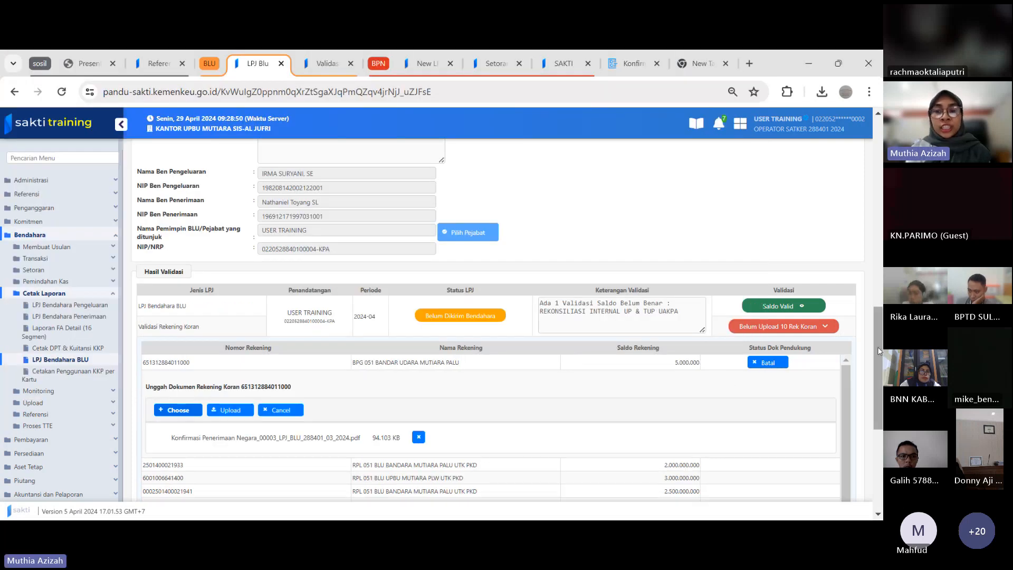
pyautogui.moveTo(878, 347); pyautogui.dragTo(878, 371)
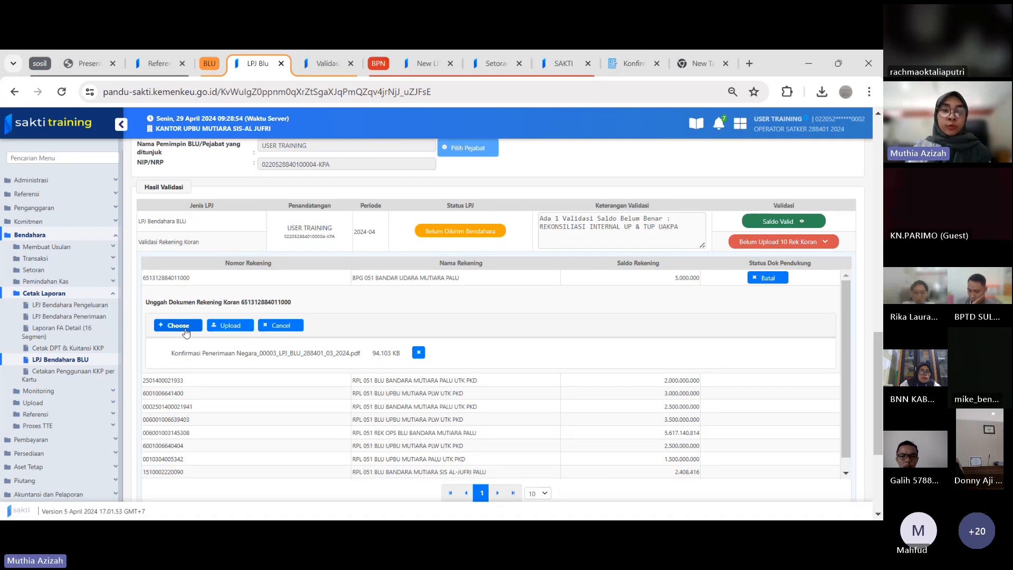
pyautogui.click(228, 326)
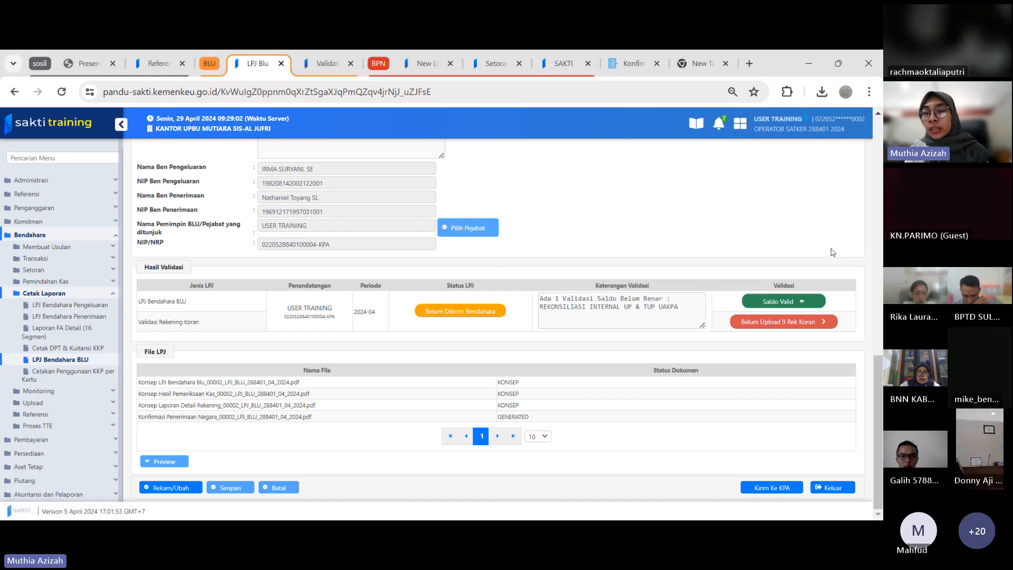
# Upload the same Konfirmasi Penerimaan Negara PDF for the second listed account, with the 2.000.000.000 balance, and reopen the rekening koran list
pyautogui.click(784, 321)
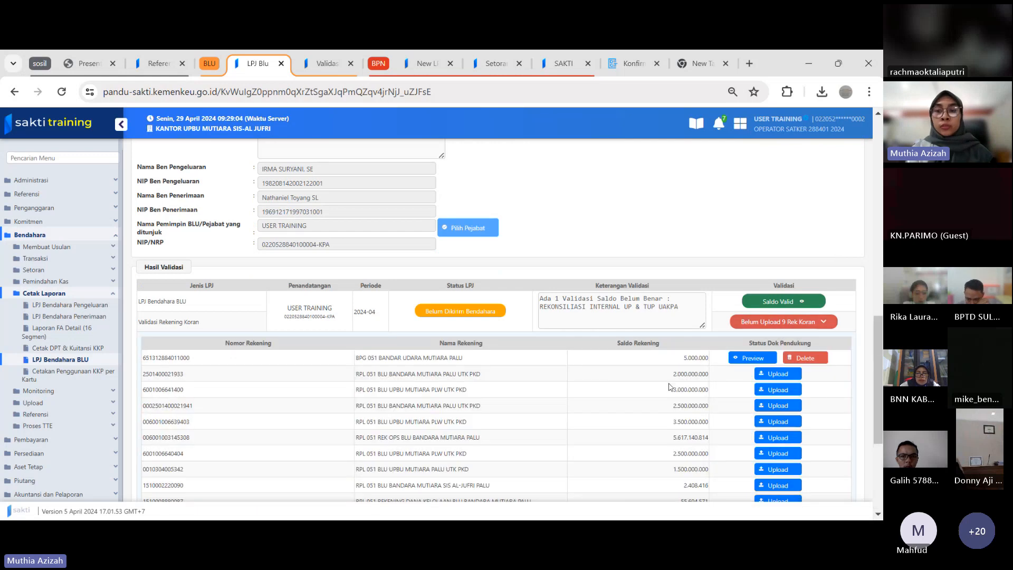
pyautogui.click(775, 371)
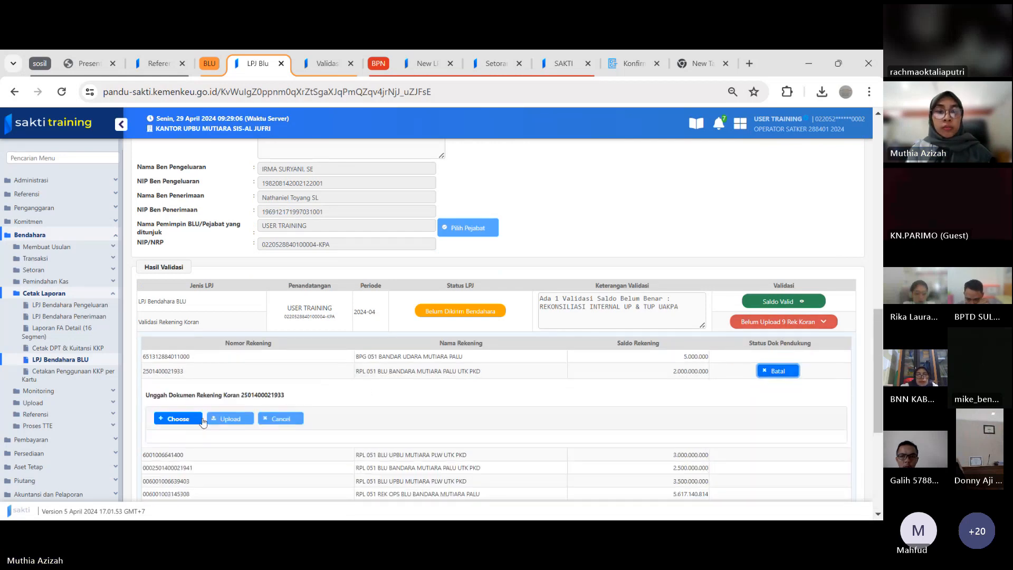
pyautogui.click(202, 419)
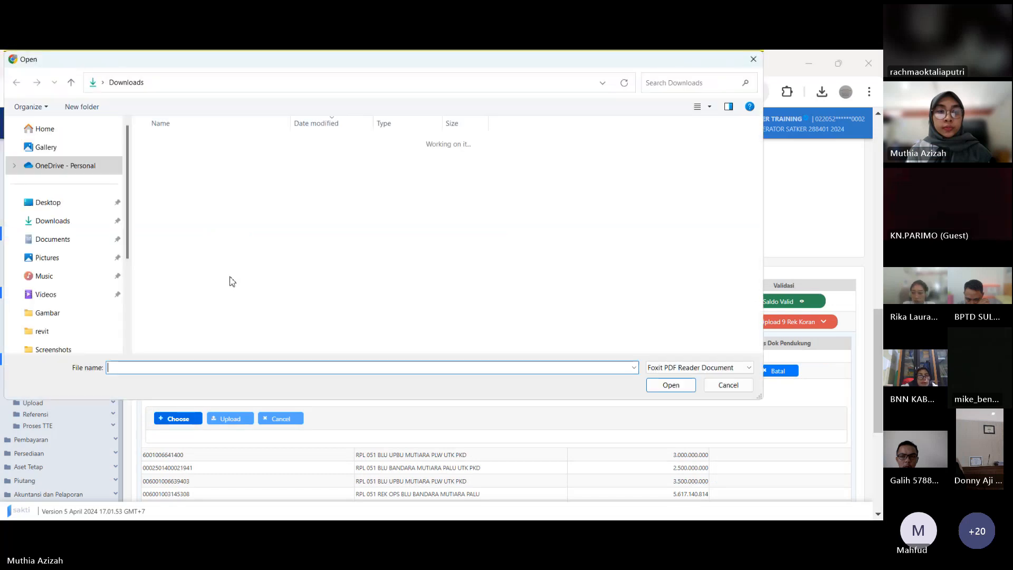
pyautogui.click(227, 226)
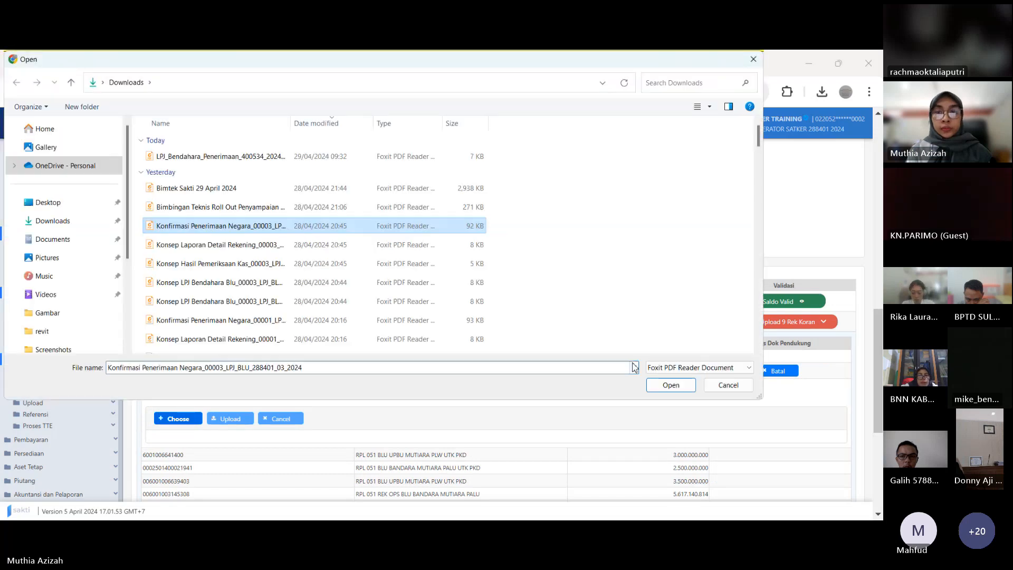
pyautogui.click(677, 389)
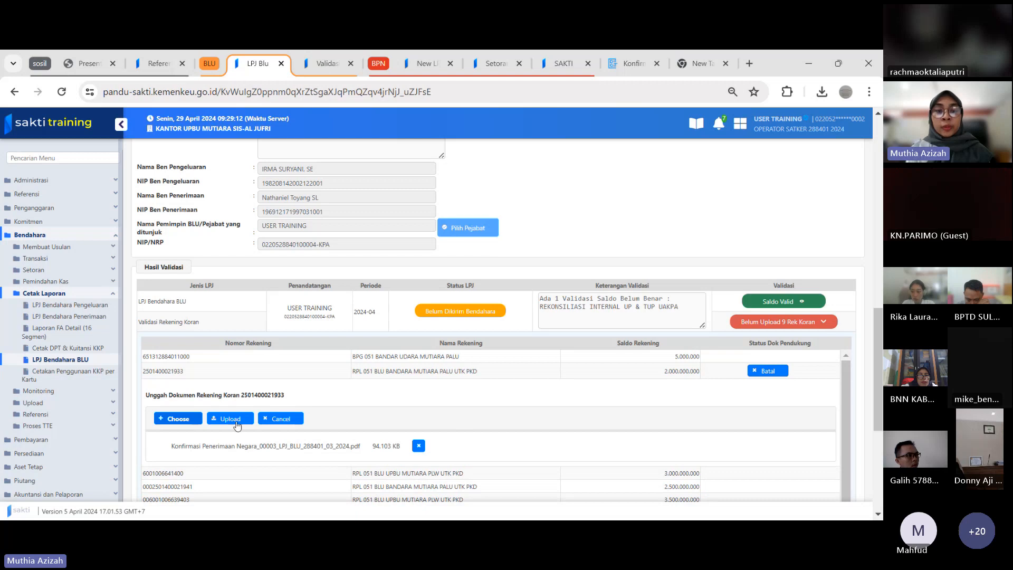
pyautogui.click(235, 419)
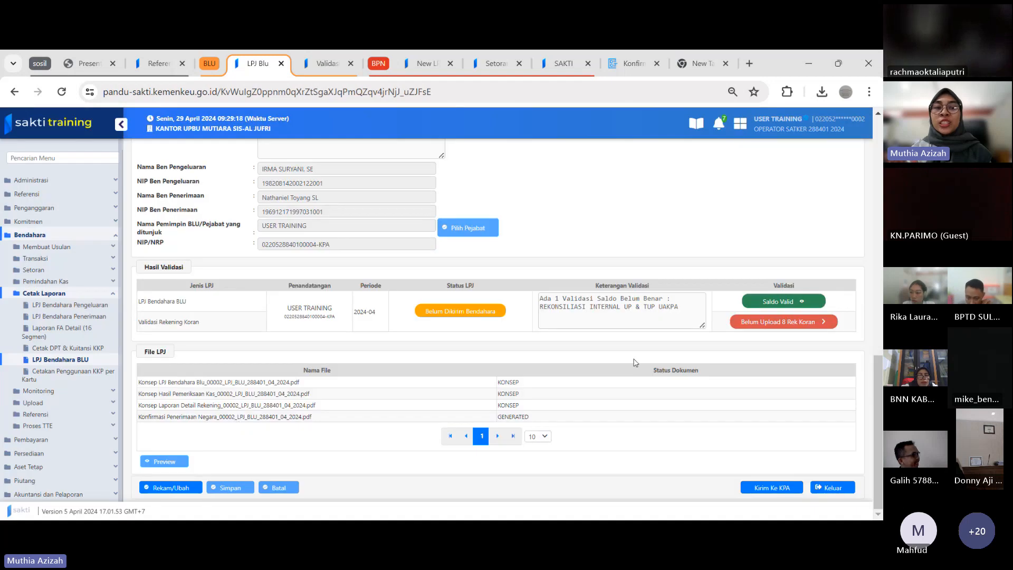
pyautogui.click(774, 327)
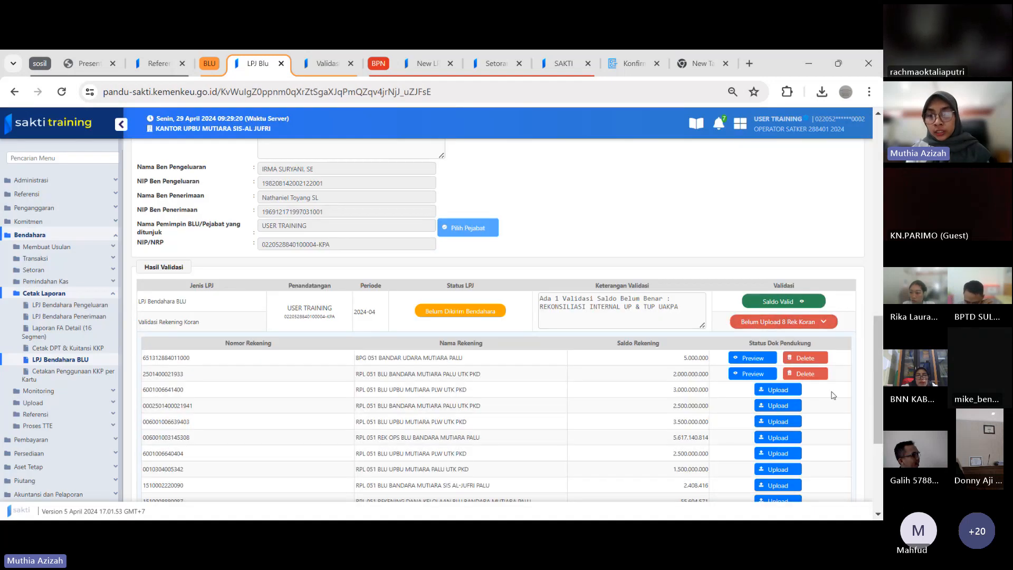
# Upload Konsep Laporan Detail Rekening_00003_LPJ_BLU_288401_03_2024.pdf as the rekening koran document for the PLW UTK PKD account with the 3.000.000.000 balance
pyautogui.click(786, 385)
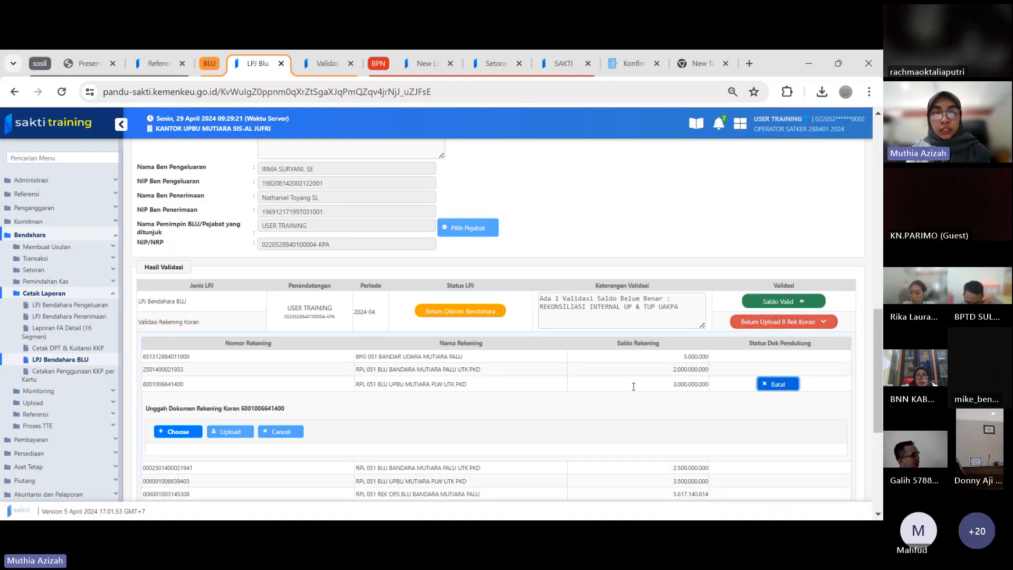
pyautogui.click(180, 433)
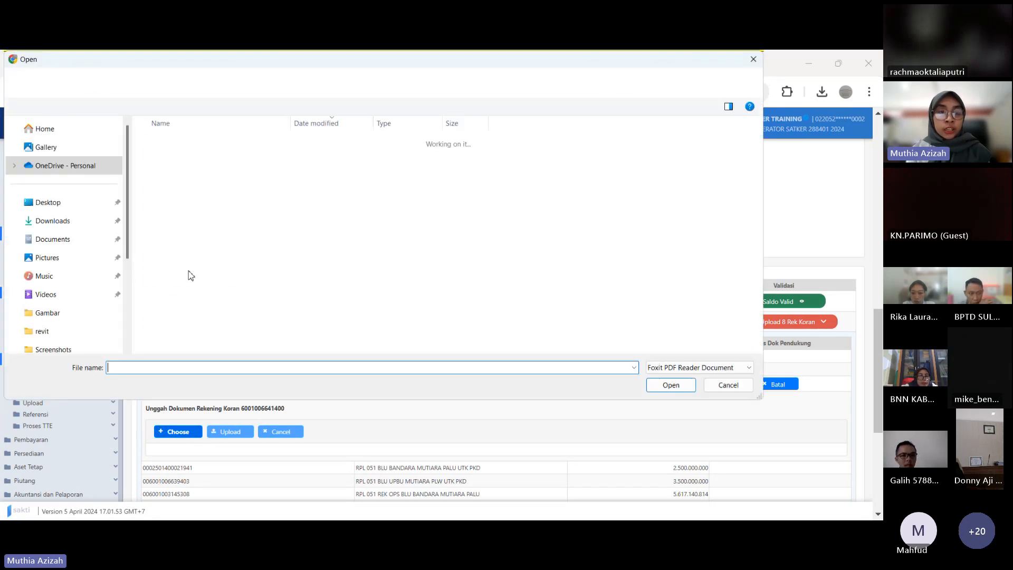
pyautogui.click(202, 245)
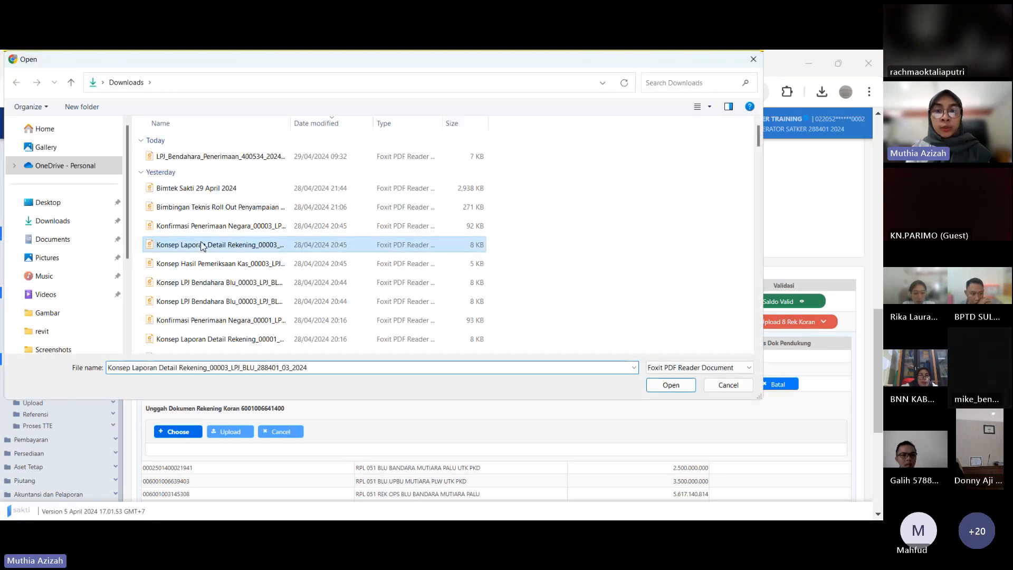
pyautogui.click(670, 386)
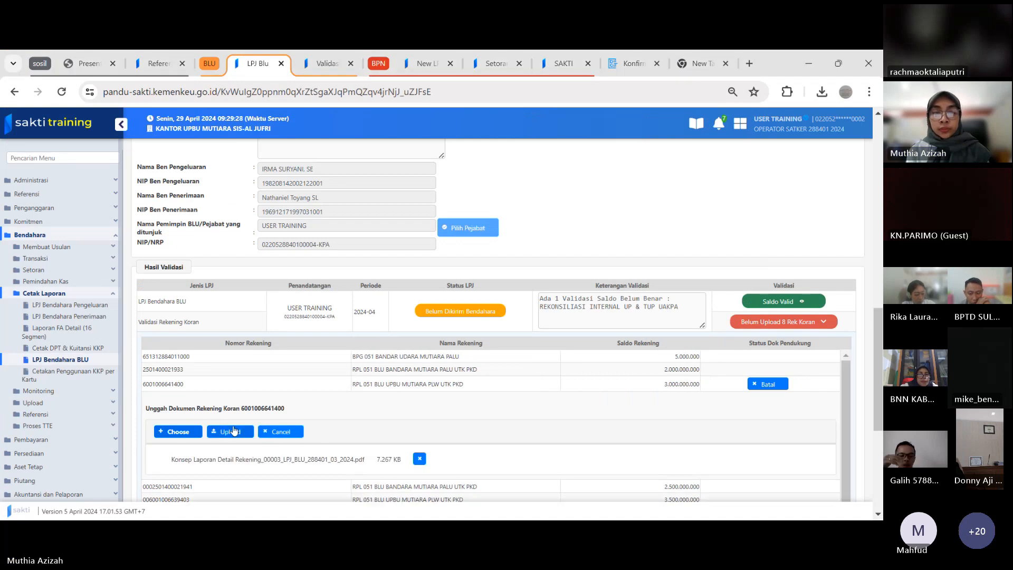
pyautogui.click(230, 432)
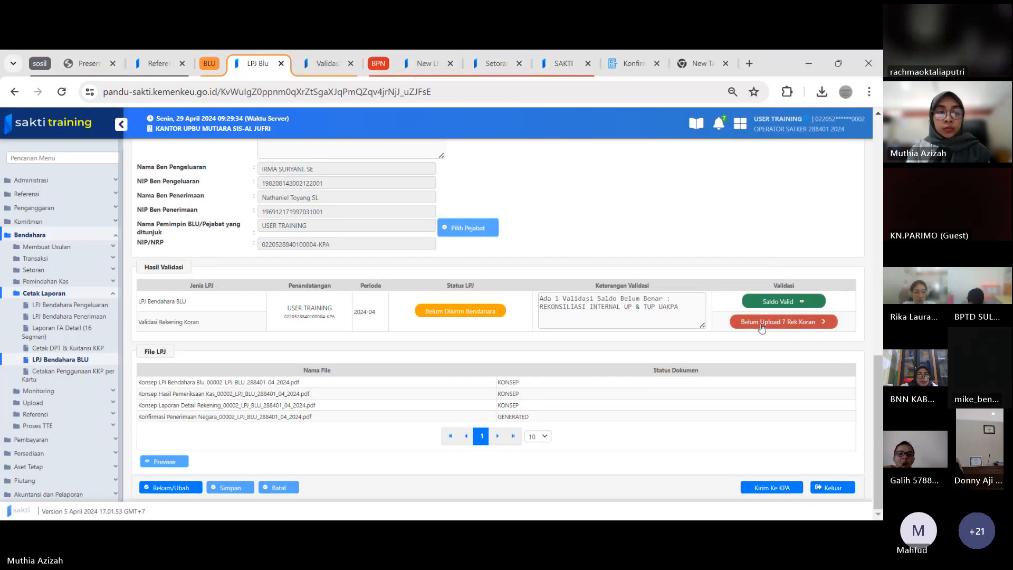
# Upload Konsep LPJ Bendahara Blu_00003_LPJ_BLU_288401_03_2024.pdf as the rekening koran document for the fourth listed account, with the 2.500.000.000 balance
pyautogui.click(761, 323)
pyautogui.click(779, 406)
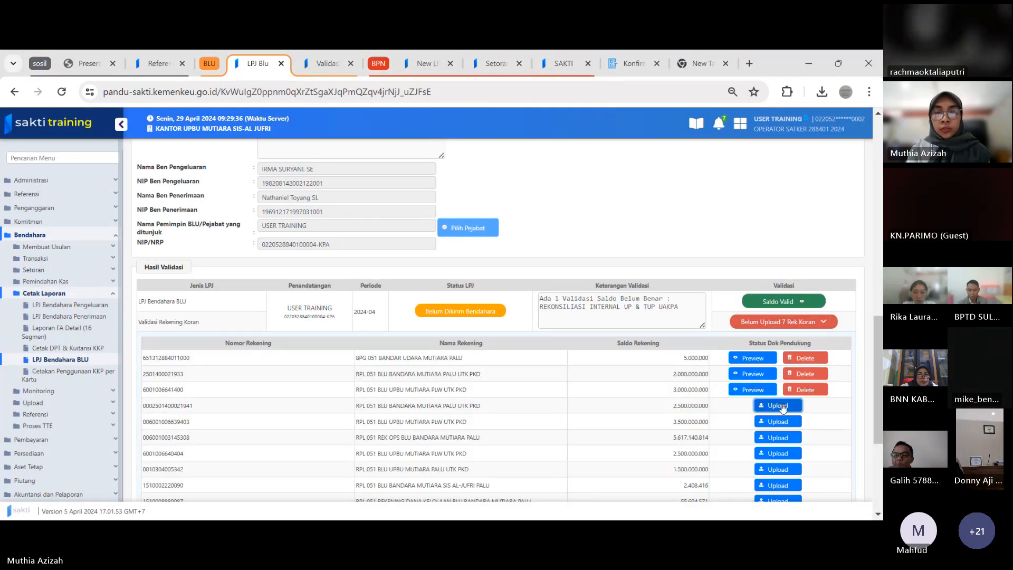
pyautogui.click(194, 447)
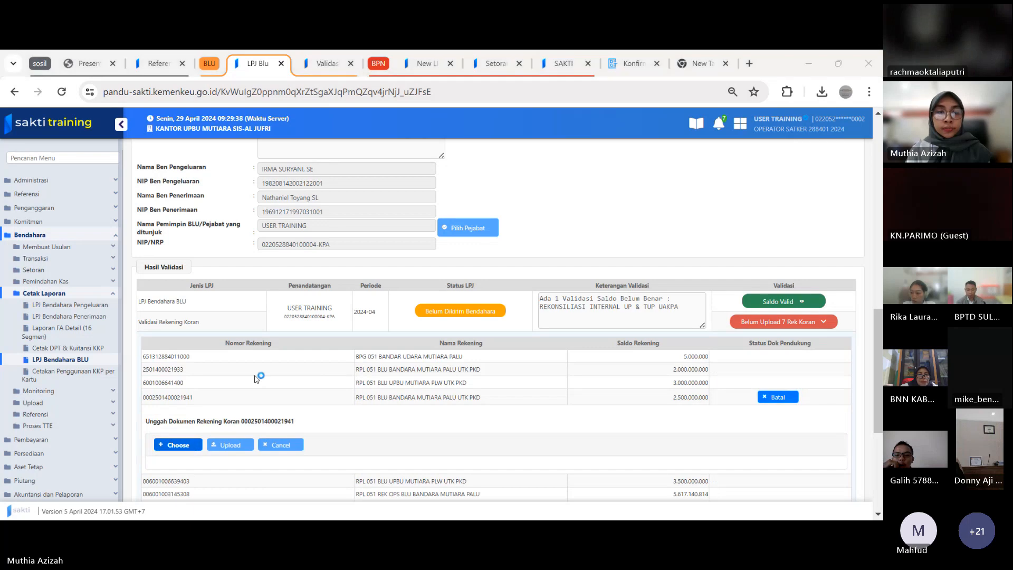
pyautogui.click(246, 302)
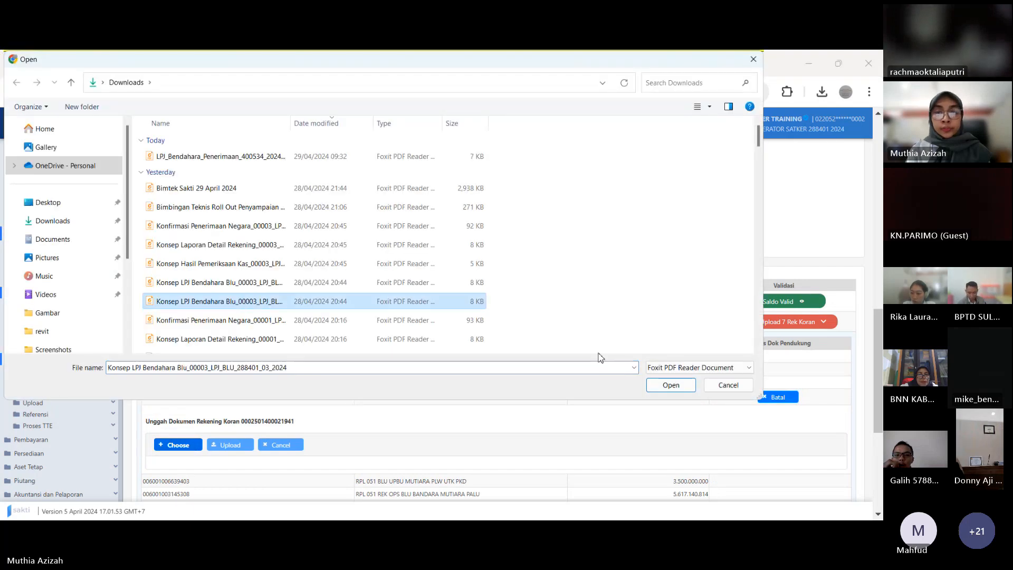
pyautogui.click(670, 385)
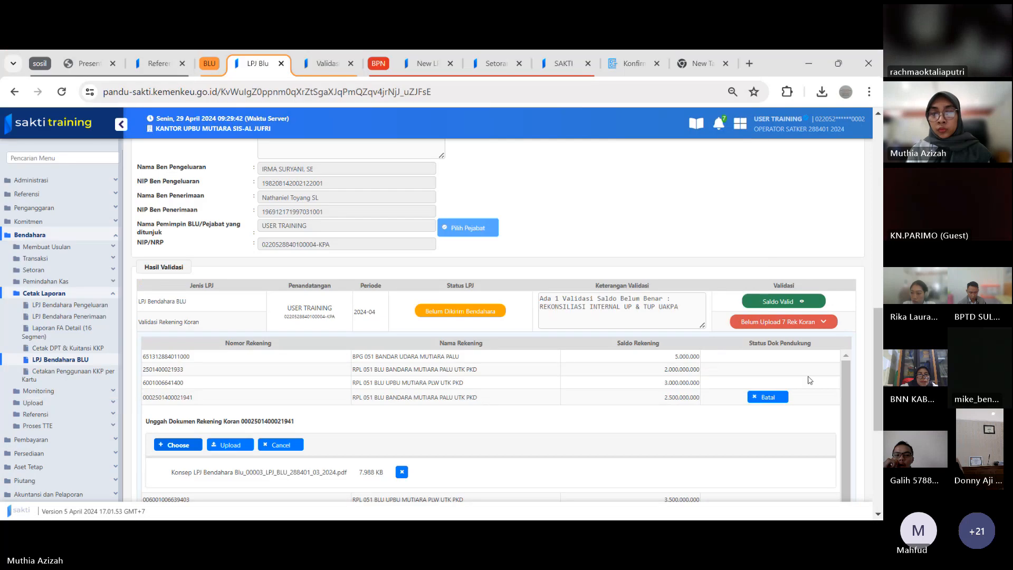
pyautogui.click(225, 446)
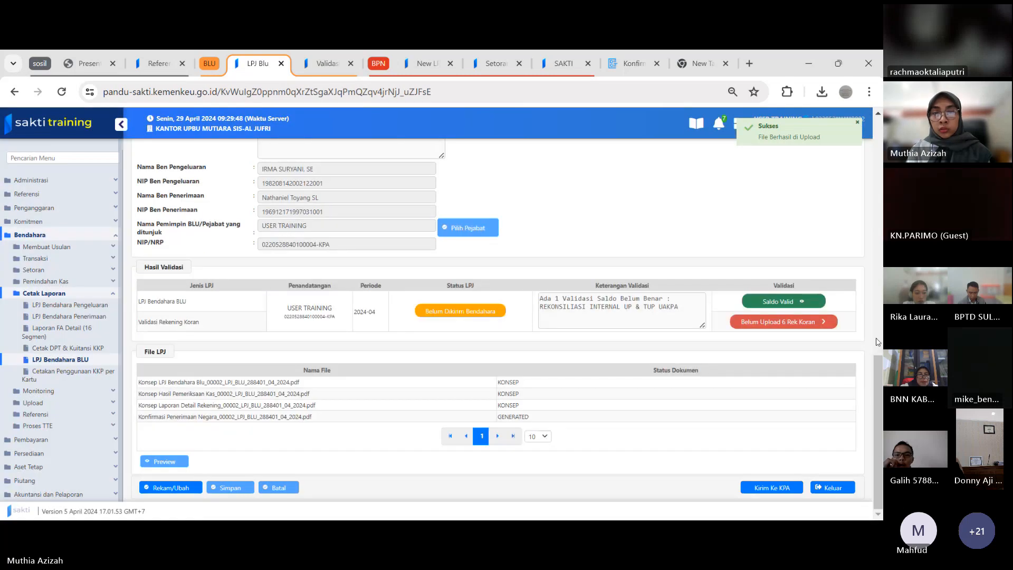
# Upload Konsep LPJ Bendahara Blu_00003_LPJ_BLU_288401_03_2024 (1).pdf as the rekening koran document for the account with the 3.500.000.000 balance
pyautogui.click(807, 323)
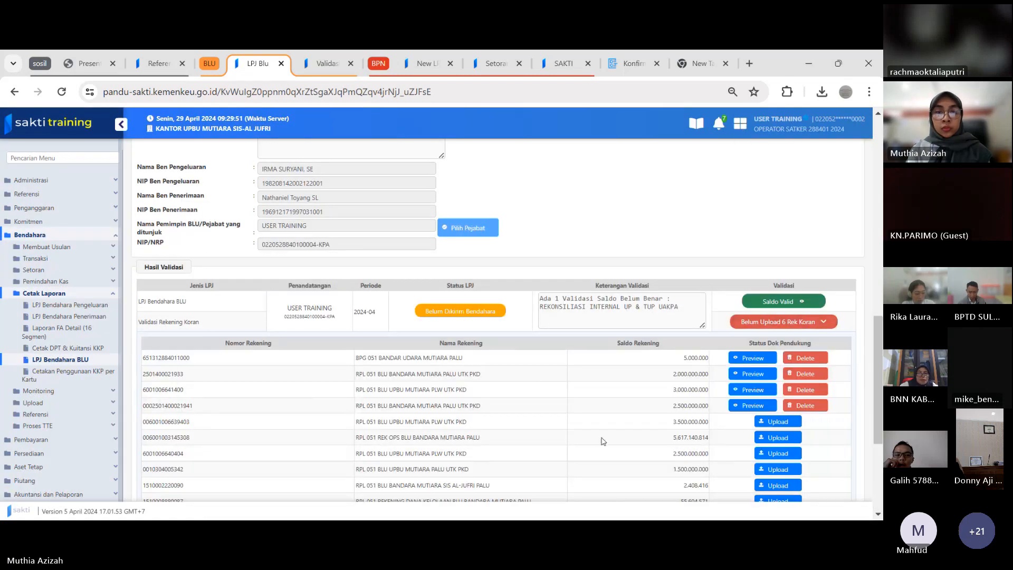
pyautogui.click(776, 422)
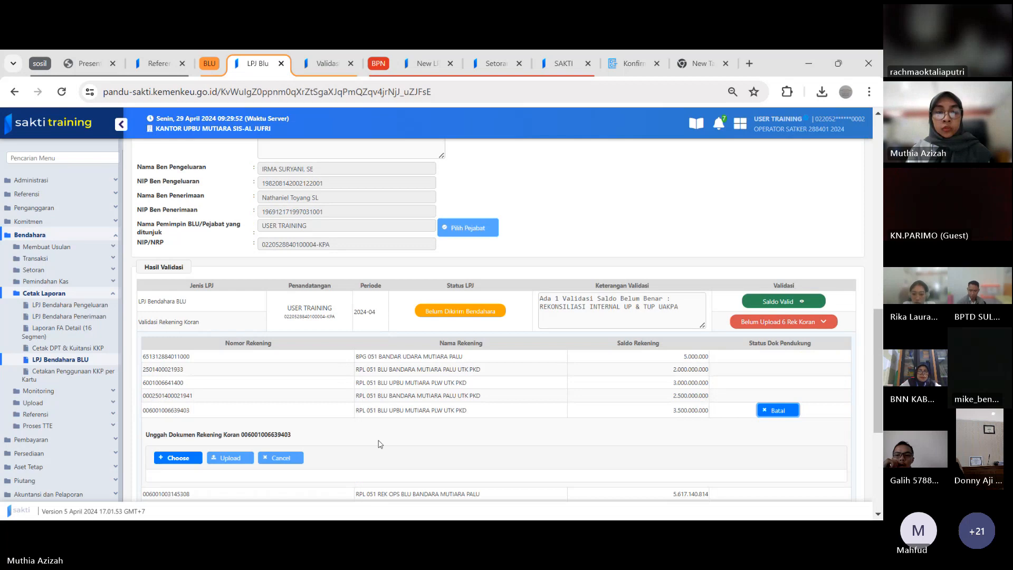
pyautogui.click(178, 457)
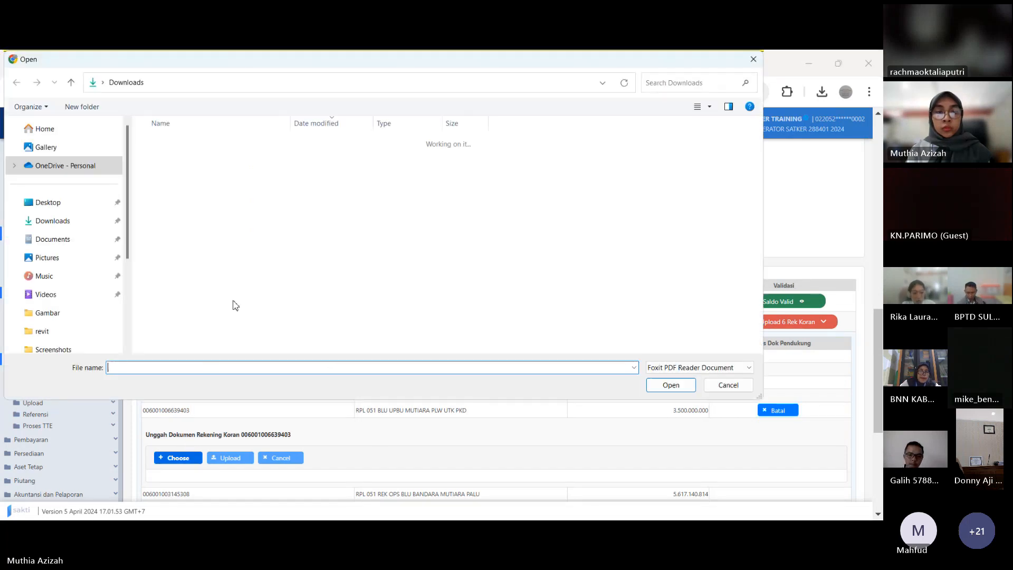
pyautogui.click(236, 283)
pyautogui.click(671, 384)
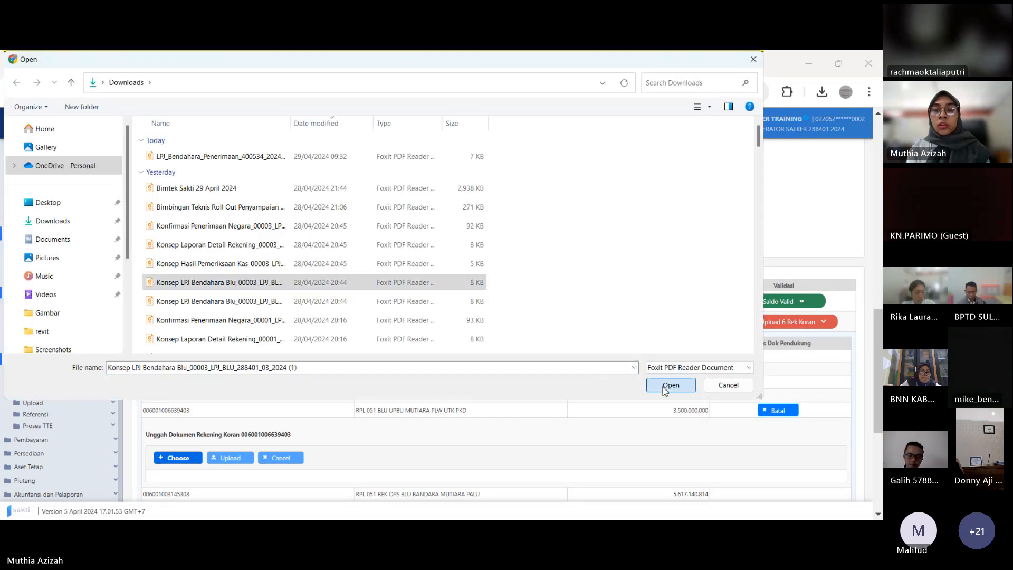
pyautogui.click(731, 263)
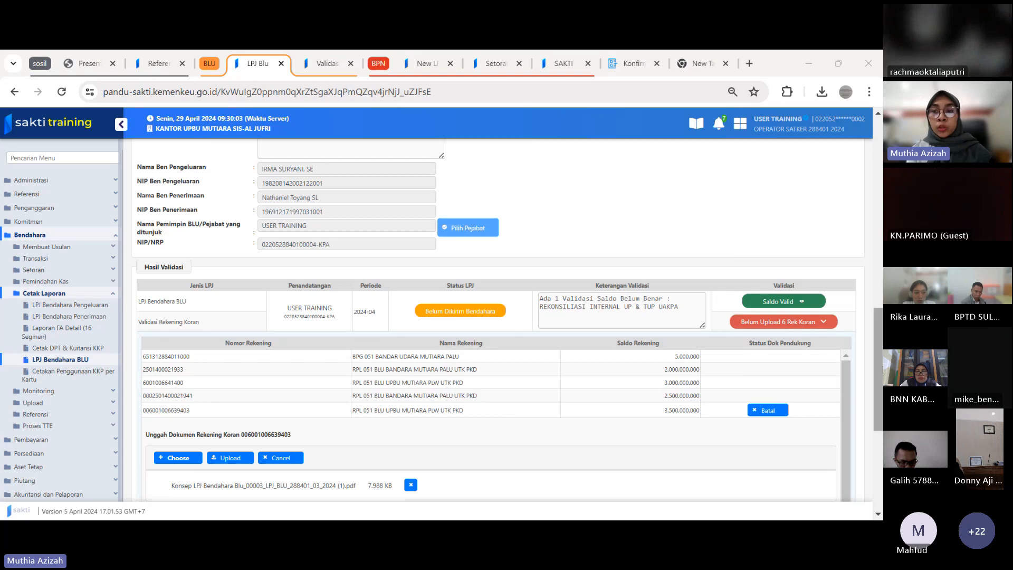
pyautogui.moveTo(876, 362); pyautogui.dragTo(872, 407)
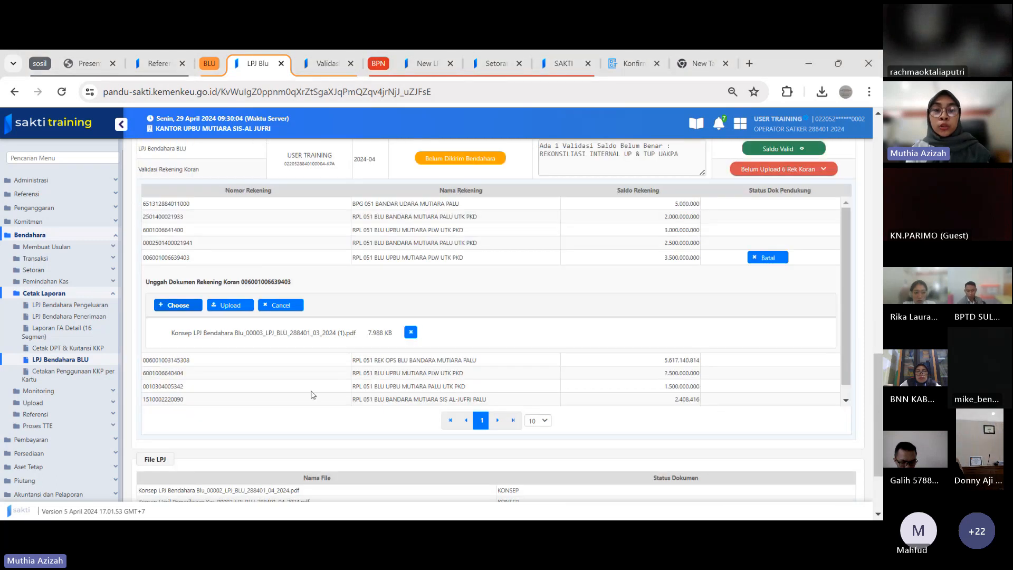
pyautogui.click(222, 306)
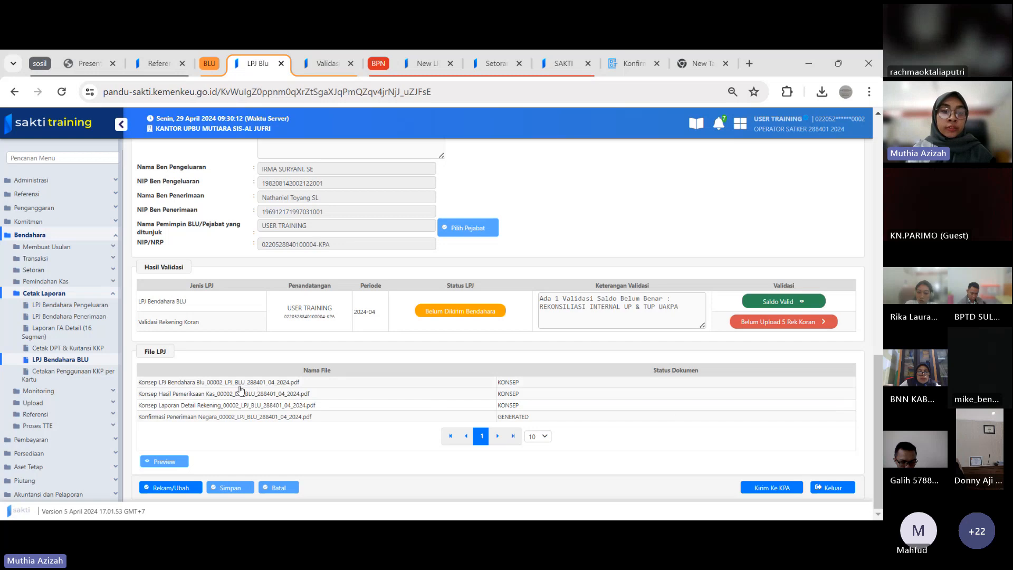
# Preview Konsep LPJ Bendahara Blu_00002_LPJ_BLU_288401_04_2024.pdf with the document list open and all pages shown
pyautogui.click(240, 389)
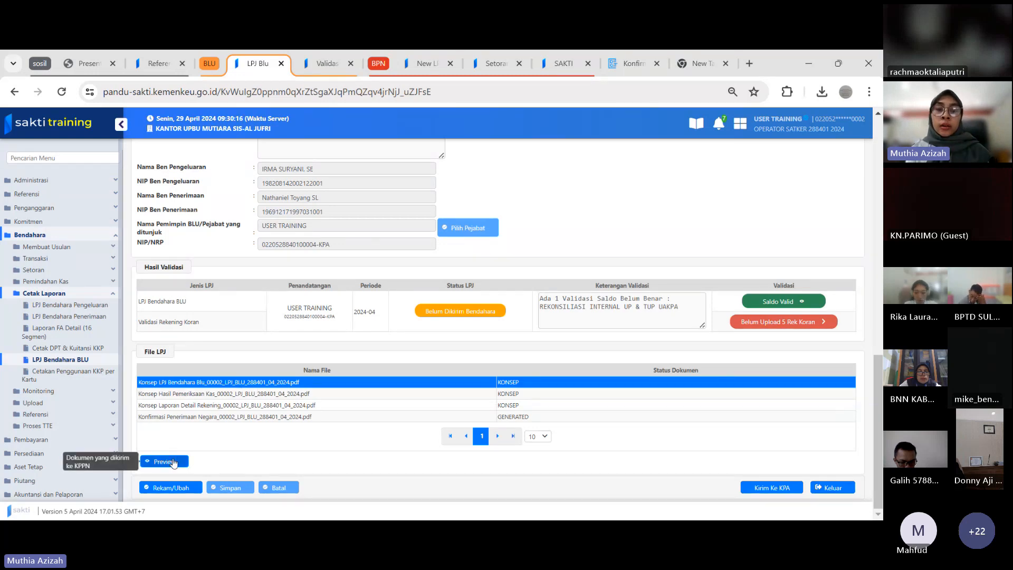
pyautogui.click(174, 462)
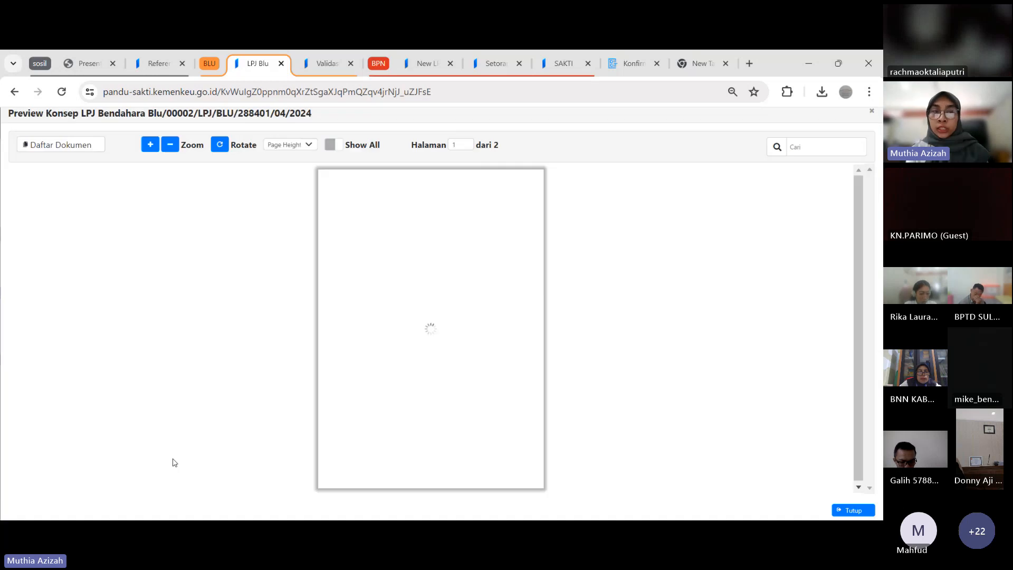
pyautogui.click(82, 146)
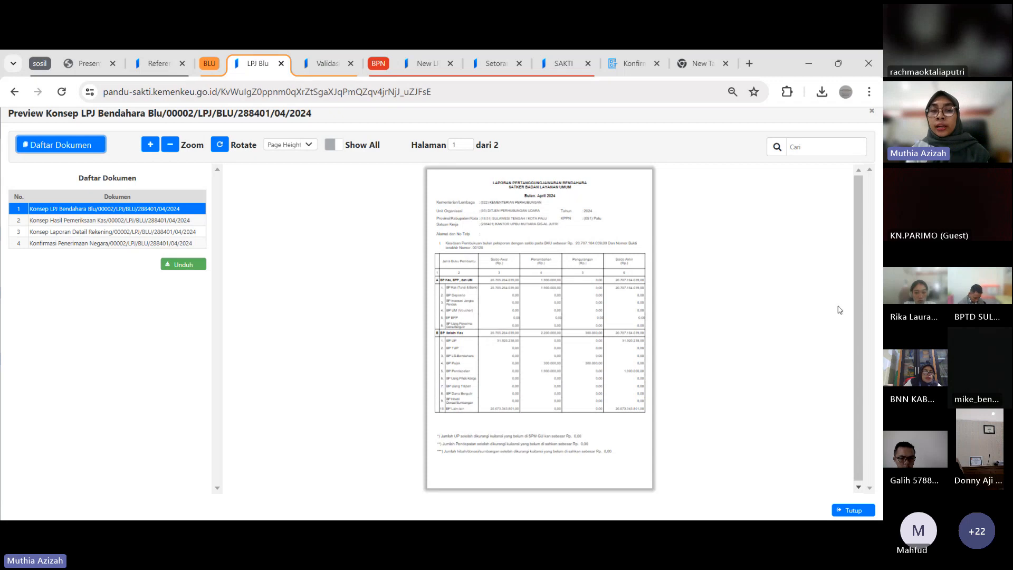
pyautogui.moveTo(861, 317); pyautogui.dragTo(860, 338)
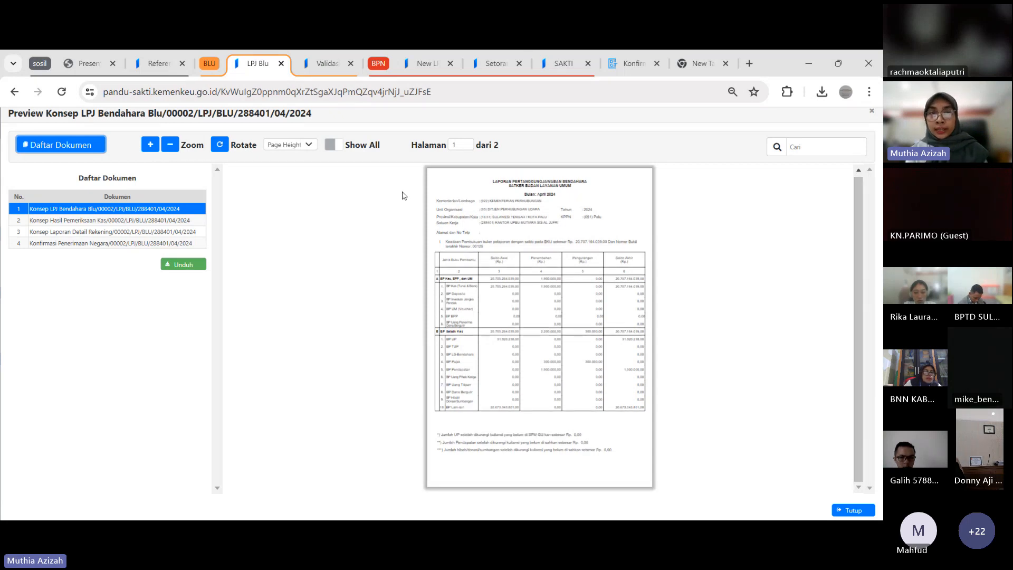
pyautogui.click(334, 144)
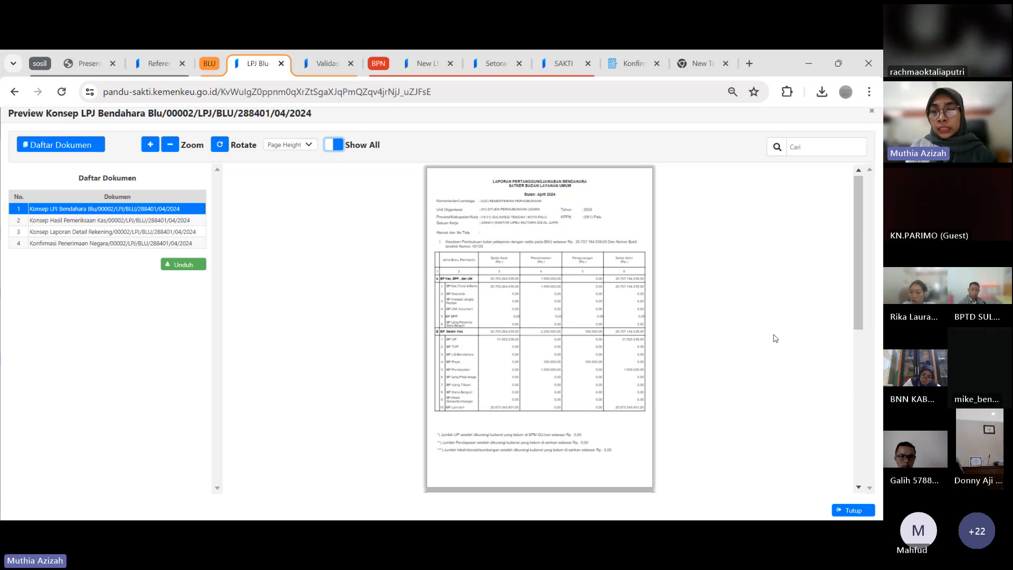
pyautogui.moveTo(856, 267); pyautogui.dragTo(865, 209)
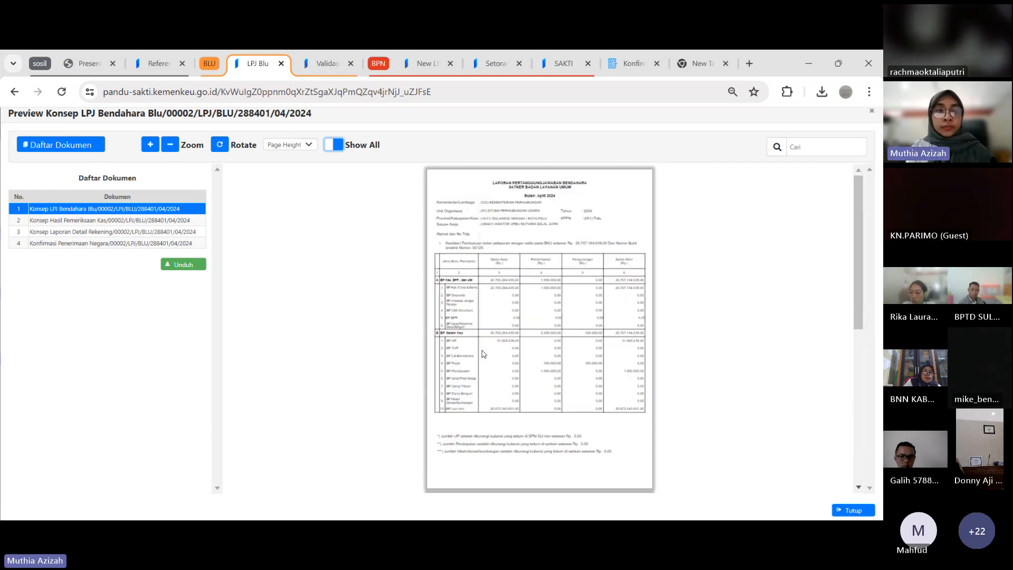
# Download the April 2024 Konsep LPJ Bendahara Blu and Konsep Hasil Pemeriksaan Kas documents to the Downloads folder
pyautogui.click(184, 264)
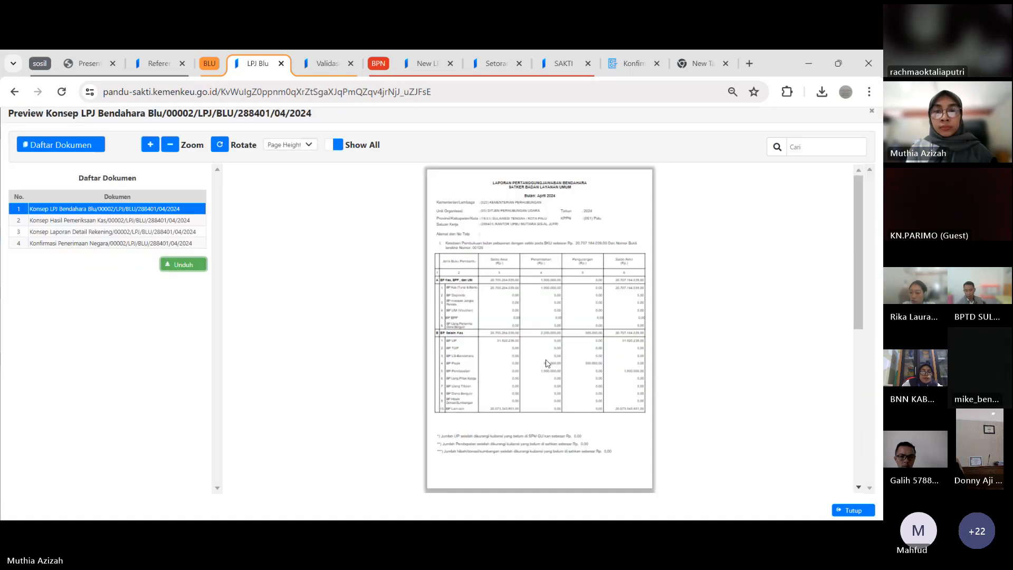
pyautogui.click(672, 385)
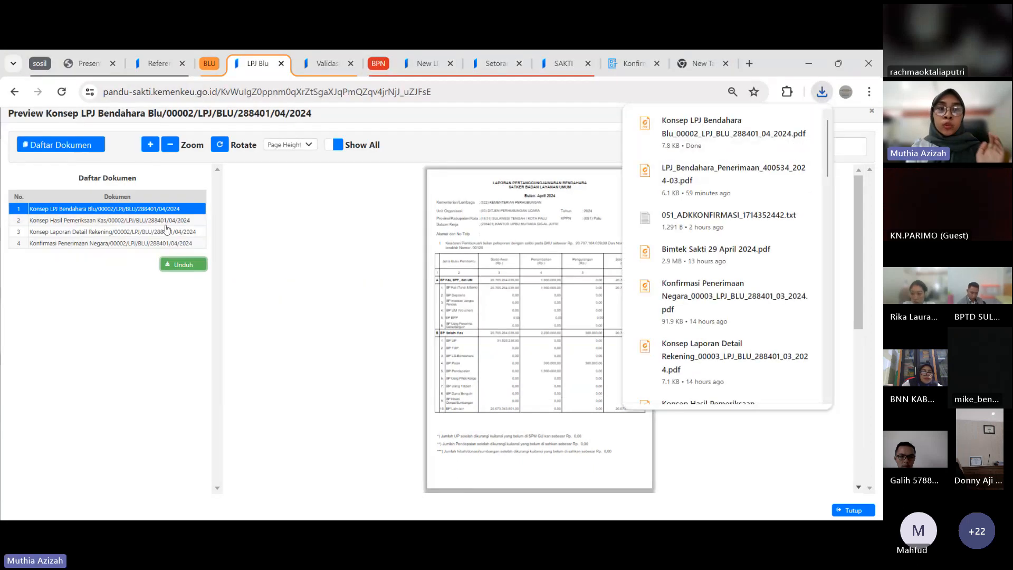
pyautogui.click(166, 223)
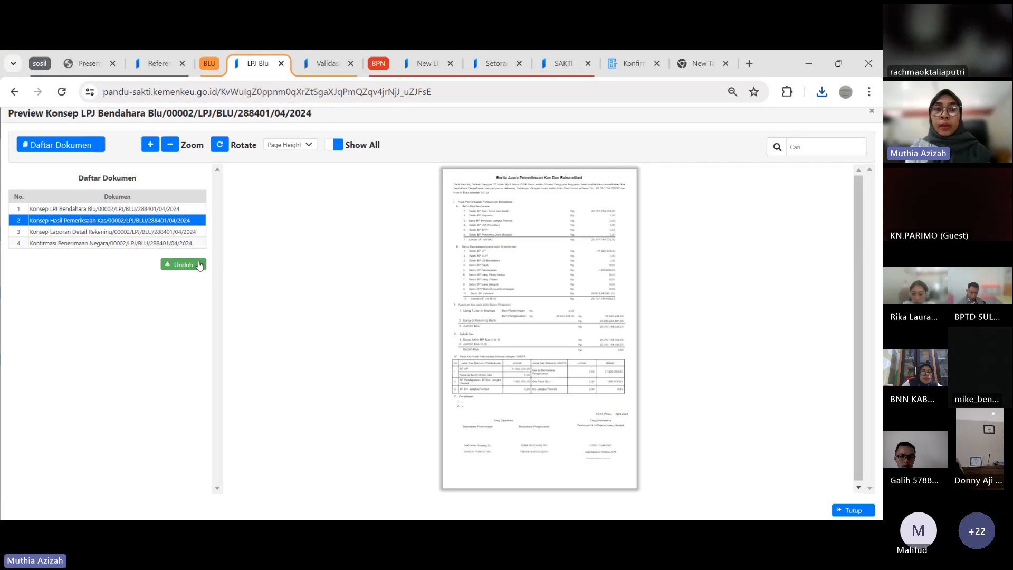
pyautogui.click(199, 265)
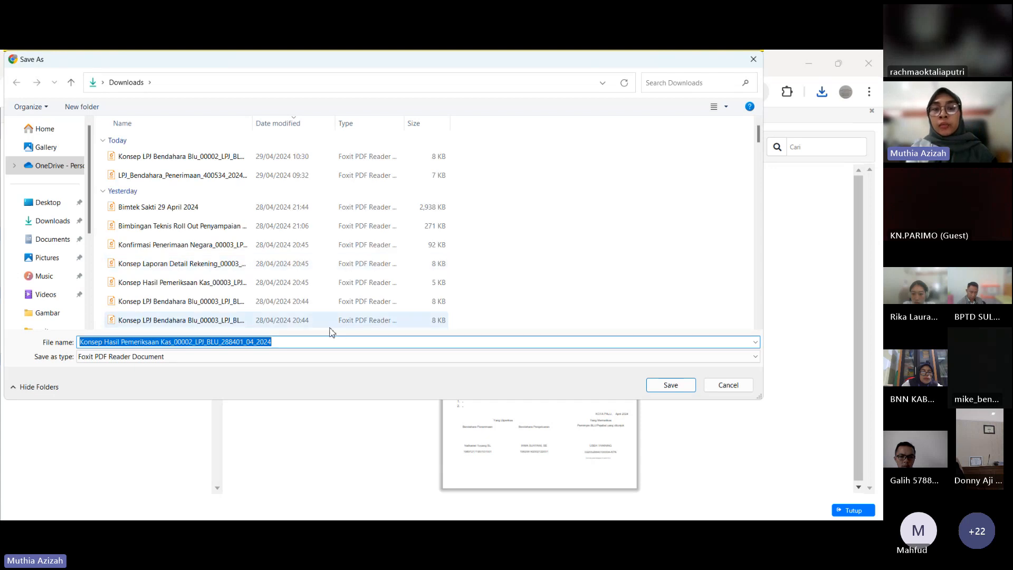
pyautogui.click(670, 387)
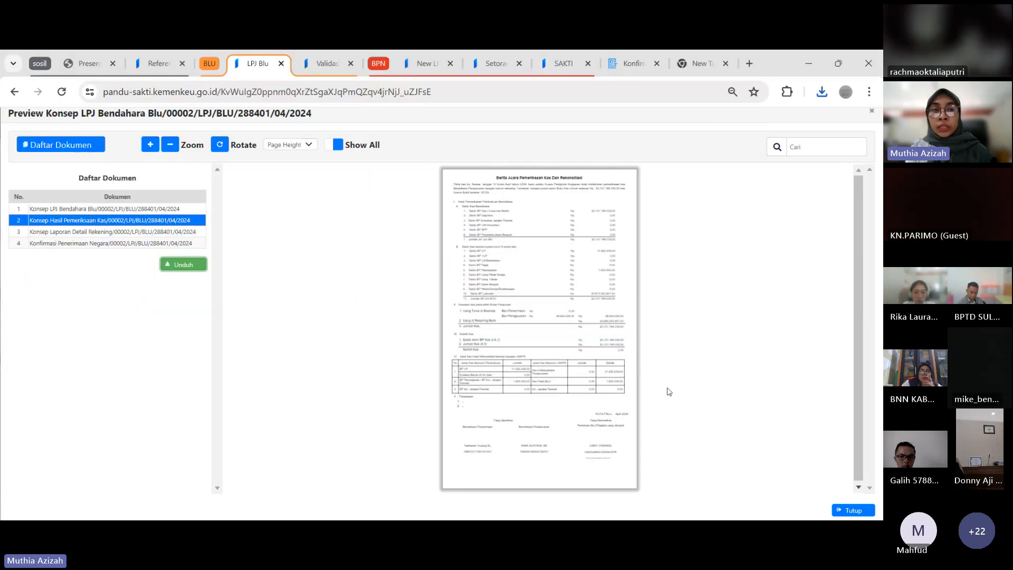
# Download the April 2024 Konsep Laporan Detail Rekening and Konfirmasi Penerimaan Negara documents to Downloads and close the preview
pyautogui.click(116, 226)
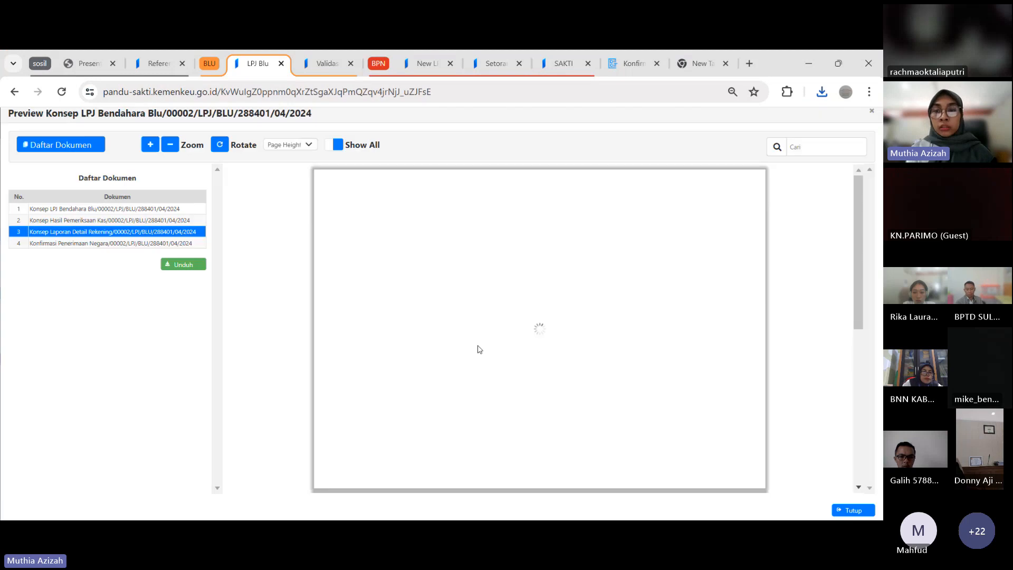
pyautogui.click(191, 267)
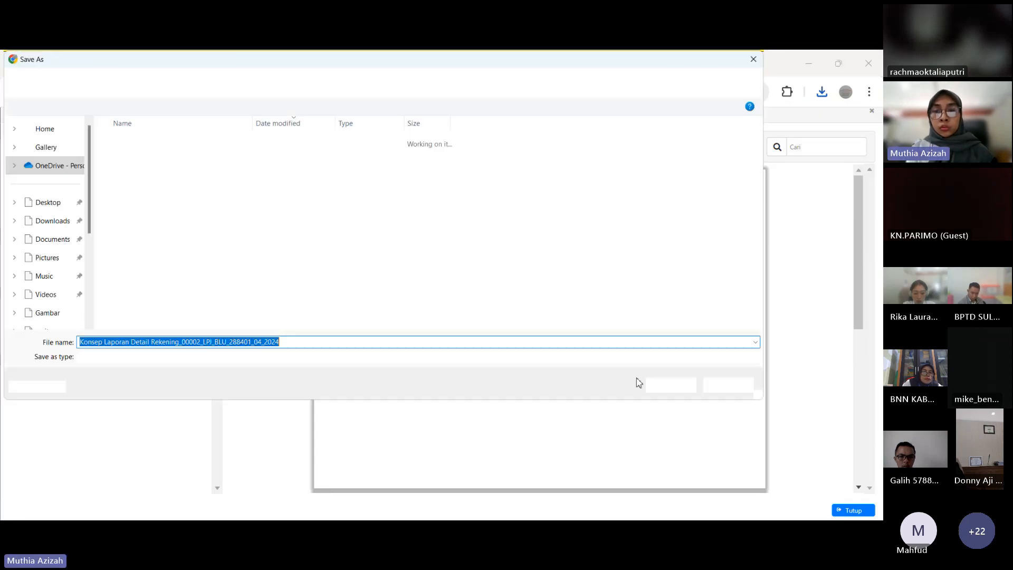
pyautogui.click(668, 385)
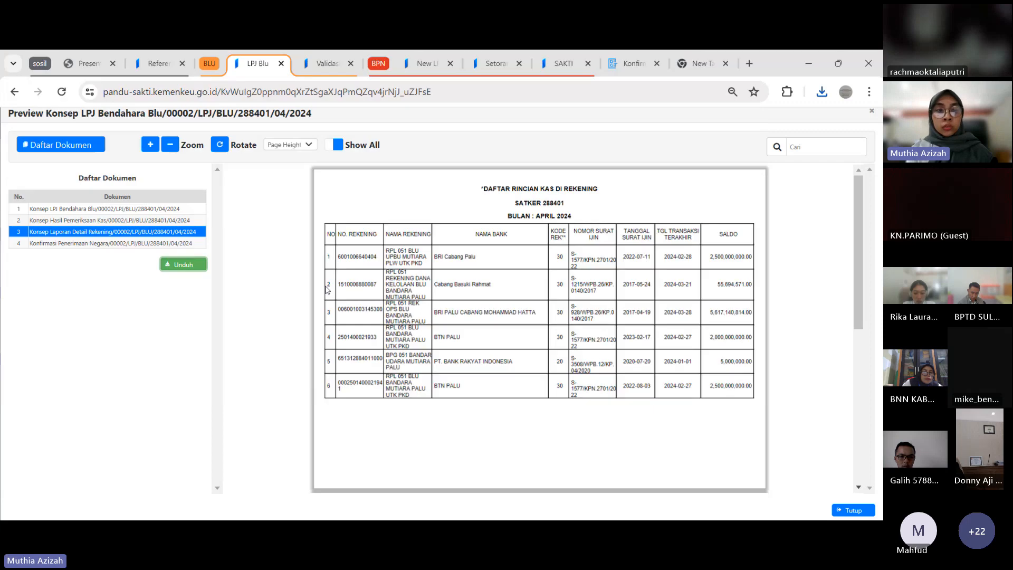
pyautogui.click(188, 246)
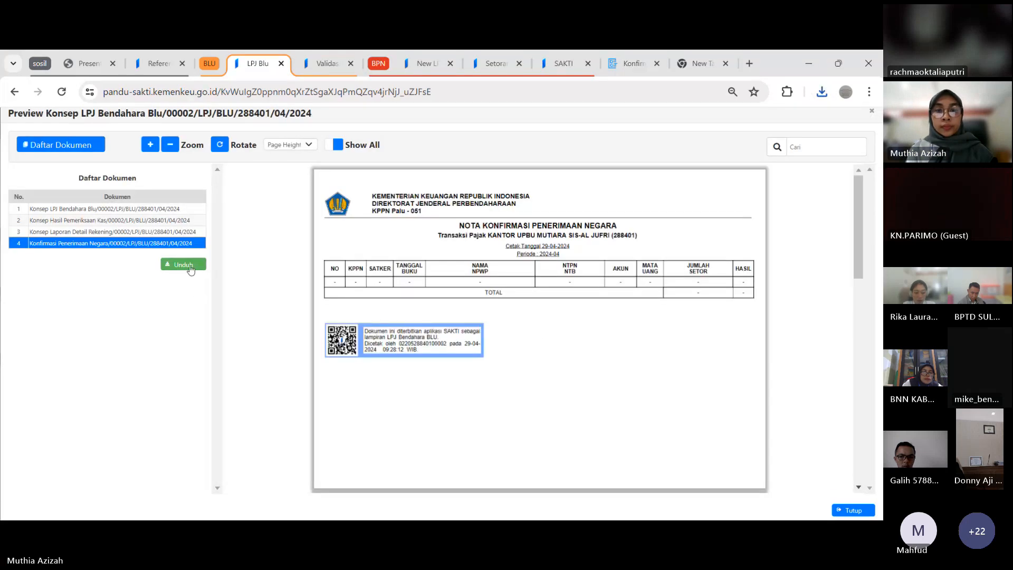
pyautogui.click(190, 267)
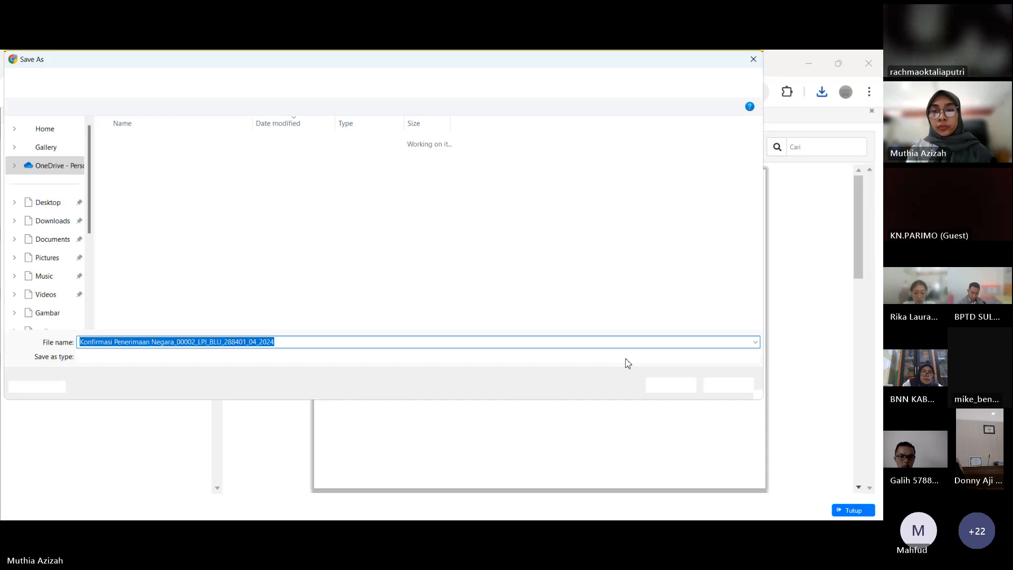
pyautogui.click(669, 385)
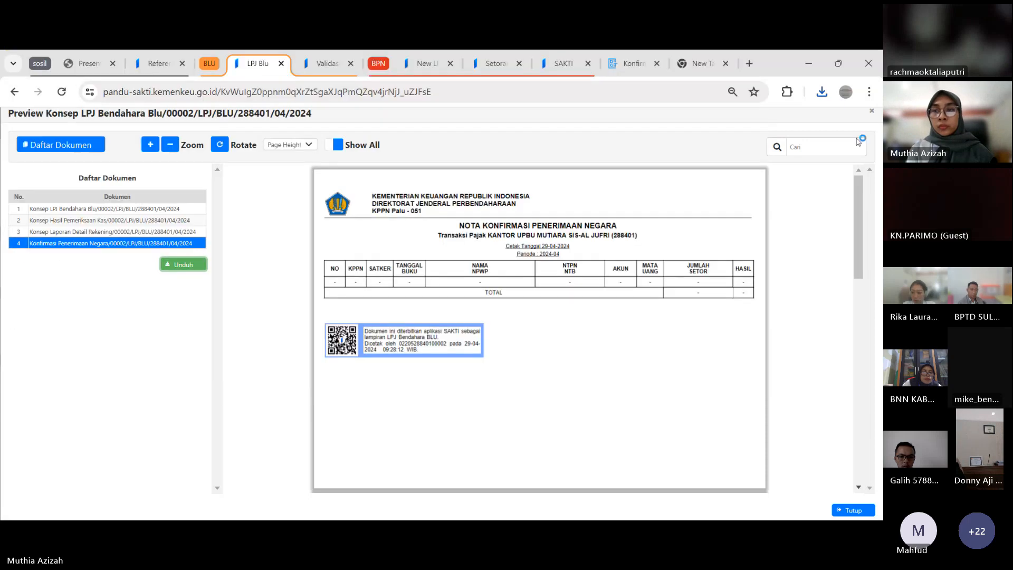
pyautogui.click(872, 110)
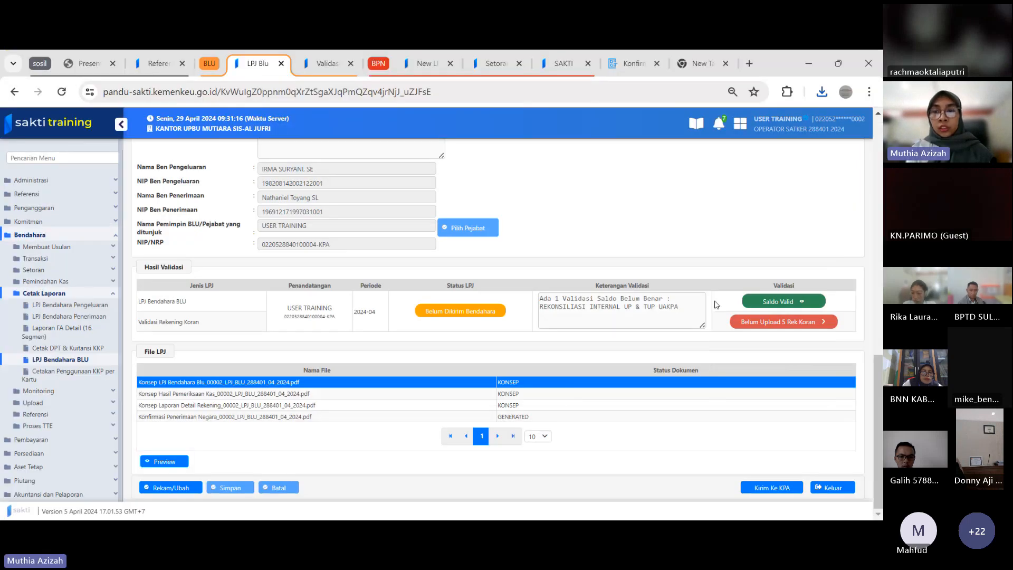
# Upload Konsep Laporan Detail Rekening_00002_LPJ_BLU_288401_04_2024.pdf as the rekening koran document for the RPL 051 REK OPS BLU BANDARA MUTIARA PALU account
pyautogui.click(771, 322)
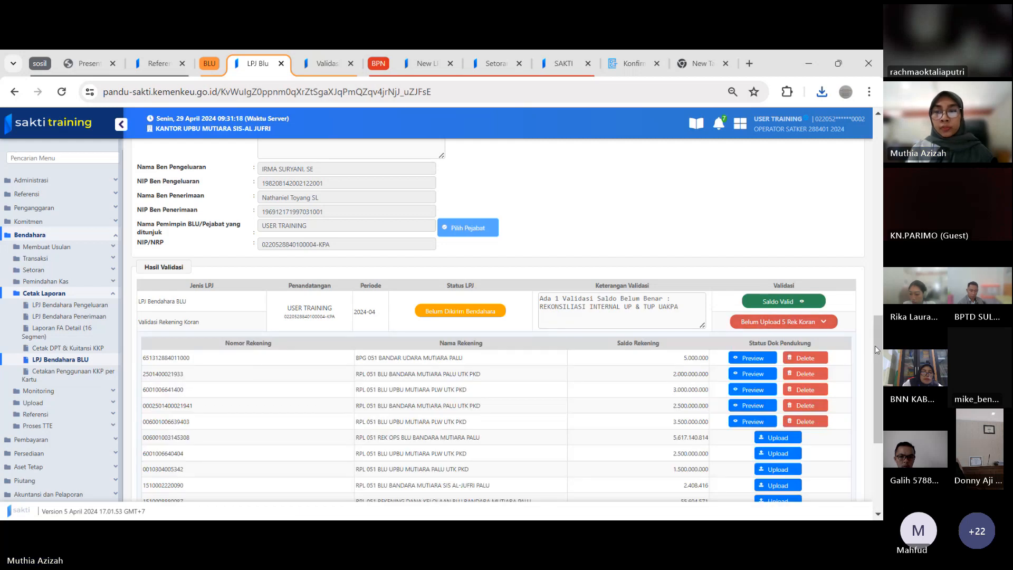
pyautogui.scroll(-3, 878, 345)
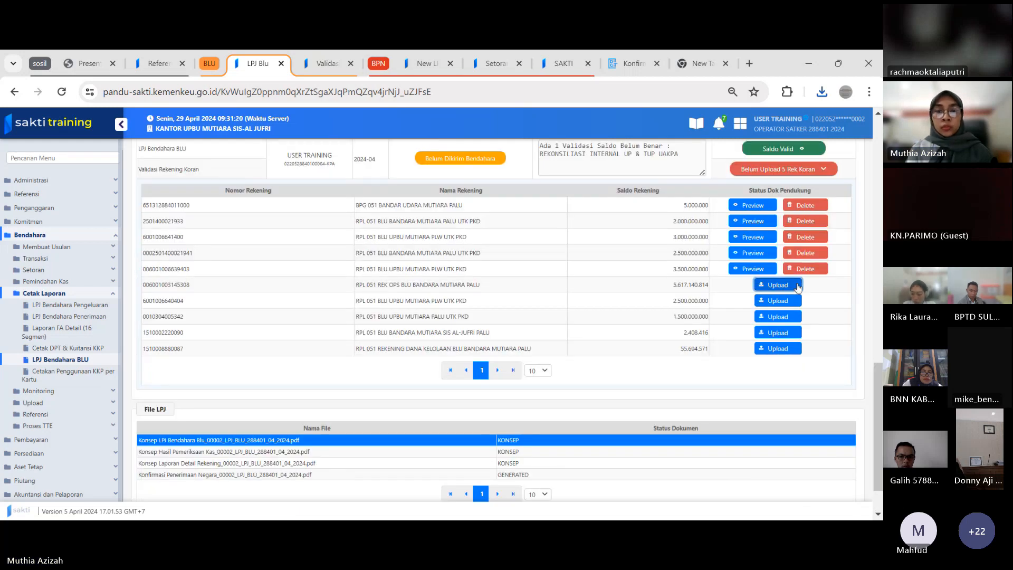
pyautogui.click(778, 285)
pyautogui.click(203, 318)
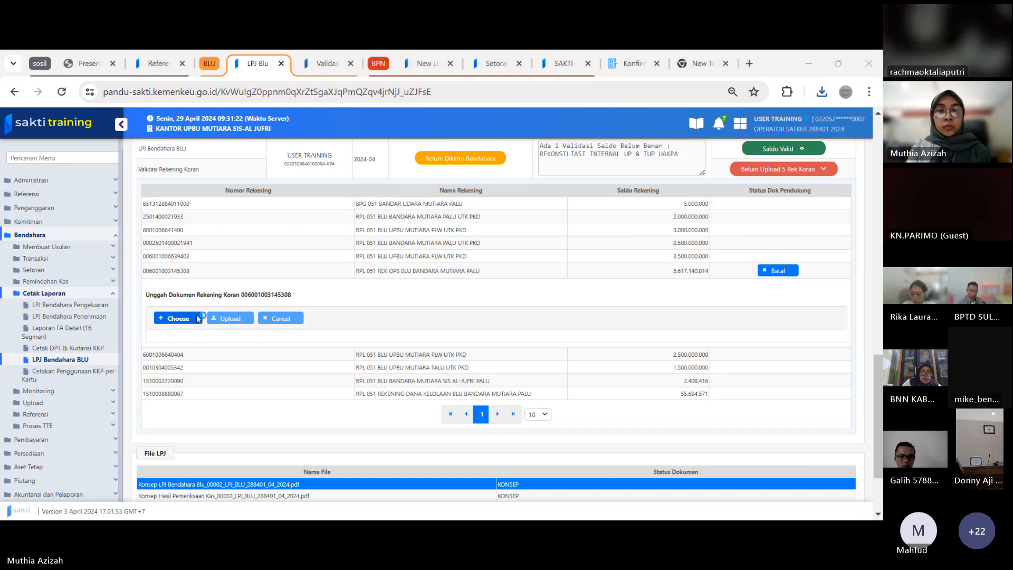
pyautogui.click(264, 176)
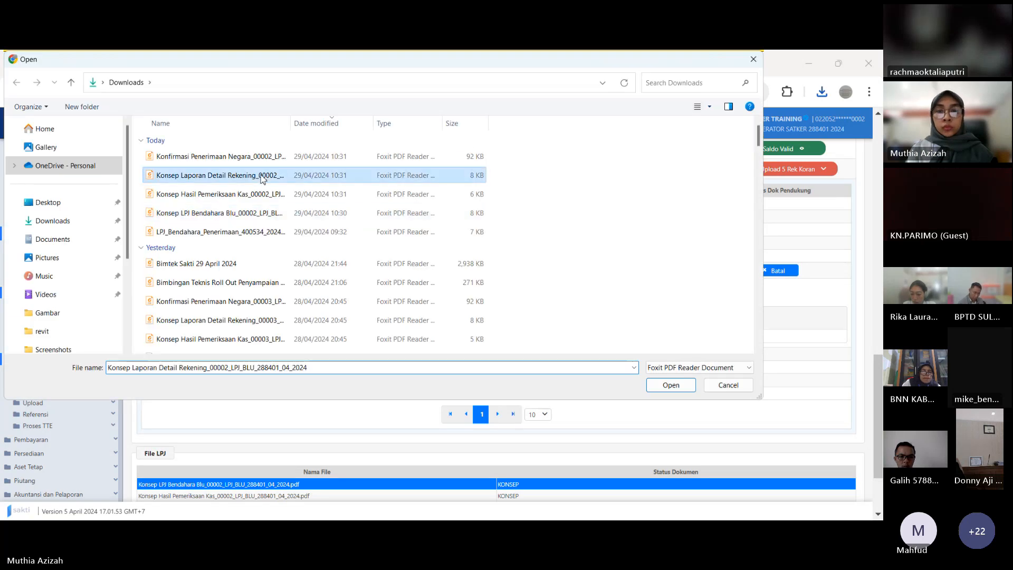
pyautogui.click(663, 387)
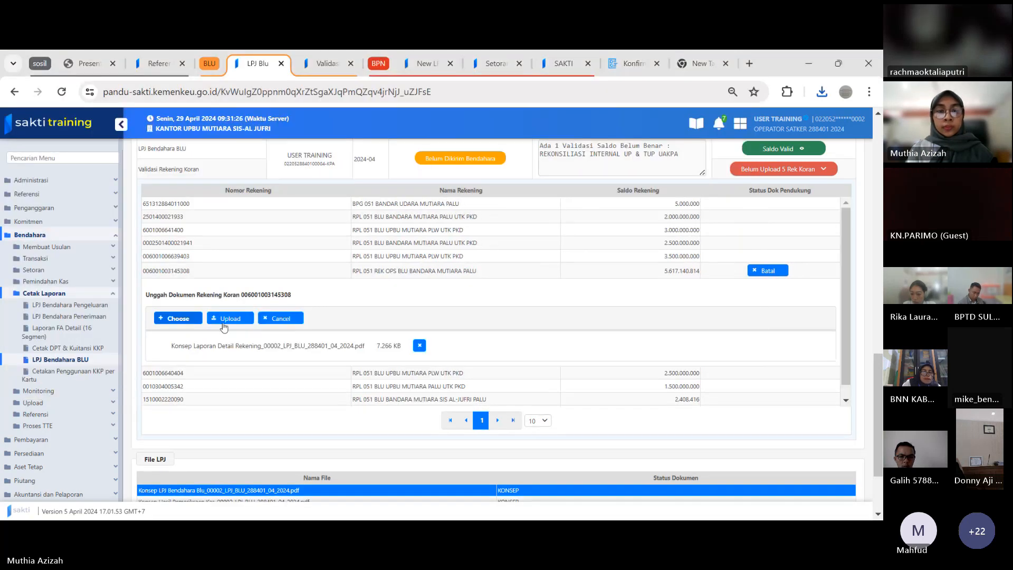
pyautogui.click(231, 320)
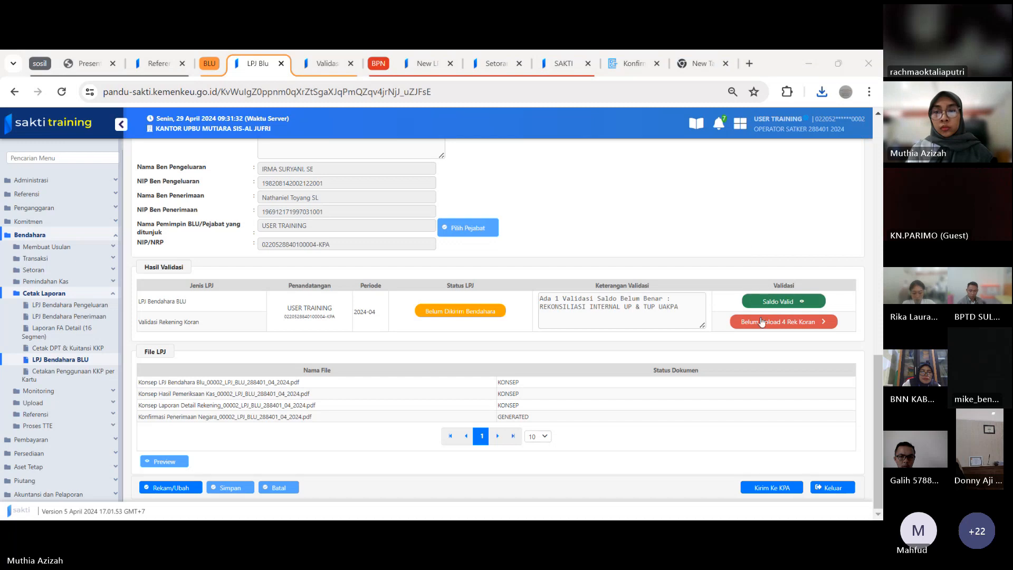
# Upload LPJ_Bendahara_Penerimaan_400534_2024-03 as the rekening koran document for the RPL 051 BLU UPBU MUTIARA PLW UTK PKD account with the 2.500.000.000 balance
pyautogui.click(761, 322)
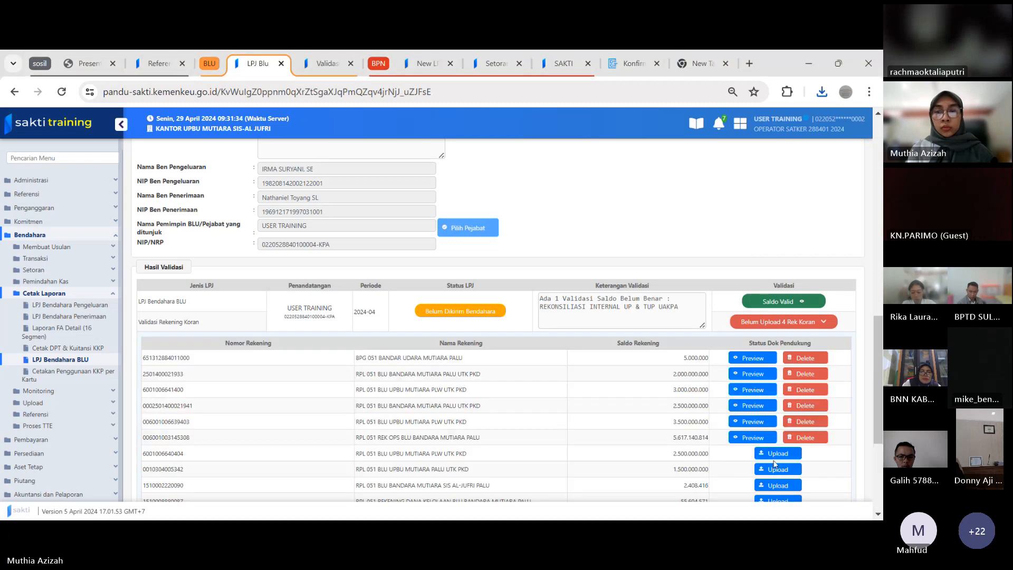
pyautogui.click(778, 454)
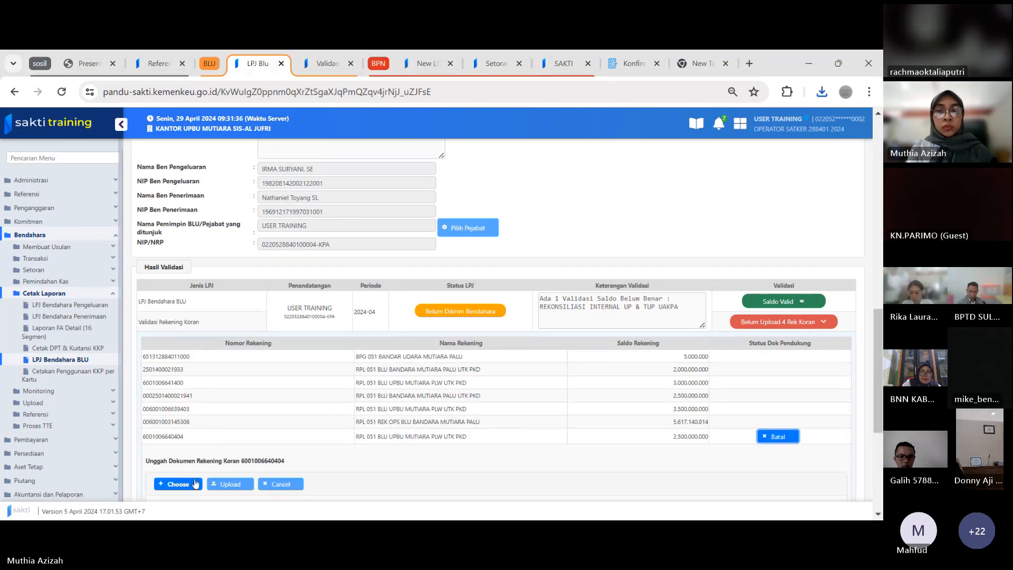
pyautogui.click(196, 484)
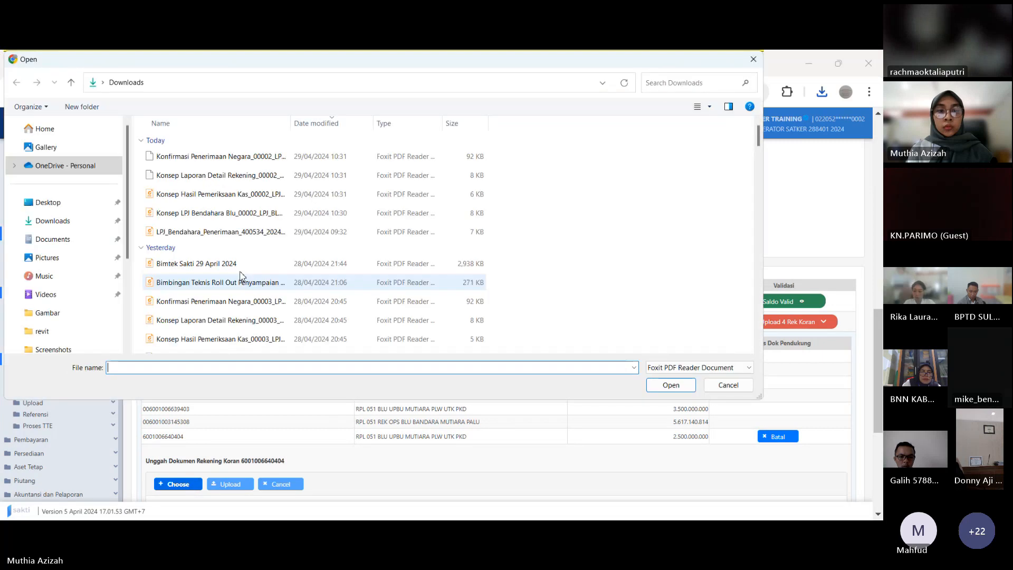
pyautogui.click(244, 232)
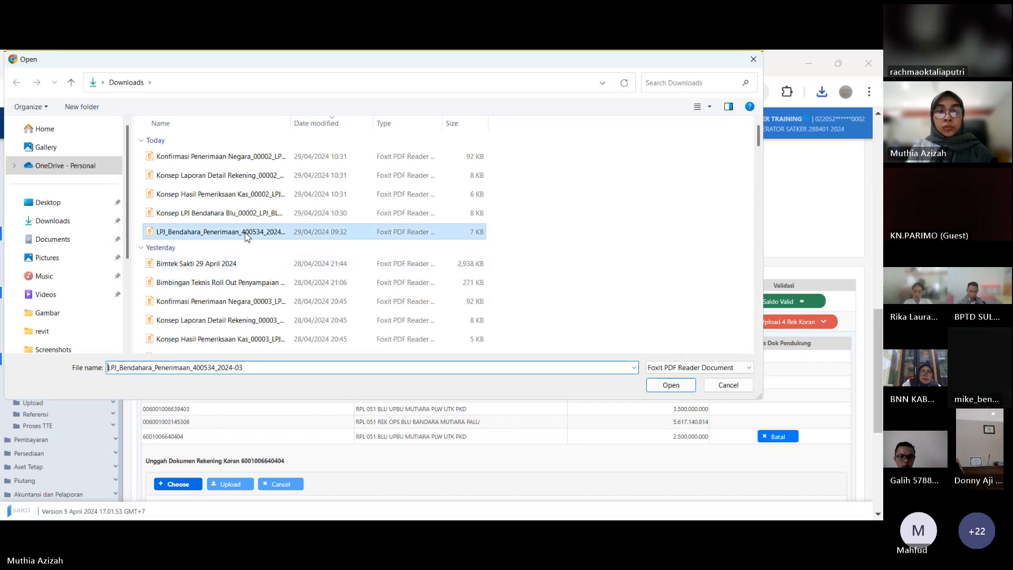
pyautogui.click(658, 384)
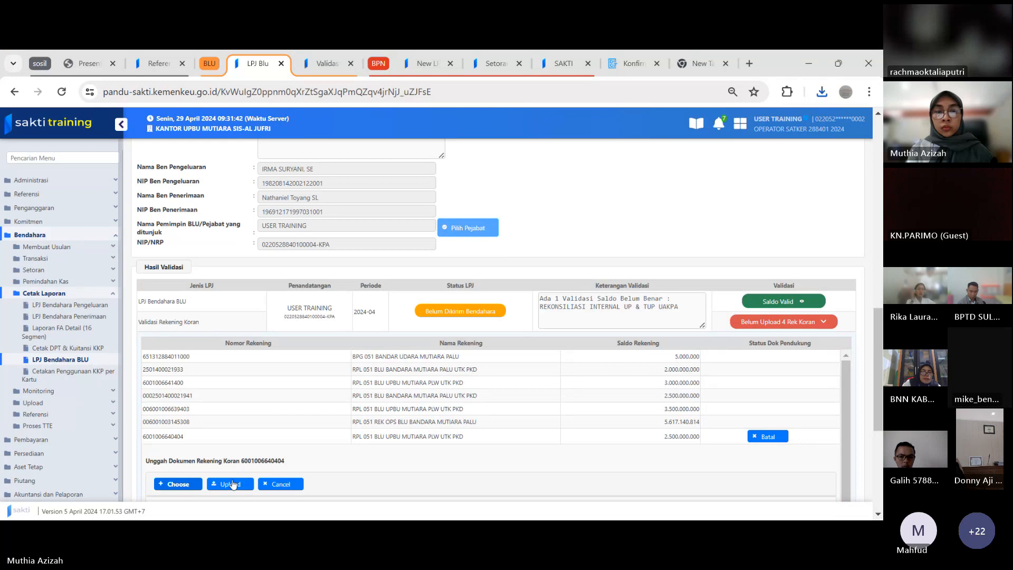
pyautogui.click(232, 485)
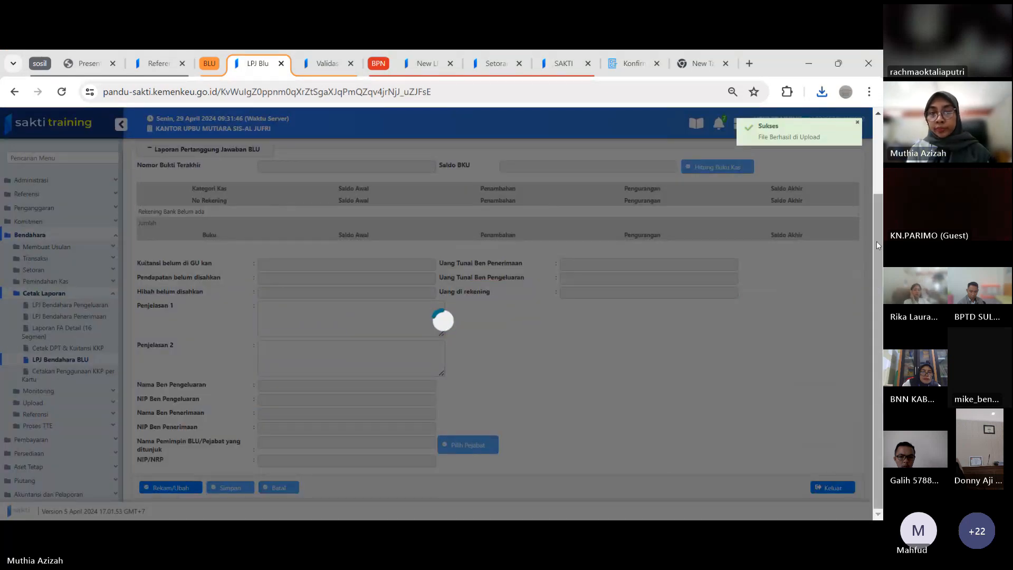
# Upload Konsep Hasil Pemeriksaan Kas_00002_LPJ_BLU_288401_04_2024.pdf as the rekening koran document for the account with the 1.500.000.000 balance
pyautogui.scroll(-5, 876, 242)
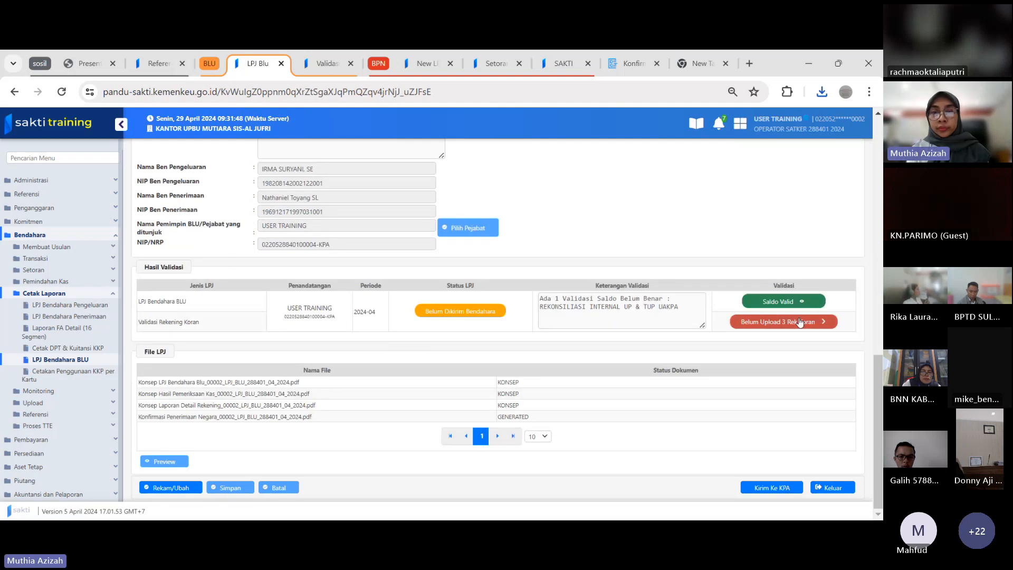
pyautogui.click(801, 323)
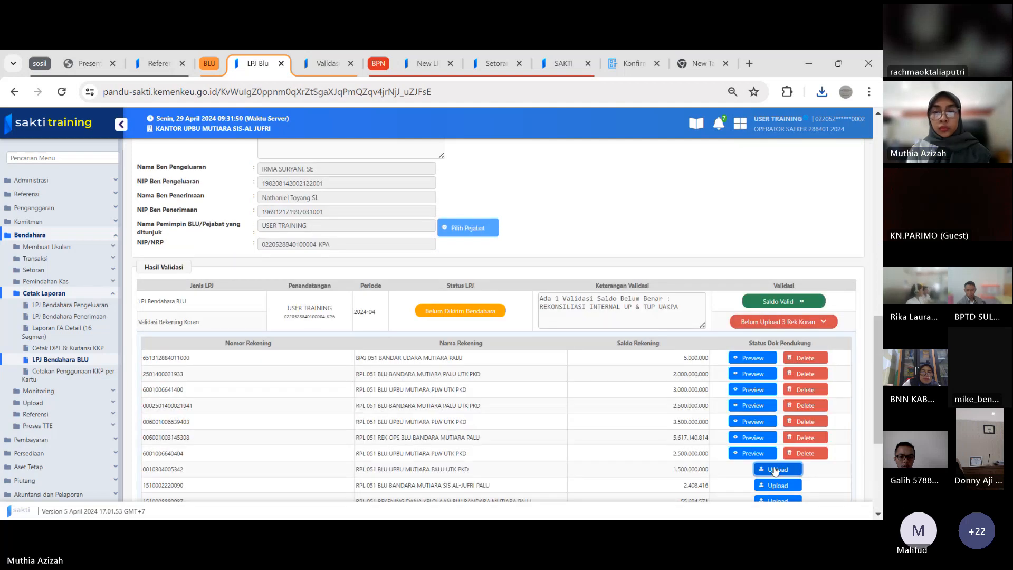
pyautogui.click(776, 469)
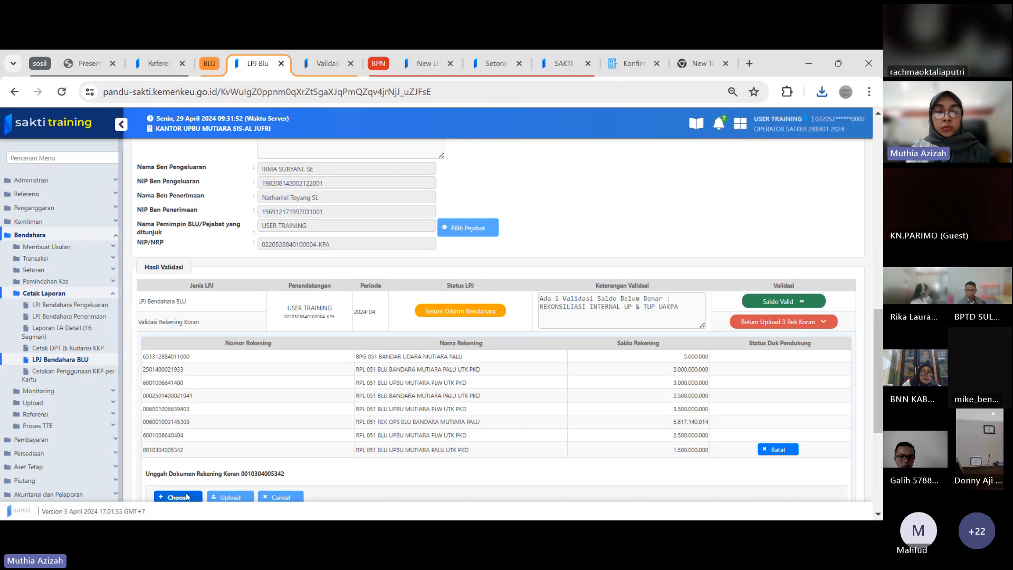
pyautogui.click(186, 496)
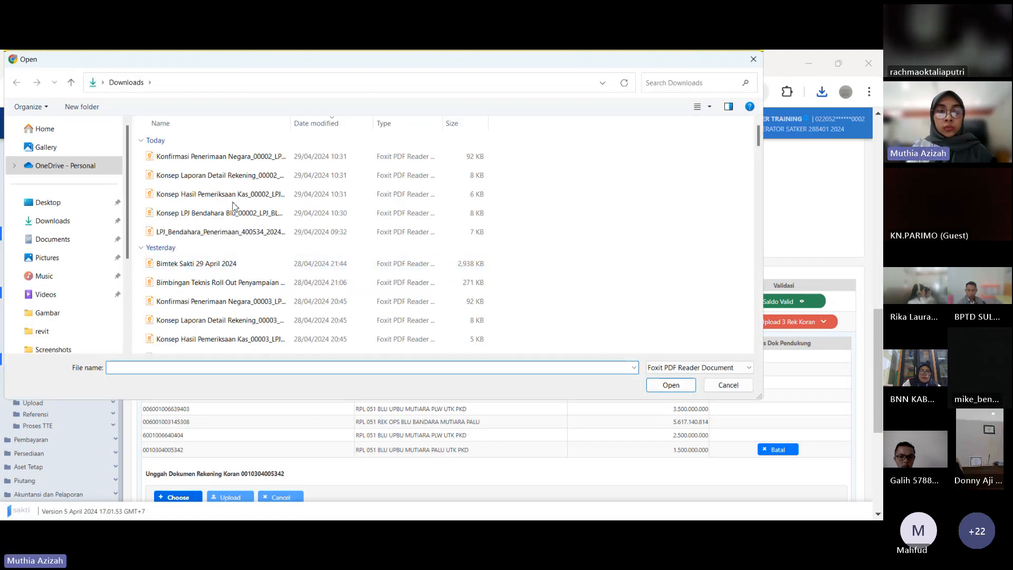
pyautogui.click(233, 199)
pyautogui.click(650, 391)
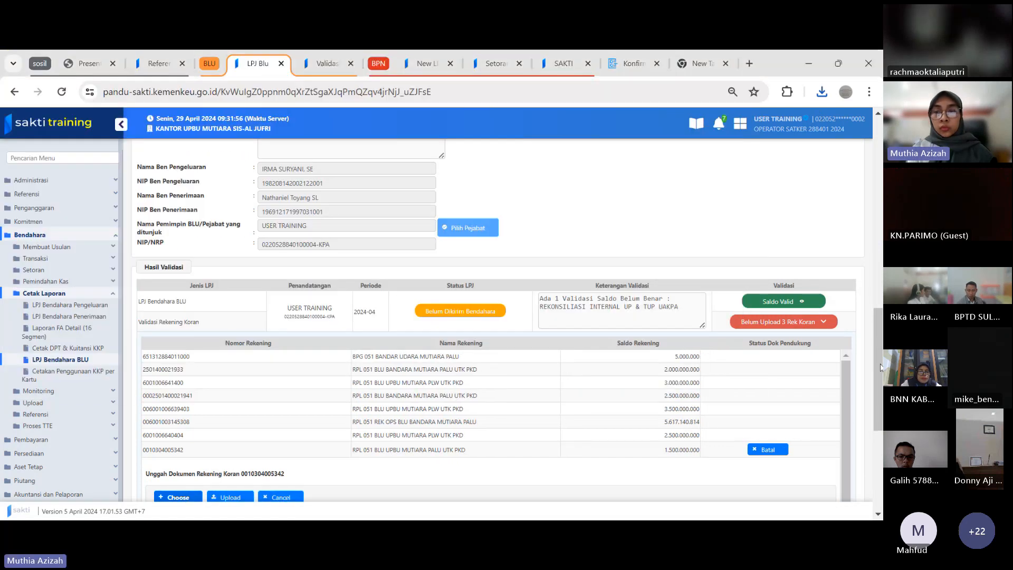
pyautogui.moveTo(875, 351); pyautogui.dragTo(876, 406)
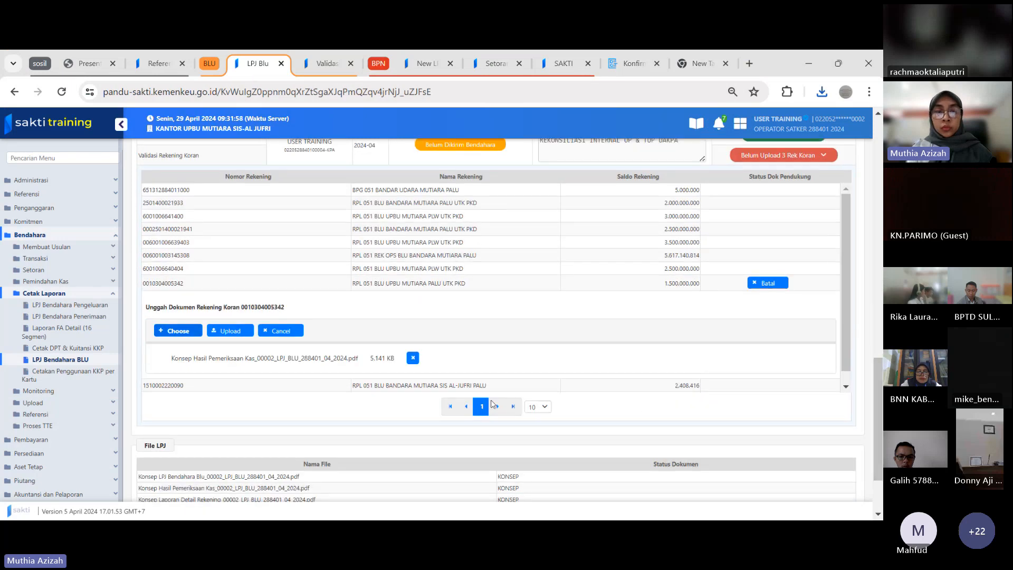
pyautogui.click(228, 331)
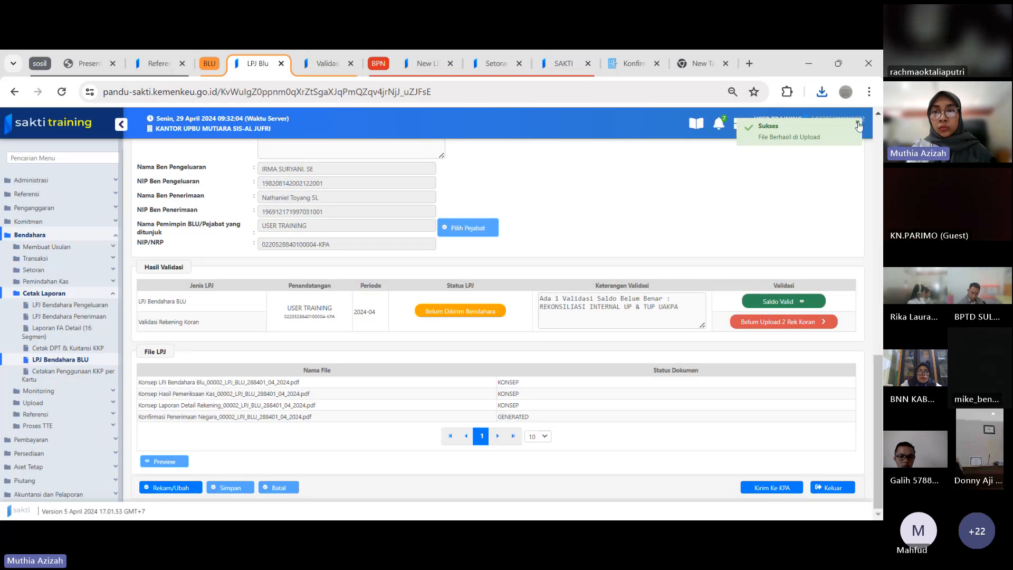
# Upload Konsep Hasil Pemeriksaan Kas_00002_LPJ_BLU_288401_04_2024.pdf as the rekening koran document for the RPL 051 BLU BANDARA MUTIARA SIS AL-JUFRI PALU account
pyautogui.click(769, 323)
pyautogui.scroll(-3, 792, 338)
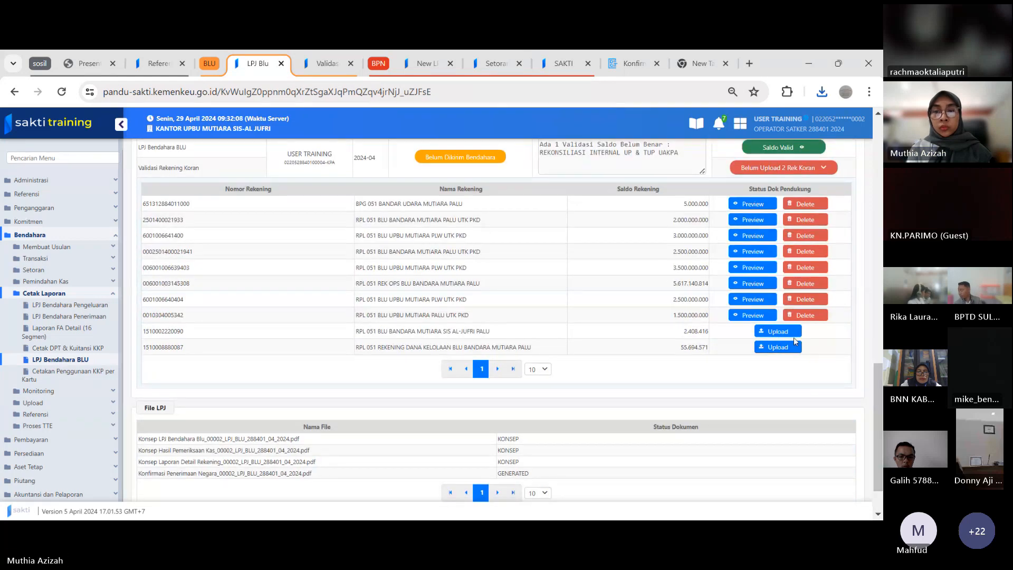
pyautogui.click(794, 336)
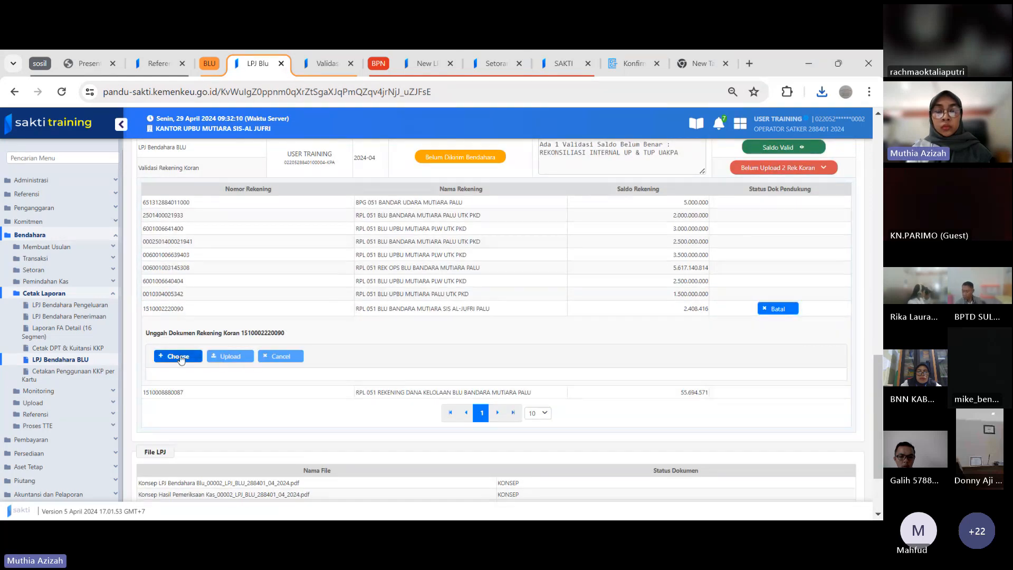
pyautogui.click(181, 356)
pyautogui.click(240, 193)
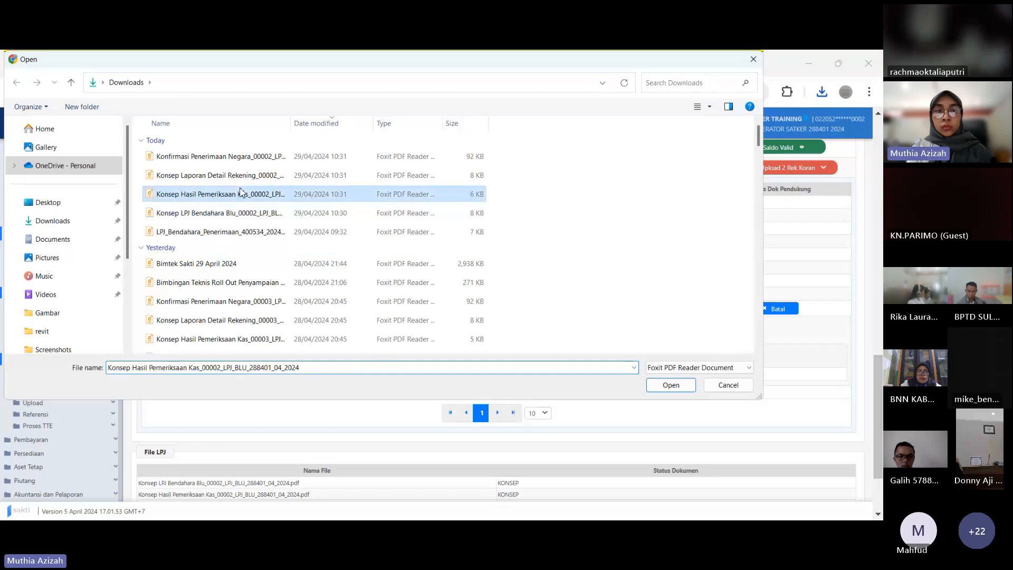
pyautogui.click(671, 384)
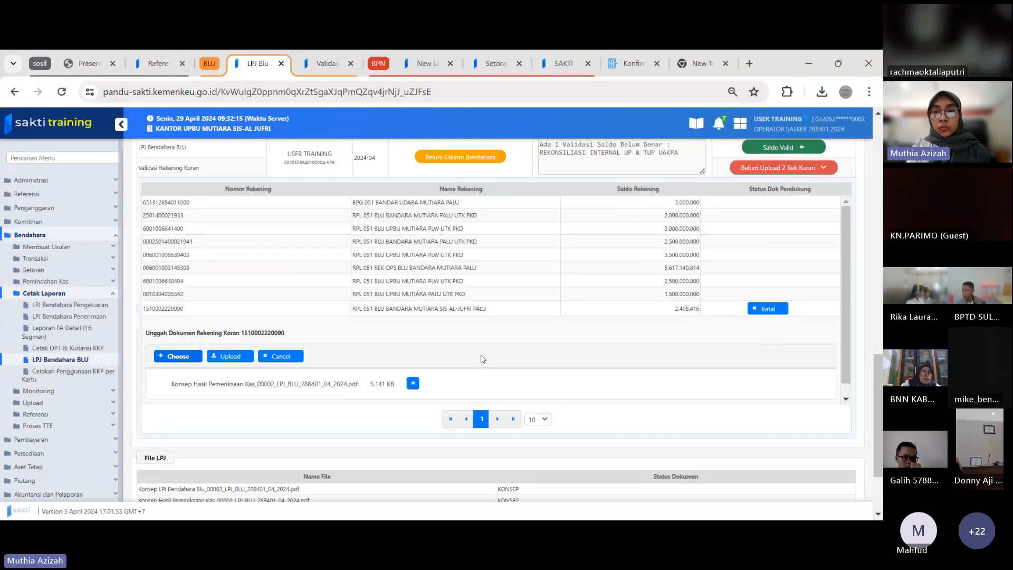
pyautogui.click(235, 357)
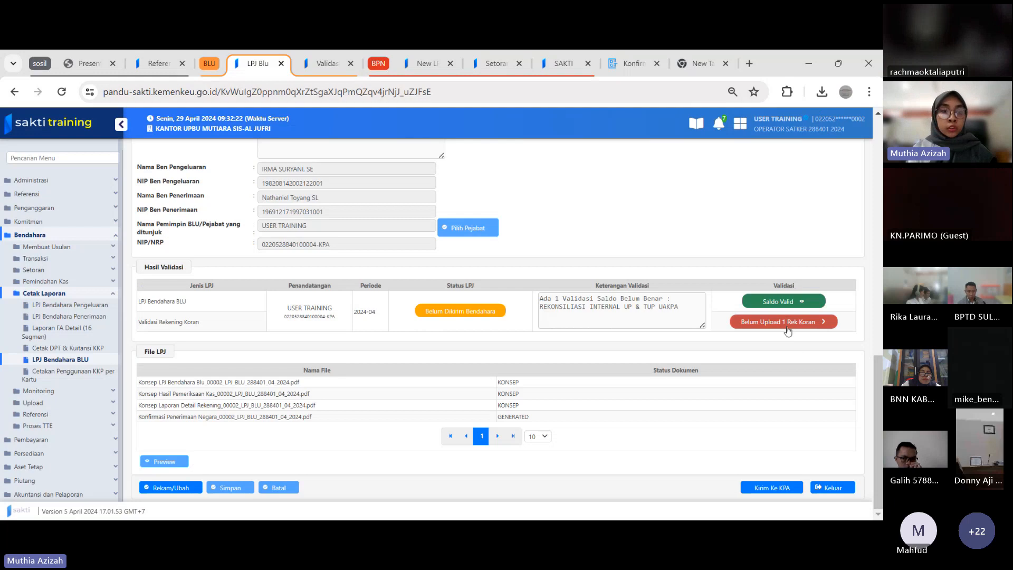
# Upload Konsep Hasil Pemeriksaan Kas_00002_LPJ_BLU_288401_04_2024.pdf as the rekening koran document for the RPL 051 REKENING DANA KELOLAAN BLU BANDARA MUTIARA PALU account
pyautogui.click(788, 328)
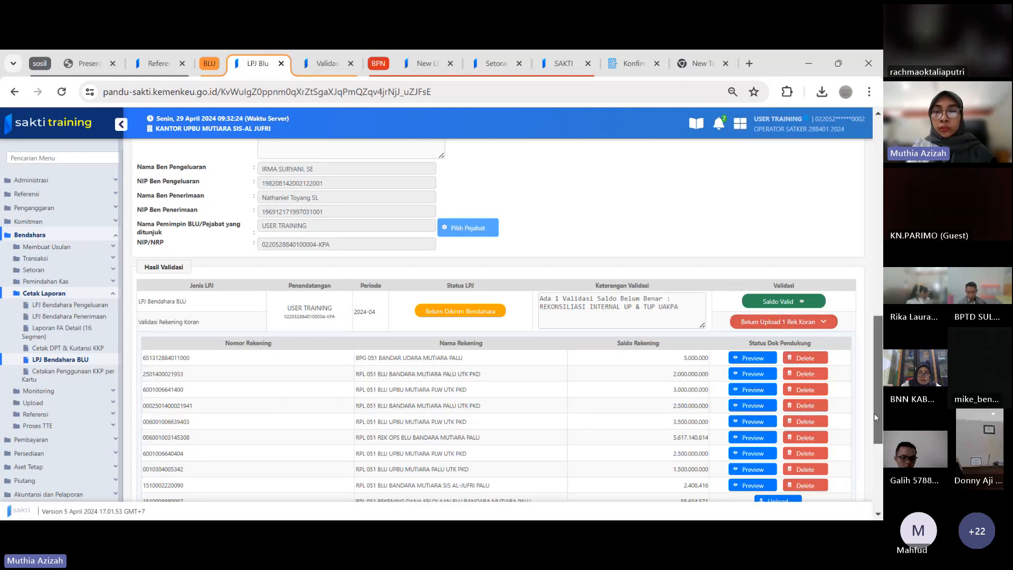
pyautogui.scroll(-3, 876, 417)
pyautogui.click(778, 346)
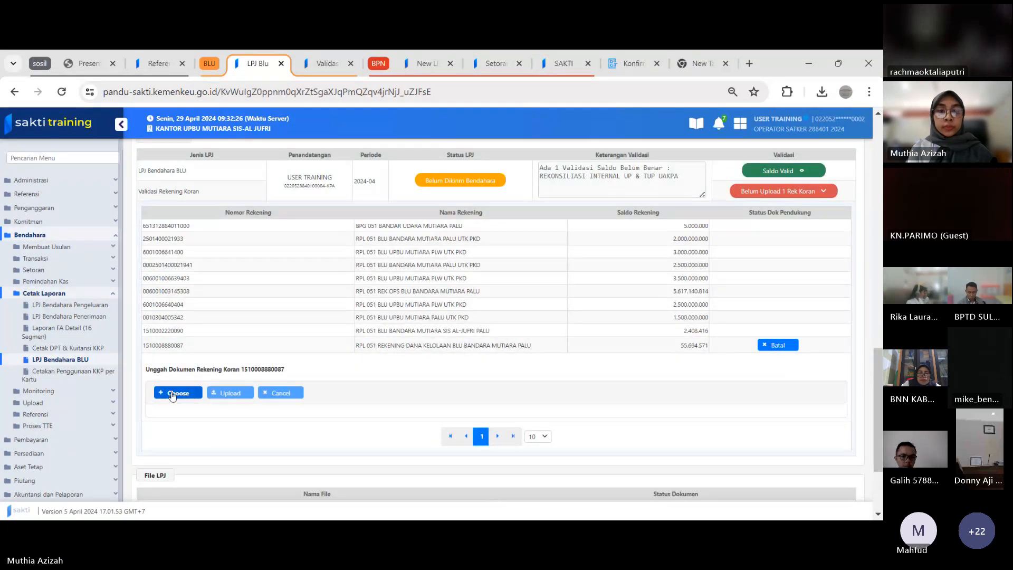
pyautogui.click(172, 393)
pyautogui.click(242, 195)
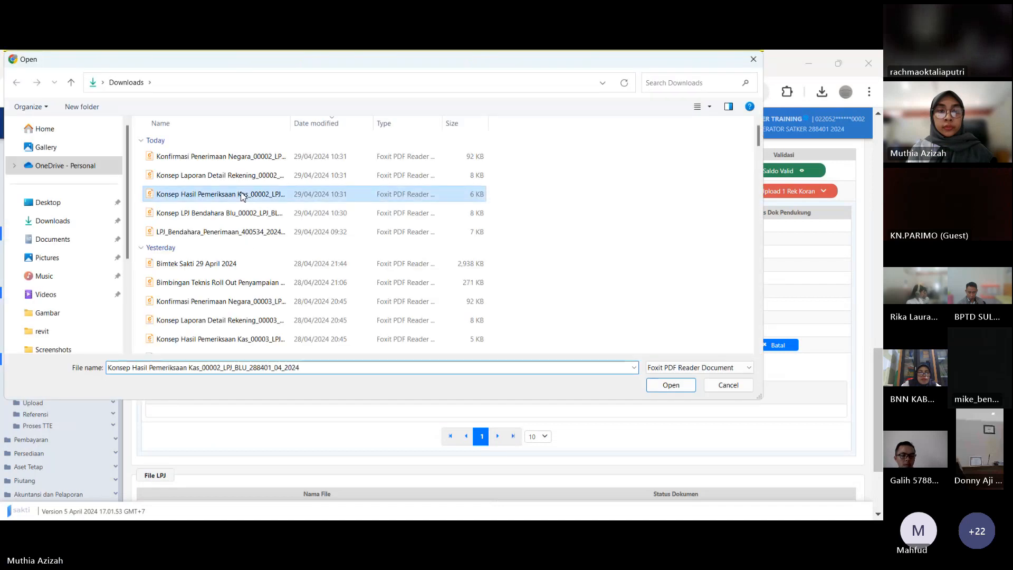
pyautogui.click(671, 384)
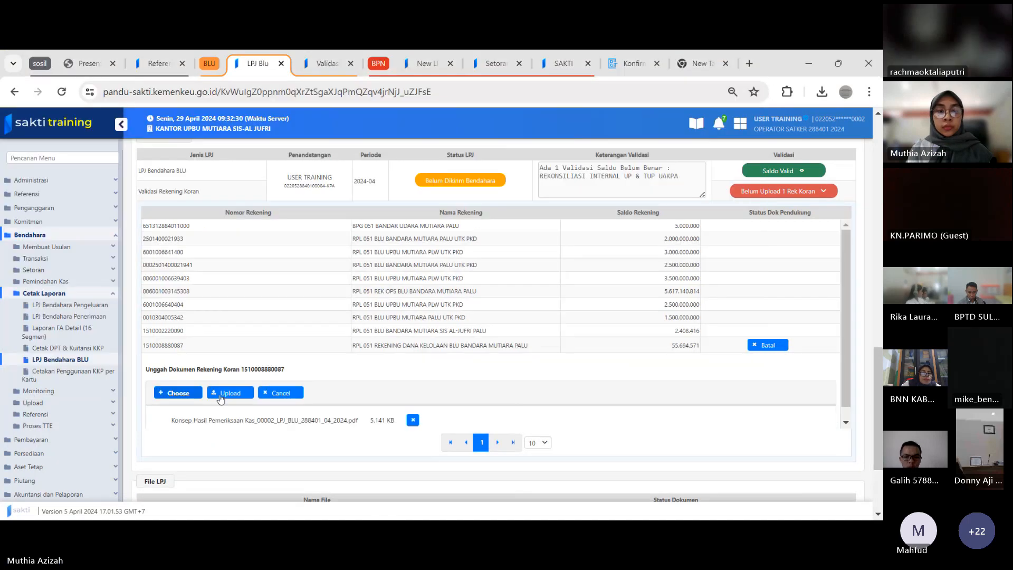
pyautogui.click(227, 399)
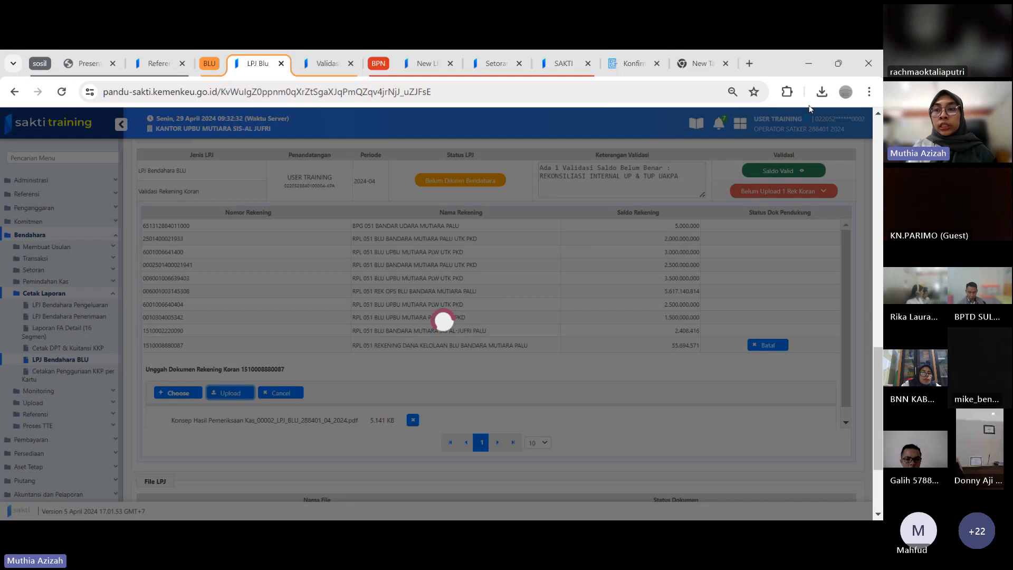
# Open the downloaded Konsep LPJ Bendahara Blu_00002_LPJ_BLU_288401_04_2024.pdf and review its cash balances, UAKPA reconciliation, Penjelasan and signature sections
pyautogui.click(822, 93)
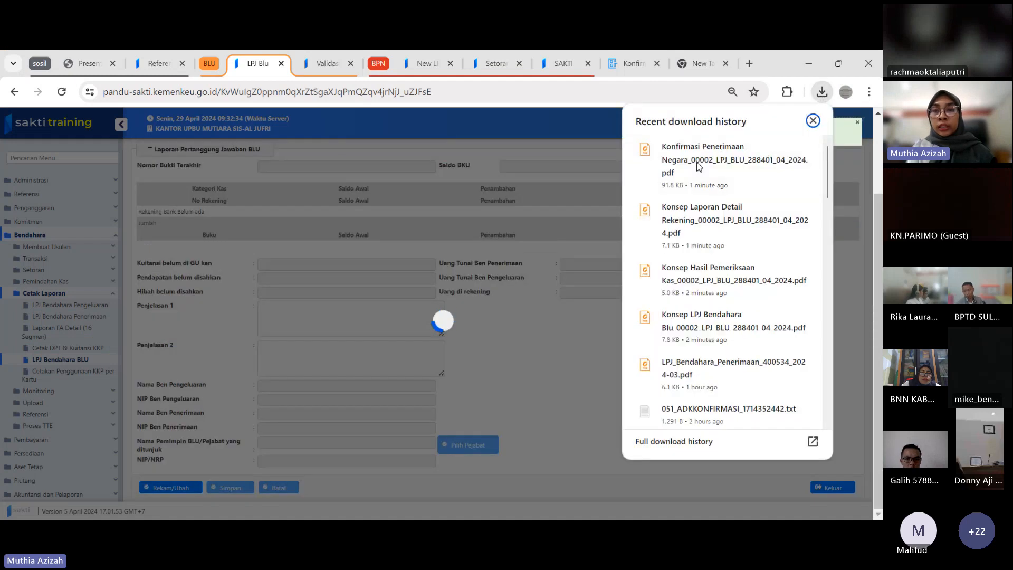
pyautogui.click(697, 161)
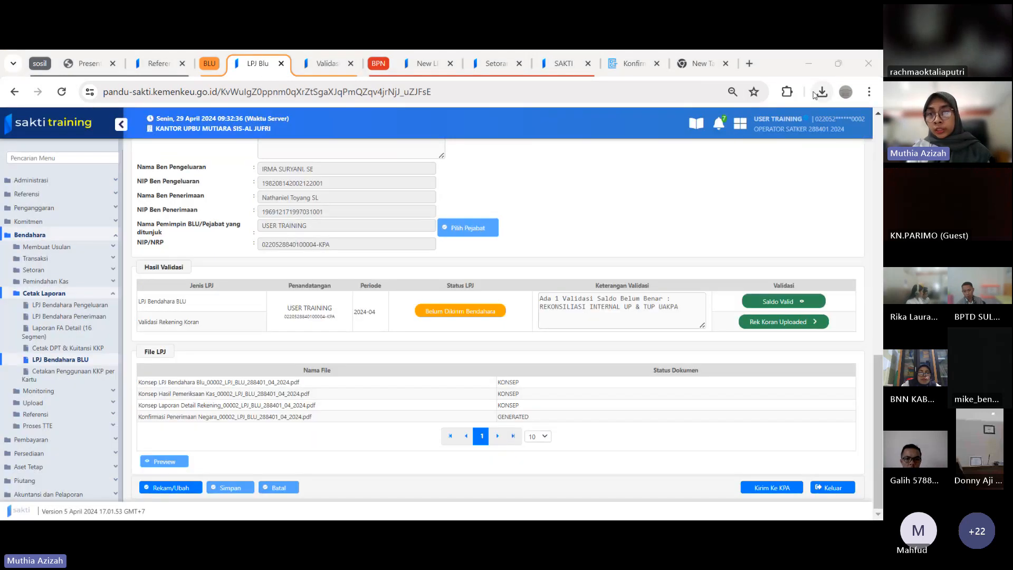
pyautogui.click(821, 92)
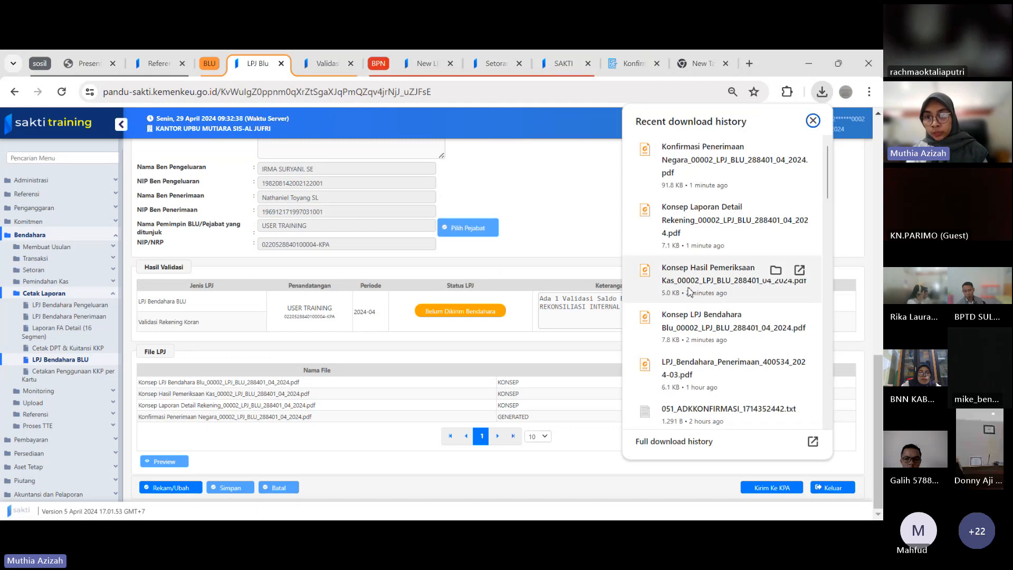
pyautogui.click(681, 338)
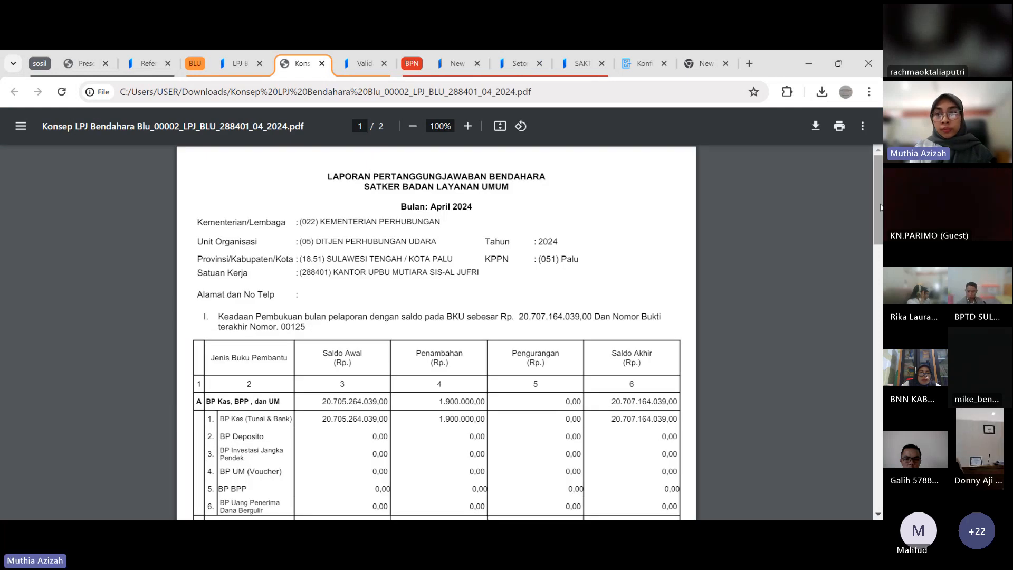
pyautogui.moveTo(880, 205)
pyautogui.mouseDown()
pyautogui.moveTo(878, 322)
pyautogui.moveTo(864, 399)
pyautogui.mouseUp()
pyautogui.scroll(-1, 864, 403)
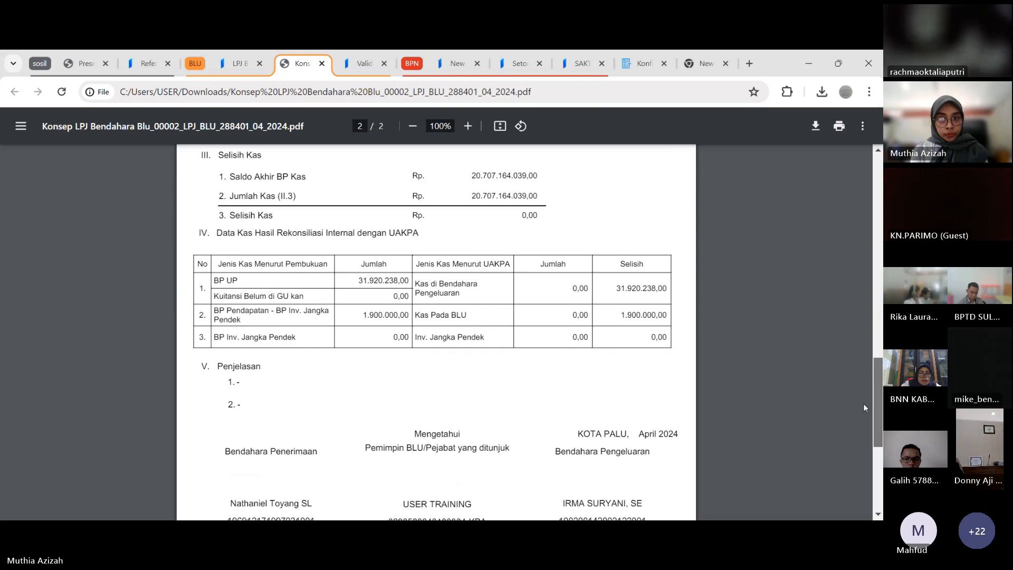
pyautogui.scroll(-4, 863, 407)
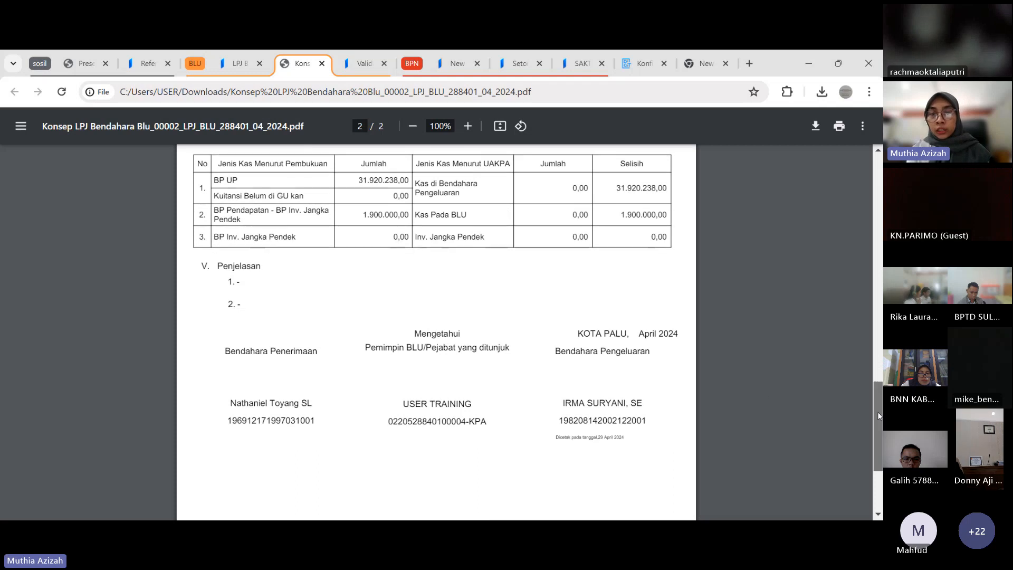
# Finish checking the LPJ Bendahara Blu concept PDF, and open and review the downloaded Konsep Hasil Pemeriksaan Kas_00002_LPJ_BLU_288401_04_2024.pdf
pyautogui.moveTo(878, 412)
pyautogui.mouseDown()
pyautogui.moveTo(878, 482)
pyautogui.moveTo(879, 422)
pyautogui.mouseUp()
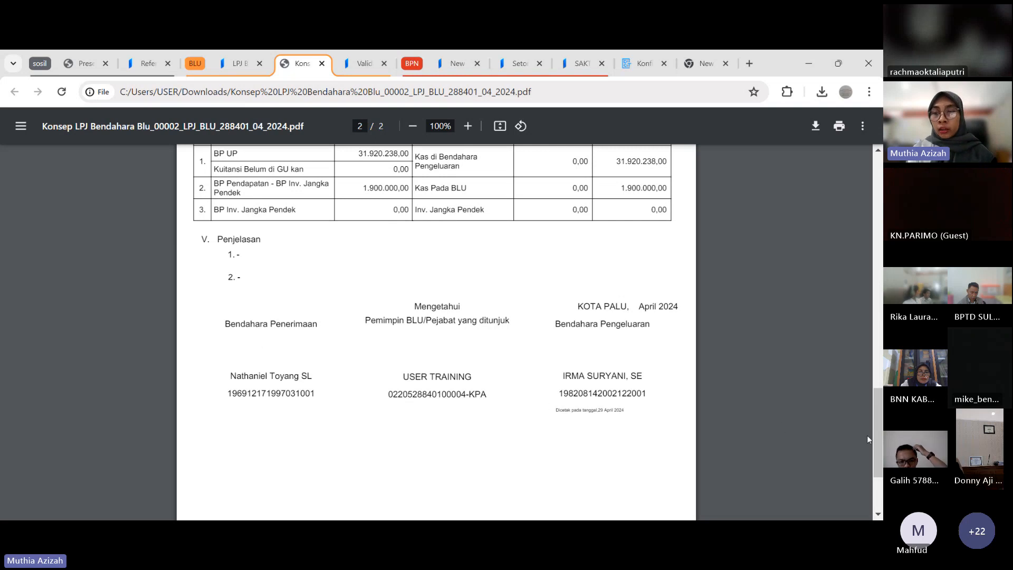
pyautogui.moveTo(879, 431); pyautogui.dragTo(876, 177)
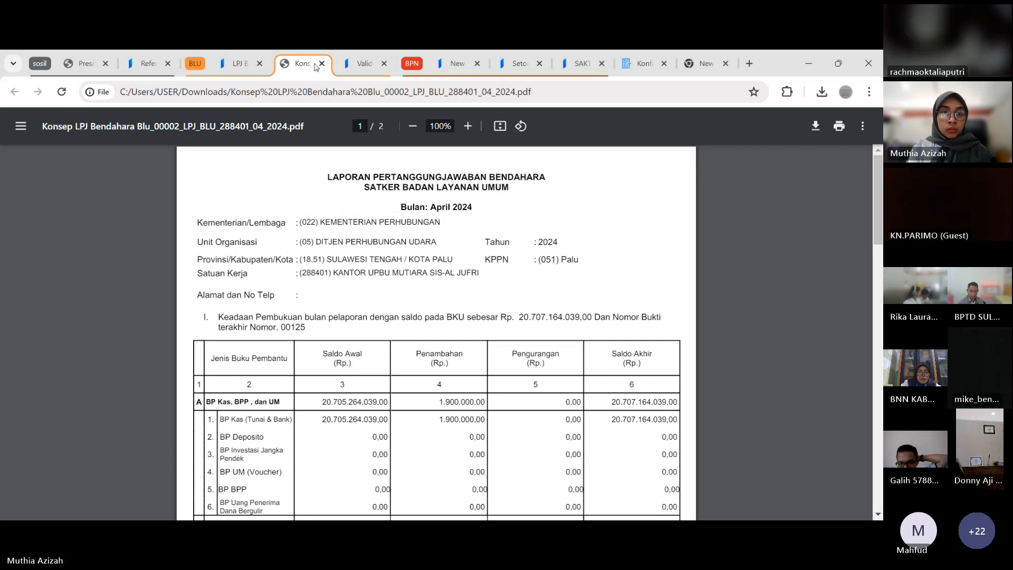
pyautogui.click(239, 68)
pyautogui.click(822, 92)
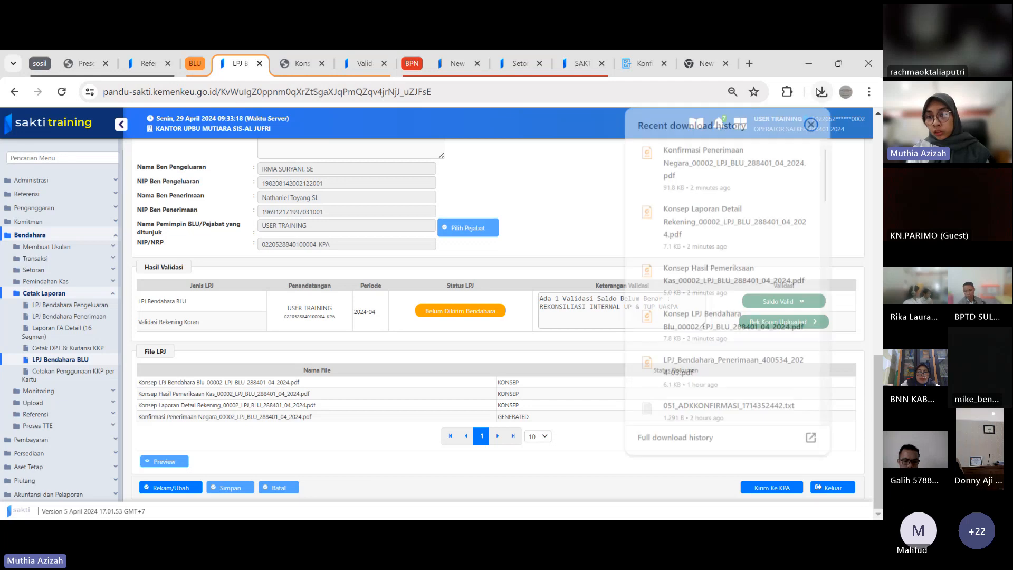
pyautogui.click(709, 280)
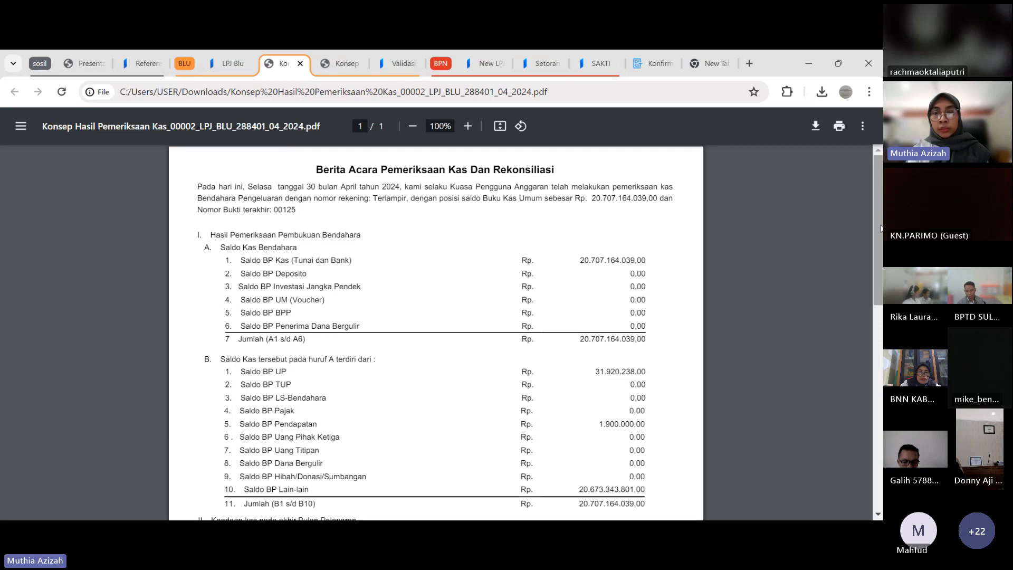
pyautogui.moveTo(881, 229); pyautogui.dragTo(883, 207)
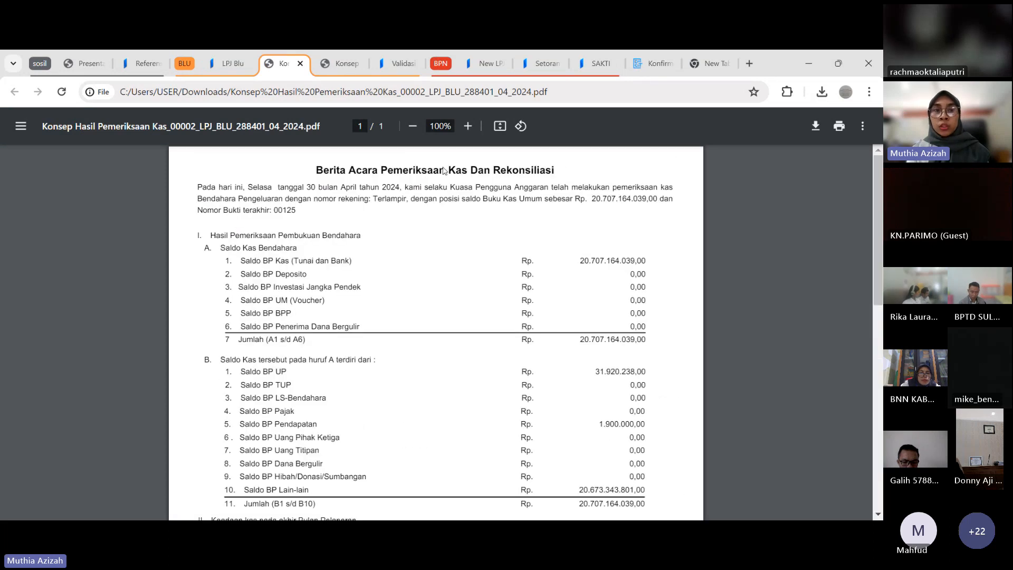
# Open the downloaded Konsep Laporan Detail Rekening_00002_LPJ_BLU_288401_04_2024.pdf and review its list of bank accounts and balances
pyautogui.click(236, 56)
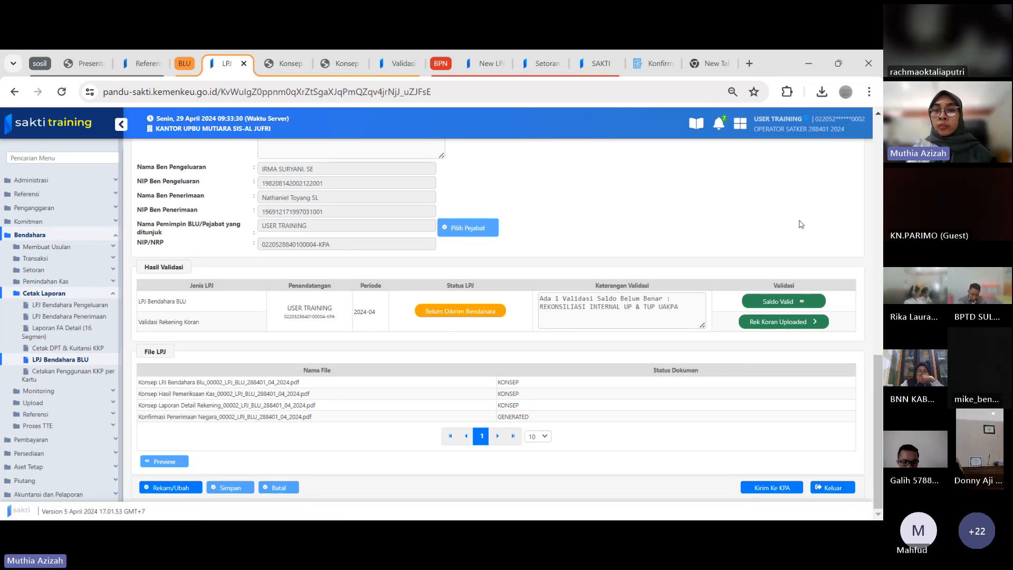
pyautogui.click(822, 92)
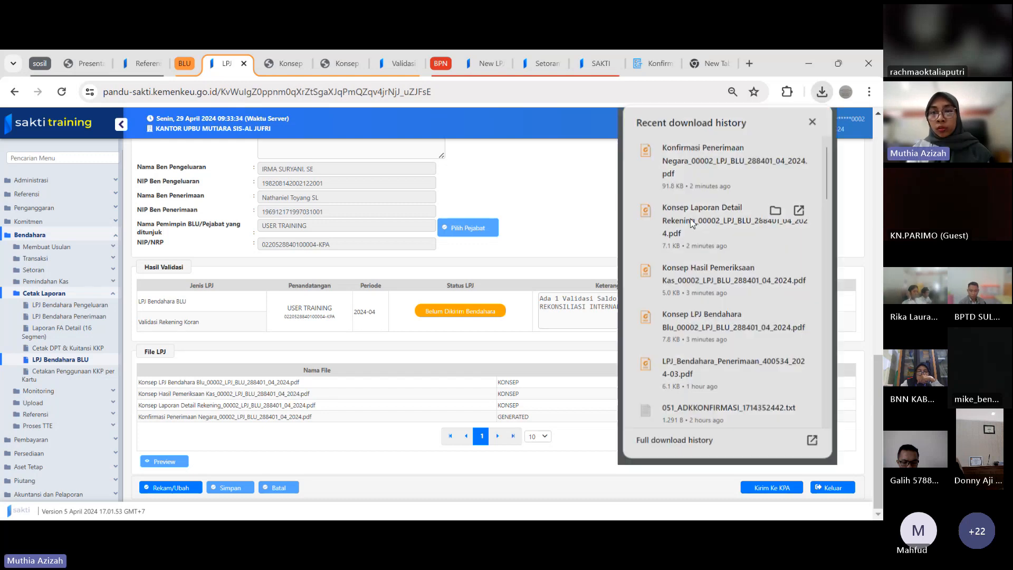
pyautogui.click(691, 218)
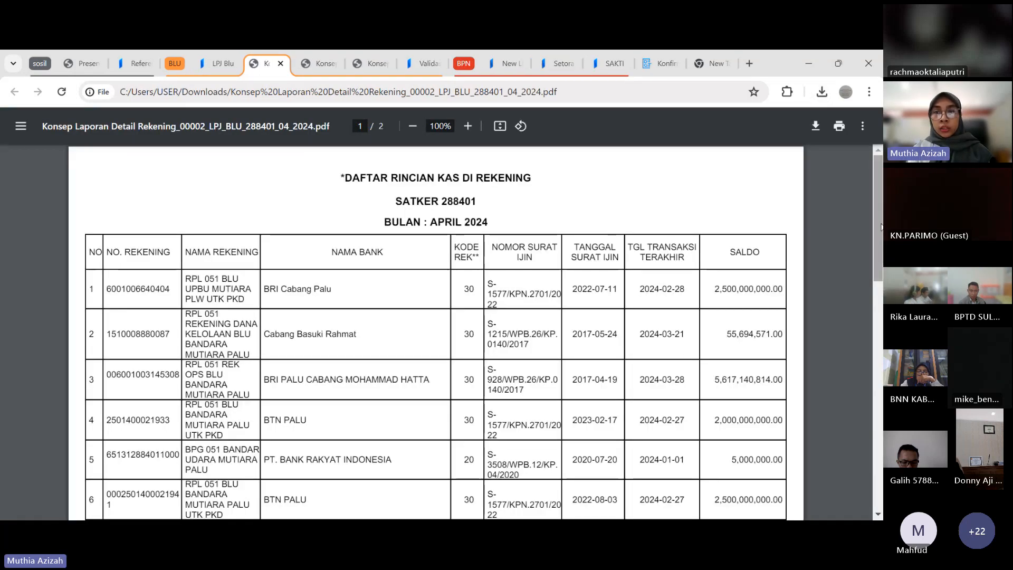
pyautogui.scroll(-10, 215, 278)
pyautogui.moveTo(877, 437); pyautogui.dragTo(875, 281)
pyautogui.scroll(4, 436, 264)
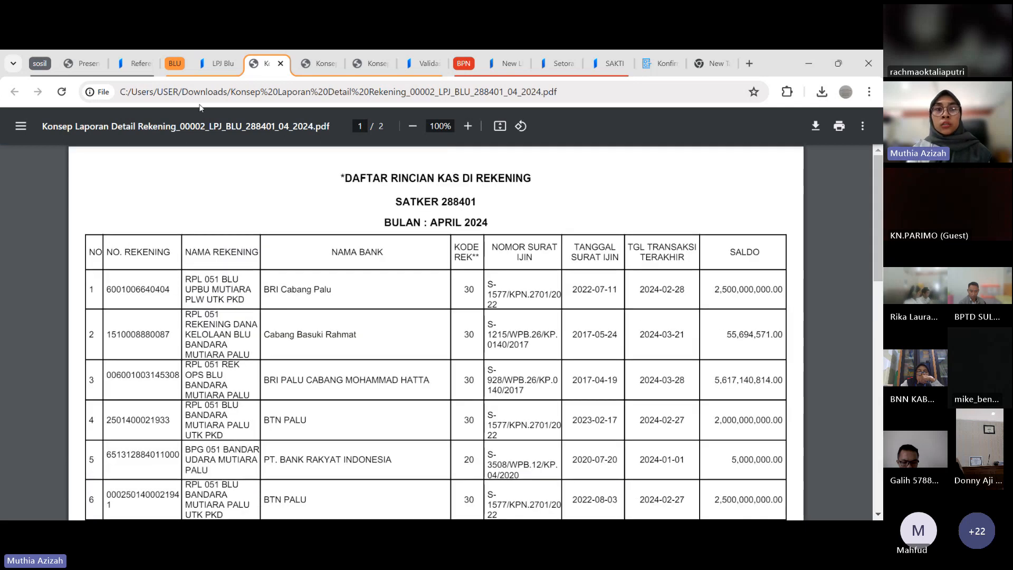
# Open the downloaded Konfirmasi Penerimaan Negara_00002_LPJ_BLU_288401_04_2024.pdf and examine its tax transaction confirmation note
pyautogui.click(216, 63)
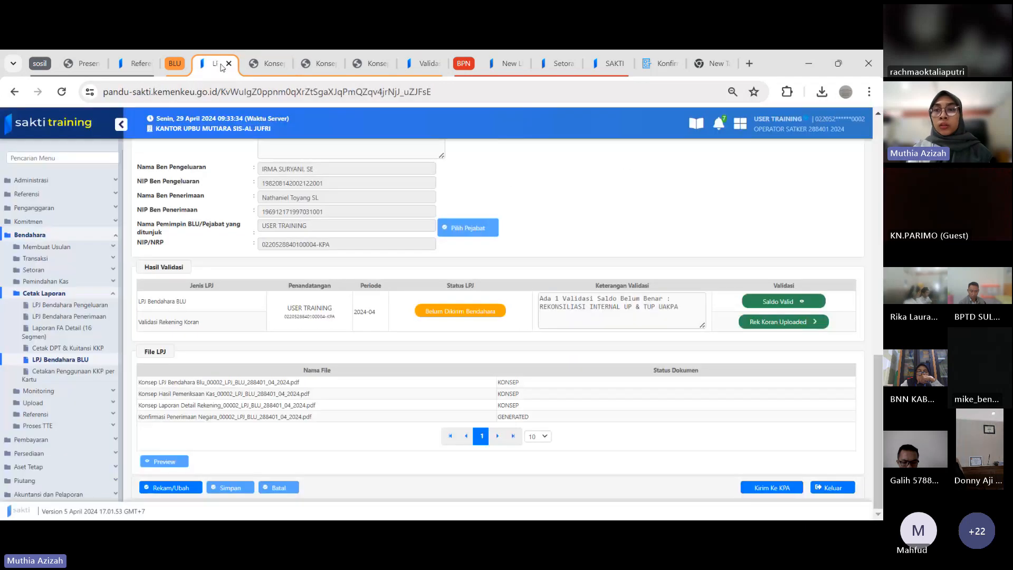
pyautogui.click(821, 92)
pyautogui.click(729, 140)
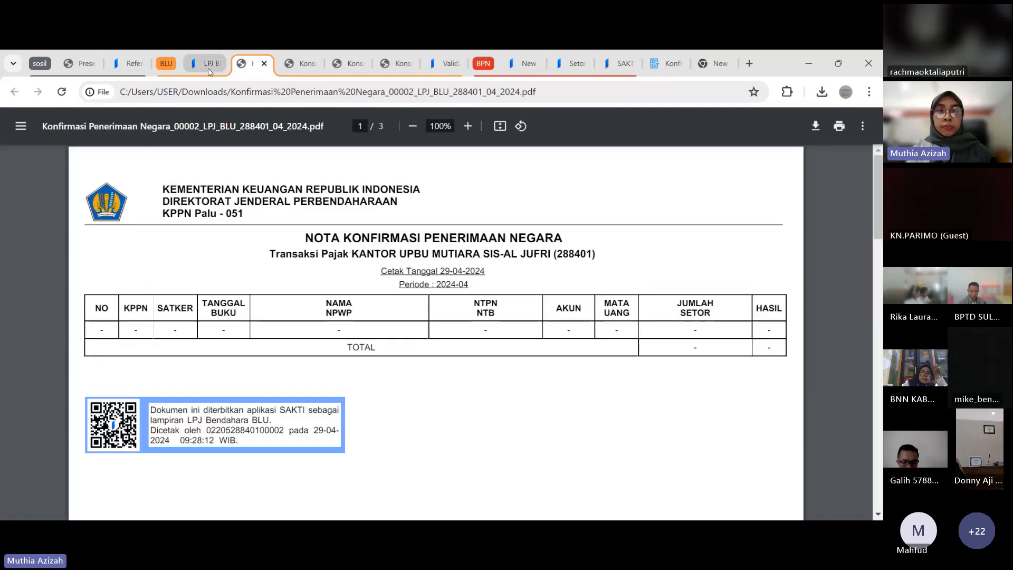
# Send the April 2024 LPJ Bendahara BLU to the KPA, confirm the submission and check its status under Hasil Validasi
pyautogui.click(209, 72)
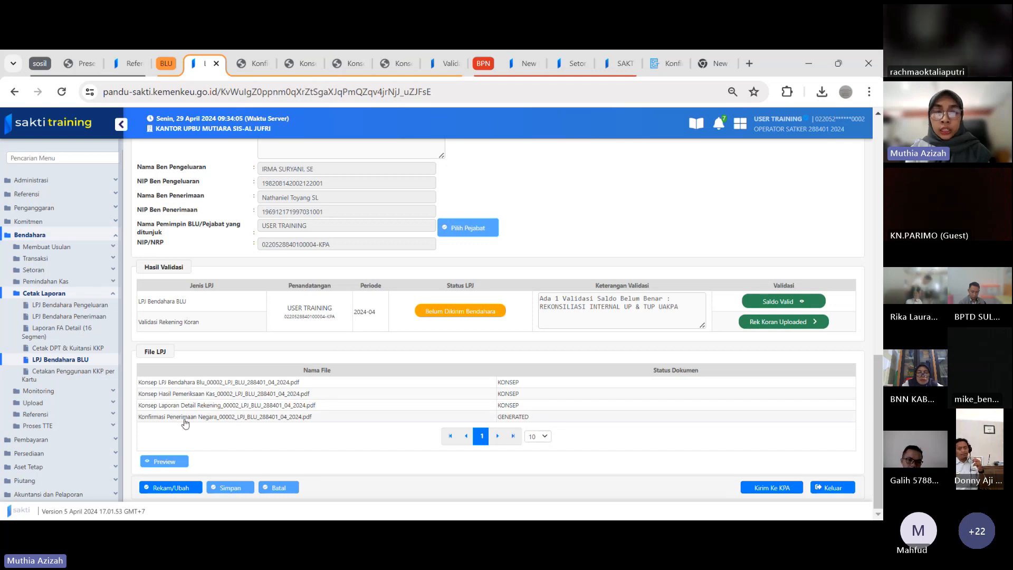
pyautogui.click(772, 487)
pyautogui.click(467, 339)
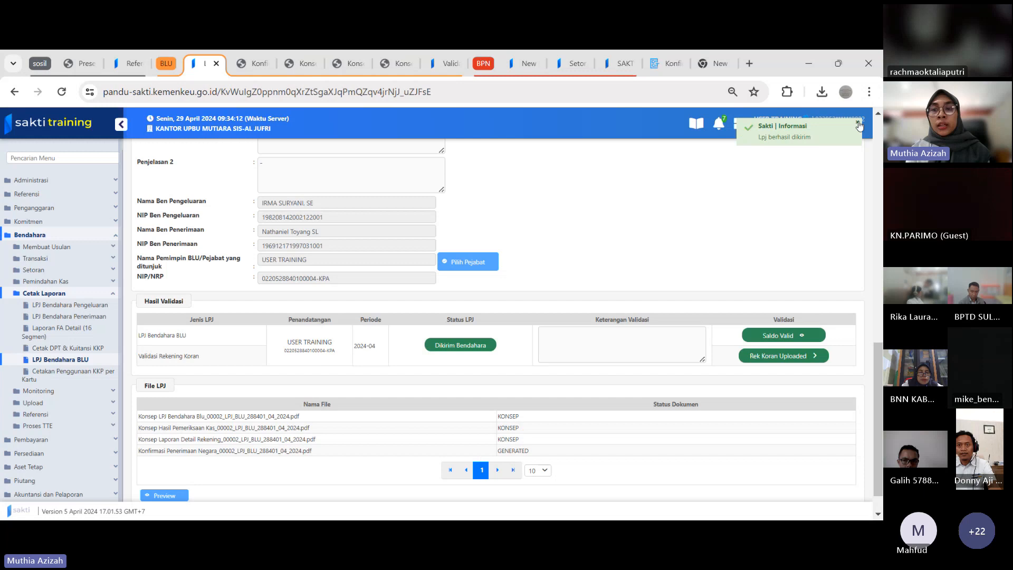
pyautogui.click(858, 123)
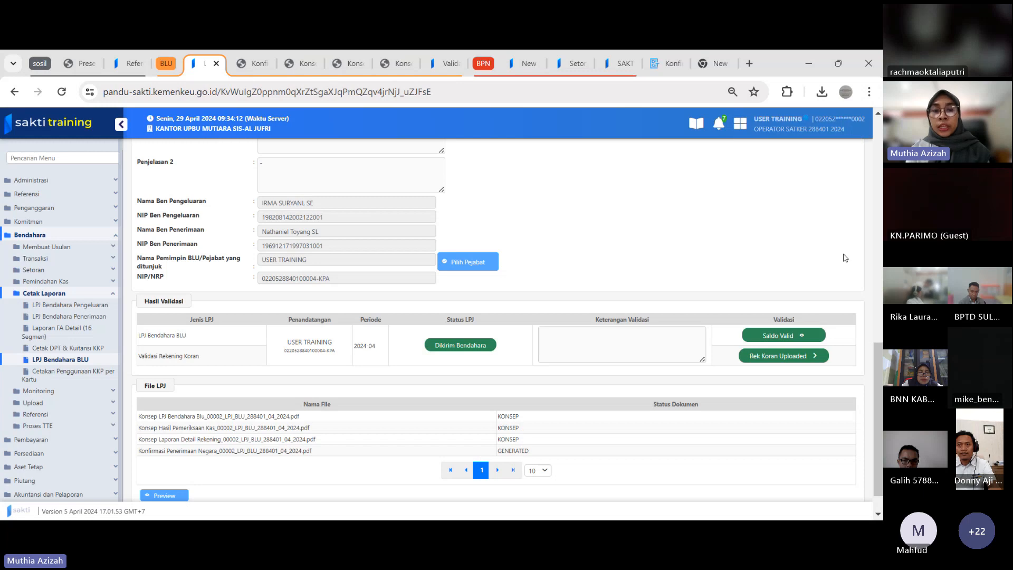
pyautogui.scroll(-1, 340, 403)
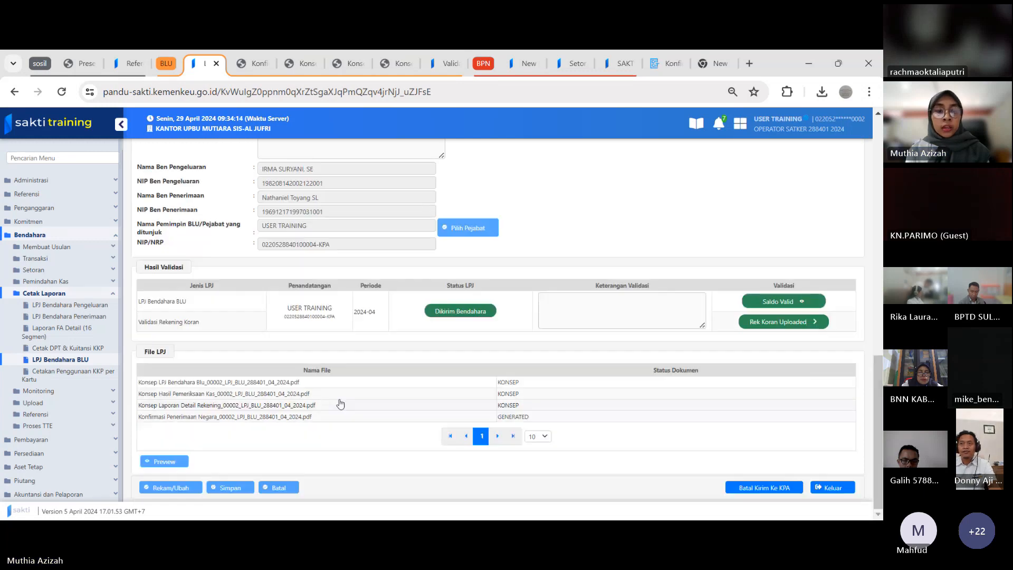
# Close the opened Konfirmasi Penerimaan Negara, Konsep Laporan Detail Rekening and Konsep Hasil Pemeriksaan Kas PDFs
pyautogui.click(299, 394)
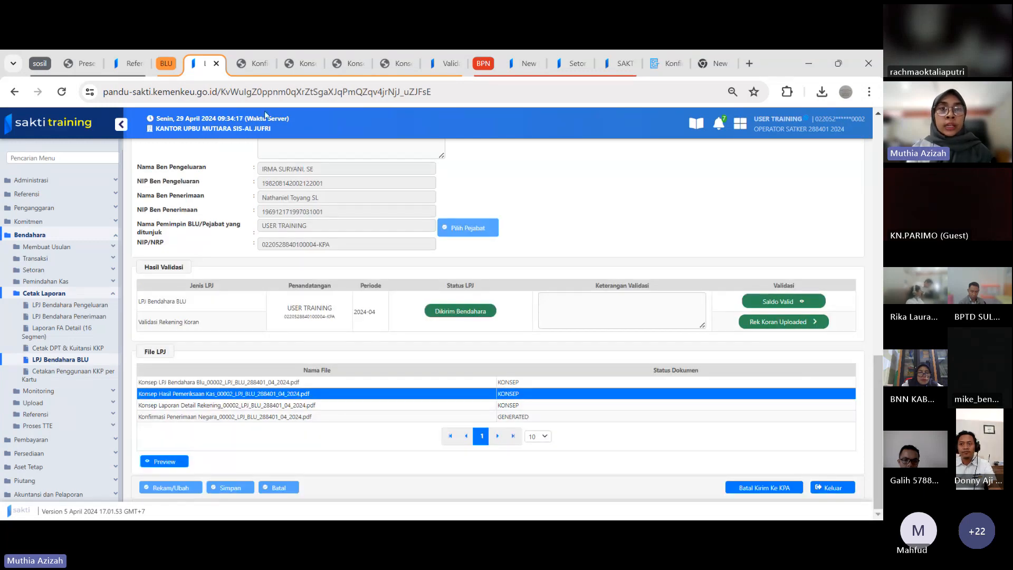
pyautogui.click(237, 63)
pyautogui.click(264, 63)
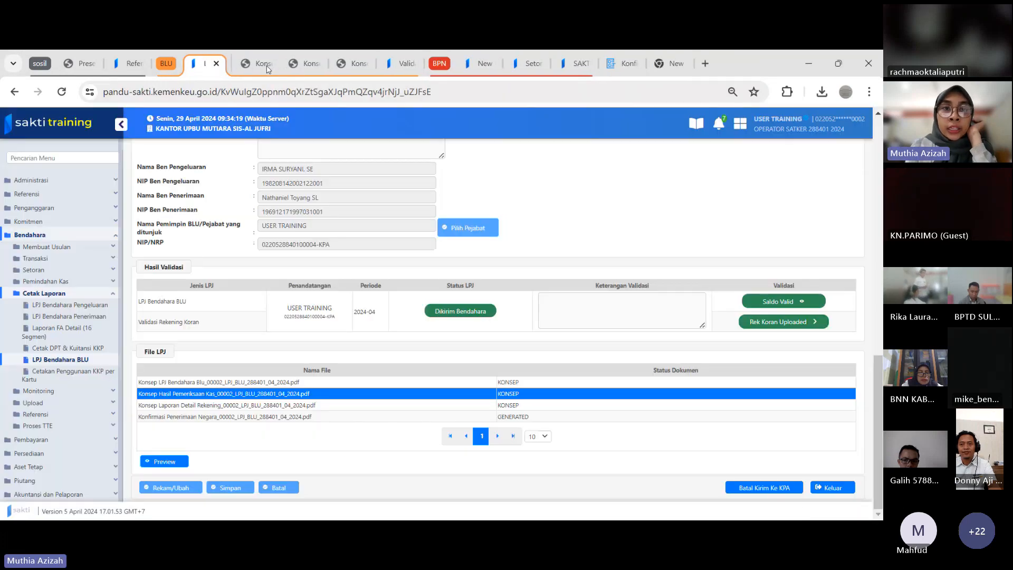
pyautogui.click(256, 65)
pyautogui.click(265, 64)
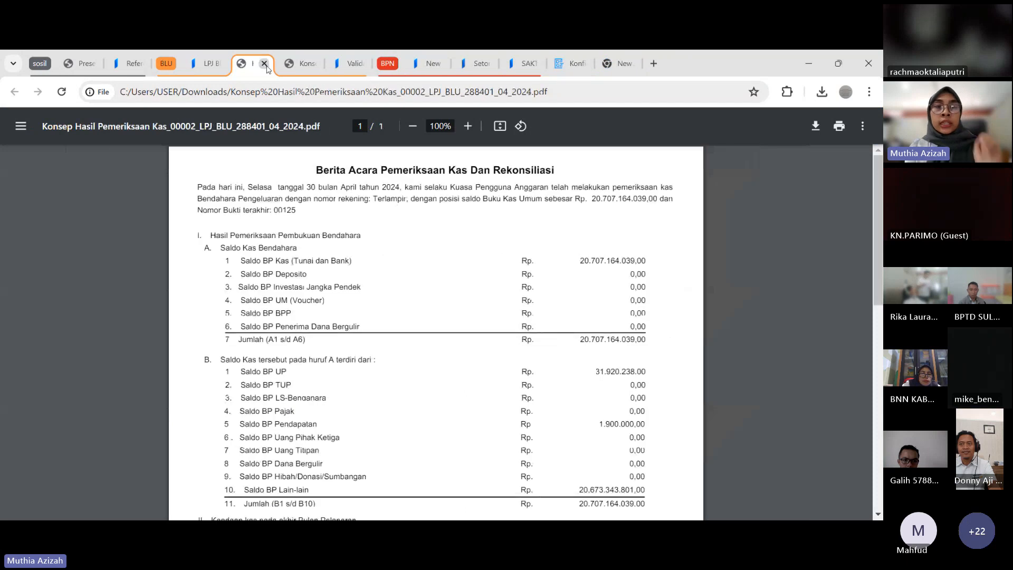
pyautogui.click(265, 64)
# Reload the approver session and reopen Validasi LPJ Bendahara to list the submitted April 2024 LPJ Bendahara BLU
pyautogui.click(295, 72)
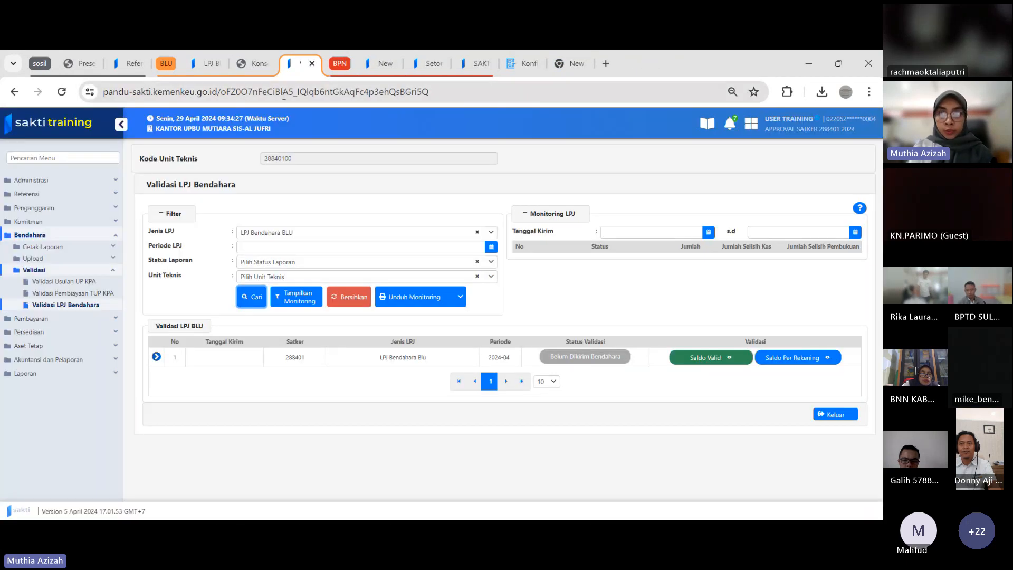
pyautogui.click(205, 93)
pyautogui.press('Return')
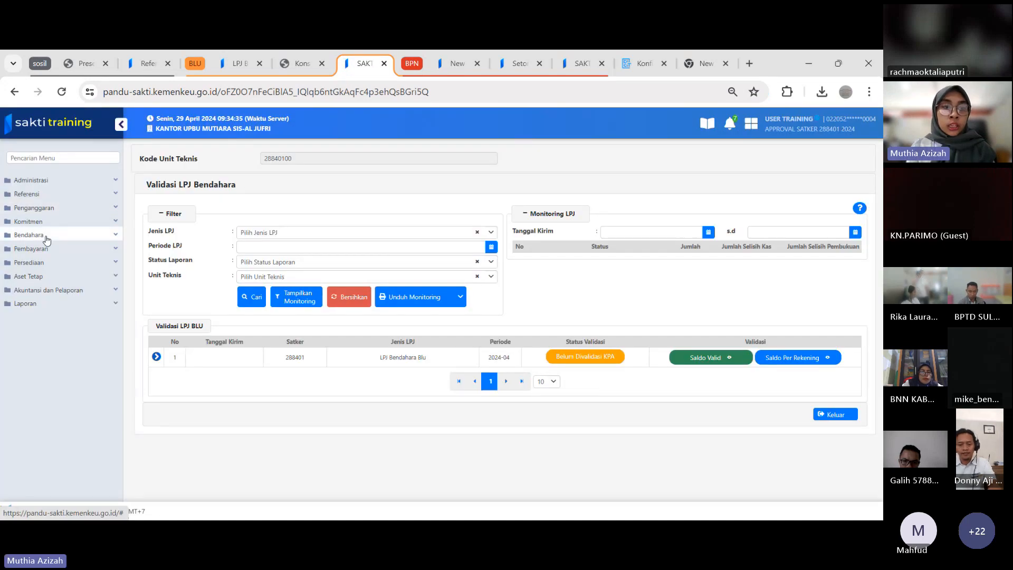
pyautogui.click(45, 237)
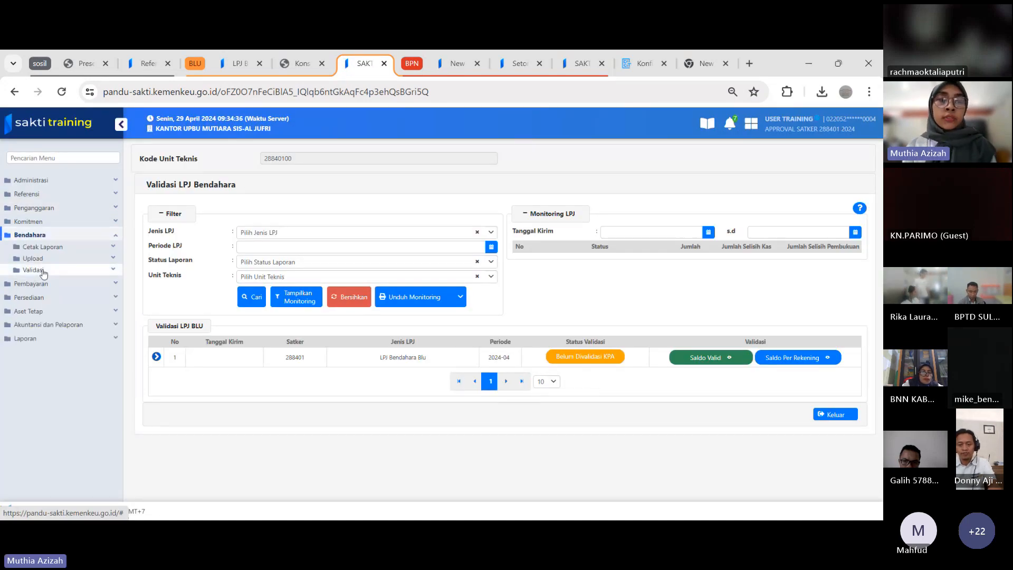
pyautogui.click(44, 271)
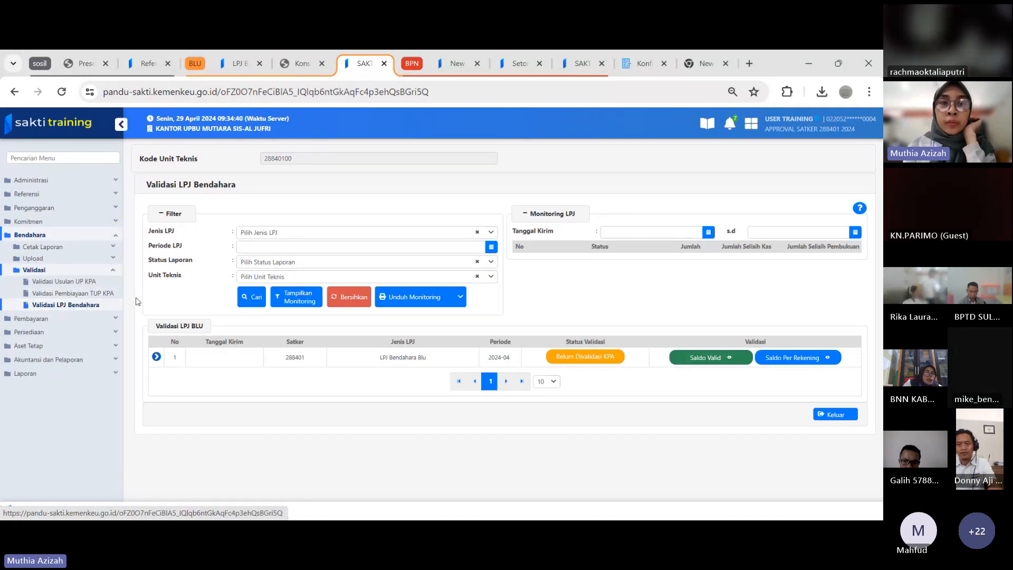
# Check the designated official and Hasil Validasi section on the operator's LPJ BLU page, and return to the approver's validation page
pyautogui.click(241, 66)
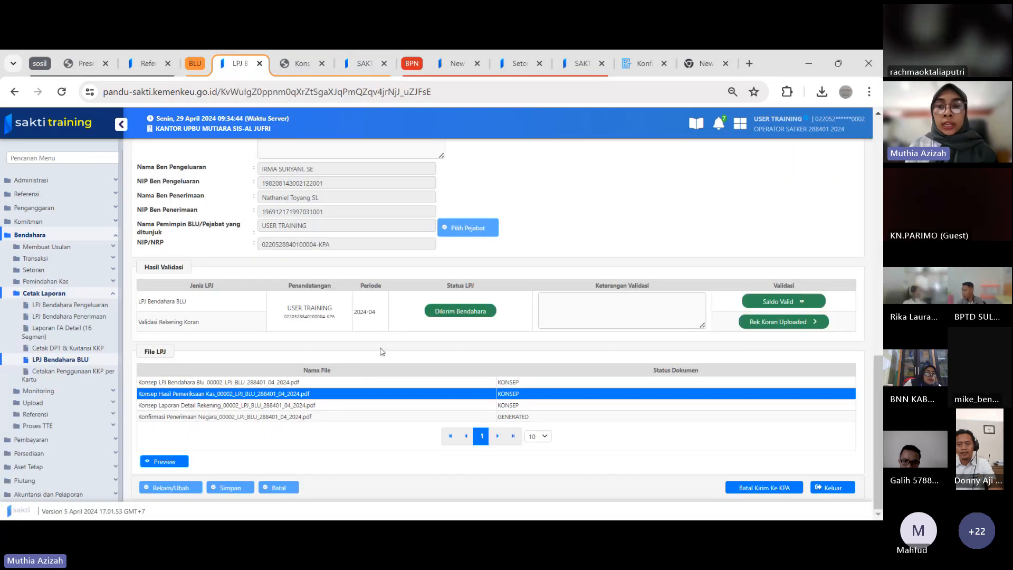
pyautogui.scroll(2, 782, 419)
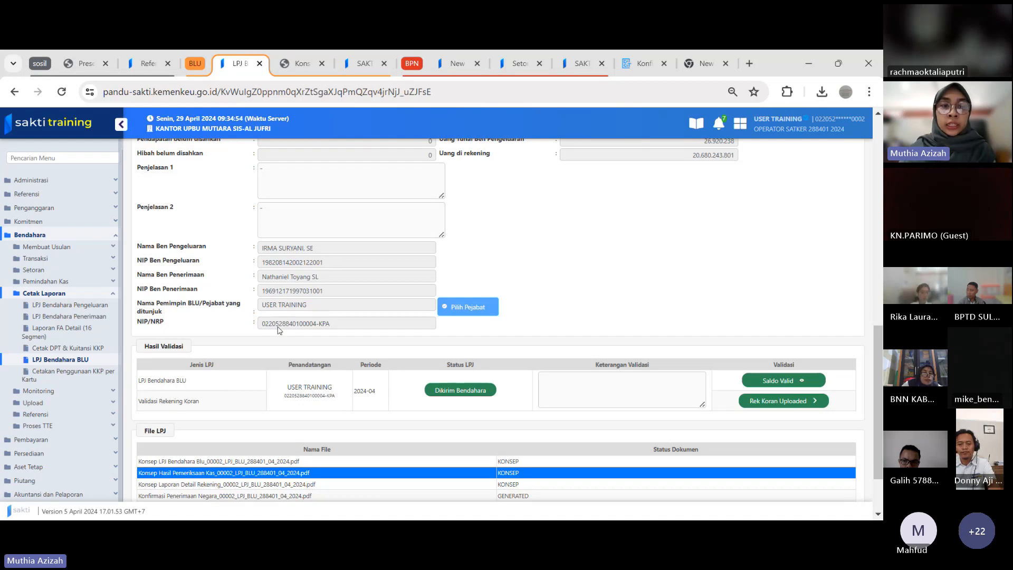
pyautogui.click(352, 63)
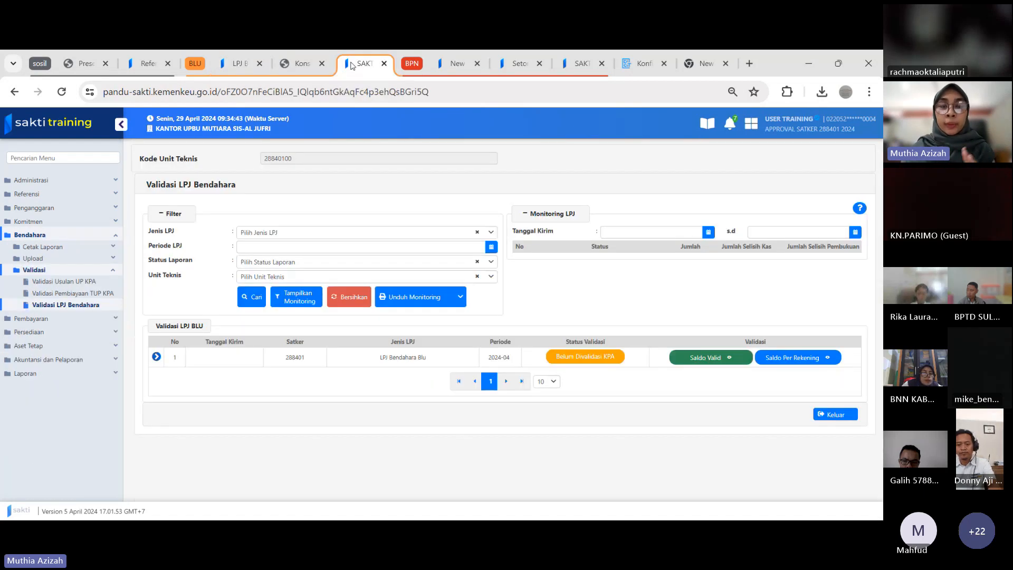
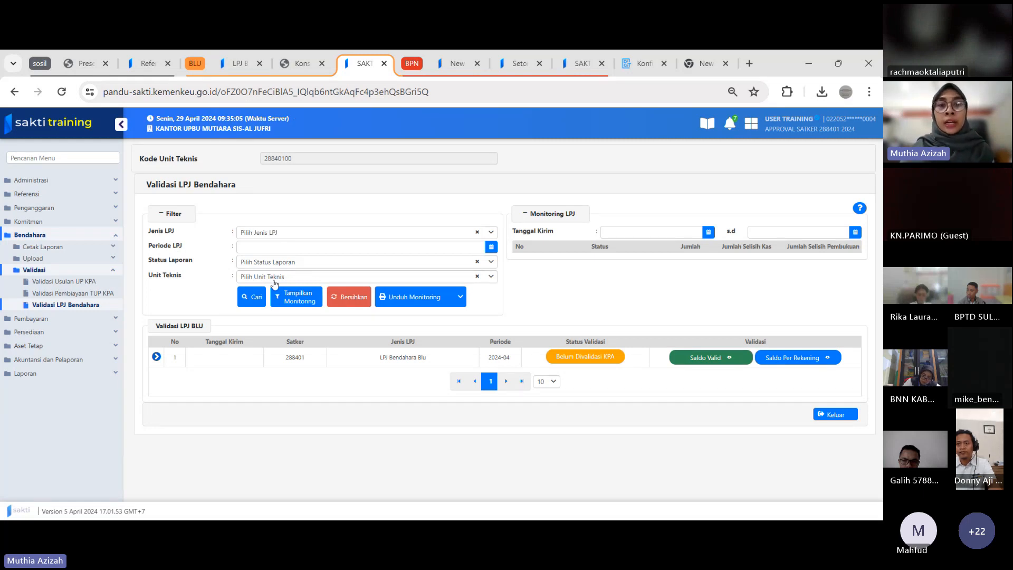
# Reopen Validasi LPJ Bendahara and expand the April 2024 LPJ Bendahara BLU entry down to its document list
pyautogui.click(156, 357)
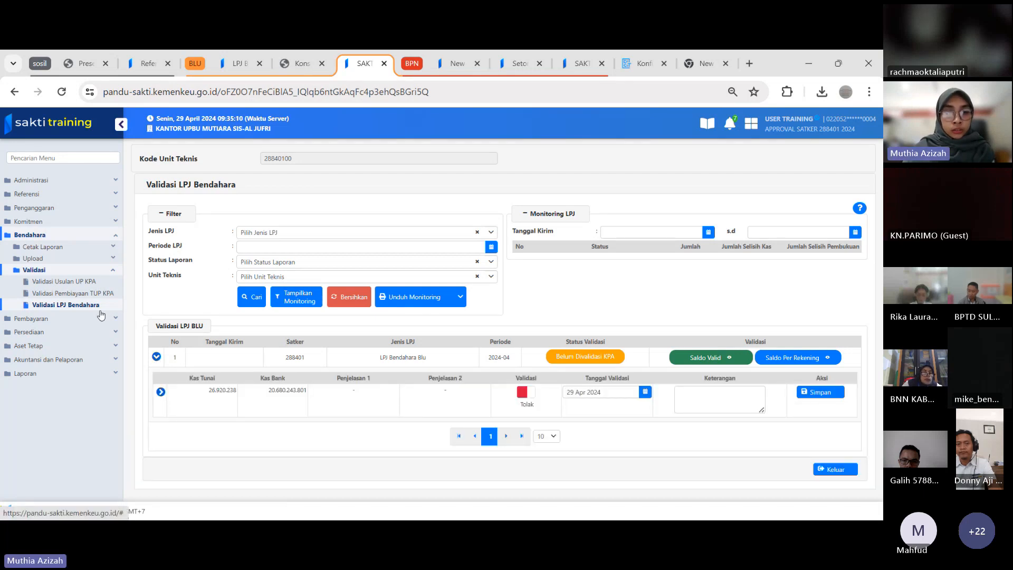
pyautogui.click(73, 295)
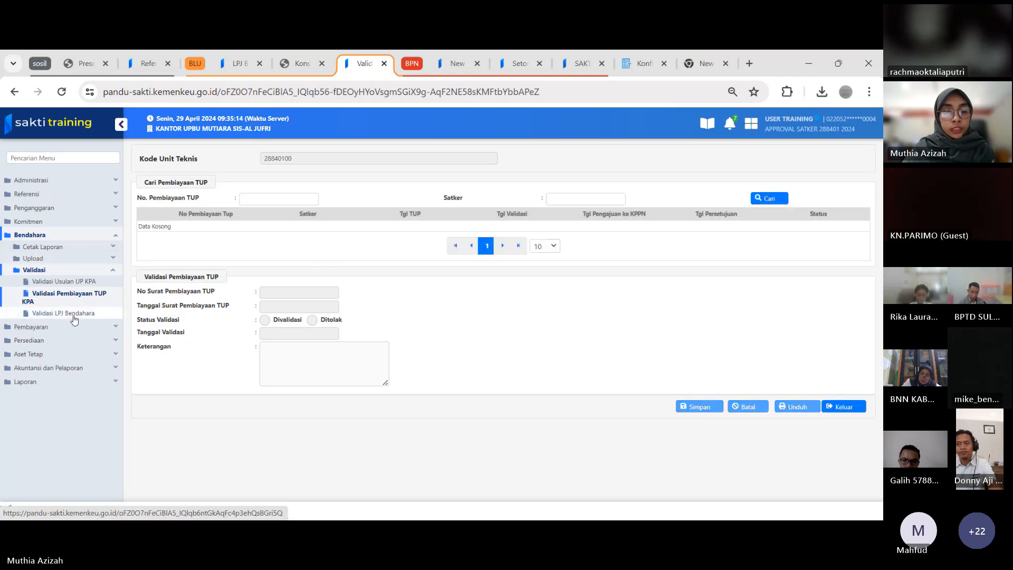
pyautogui.click(74, 317)
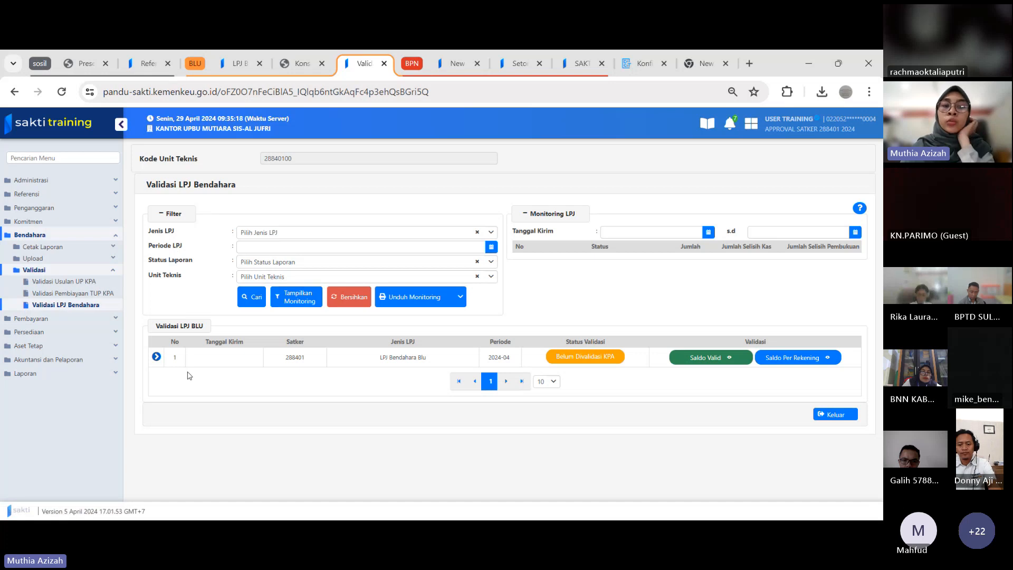
pyautogui.click(159, 359)
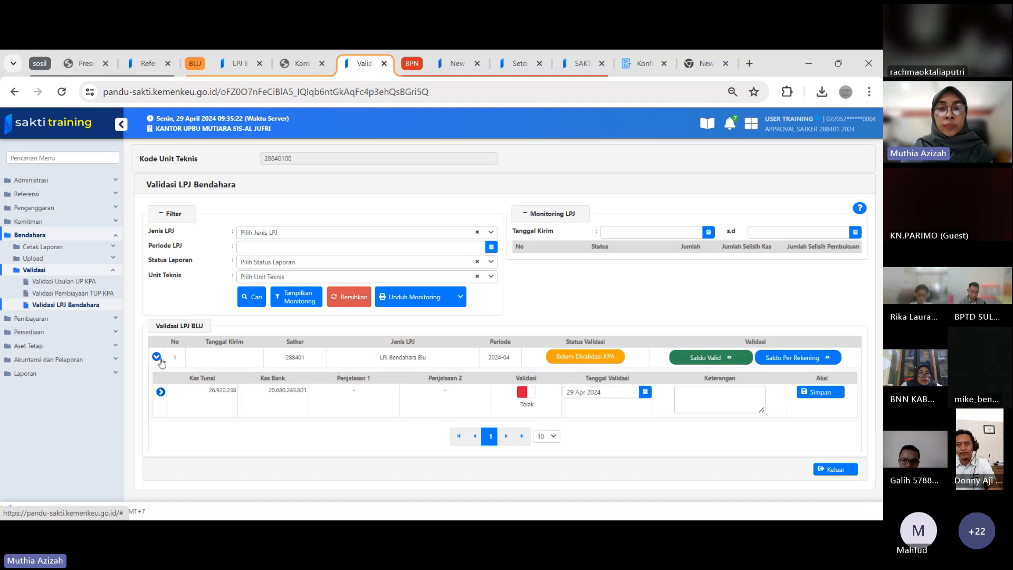
pyautogui.click(160, 392)
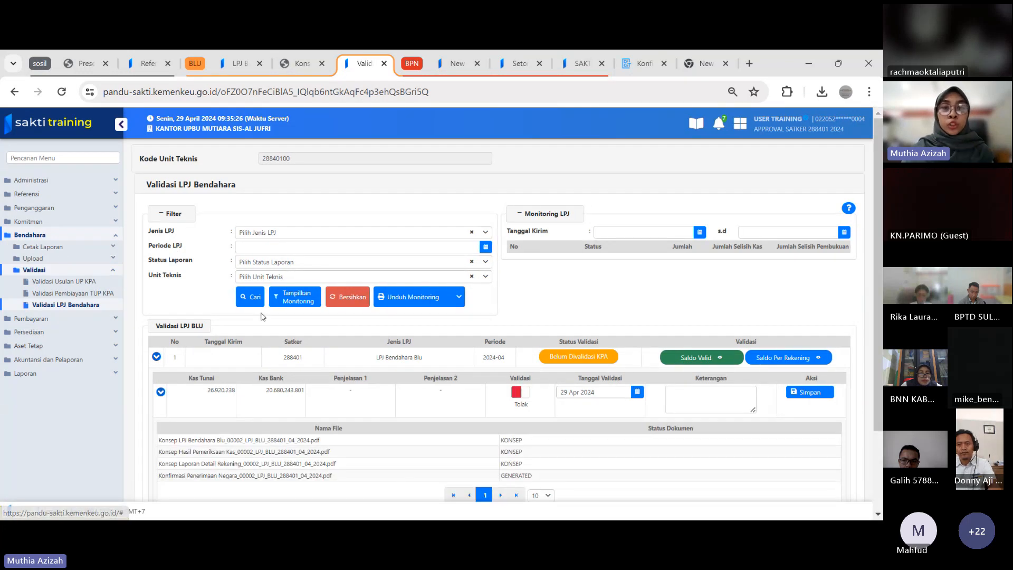
# Filter the validation list by the LPJ type LPJ Bendahara BLU
pyautogui.click(284, 234)
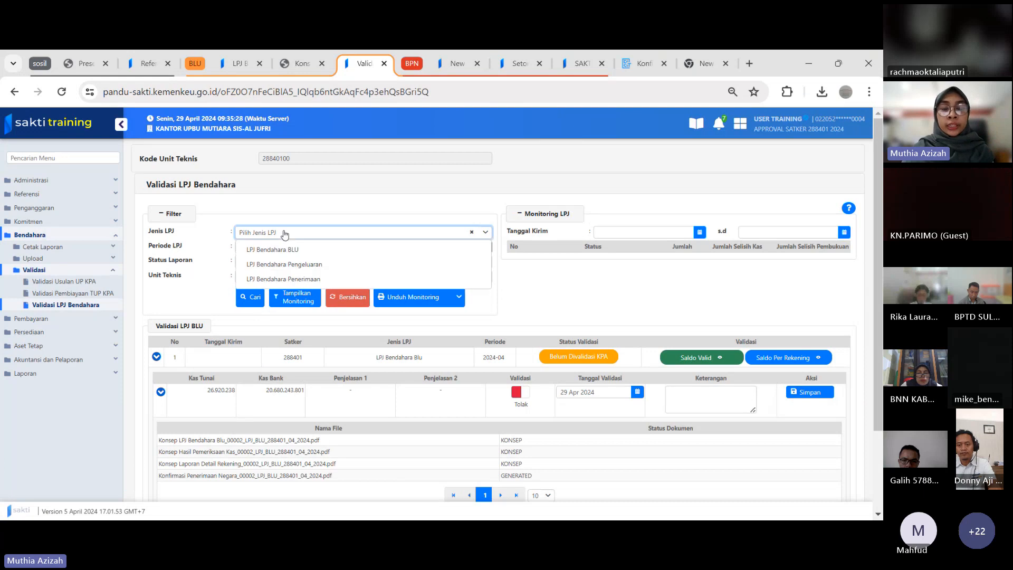
pyautogui.click(278, 251)
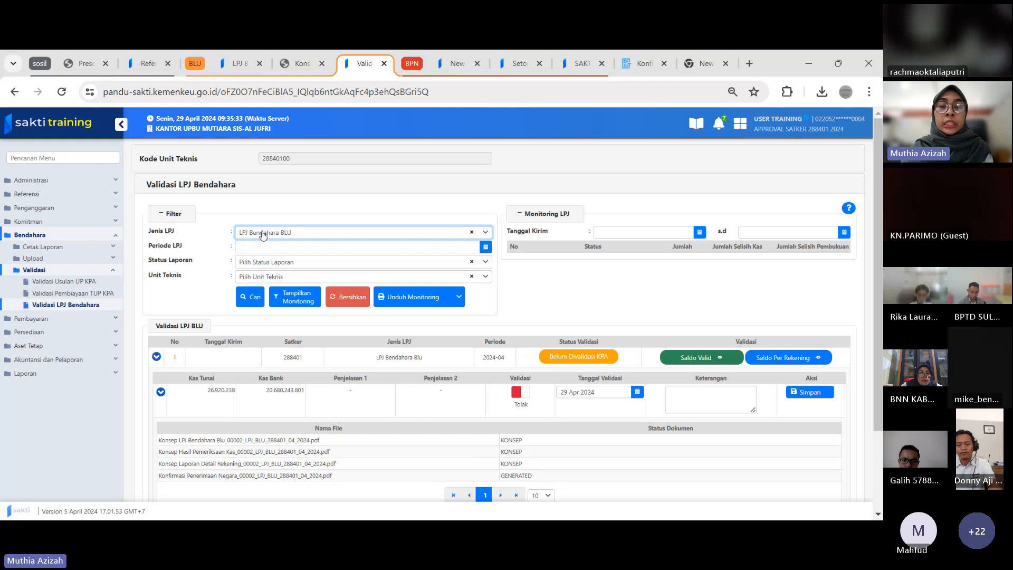
pyautogui.click(252, 304)
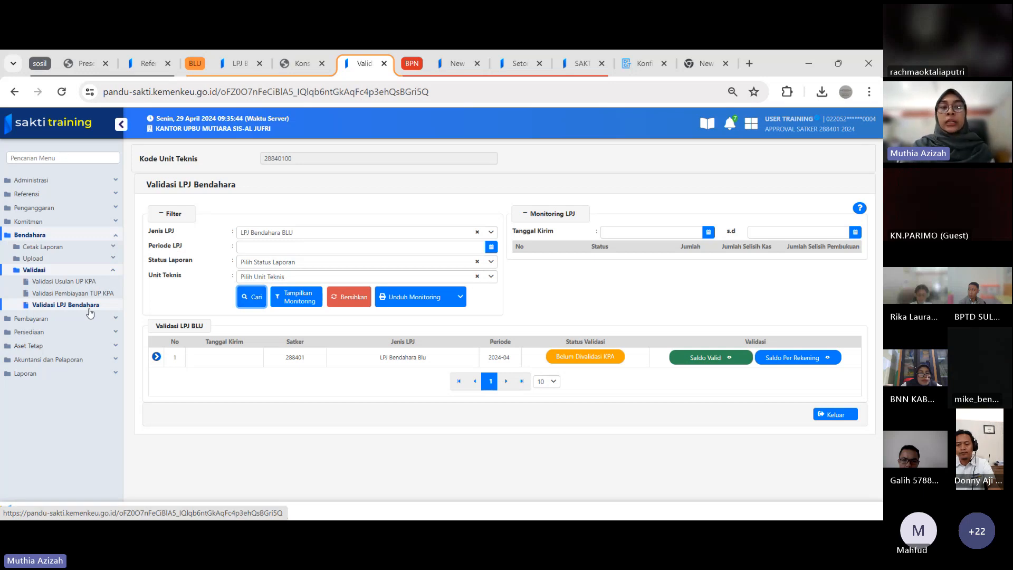
# Expand the April 2024 entry's details and document list, and select the Konsep LPJ Bendahara Blu PDF
pyautogui.click(156, 357)
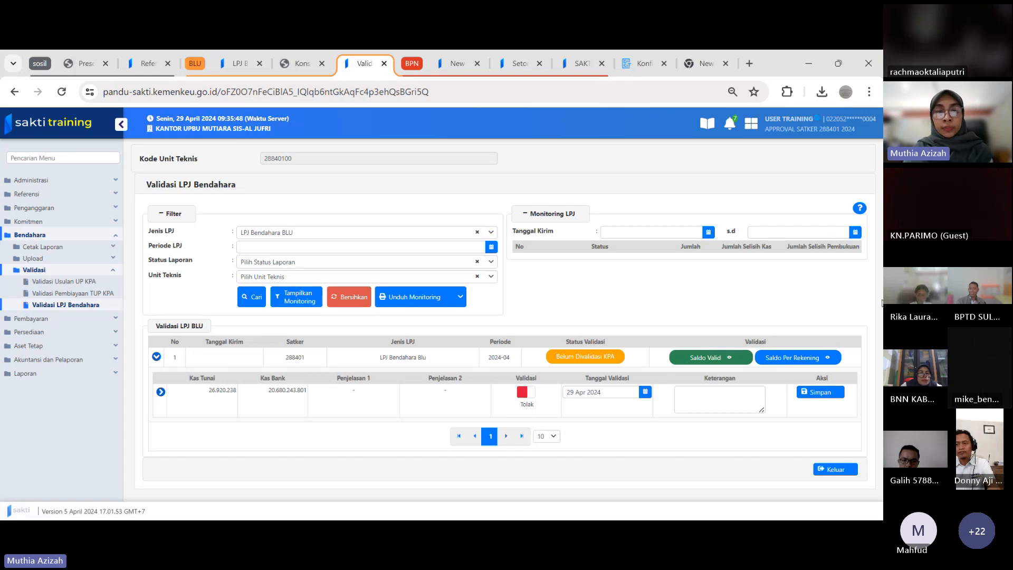
pyautogui.click(161, 393)
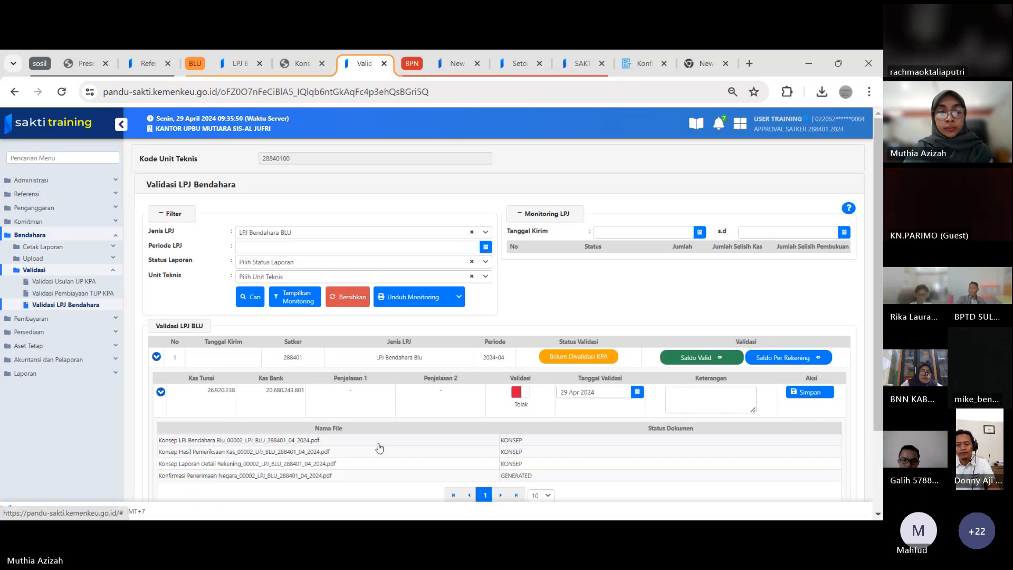
pyautogui.moveTo(876, 293); pyautogui.dragTo(872, 350)
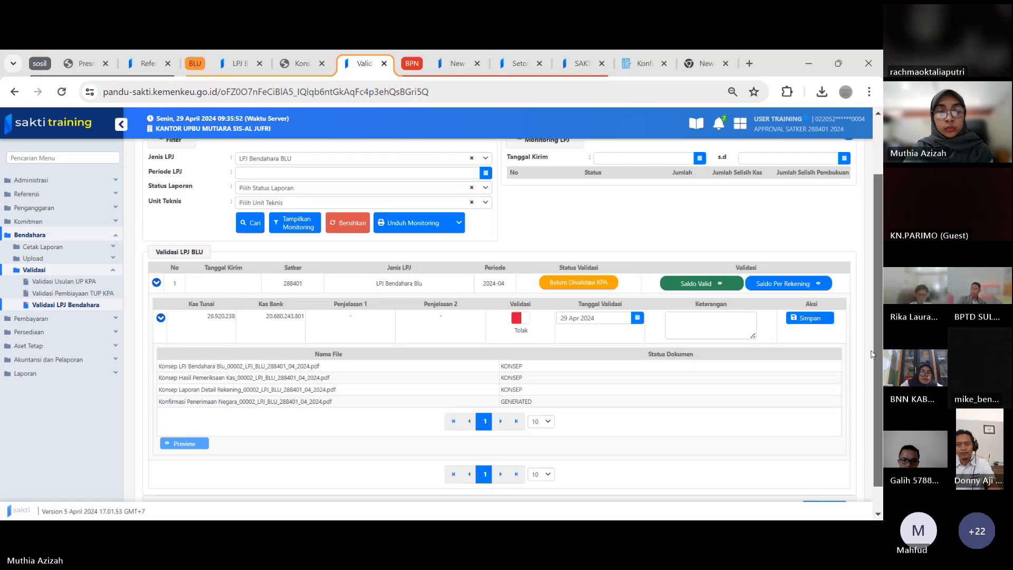
pyautogui.click(402, 367)
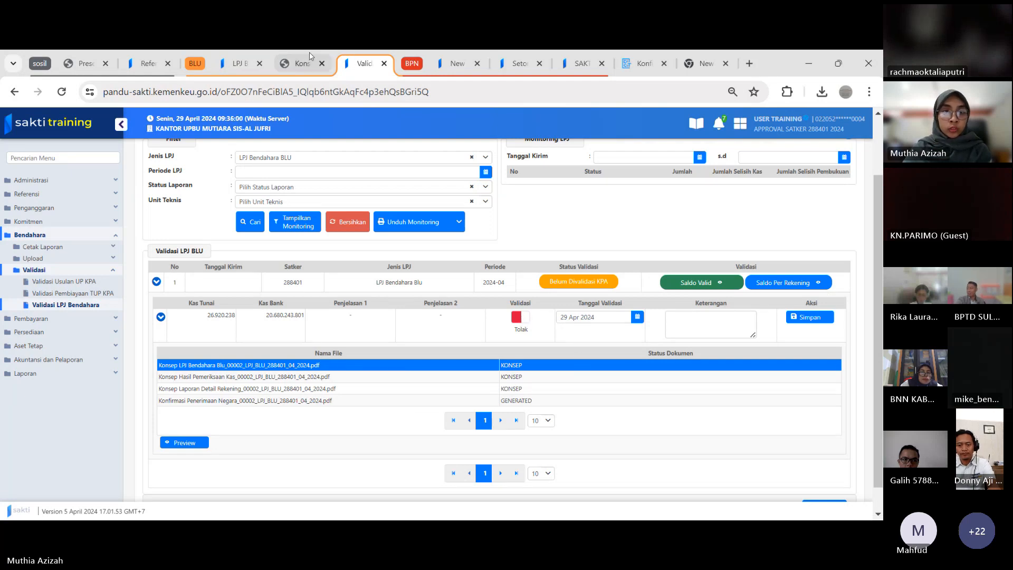
# Preview the Konfirmasi Penerimaan Negara document with its document list on the operator's LPJ BLU page, and close the preview
pyautogui.click(244, 64)
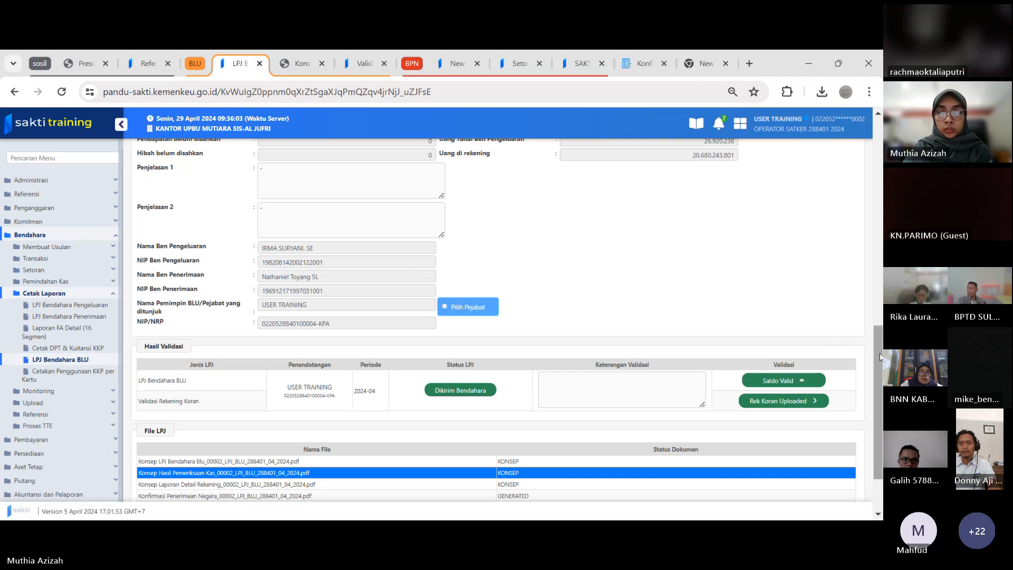
pyautogui.moveTo(878, 354); pyautogui.dragTo(879, 418)
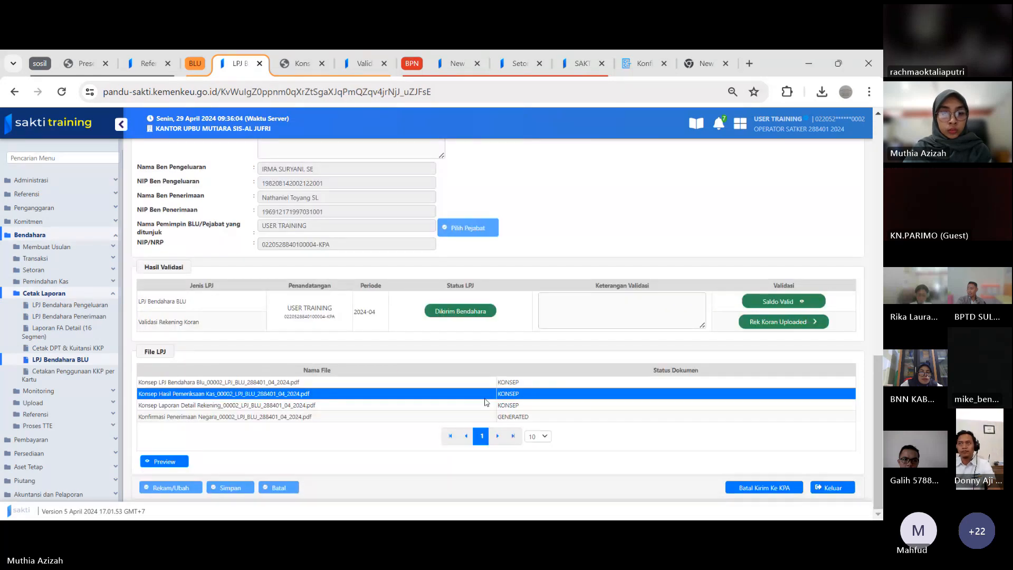
pyautogui.click(261, 416)
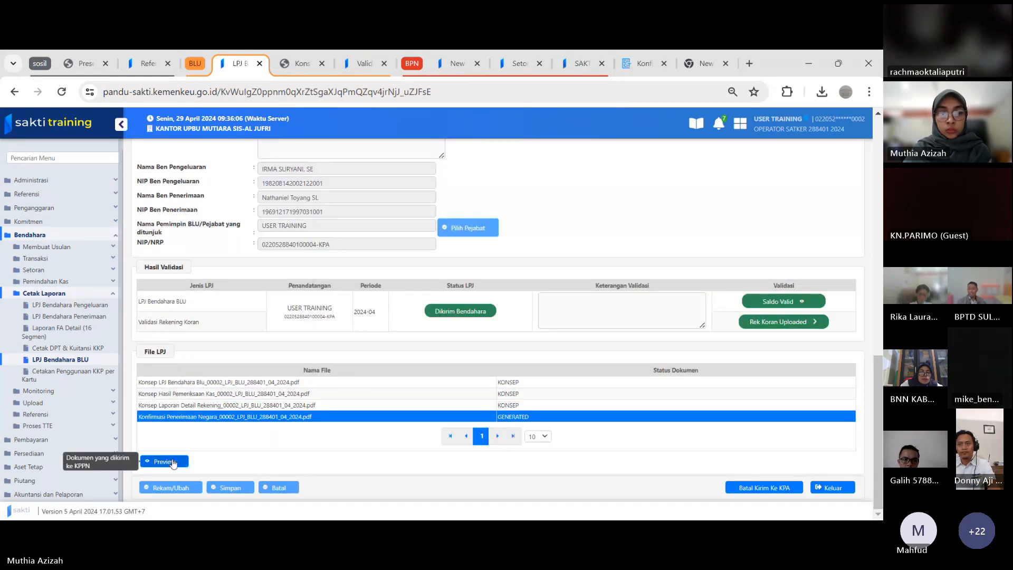
pyautogui.click(173, 462)
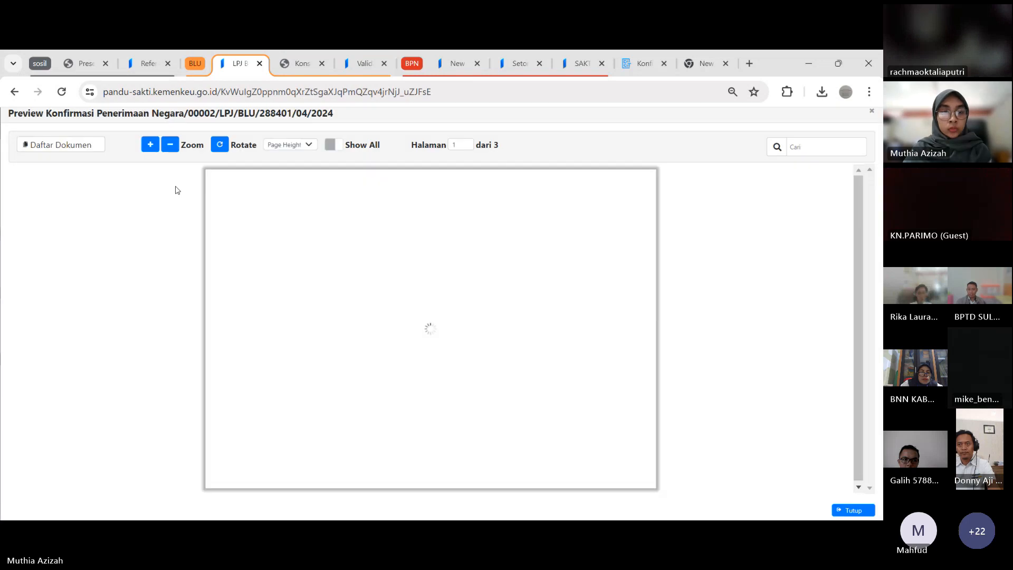
pyautogui.click(85, 145)
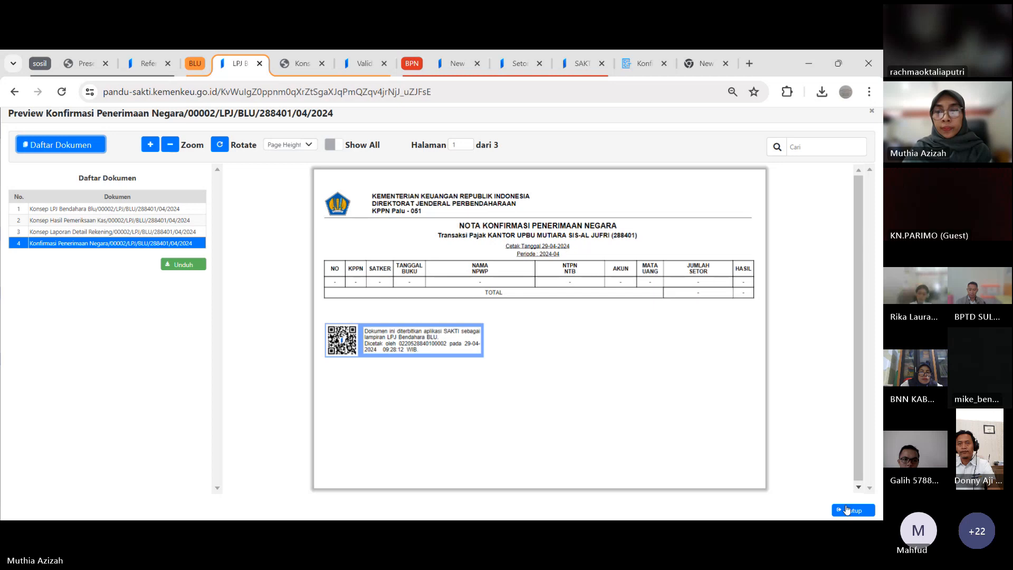
pyautogui.click(847, 509)
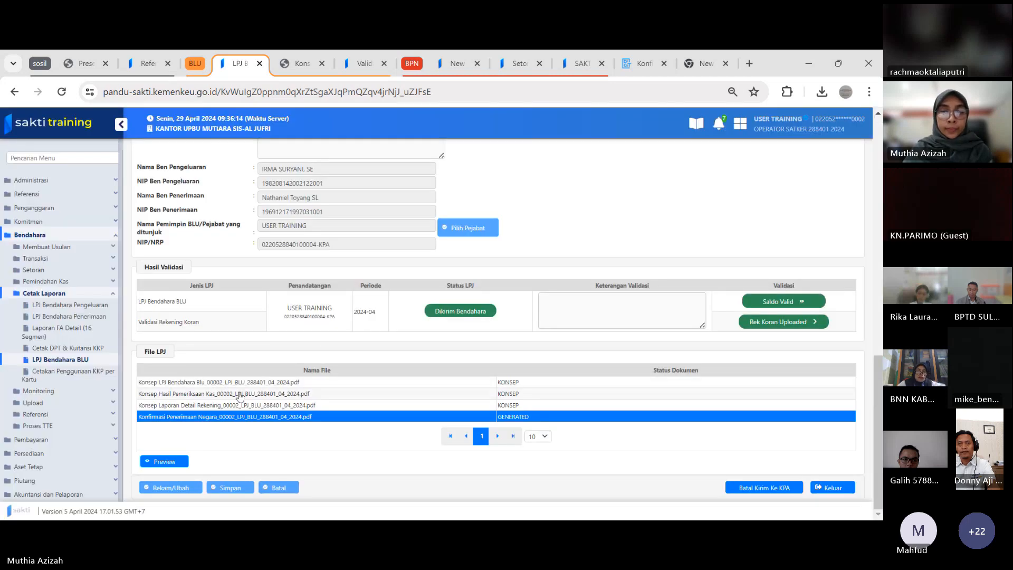
pyautogui.click(240, 395)
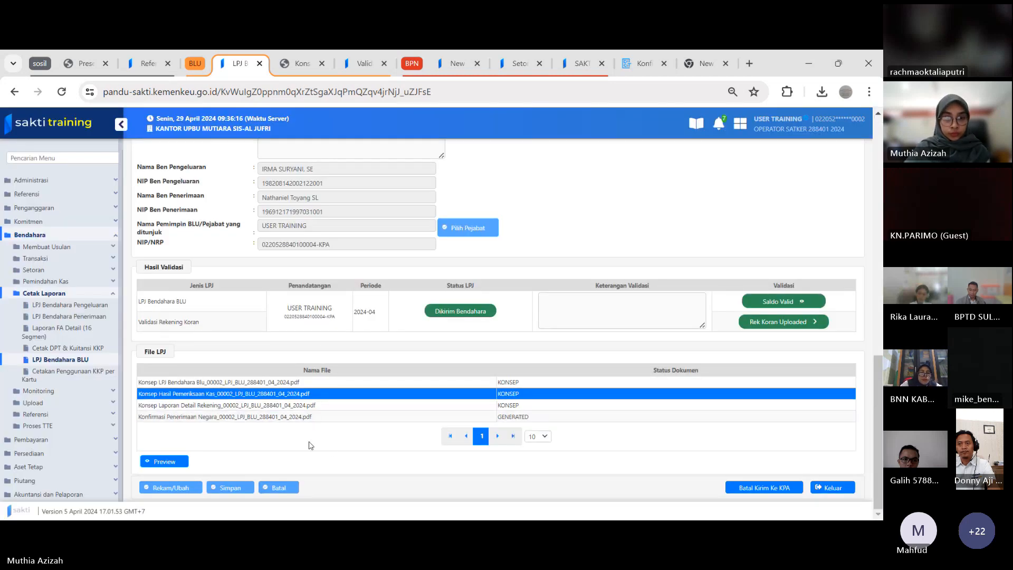
# Set the April 2024 LPJ's validation to Setuju on the approver's page and select the Konsep Laporan Detail Rekening PDF
pyautogui.click(359, 67)
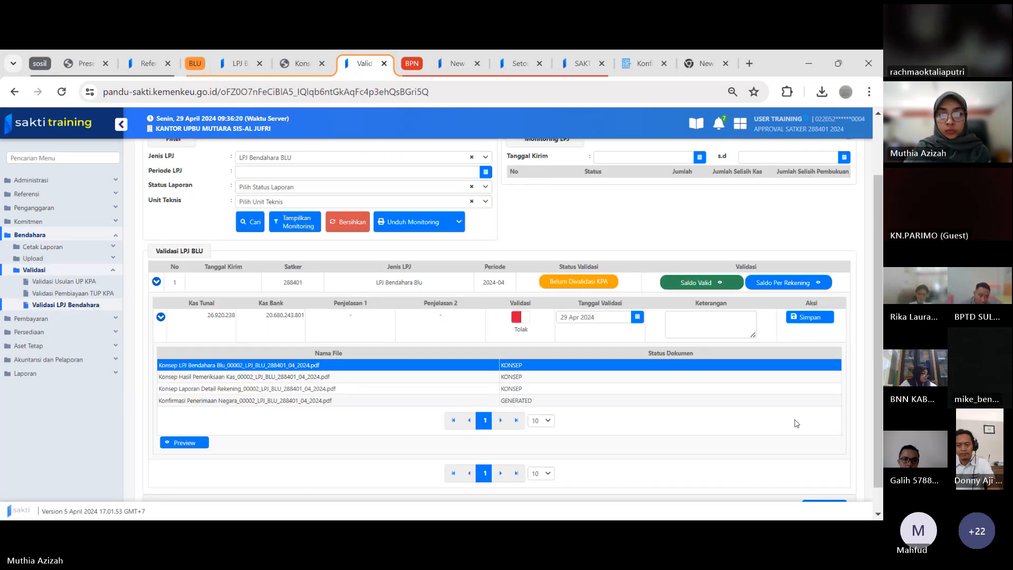
pyautogui.moveTo(876, 407); pyautogui.dragTo(877, 372)
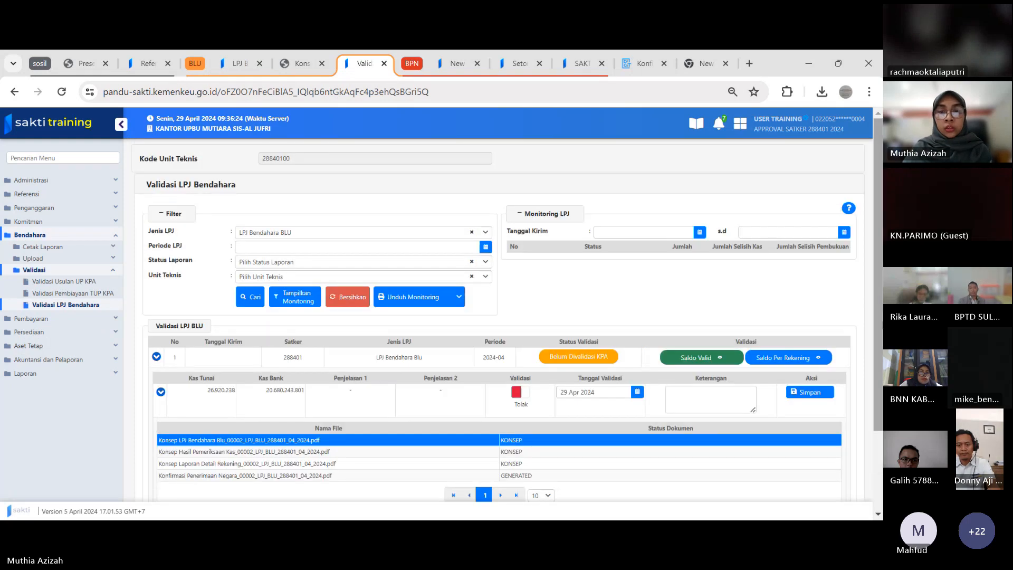
pyautogui.click(520, 395)
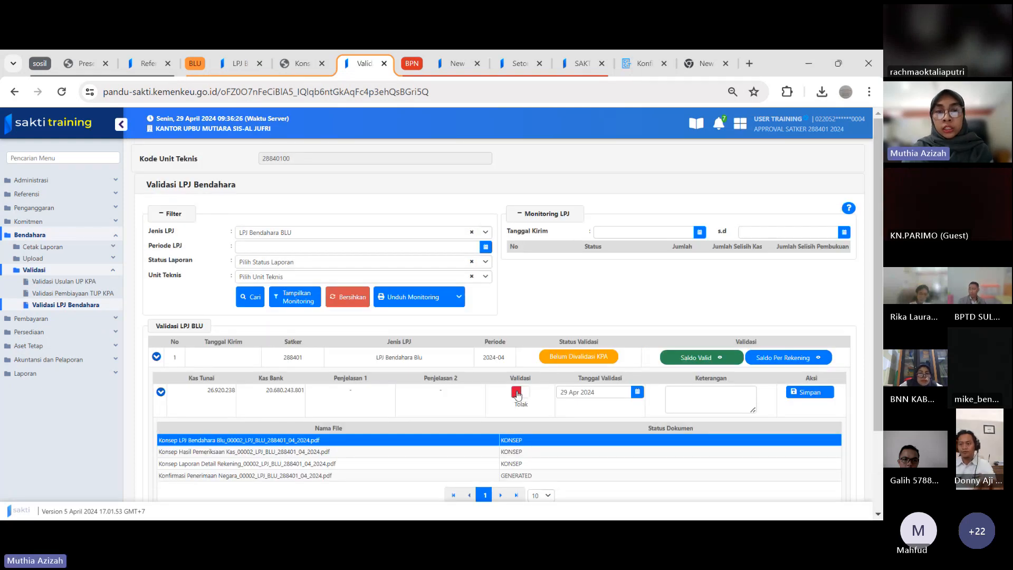
pyautogui.click(518, 395)
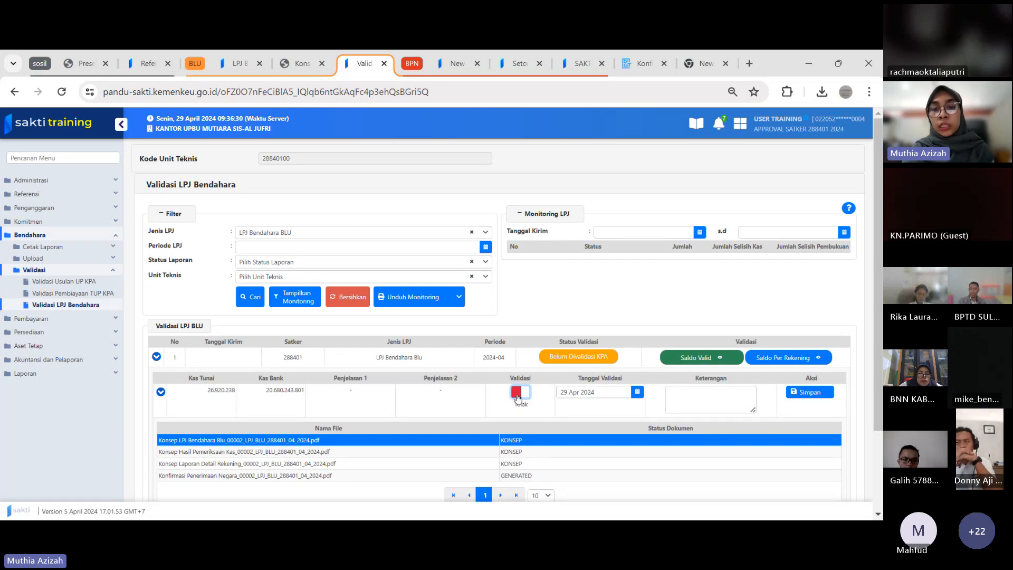
pyautogui.click(523, 394)
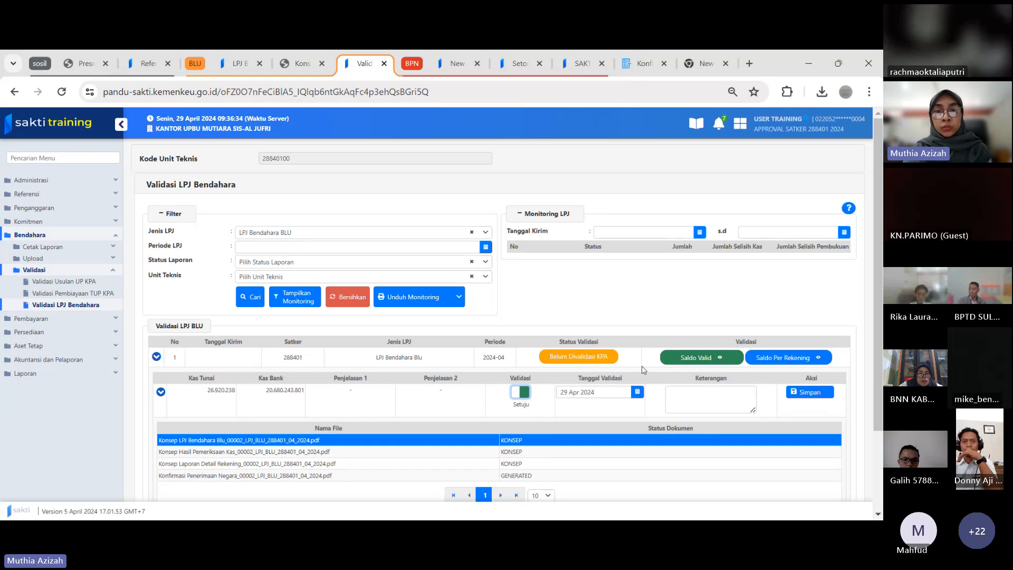
pyautogui.moveTo(875, 285); pyautogui.dragTo(866, 355)
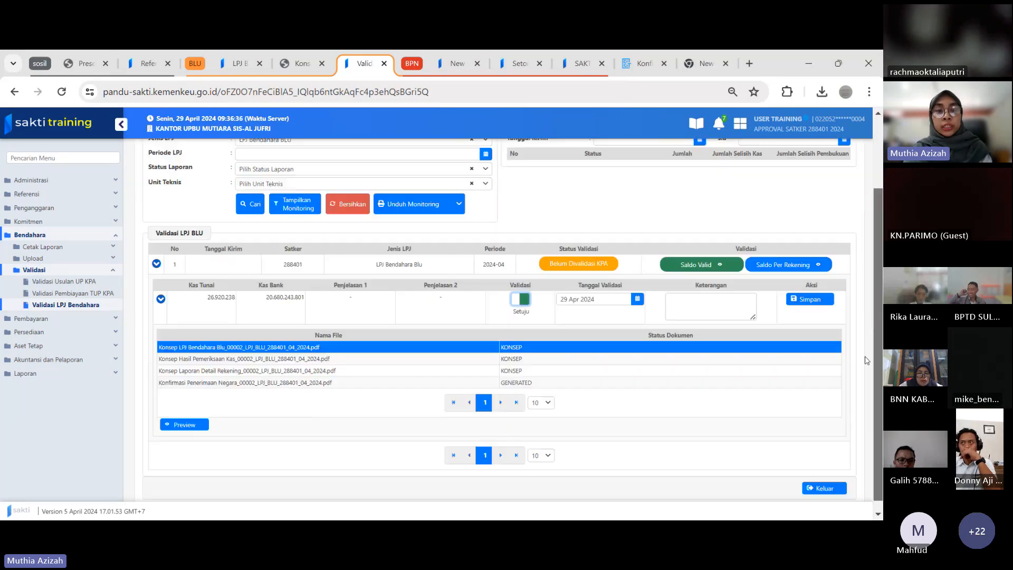
pyautogui.click(236, 370)
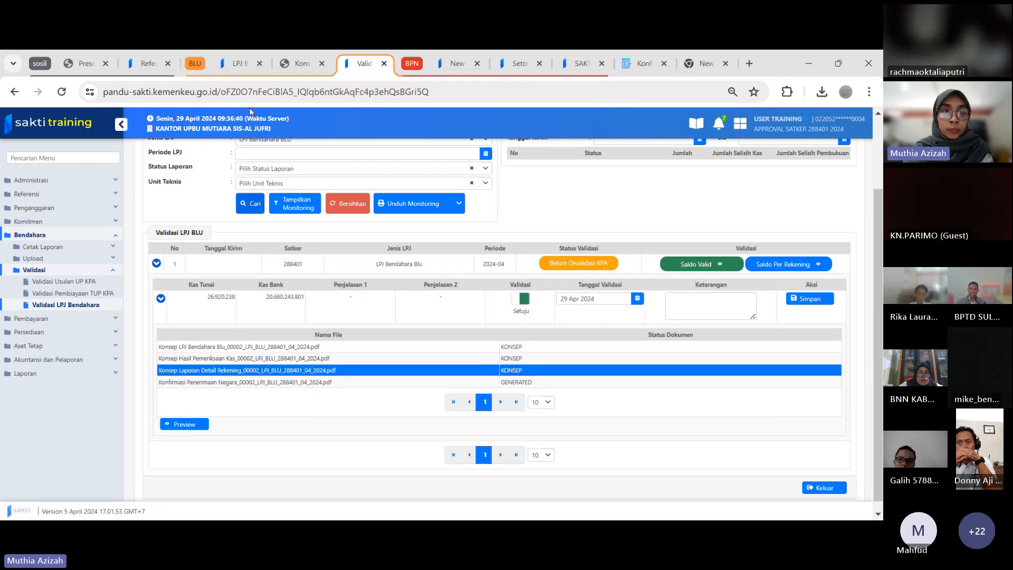
# Reload Laporan Pertanggung Jawaban BLU on the operator's page, check Hasil Validasi and File LPJ, and return to the approver's validation page
pyautogui.click(240, 63)
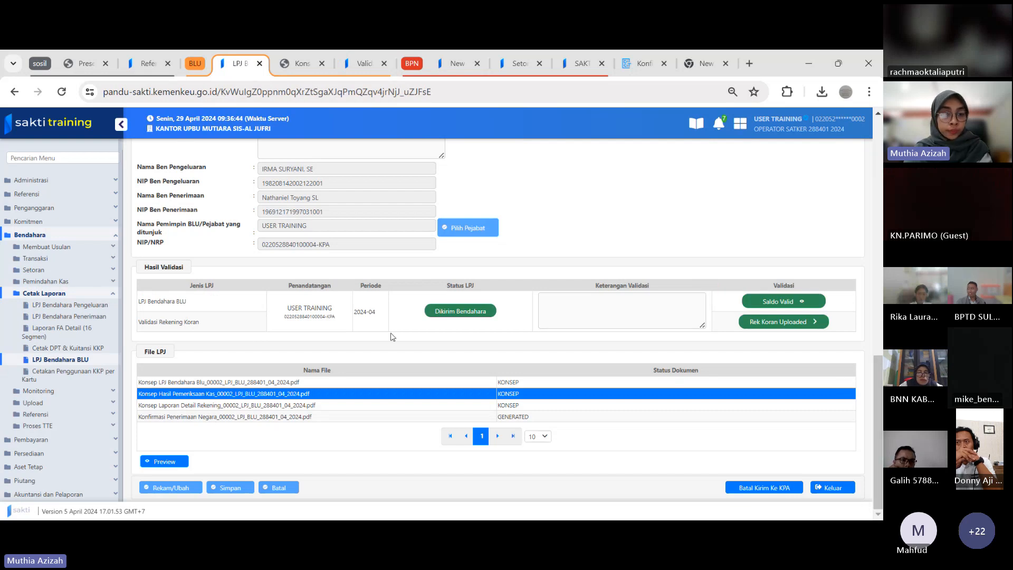
pyautogui.click(68, 347)
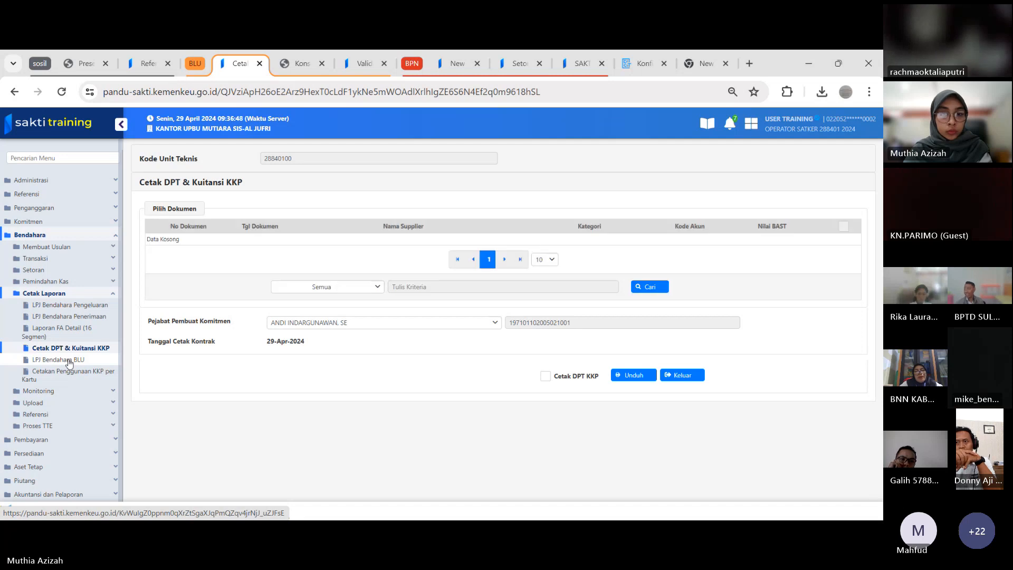
pyautogui.click(68, 361)
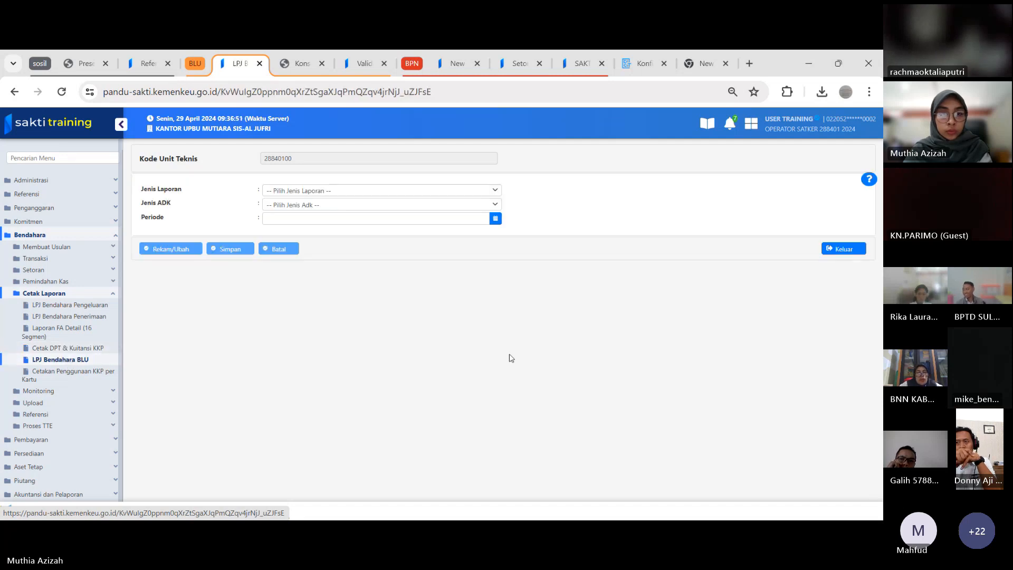
pyautogui.click(378, 191)
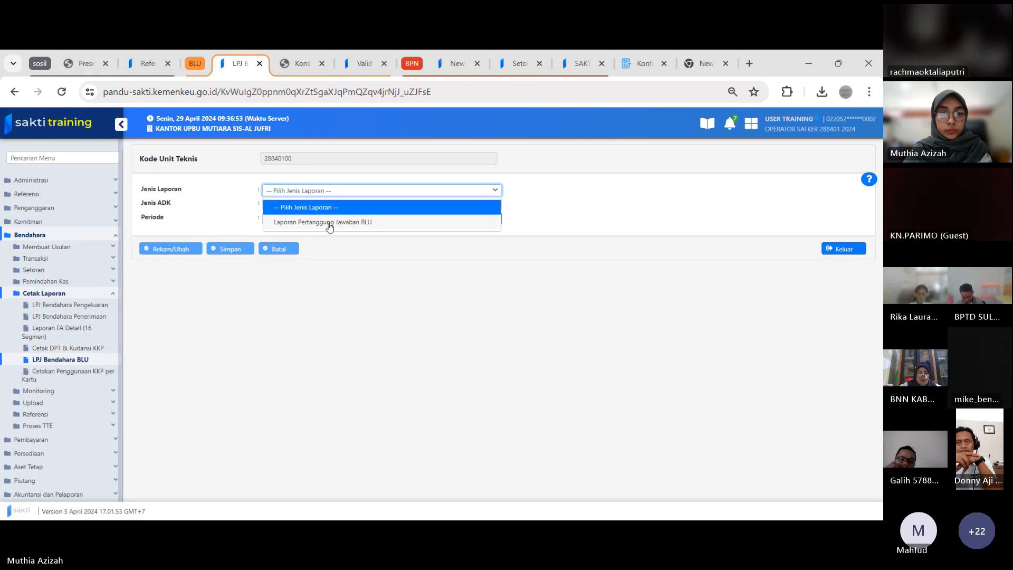
pyautogui.click(330, 223)
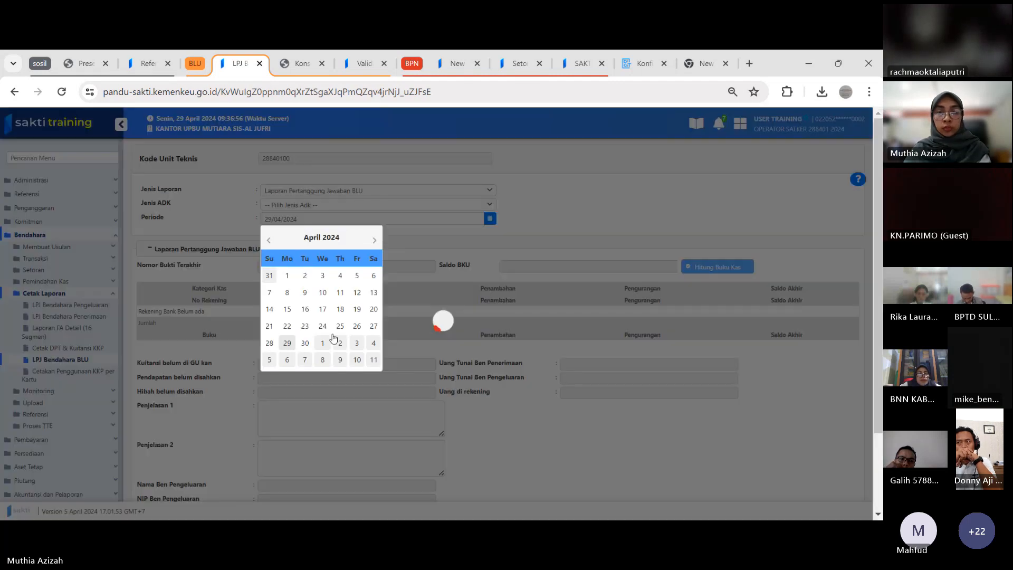
pyautogui.click(785, 347)
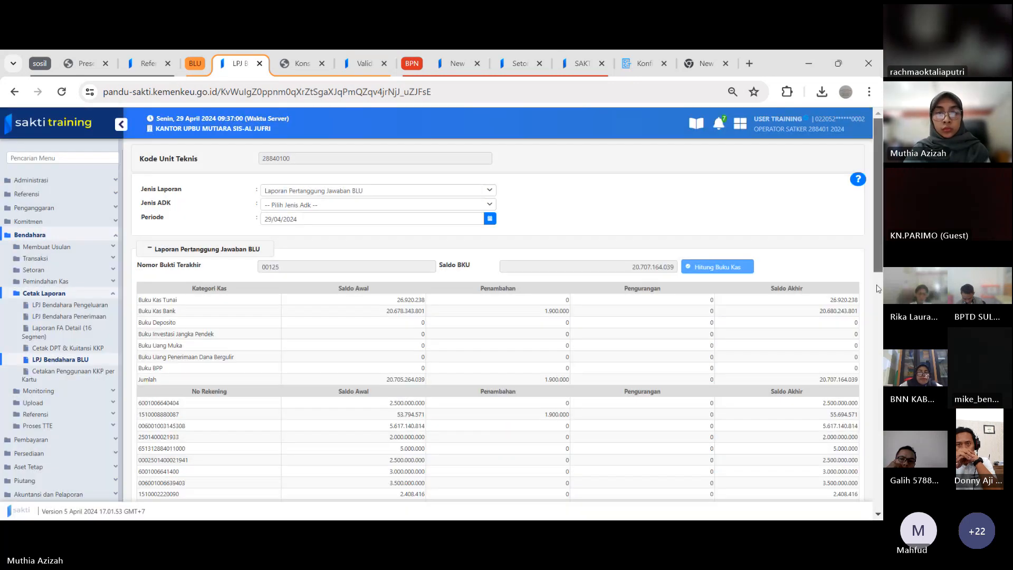
pyautogui.moveTo(877, 246); pyautogui.dragTo(883, 493)
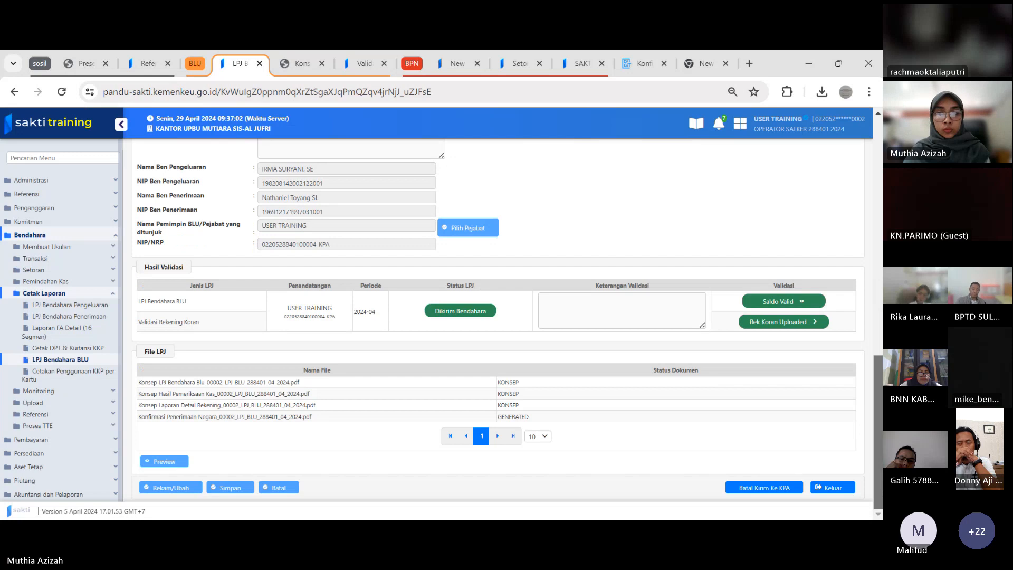
pyautogui.click(364, 64)
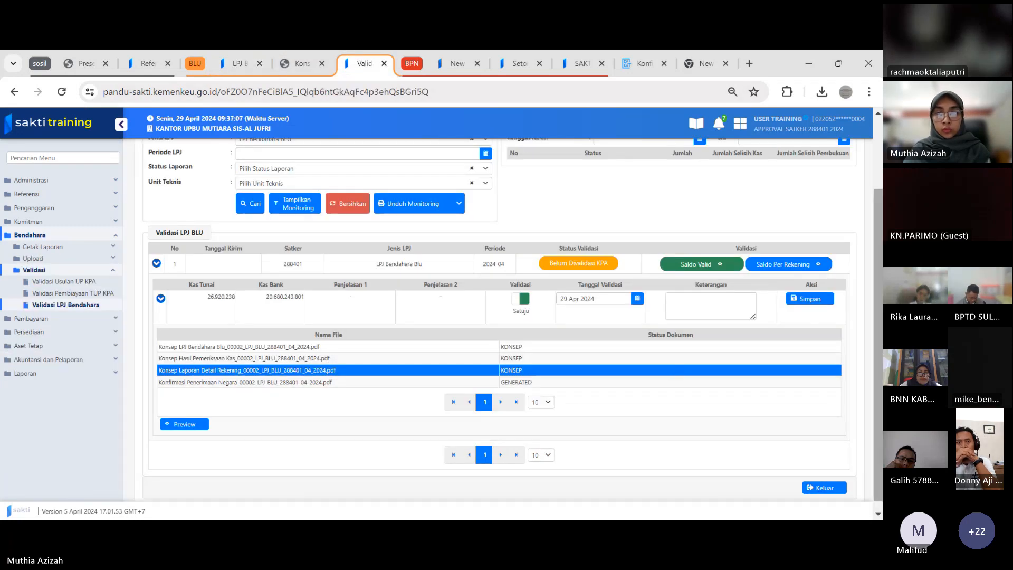
pyautogui.scroll(2, 880, 343)
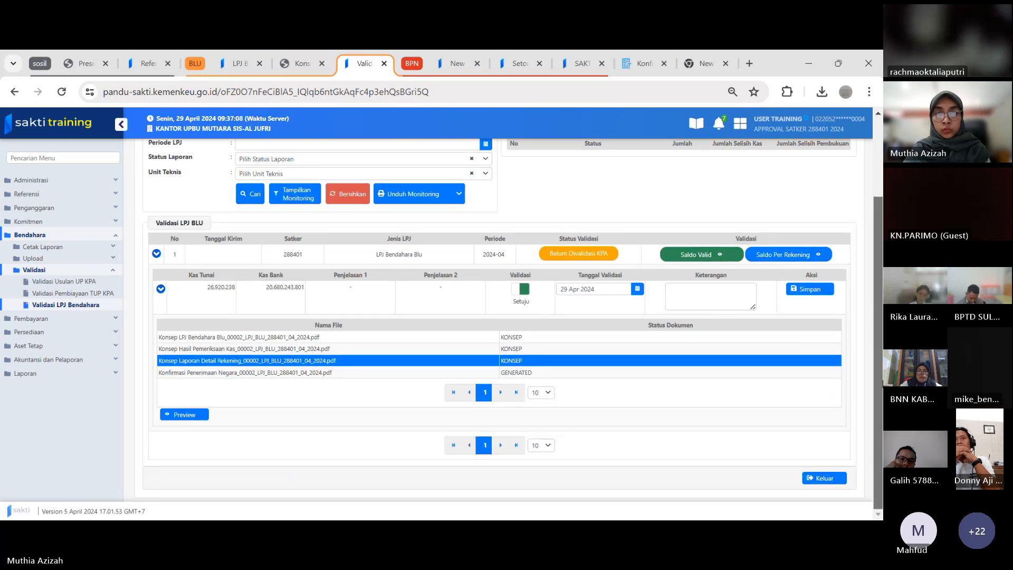
# Save the April 2024 LPJ's approval with status Divalidasi KPA, dismiss the notification and expand the entry's document list
pyautogui.scroll(1, 880, 343)
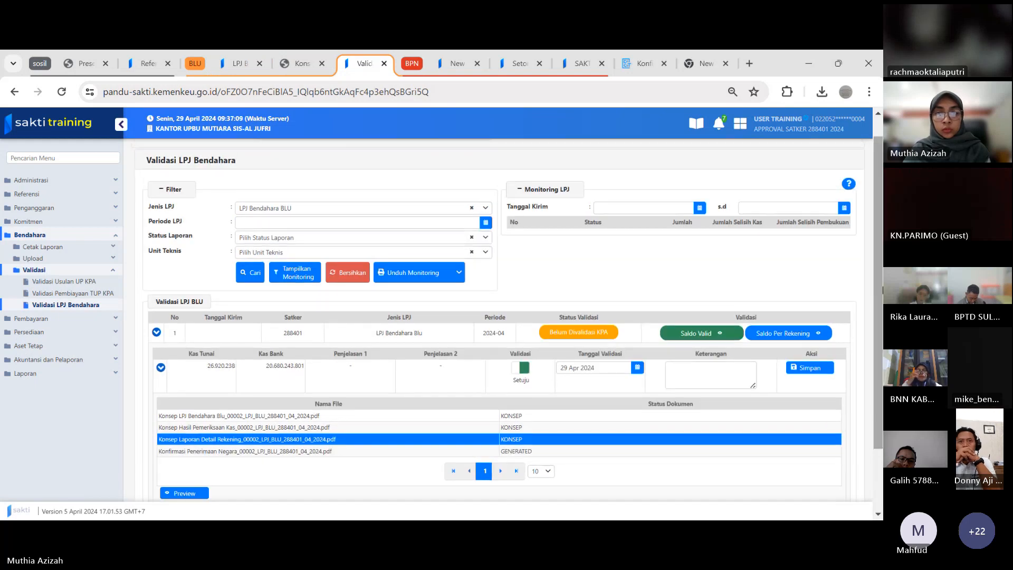
pyautogui.click(802, 369)
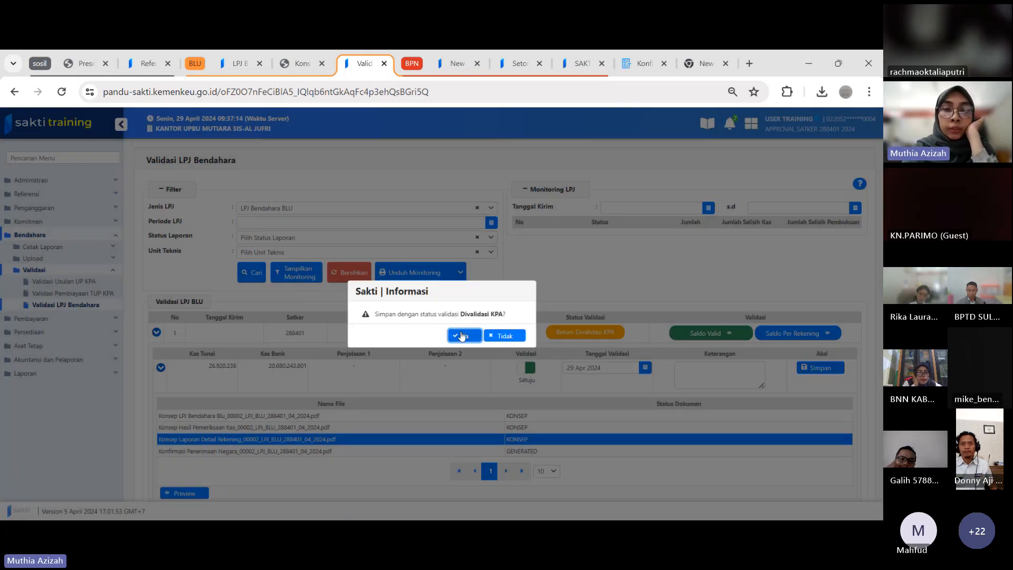
pyautogui.click(462, 336)
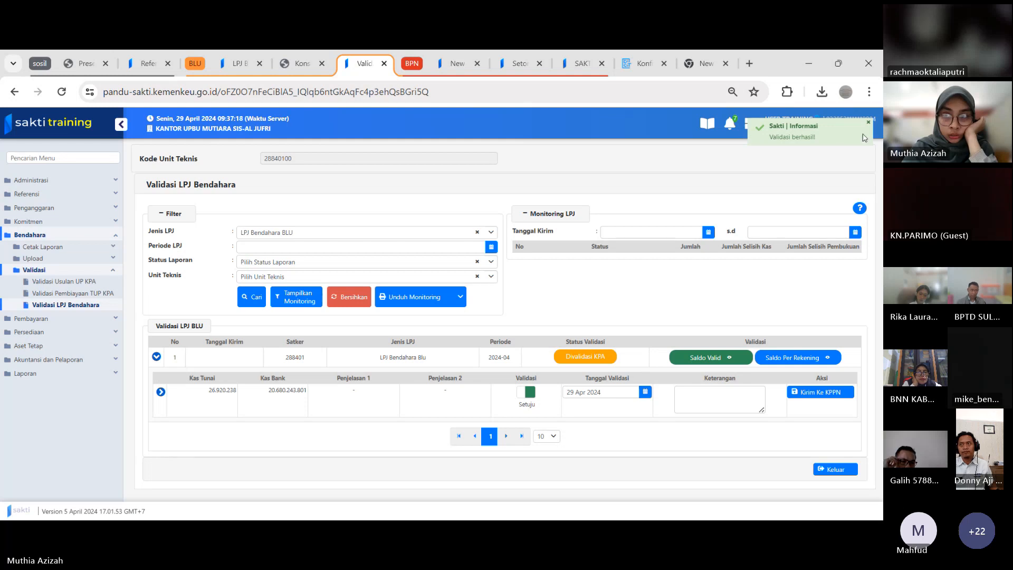
pyautogui.click(871, 125)
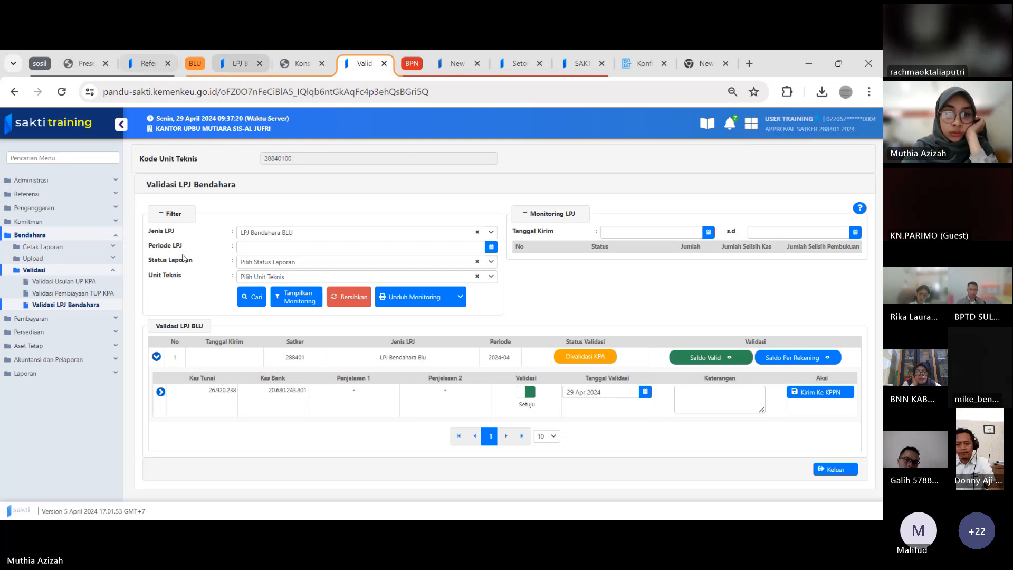
pyautogui.click(160, 392)
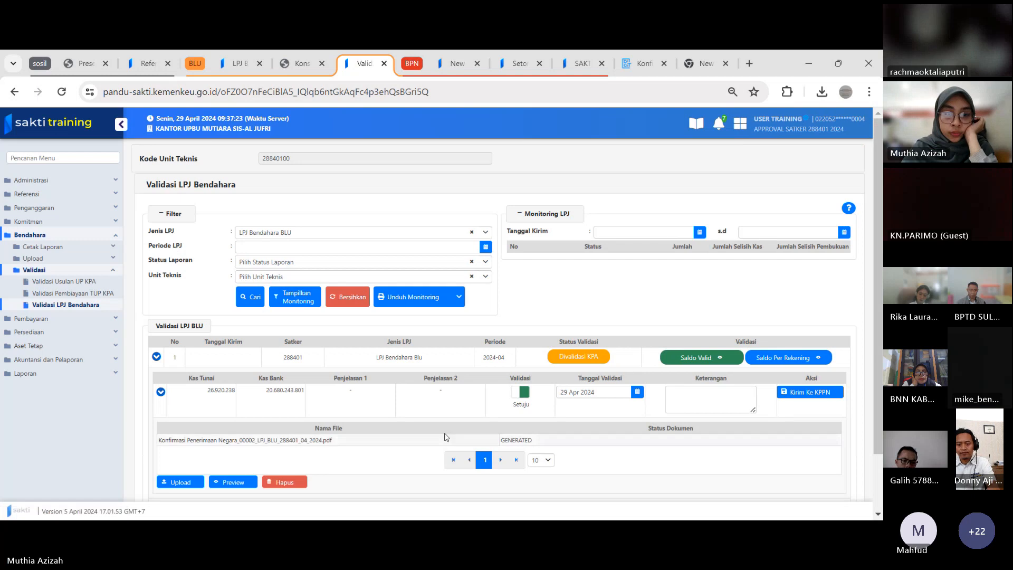
# Glance at the operator's page, return to the approver's page and start a document upload with Jenis Dokumen set to LPJ Bendahara Blu
pyautogui.click(238, 63)
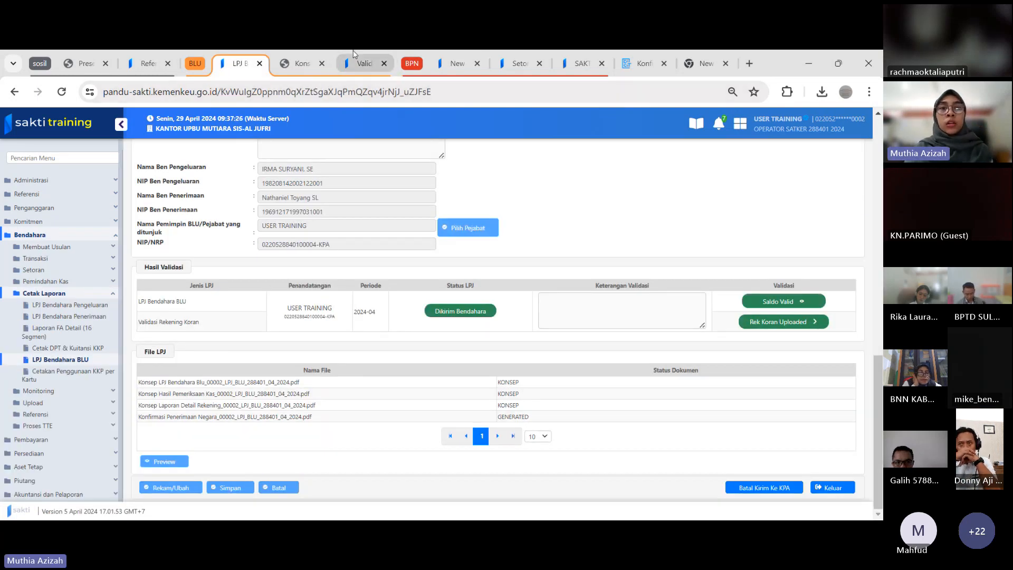
pyautogui.click(354, 56)
pyautogui.click(196, 441)
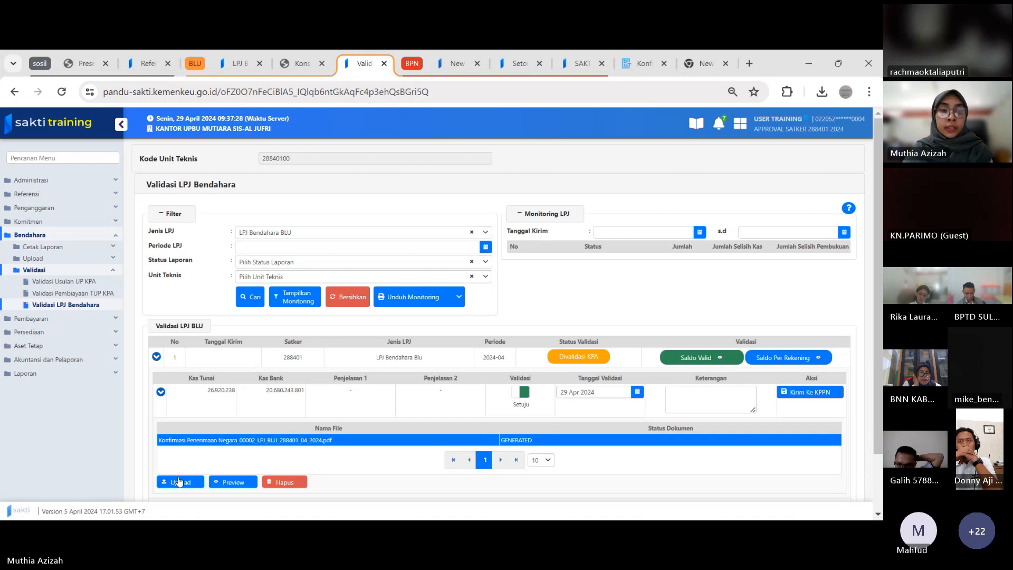
pyautogui.click(177, 483)
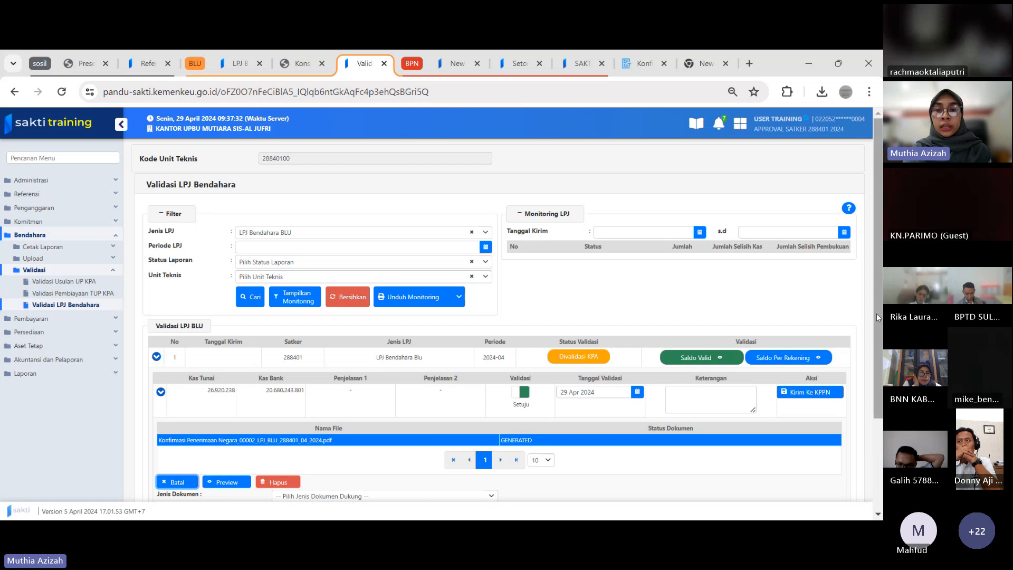
pyautogui.moveTo(876, 314); pyautogui.dragTo(866, 390)
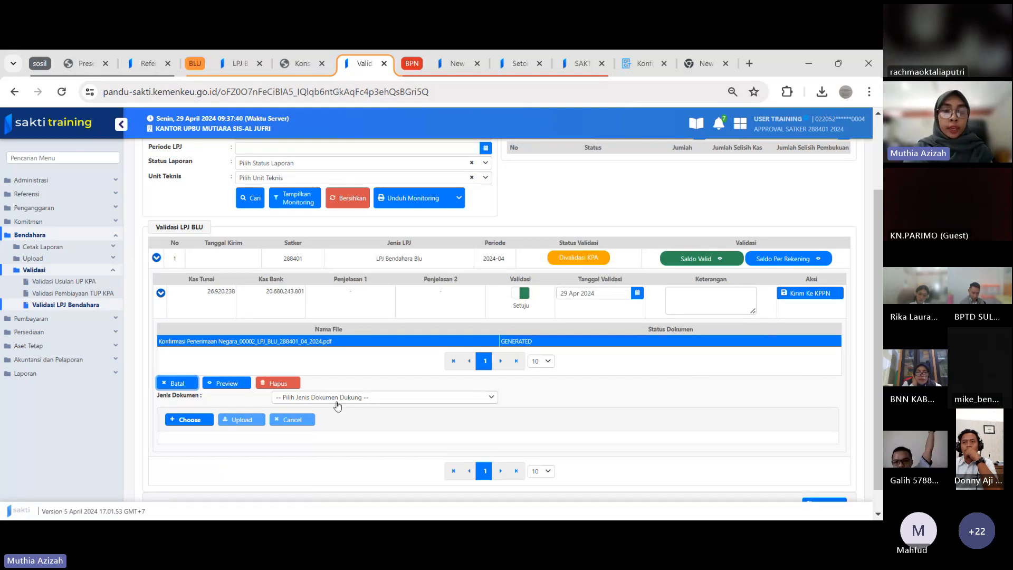
pyautogui.click(318, 397)
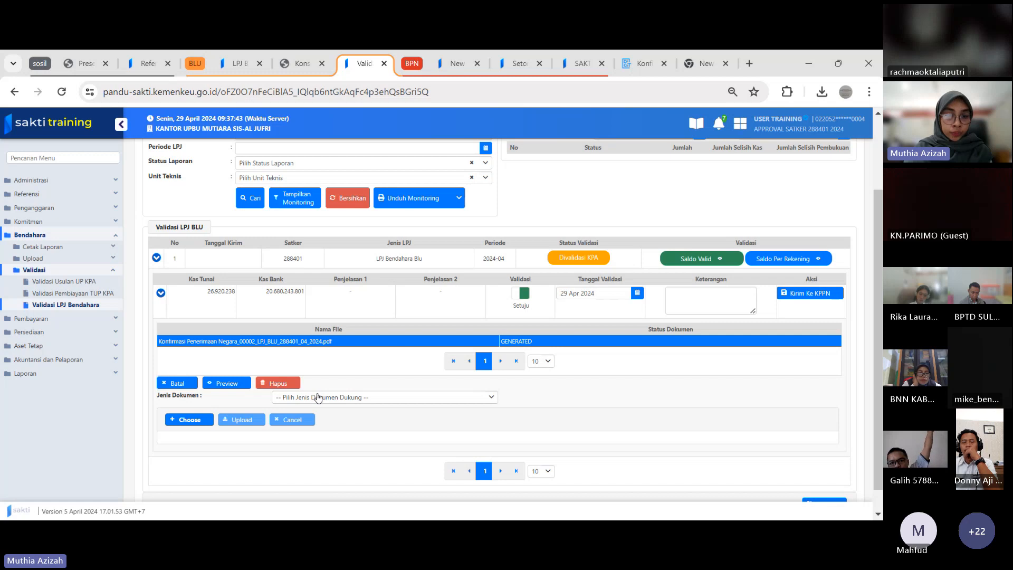
pyautogui.click(320, 416)
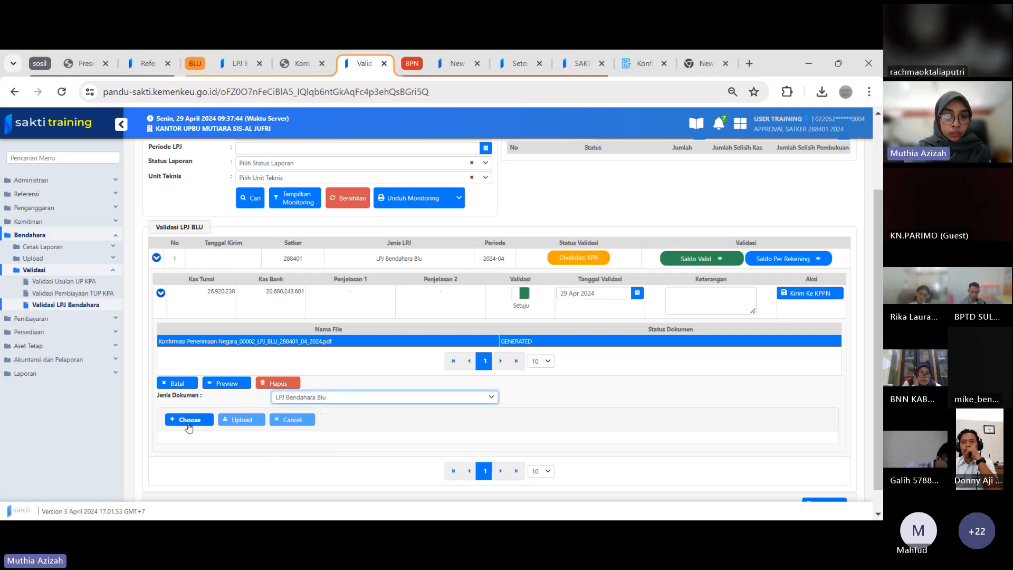
# Choose Konsep LPJ Bendahara Blu_00002_LPJ_BLU_288401_04_2024 from Downloads and upload it to the validated LPJ
pyautogui.click(191, 420)
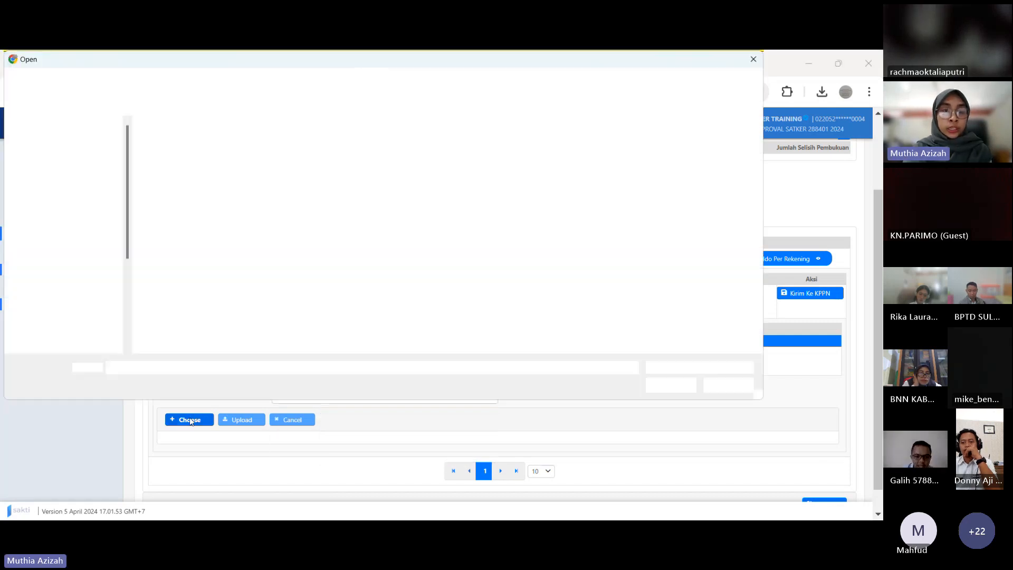
pyautogui.click(194, 156)
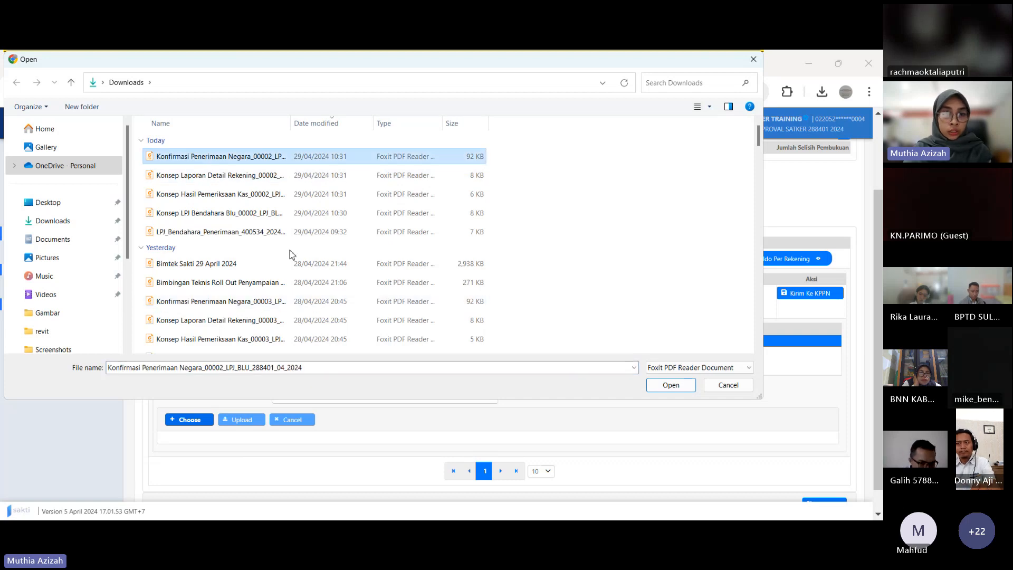
pyautogui.click(245, 213)
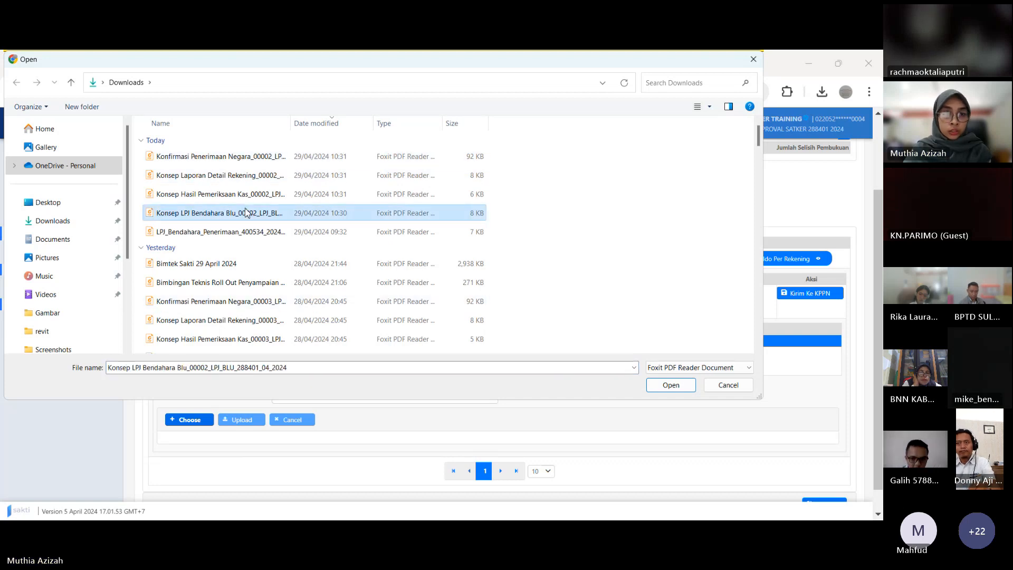
pyautogui.click(671, 385)
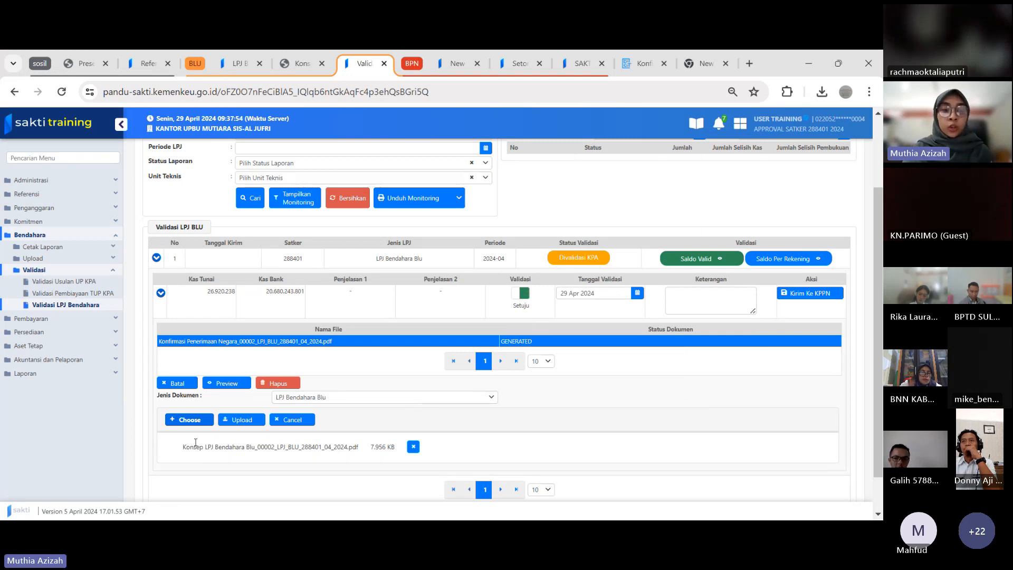
pyautogui.click(237, 419)
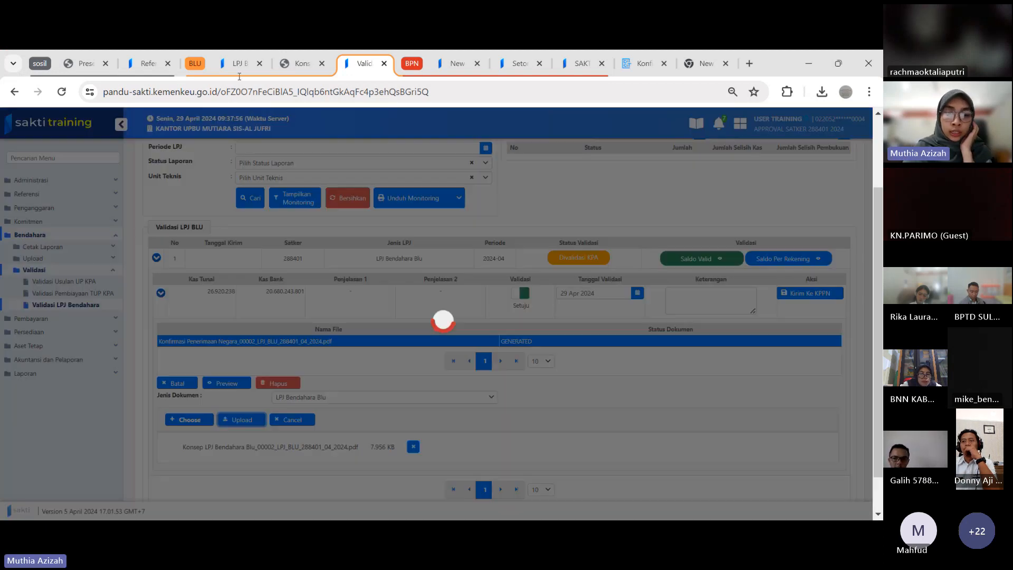
# Reopen LPJ Bendahara BLU on the operator's page and load Laporan Pertanggung Jawaban BLU for the period 29/04/2024
pyautogui.click(238, 63)
pyautogui.click(83, 359)
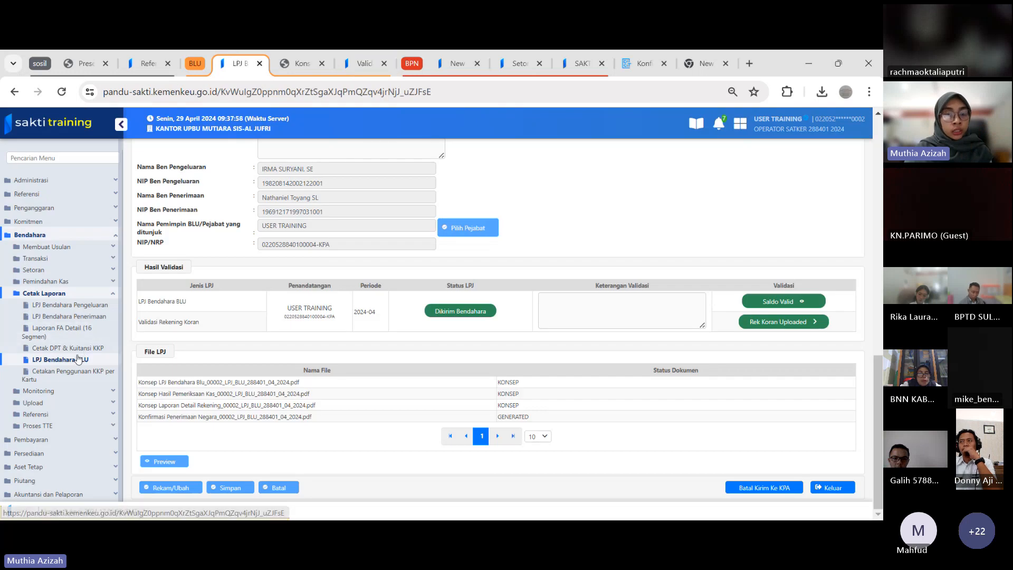
pyautogui.click(64, 348)
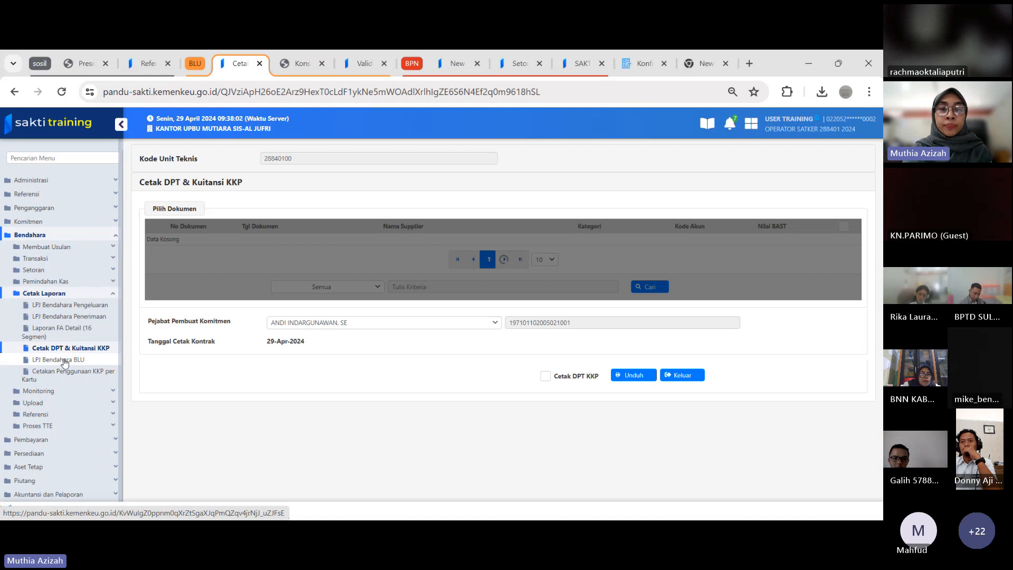
pyautogui.click(64, 360)
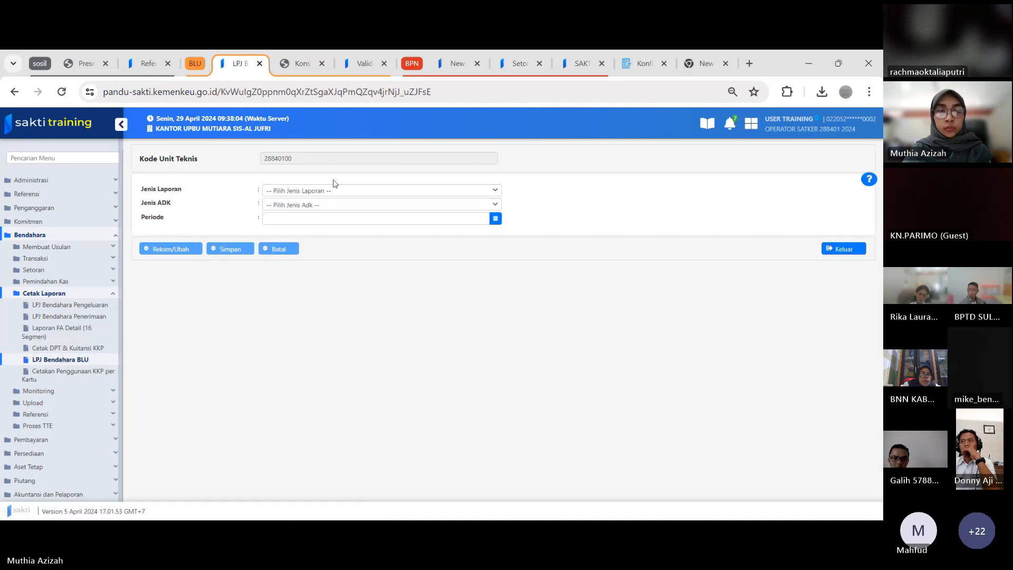
pyautogui.click(332, 191)
pyautogui.click(323, 222)
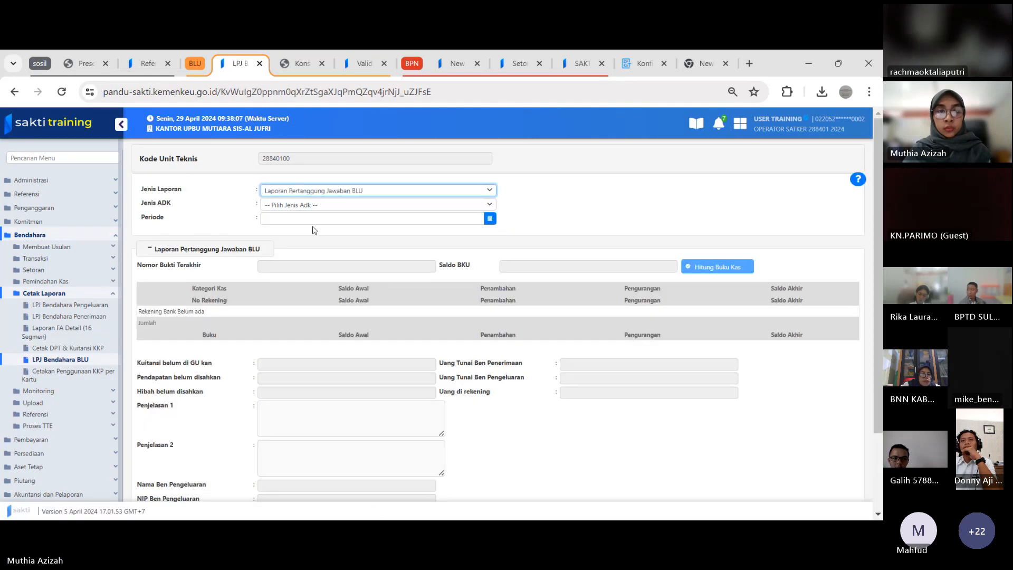
pyautogui.click(314, 222)
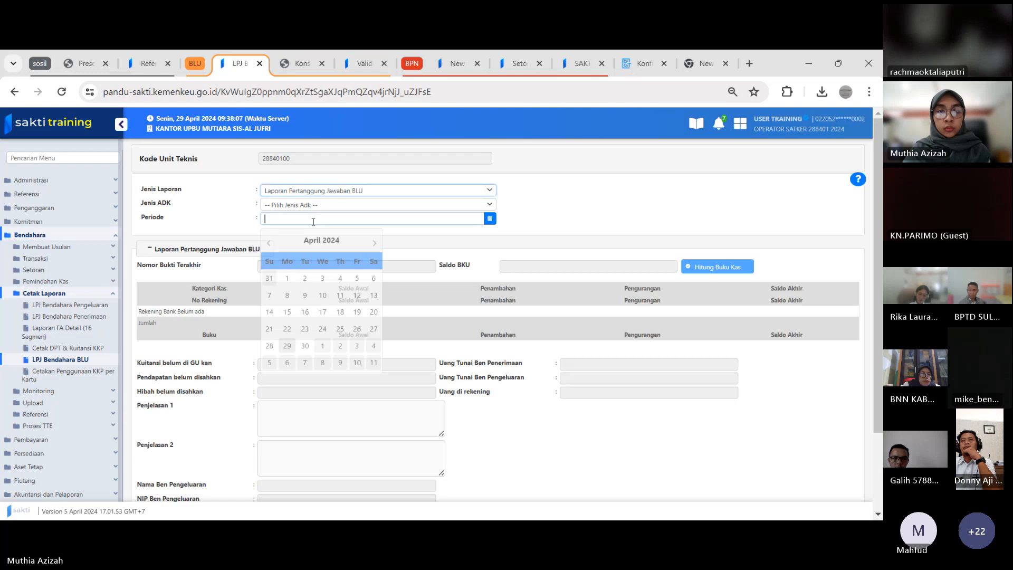
pyautogui.click(288, 344)
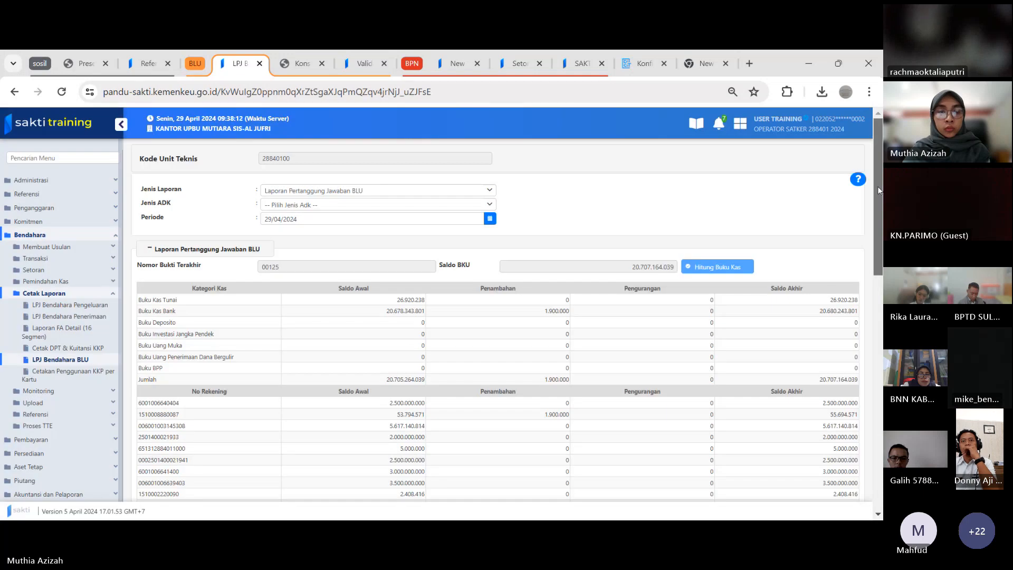
# Review the operator's Hasil Validasi and File LPJ sections, selecting and deselecting the Konfirmasi Penerimaan Negara document
pyautogui.moveTo(878, 187); pyautogui.dragTo(881, 458)
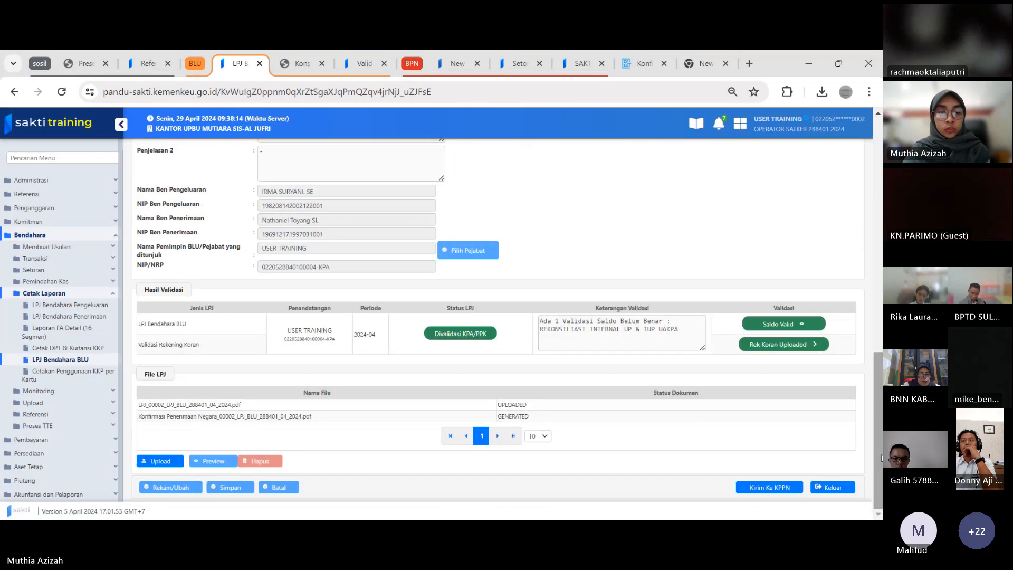
pyautogui.click(215, 416)
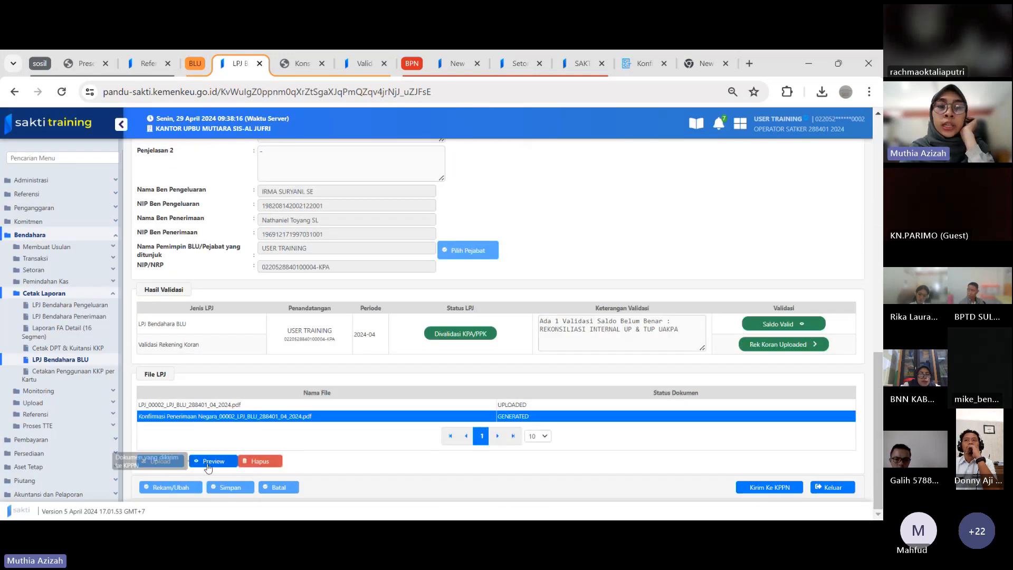
pyautogui.click(179, 417)
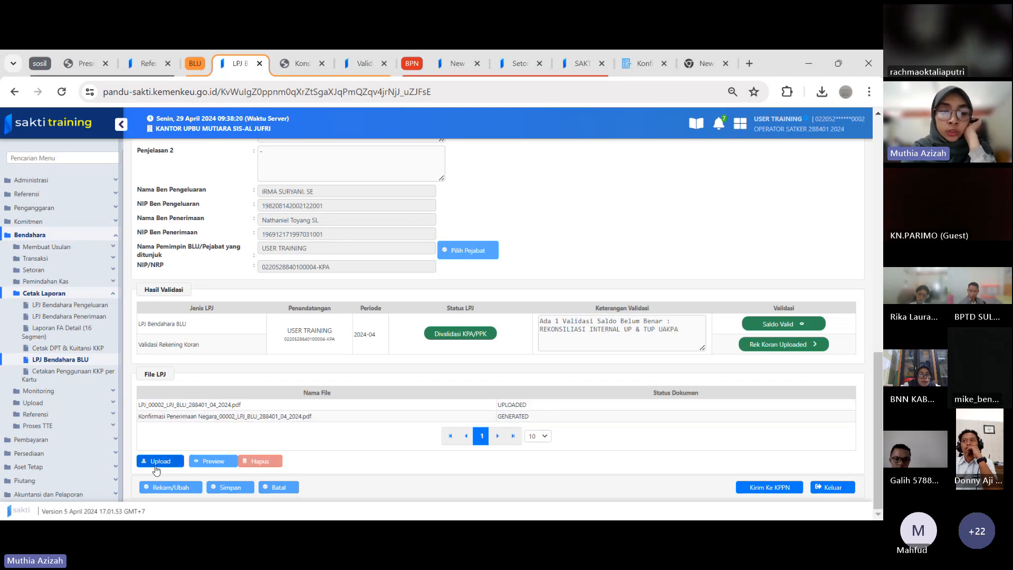
# Upload Konsep Hasil Pemeriksaan Kas_00002_LPJ_BLU_288401_04_2024 to File LPJ with Jenis Dokumen set to Hasil Pemeriksaan kas
pyautogui.click(158, 461)
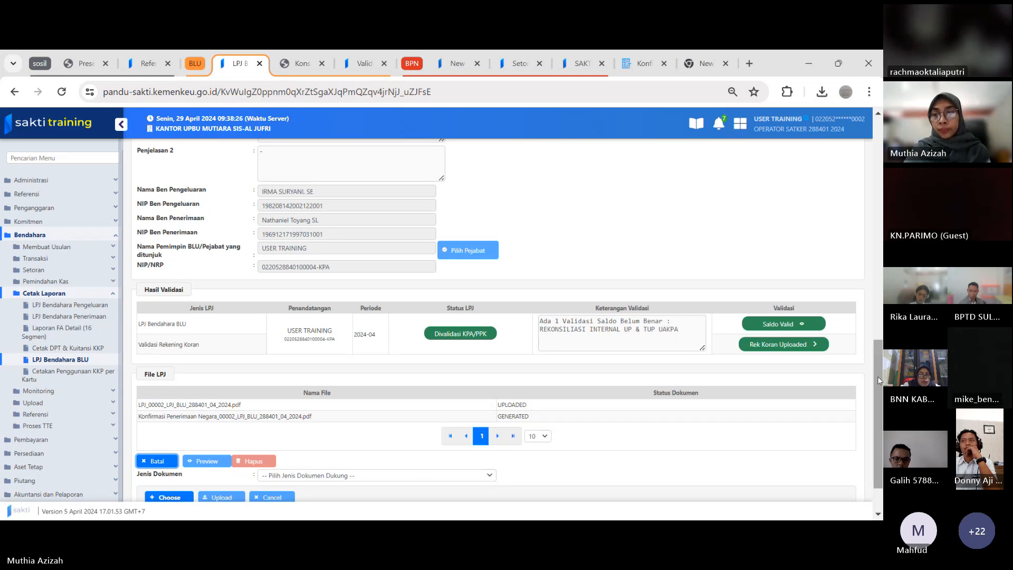
pyautogui.scroll(-1, 874, 410)
pyautogui.click(413, 419)
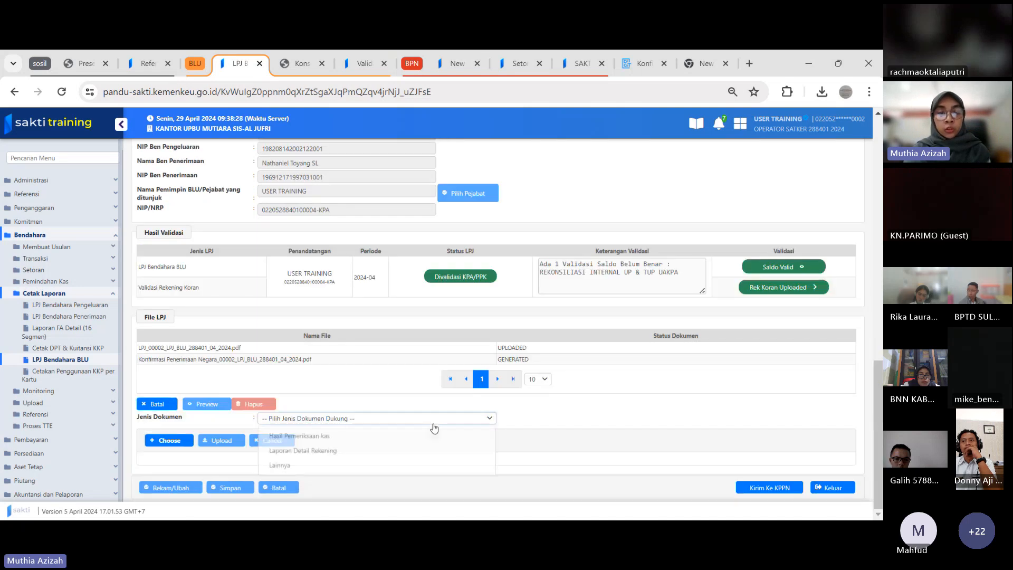
pyautogui.click(340, 440)
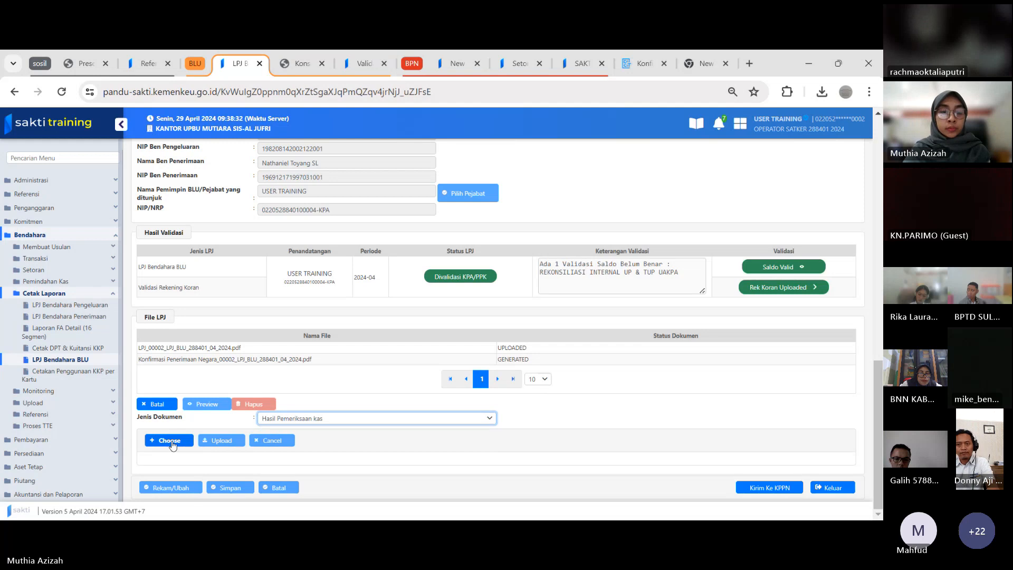
pyautogui.click(172, 445)
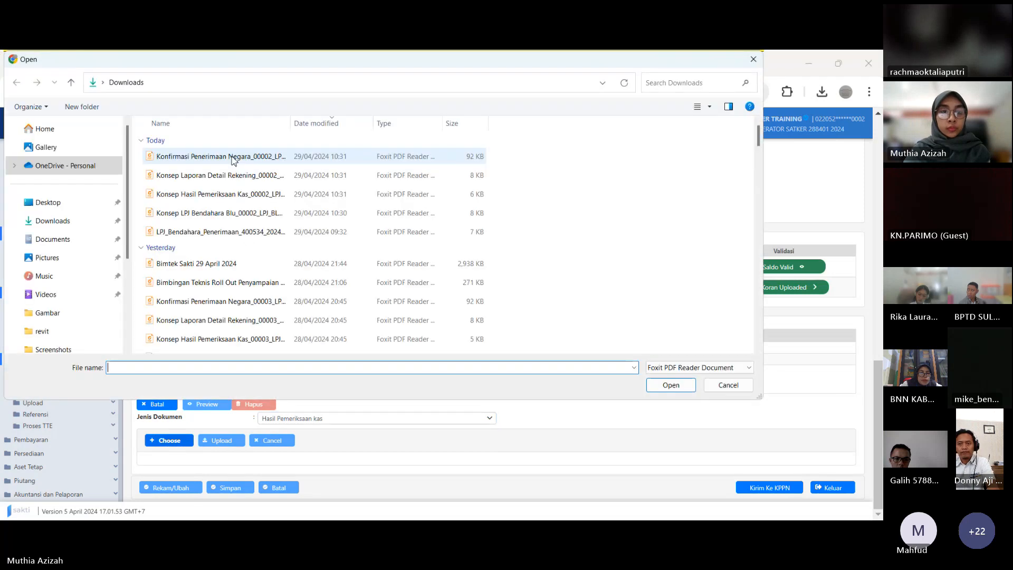
pyautogui.click(201, 196)
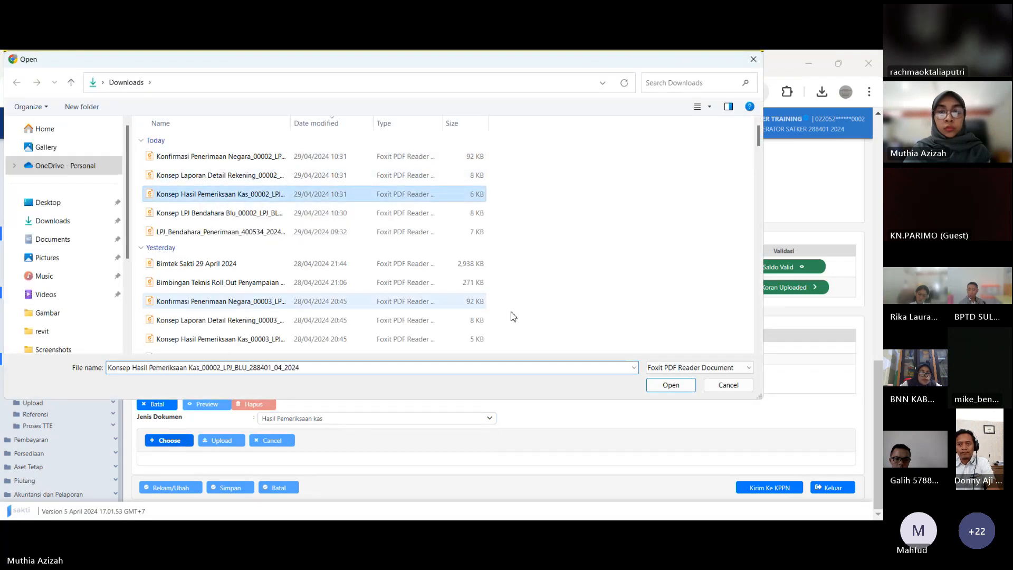
pyautogui.click(670, 385)
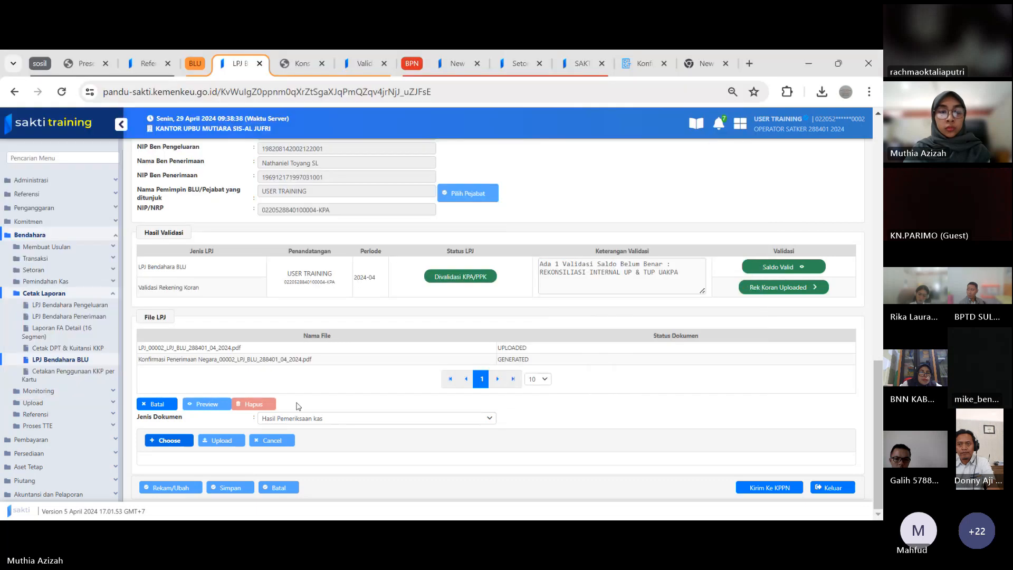
pyautogui.click(215, 444)
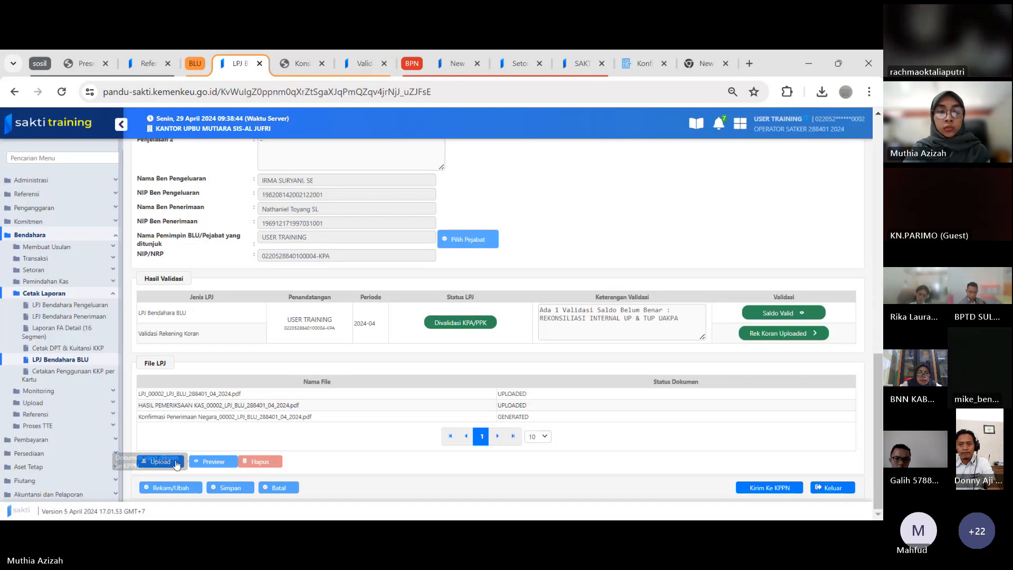
# Start another File LPJ upload and set Jenis Dokumen to Laporan Detail Rekening
pyautogui.click(154, 463)
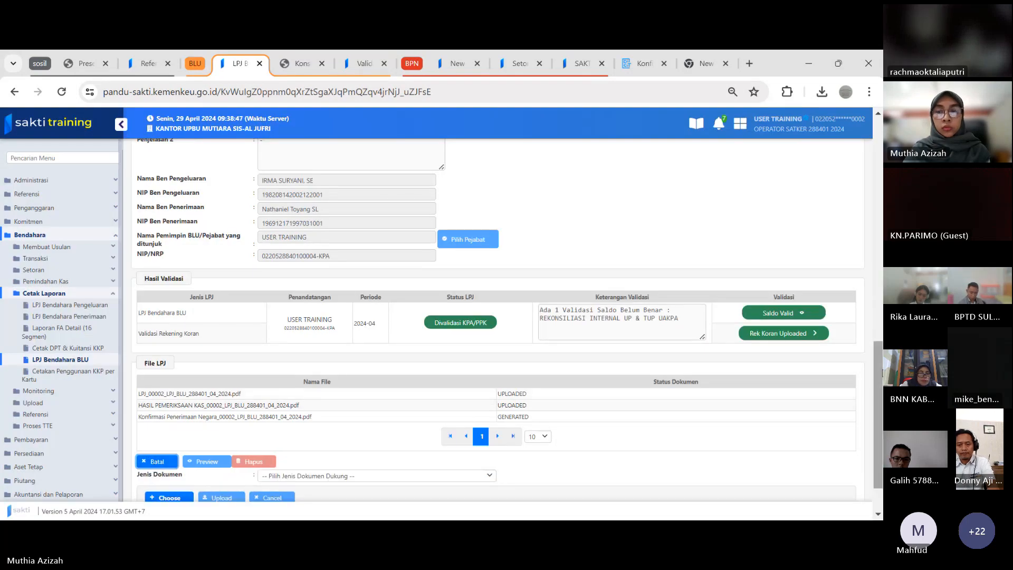
pyautogui.scroll(-1, 206, 496)
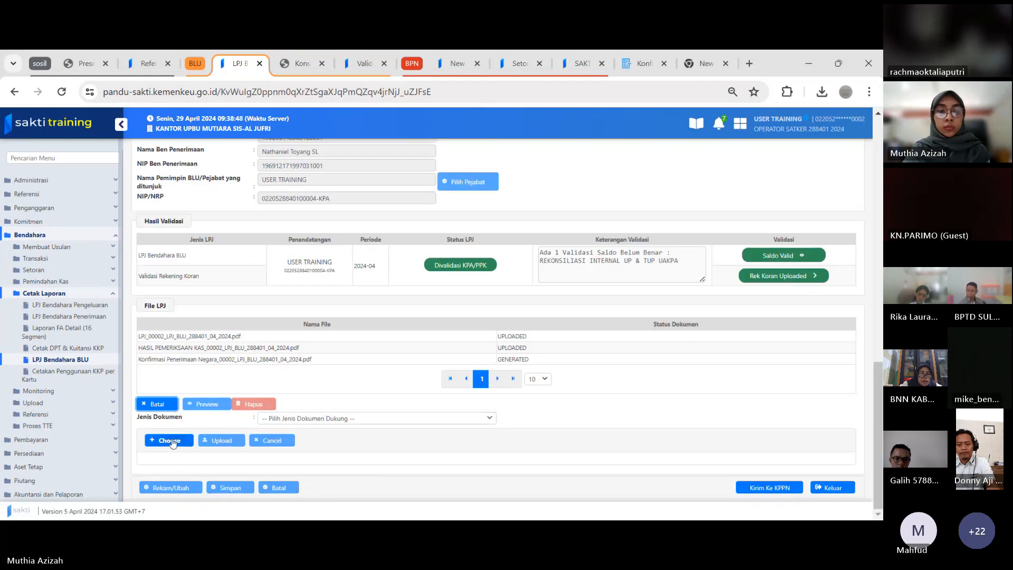
pyautogui.click(170, 440)
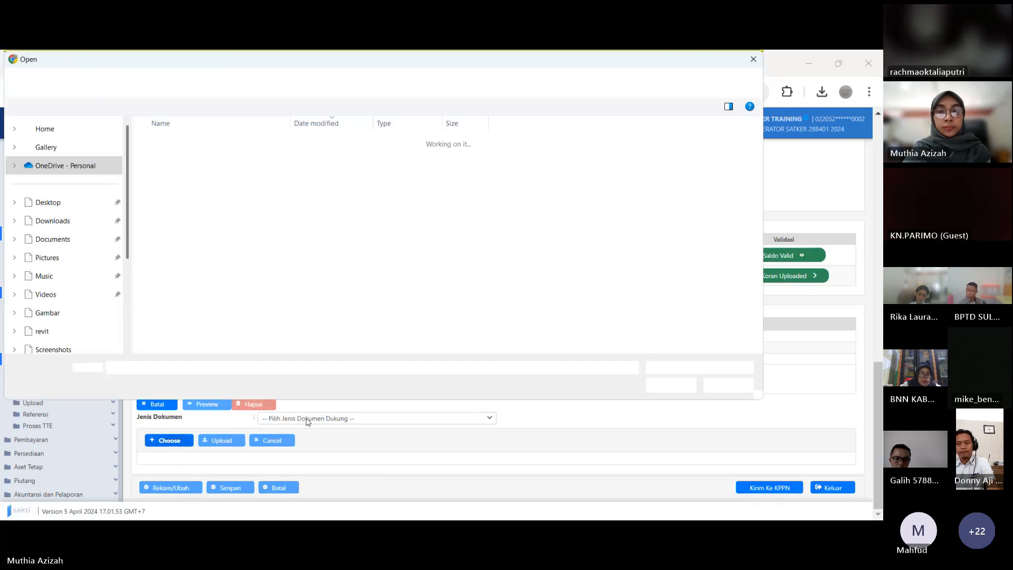
pyautogui.click(736, 387)
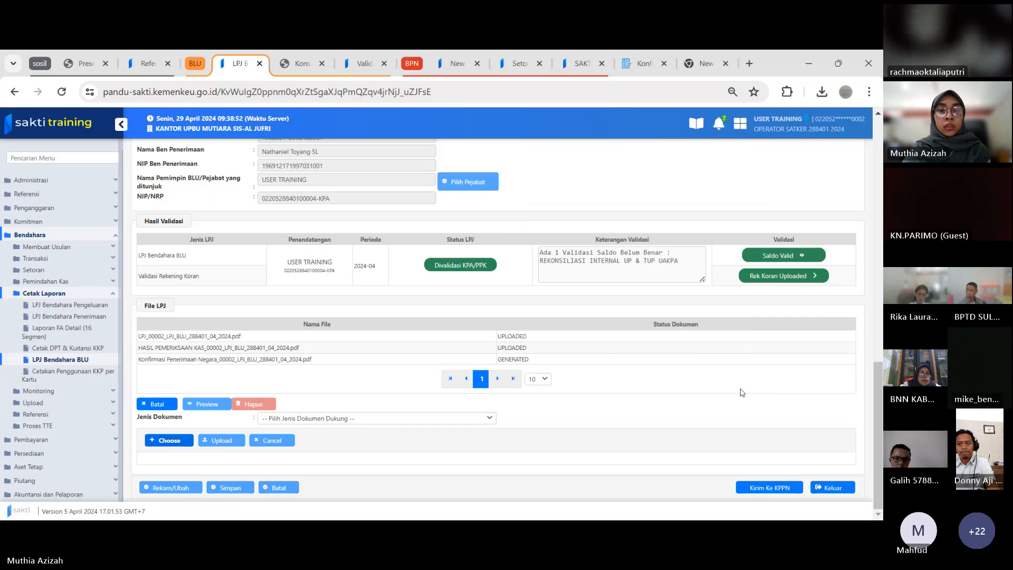
pyautogui.click(361, 424)
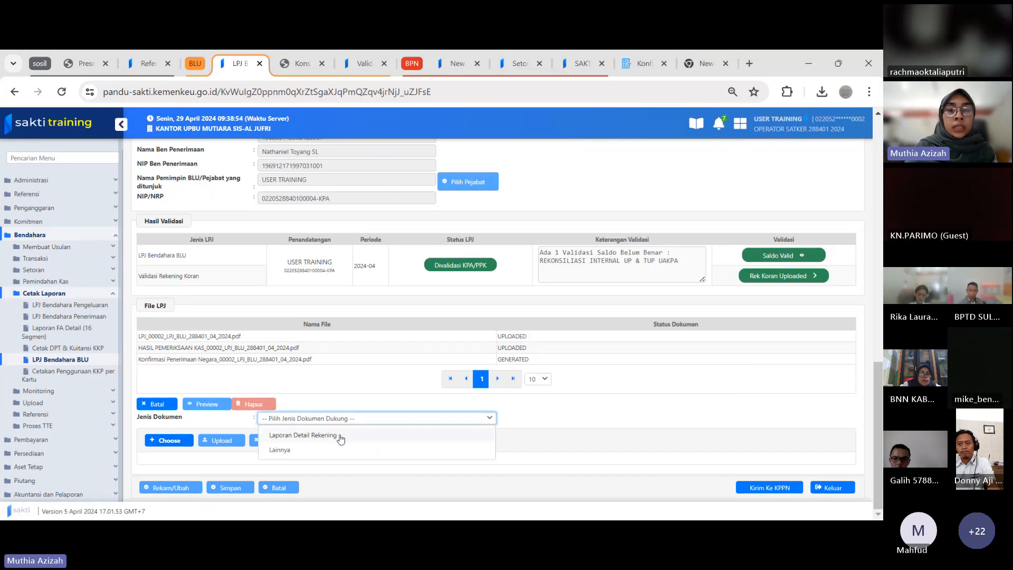
pyautogui.click(339, 436)
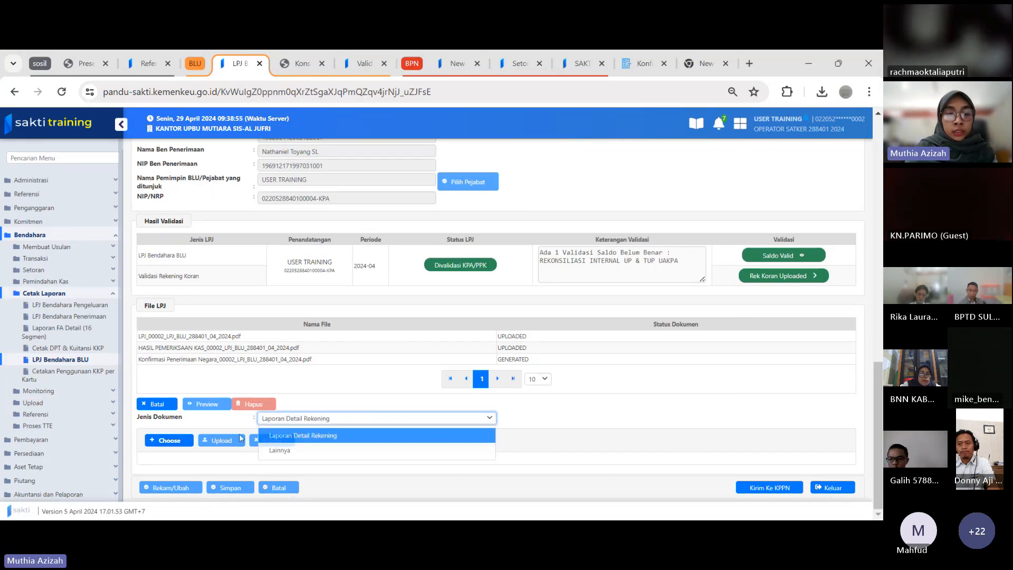
pyautogui.click(289, 418)
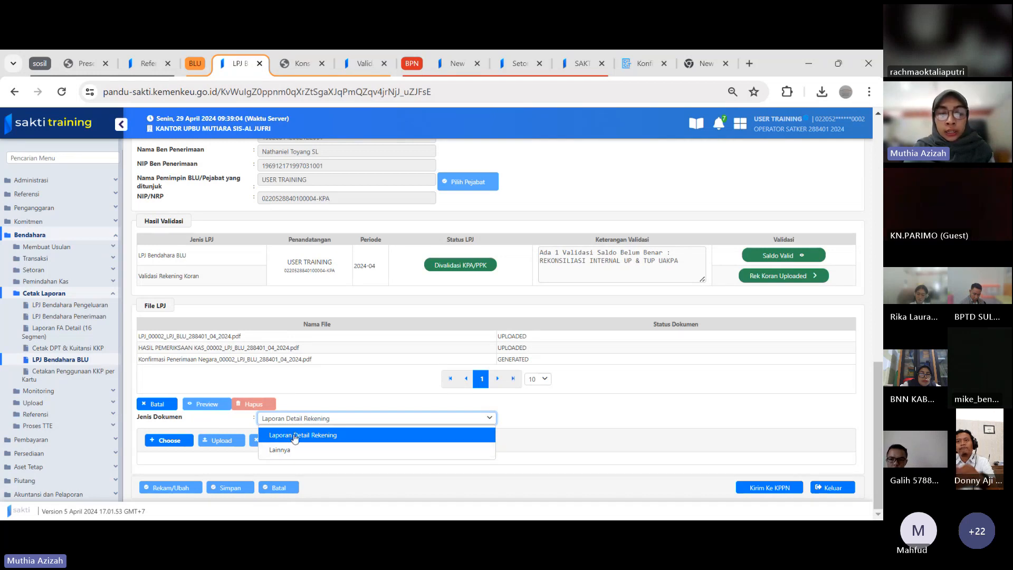
pyautogui.click(296, 436)
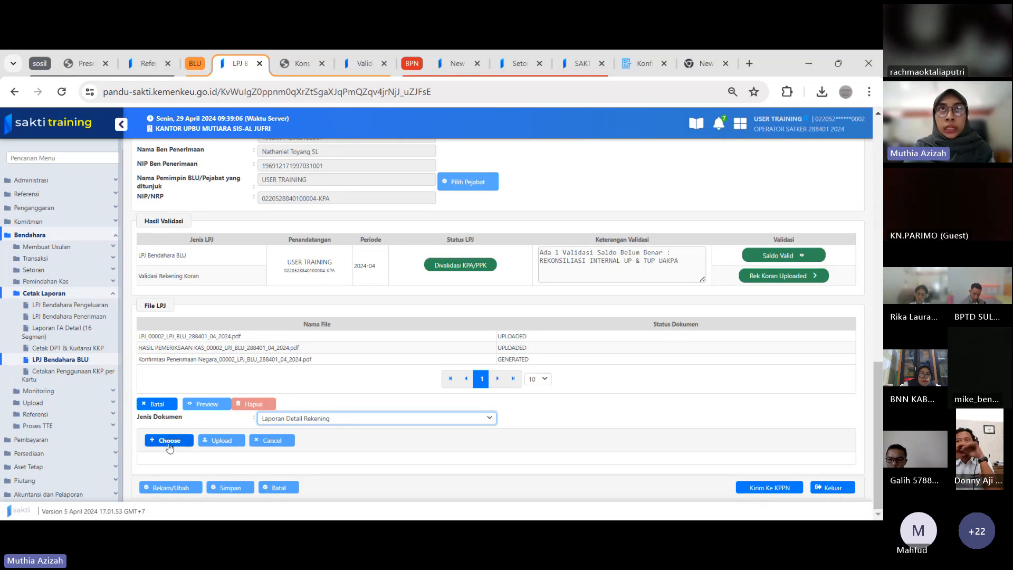
# Choose Konsep Laporan Detail Rekening_00002_LPJ_BLU_288401_04_2024 from Downloads and upload it to File LPJ
pyautogui.click(169, 442)
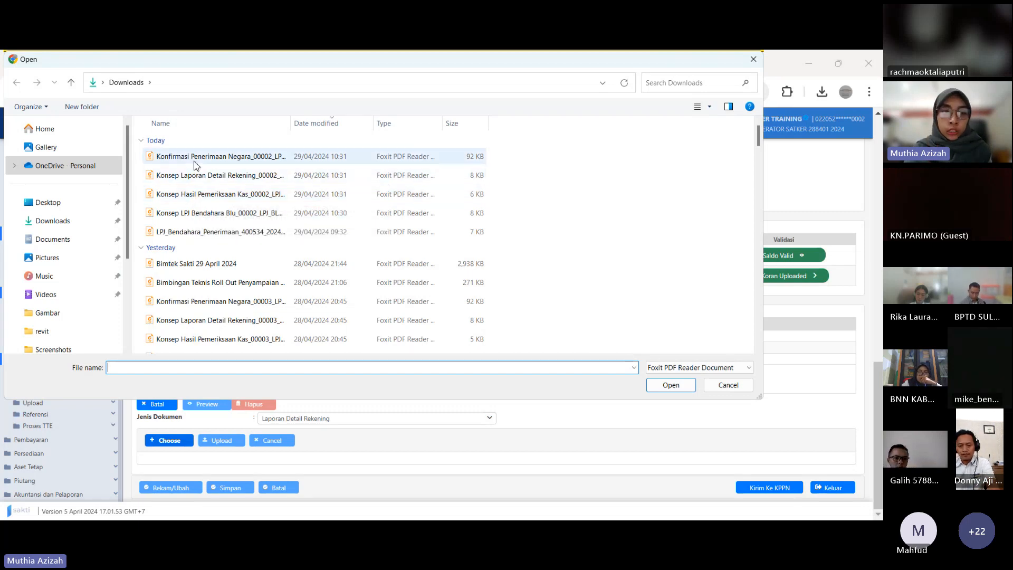
pyautogui.click(196, 178)
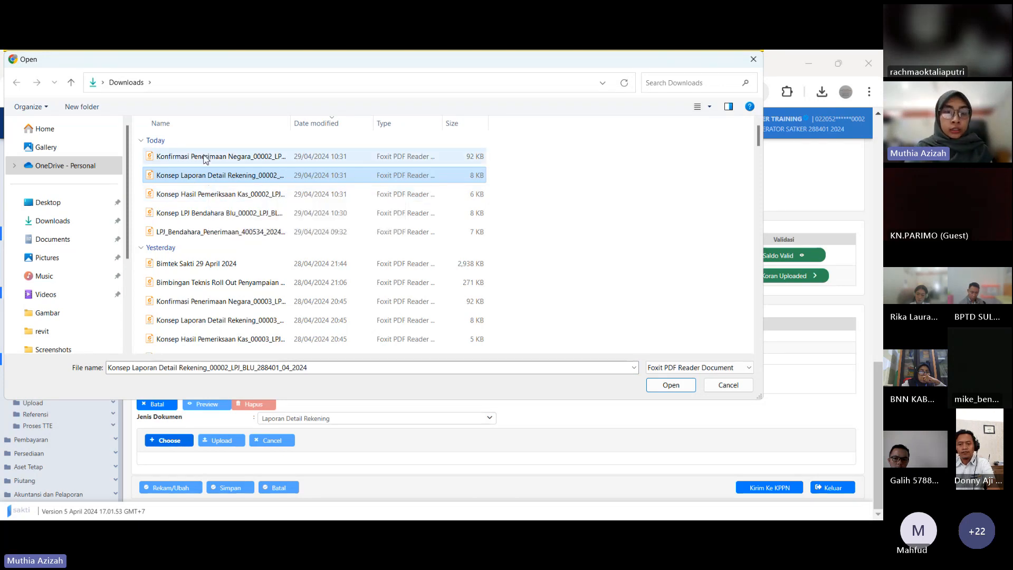
pyautogui.click(200, 157)
pyautogui.click(203, 178)
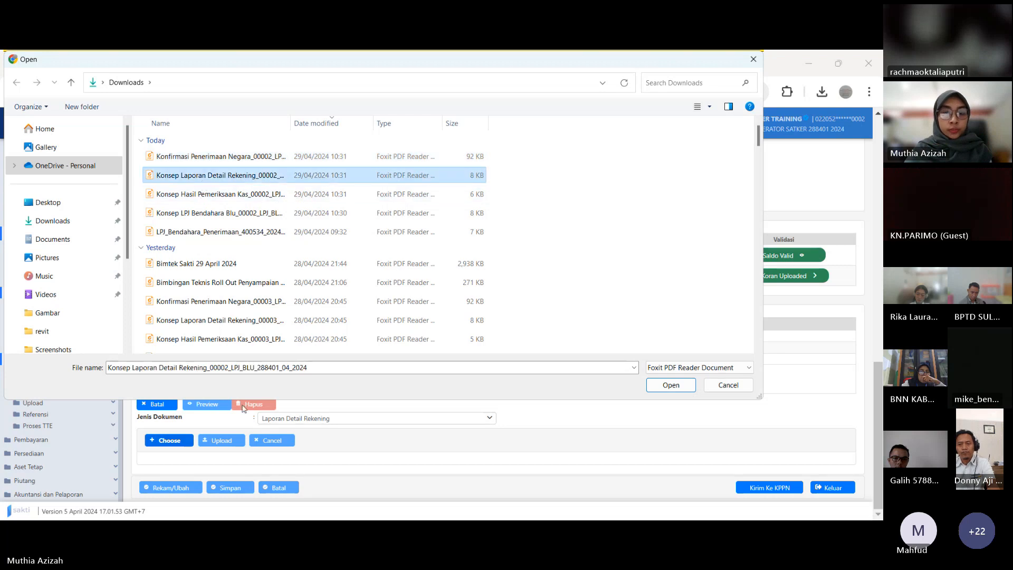
pyautogui.click(670, 385)
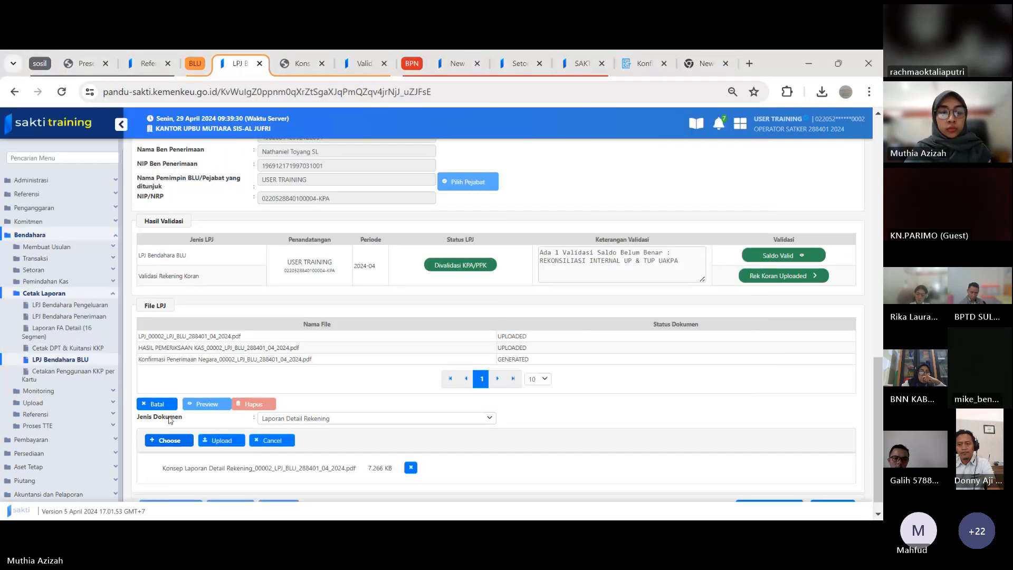
pyautogui.click(217, 440)
pyautogui.click(217, 440)
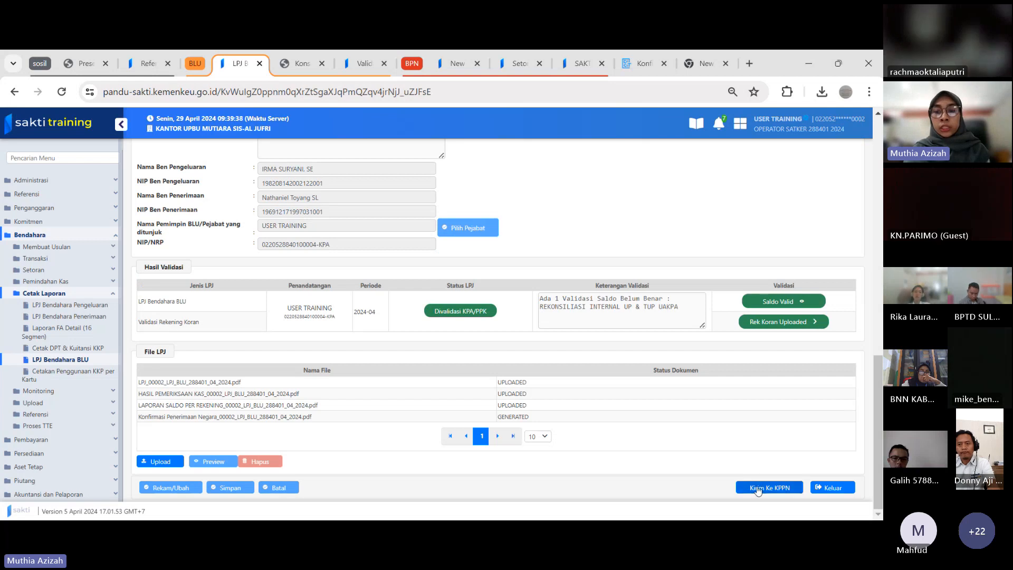
# Send the 2024-04 LPJ Bendahara BLU to the KPPN from the approver's Validasi LPJ Bendahara page, confirming the status Dikirim Ke KPPN
pyautogui.click(363, 63)
pyautogui.click(817, 316)
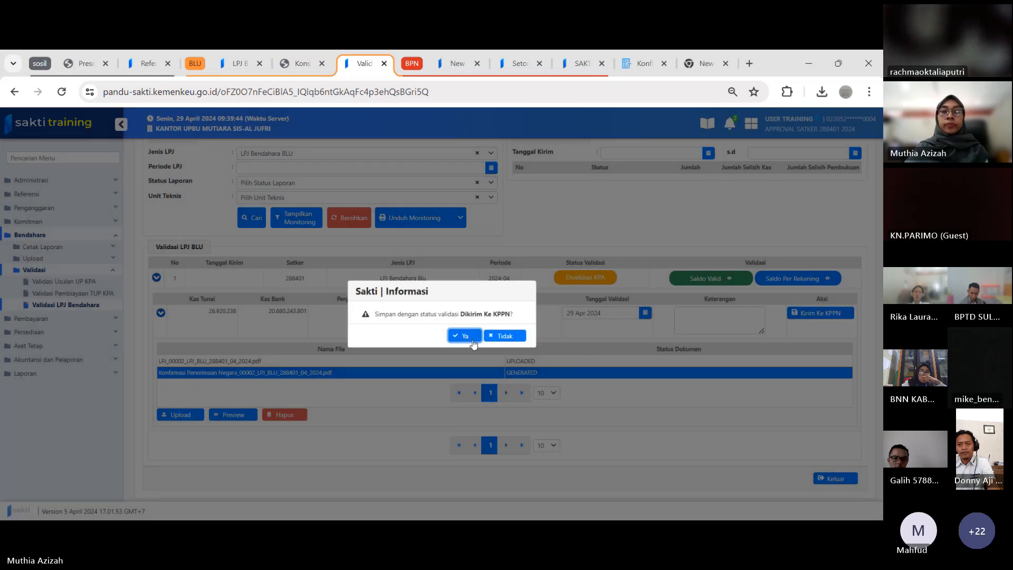
pyautogui.click(471, 340)
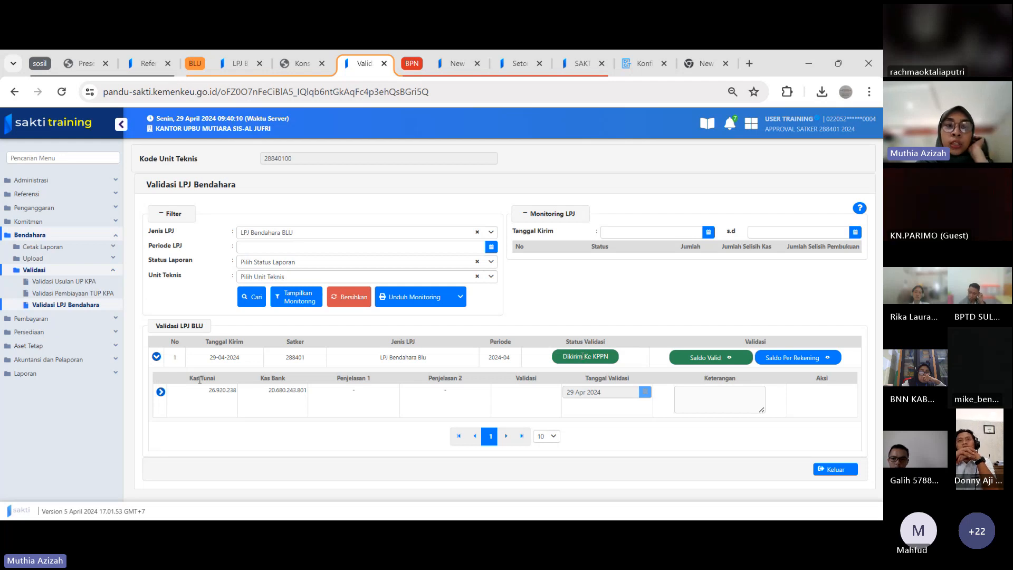
# Review the operator's LPJ Bendahara BLU page, from the cash and account balances to the Hasil Validasi and File LPJ sections
pyautogui.click(237, 63)
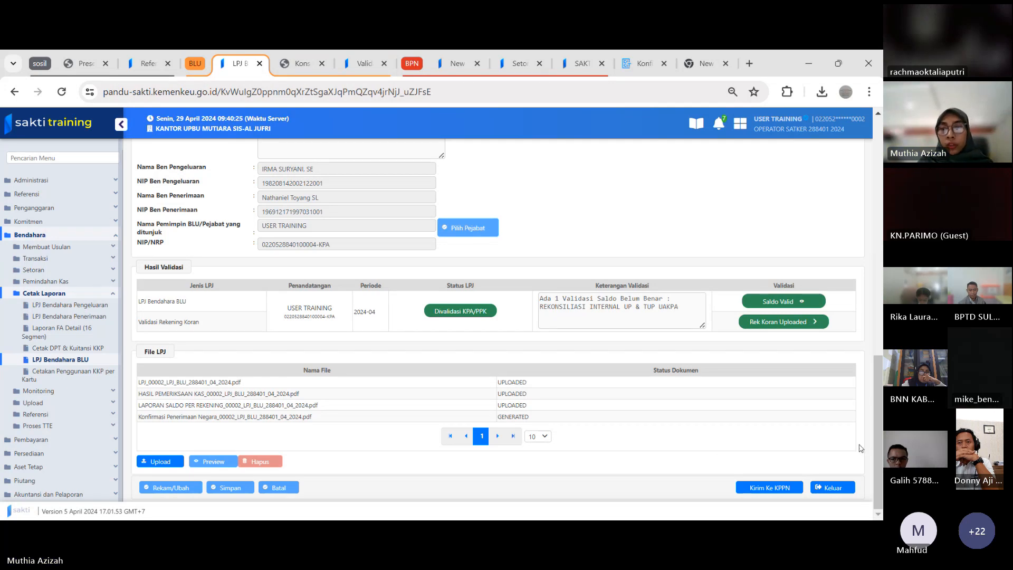
pyautogui.moveTo(872, 445); pyautogui.dragTo(874, 179)
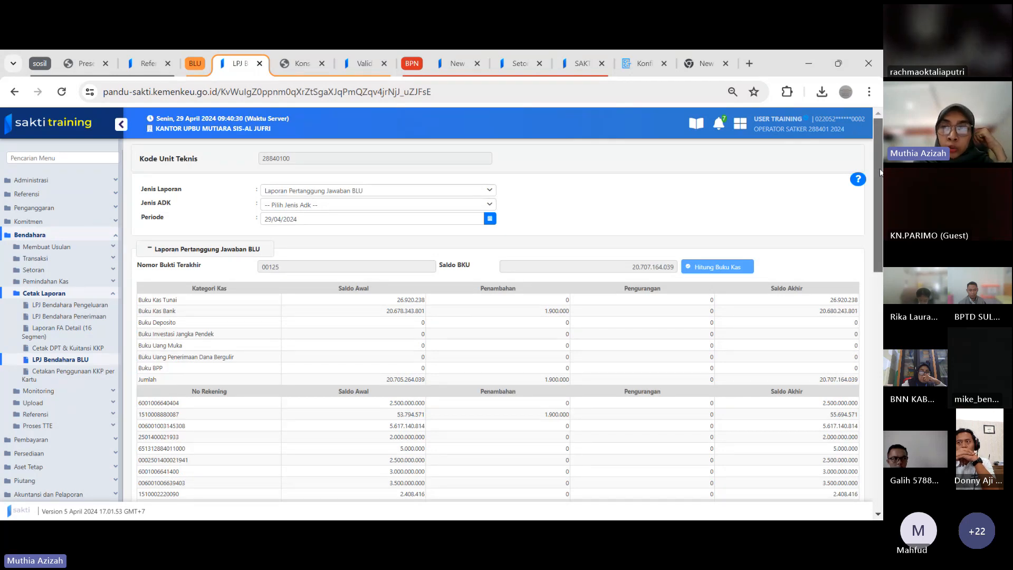
pyautogui.moveTo(879, 169); pyautogui.dragTo(864, 371)
pyautogui.scroll(-2, 864, 371)
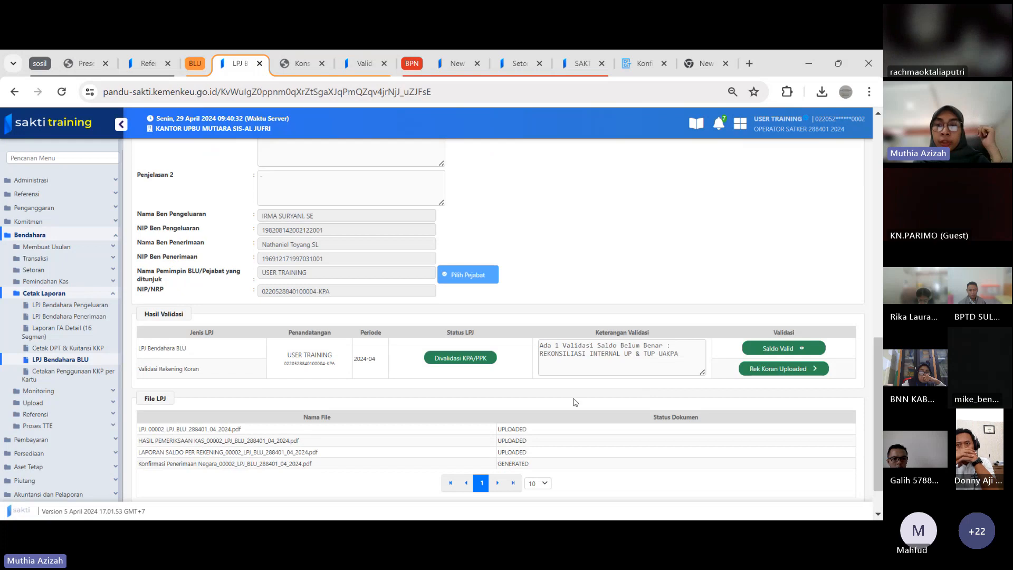
pyautogui.scroll(-2, 878, 444)
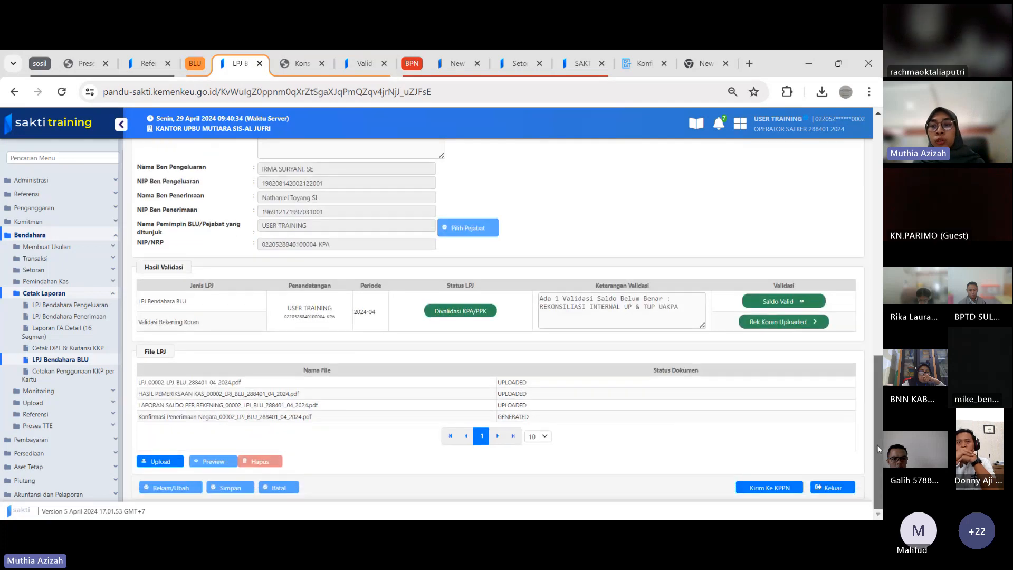
pyautogui.click(61, 359)
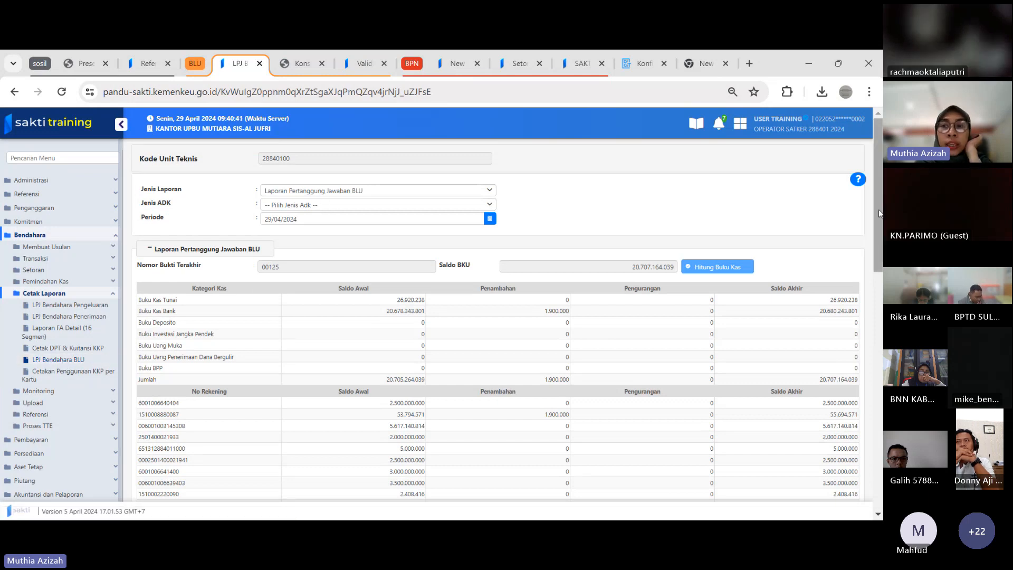
pyautogui.moveTo(879, 251); pyautogui.dragTo(879, 491)
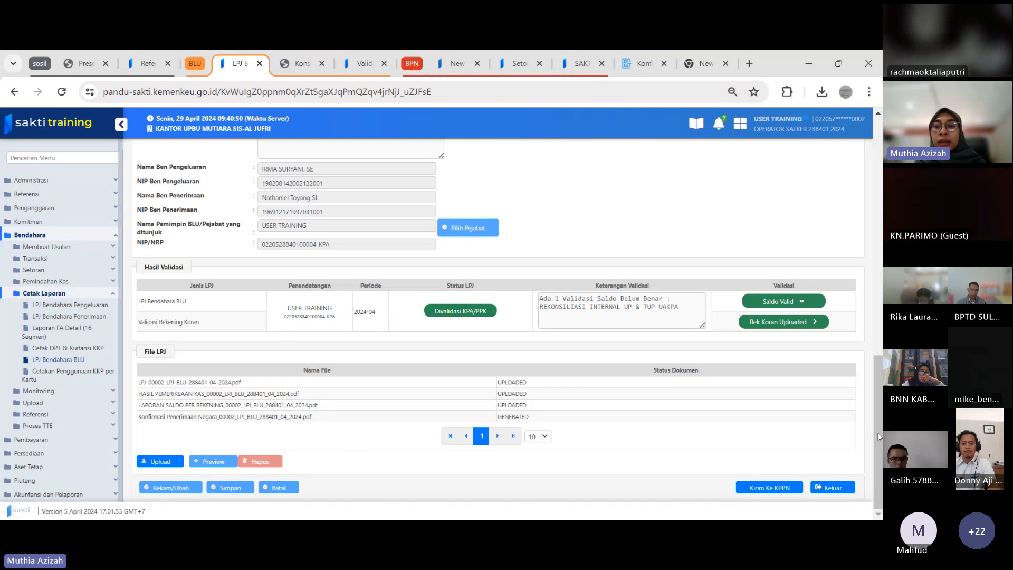
pyautogui.moveTo(879, 433); pyautogui.dragTo(871, 185)
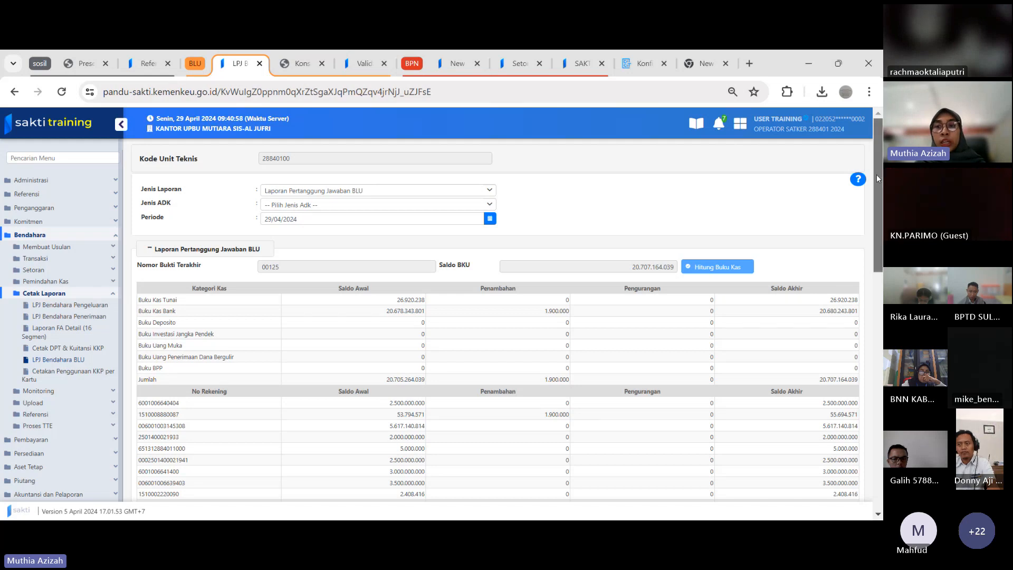
pyautogui.scroll(-15, 877, 178)
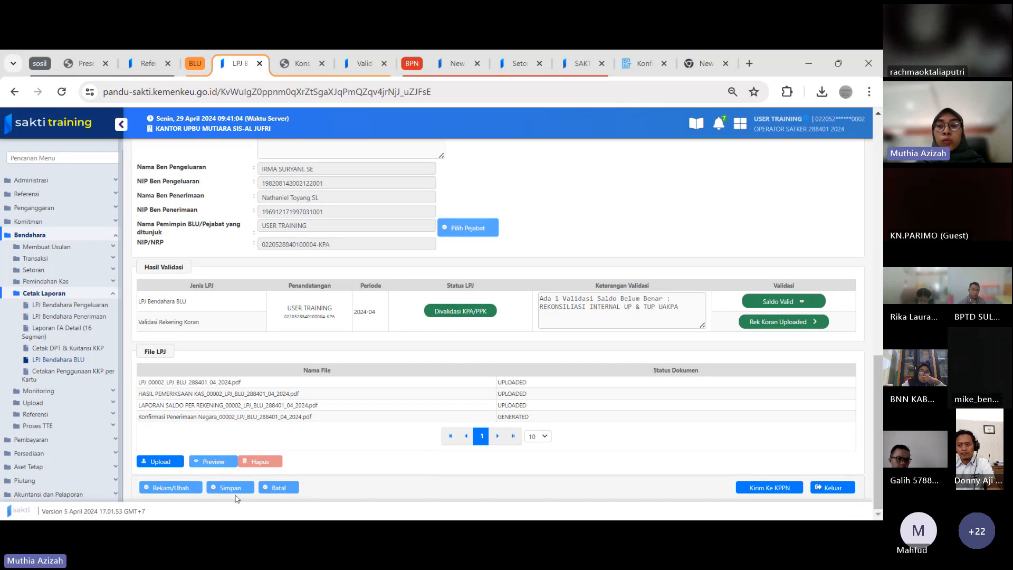
pyautogui.moveTo(876, 451); pyautogui.dragTo(876, 219)
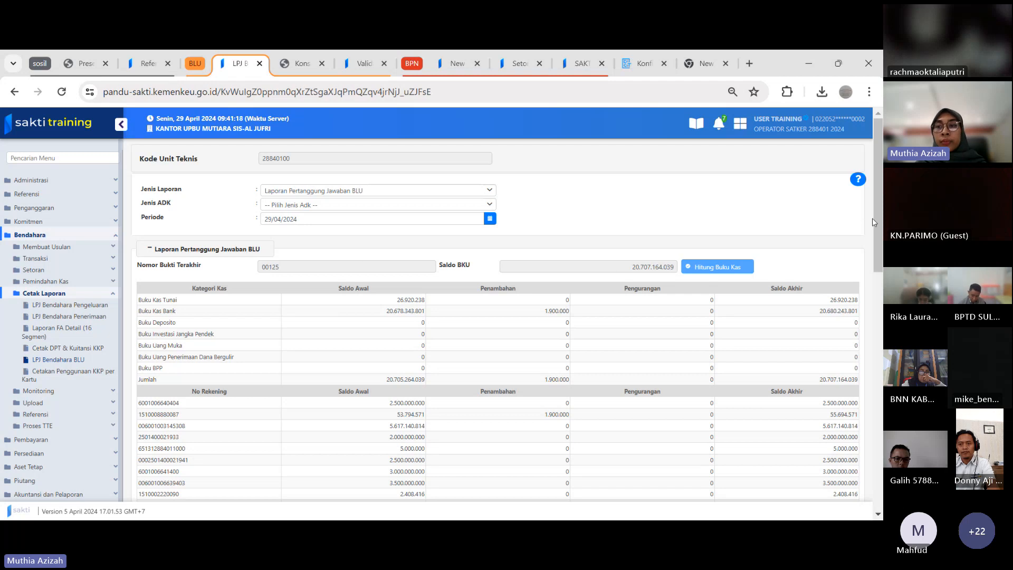
pyautogui.moveTo(877, 219); pyautogui.dragTo(444, 469)
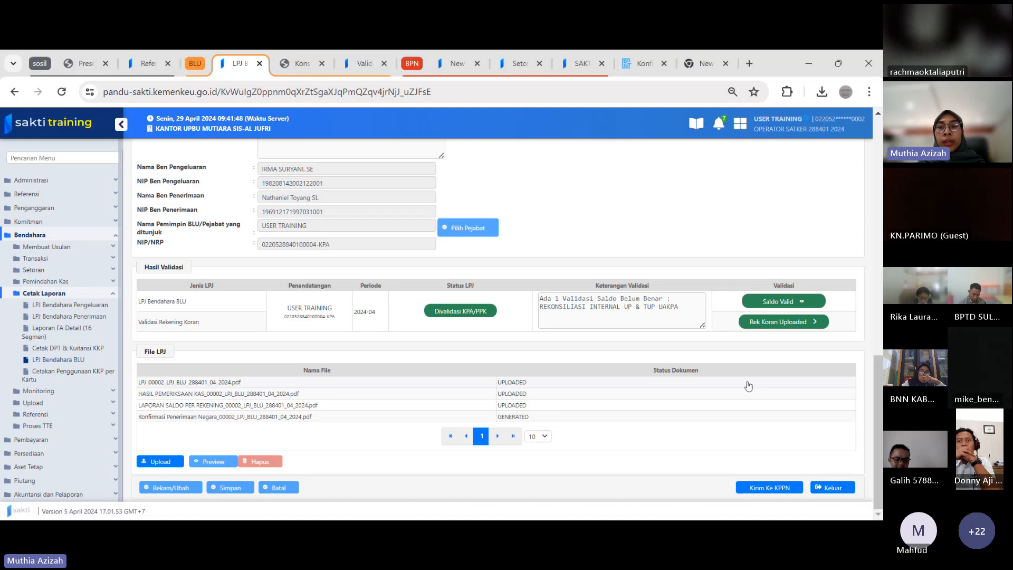
pyautogui.moveTo(876, 410); pyautogui.dragTo(880, 173)
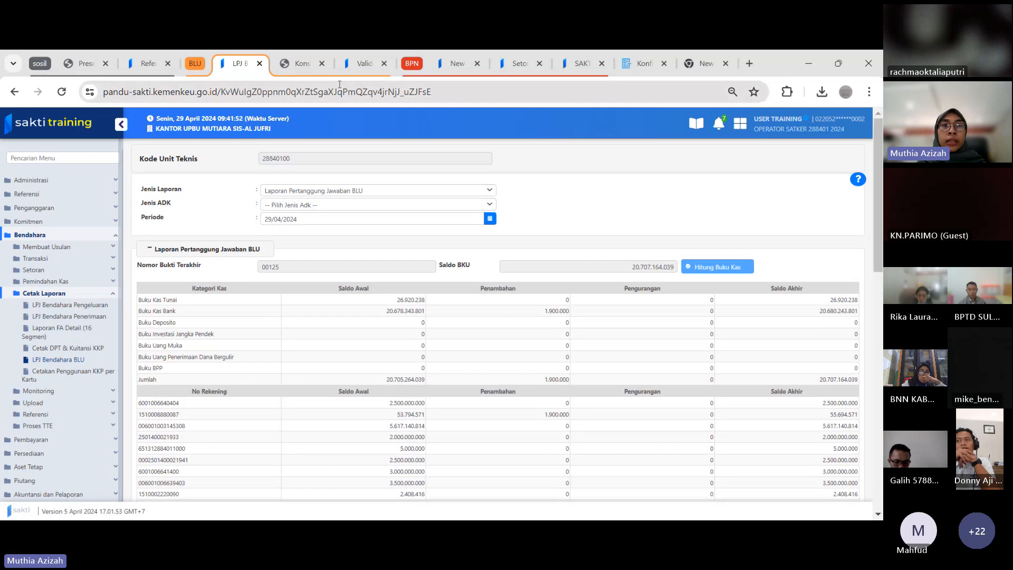
# Collapse the BLU tab group and open the Pengembalian Belanja form under Setoran in the Pengadilan Agama Kodya Palu operator session
pyautogui.click(191, 70)
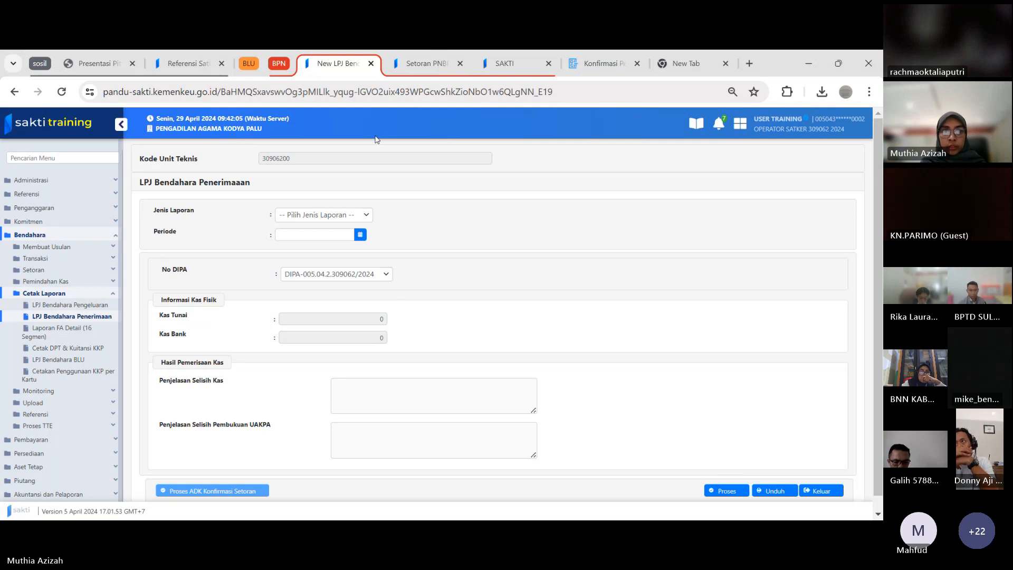
pyautogui.click(63, 331)
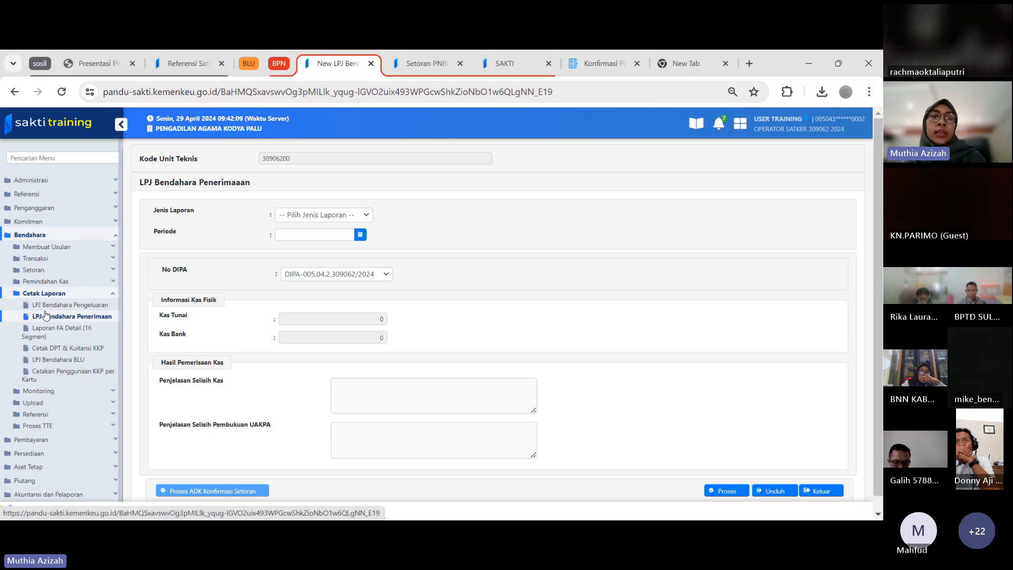
pyautogui.click(45, 271)
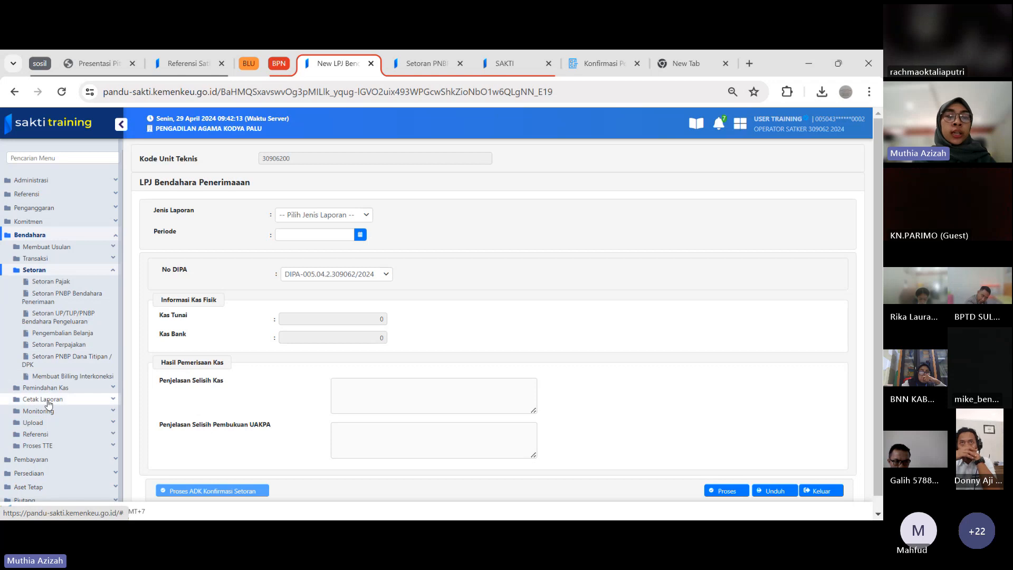
pyautogui.click(56, 334)
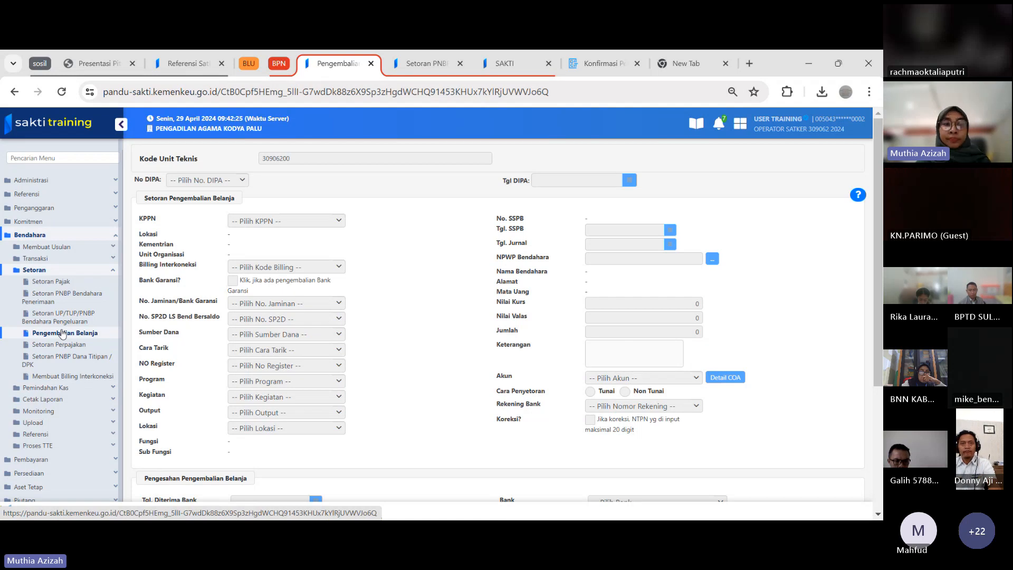
# Open the LPJ Bendahara Penerimaan form under Cetak Laporan
pyautogui.click(62, 403)
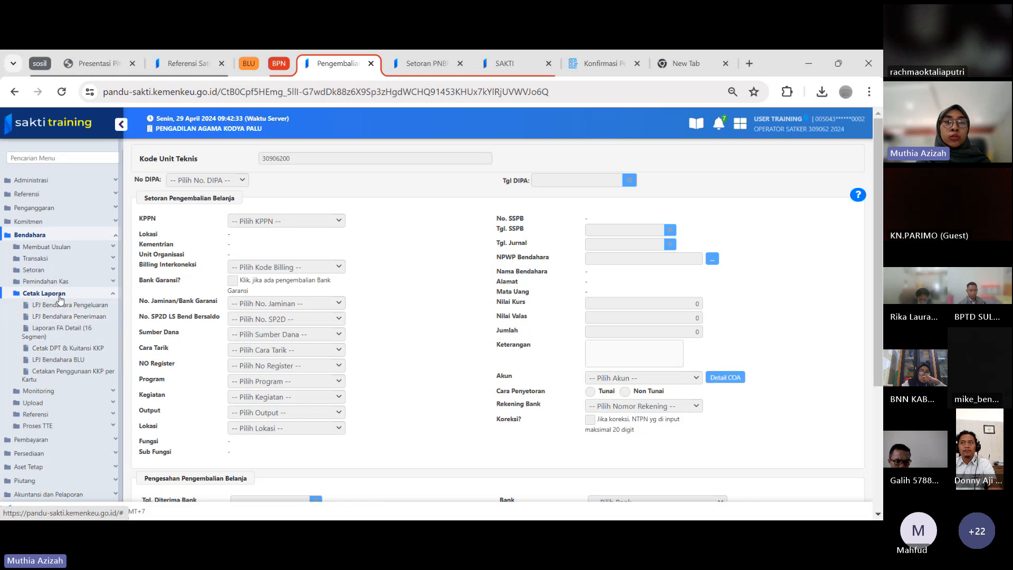
pyautogui.click(61, 318)
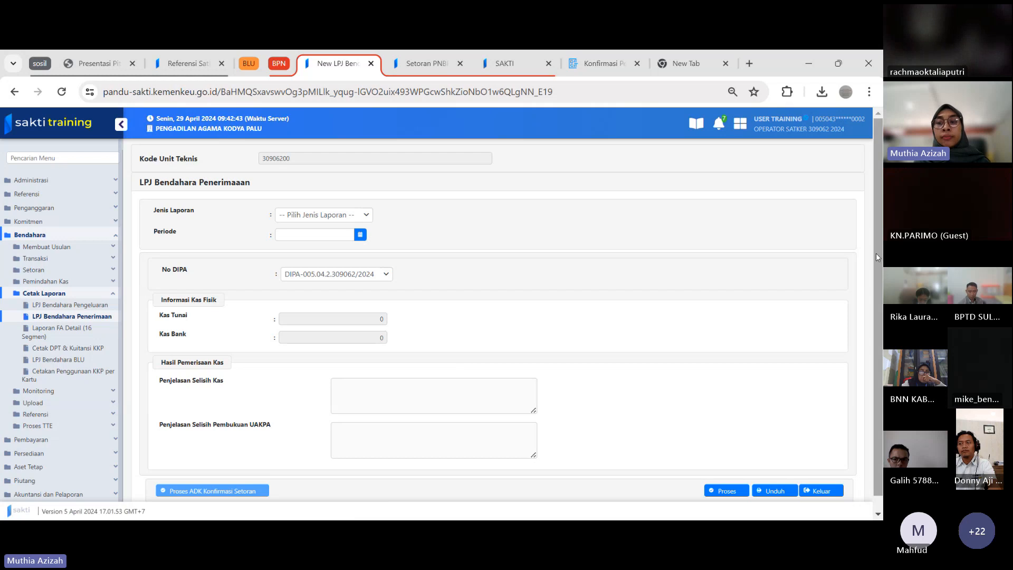
pyautogui.scroll(-1, 876, 253)
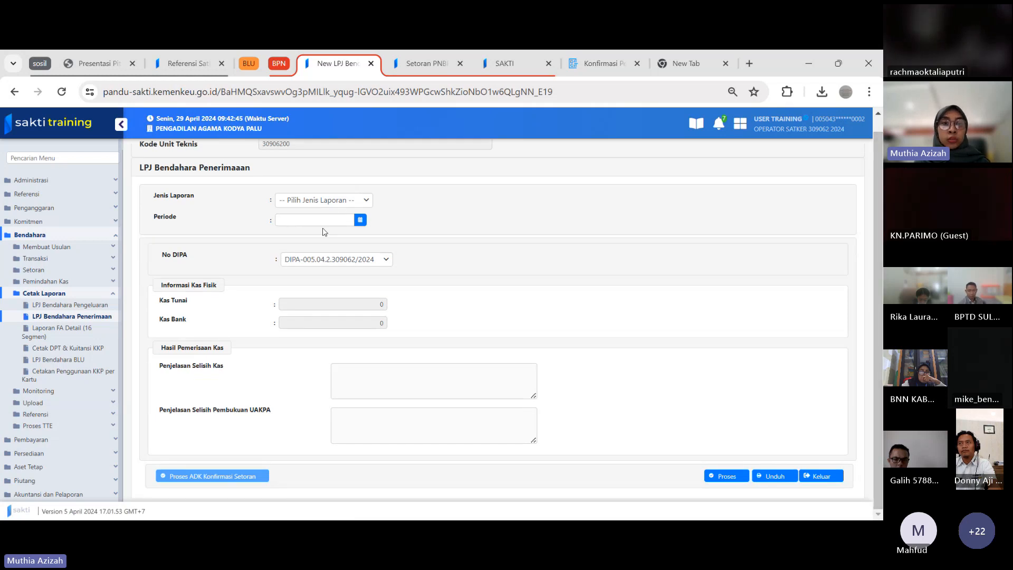
# Choose Laporan Pertanggungjawaban Bendahara Penerimaan as Jenis Laporan and set Periode to 31/03/2024
pyautogui.click(341, 201)
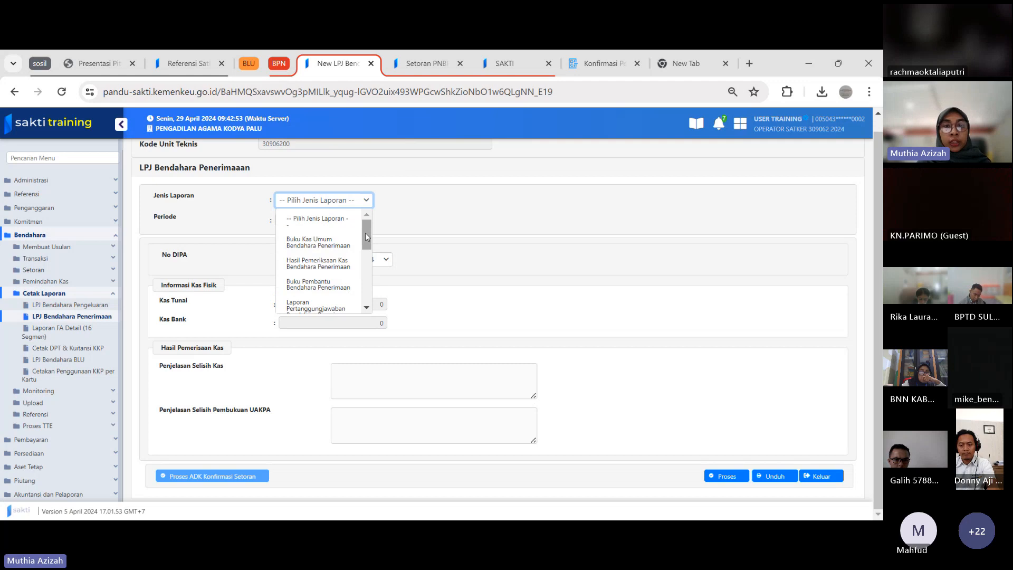
pyautogui.moveTo(365, 233); pyautogui.dragTo(366, 242)
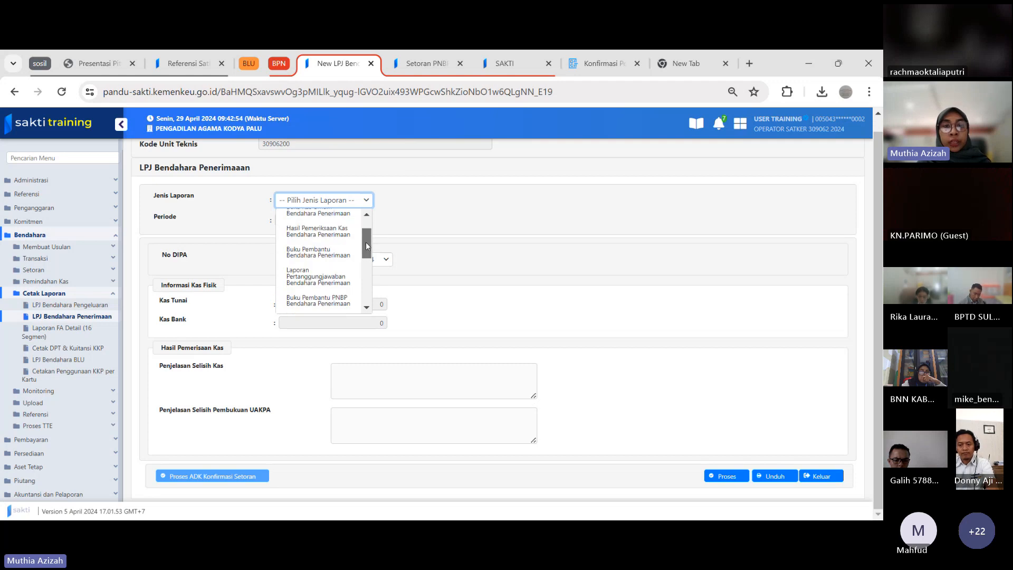
pyautogui.click(316, 281)
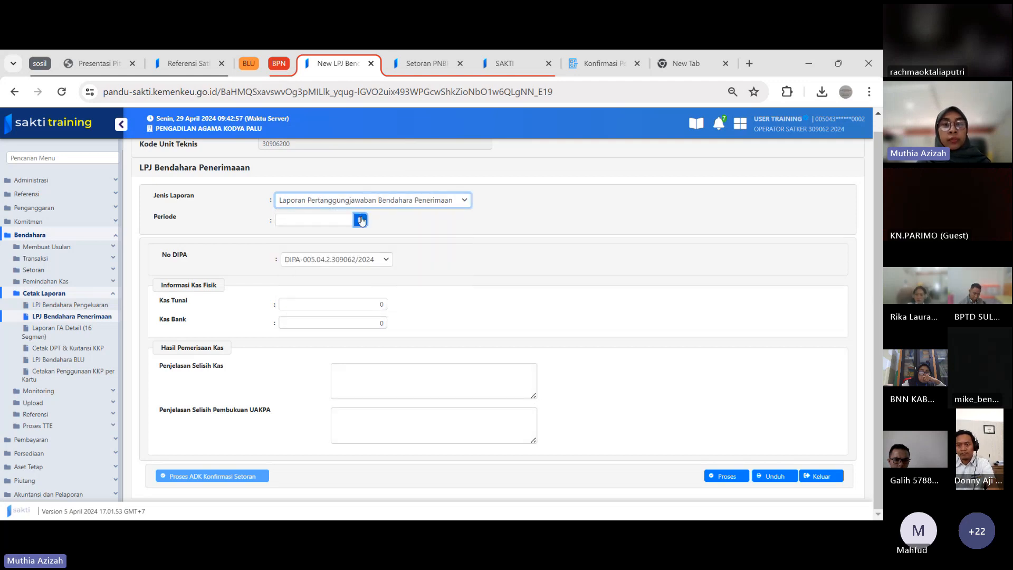
pyautogui.click(361, 221)
pyautogui.click(284, 243)
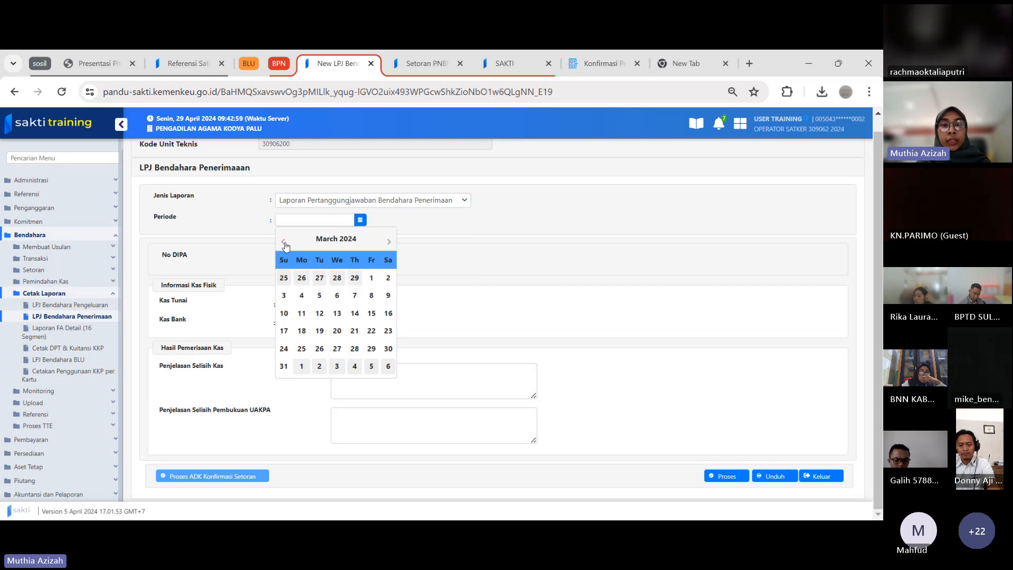
pyautogui.click(284, 366)
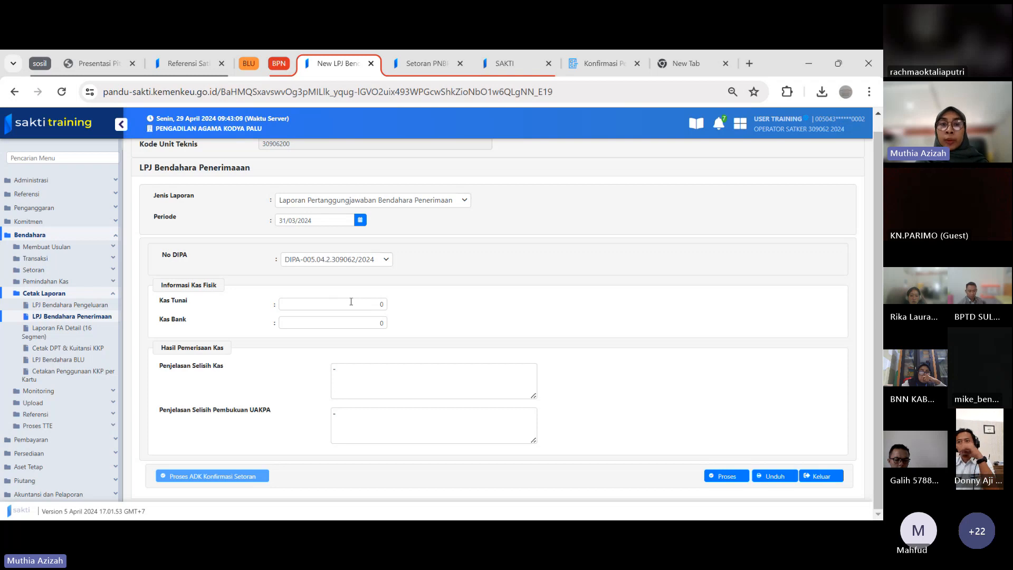
# Download the March report with the Kuasa Pengguna Anggaran as signatory, saving it in Downloads as LPJ_Bendahara_Penerimaan_309062_2024-03 (1)
pyautogui.click(367, 306)
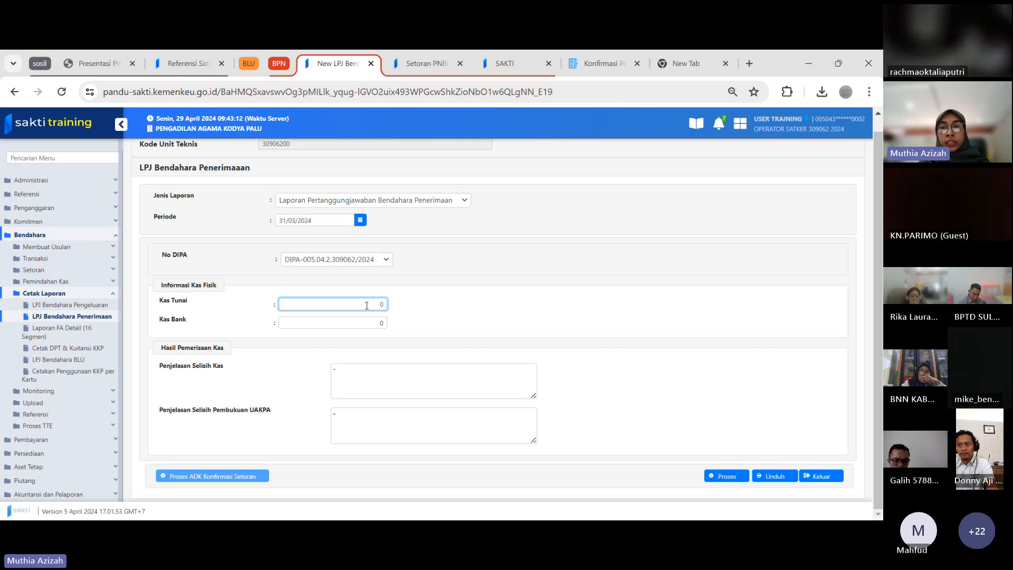
pyautogui.click(768, 478)
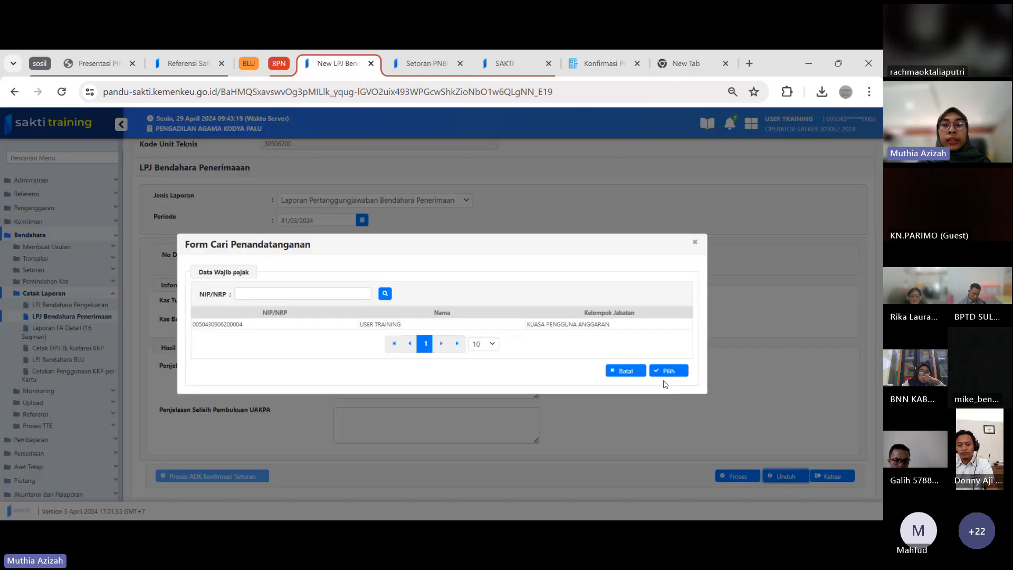
pyautogui.click(567, 327)
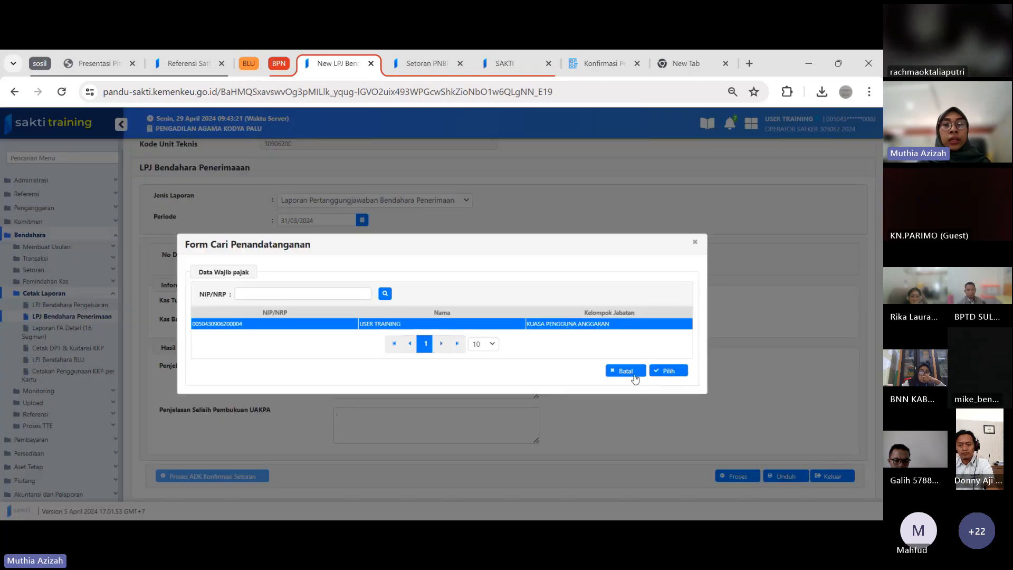
pyautogui.click(669, 371)
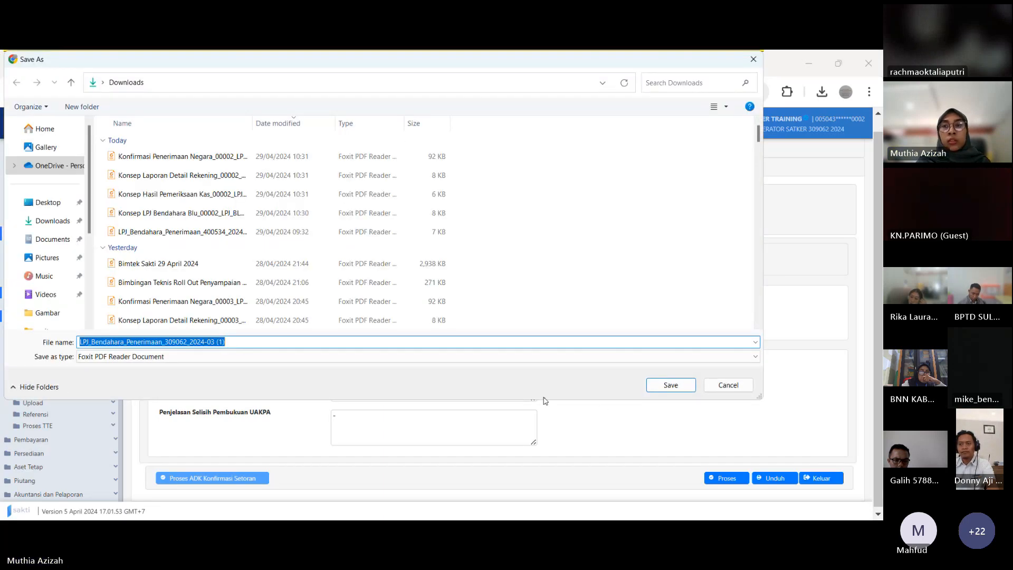
pyautogui.press('Return')
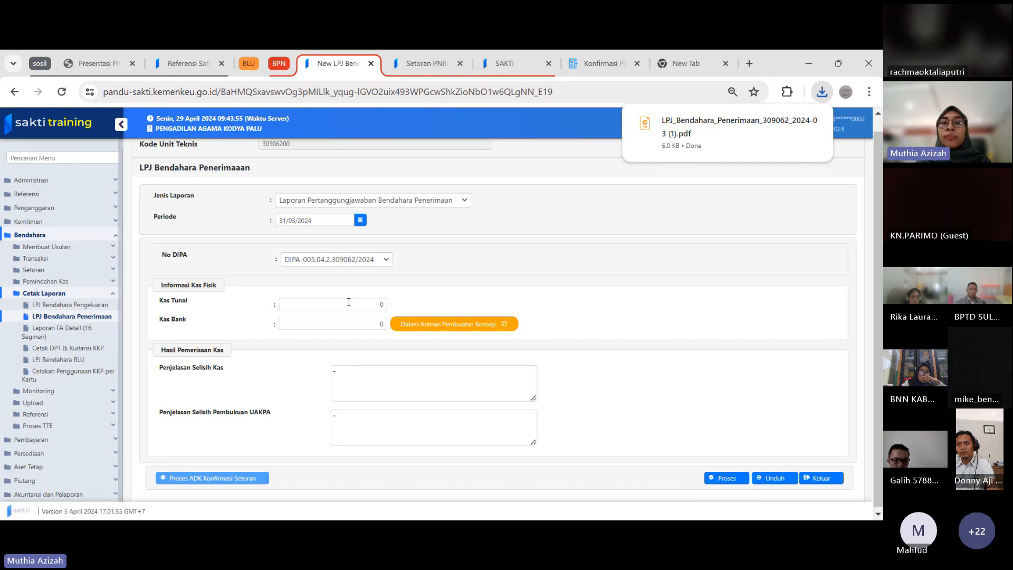
# Change the report's Periode to 29/04/2024
pyautogui.click(361, 220)
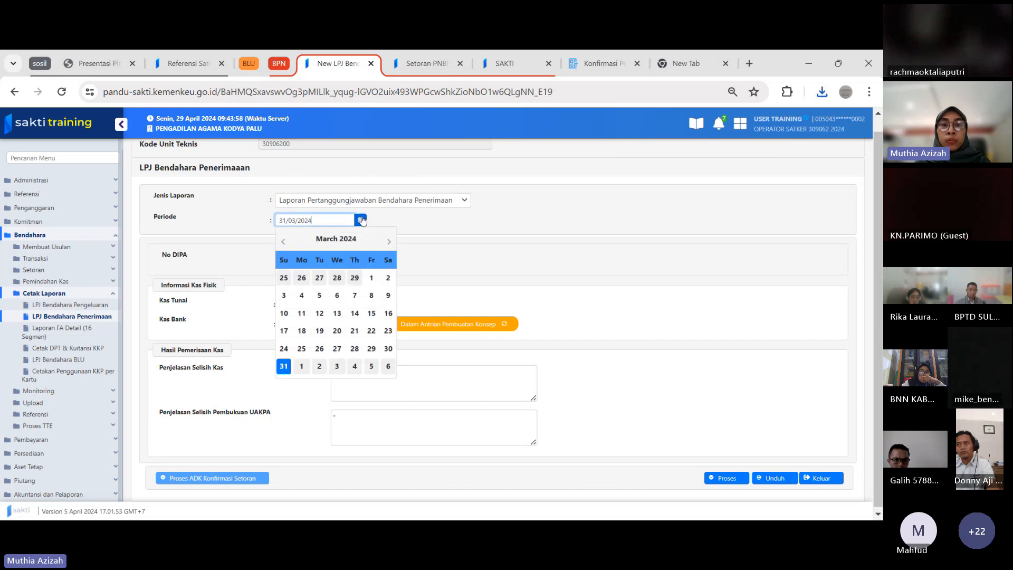
pyautogui.click(389, 242)
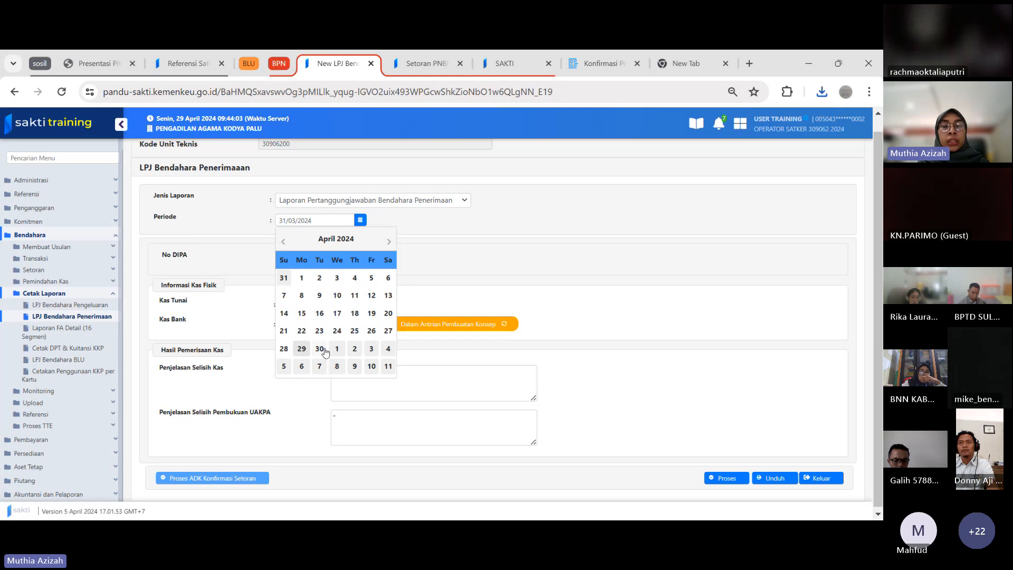
pyautogui.click(300, 349)
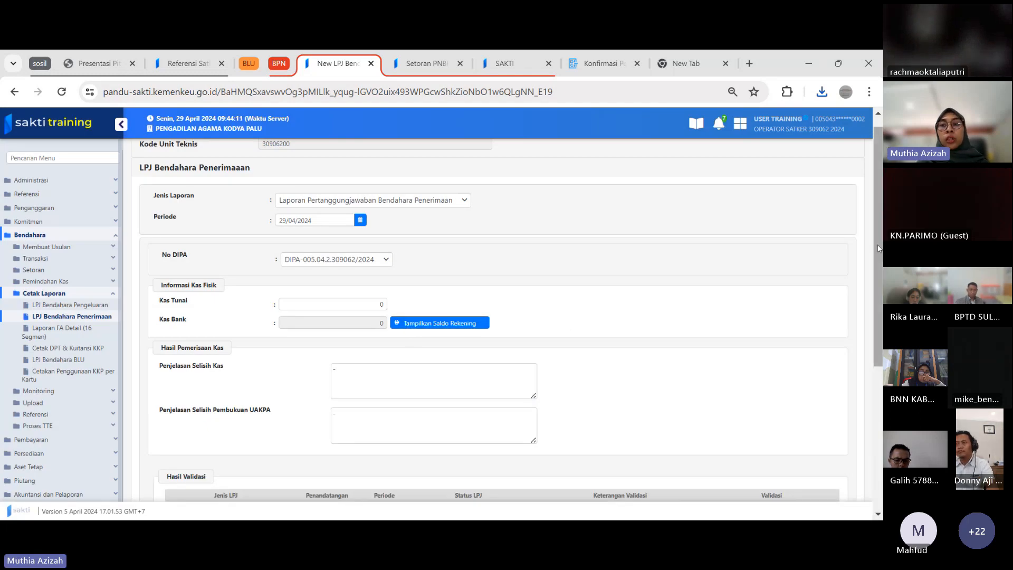
# Cancel the submission of the 2024-04 LPJ Bendahara Penerimaan to the KPA and confirm the cancellation
pyautogui.moveTo(879, 249)
pyautogui.mouseDown()
pyautogui.moveTo(880, 388)
pyautogui.moveTo(879, 240)
pyautogui.mouseUp()
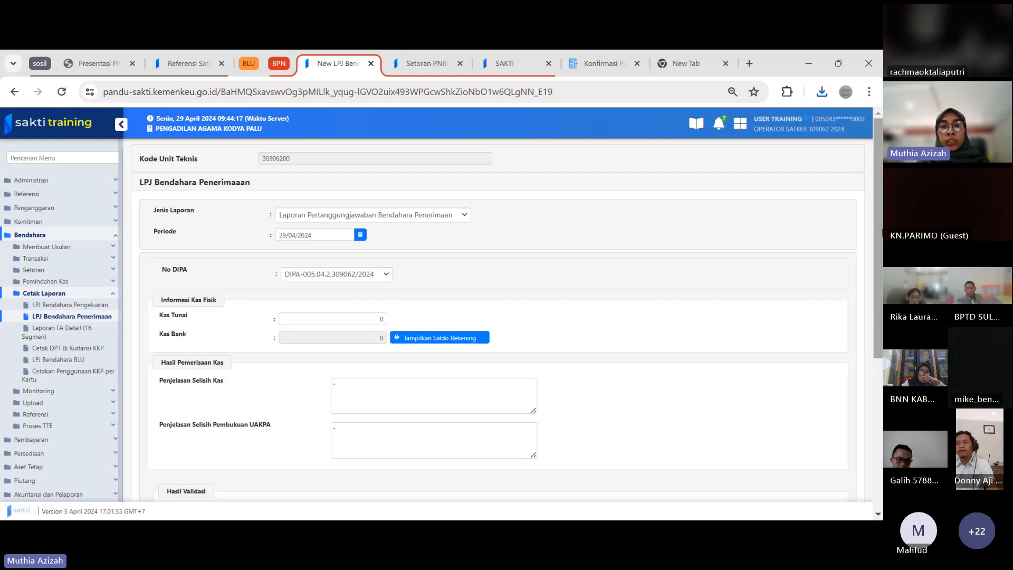
pyautogui.scroll(-5, 502, 451)
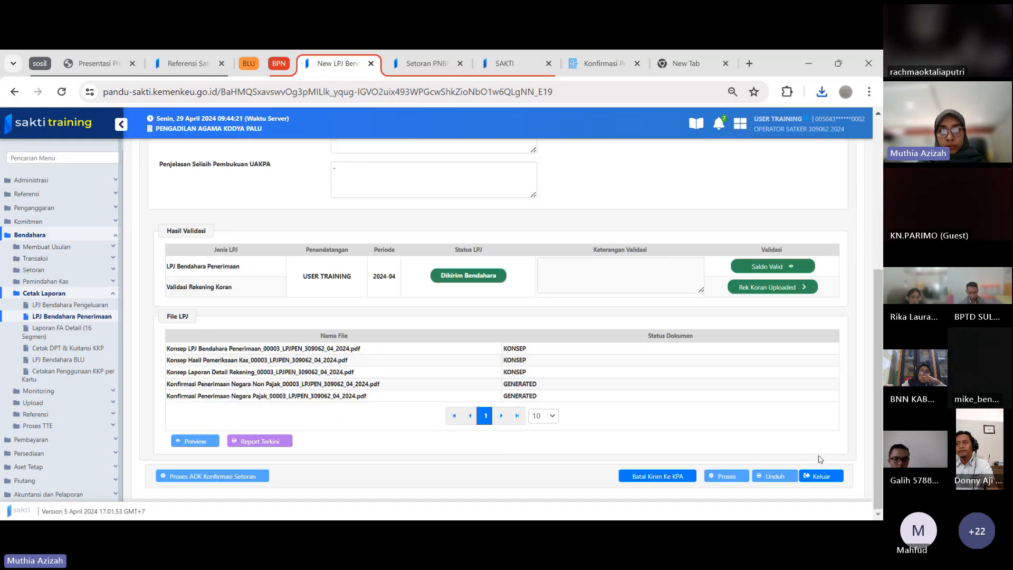
pyautogui.click(653, 479)
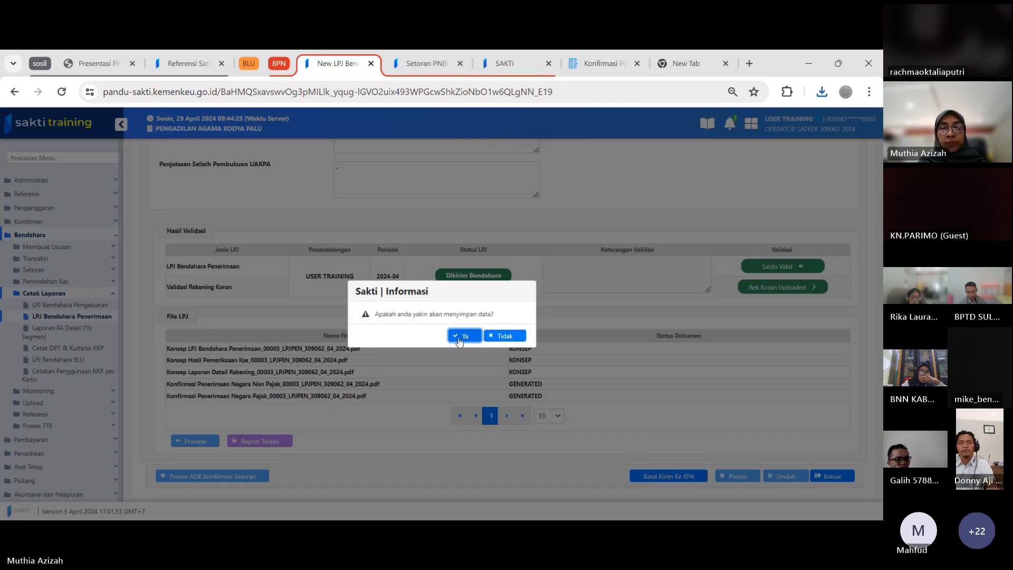
pyautogui.click(459, 337)
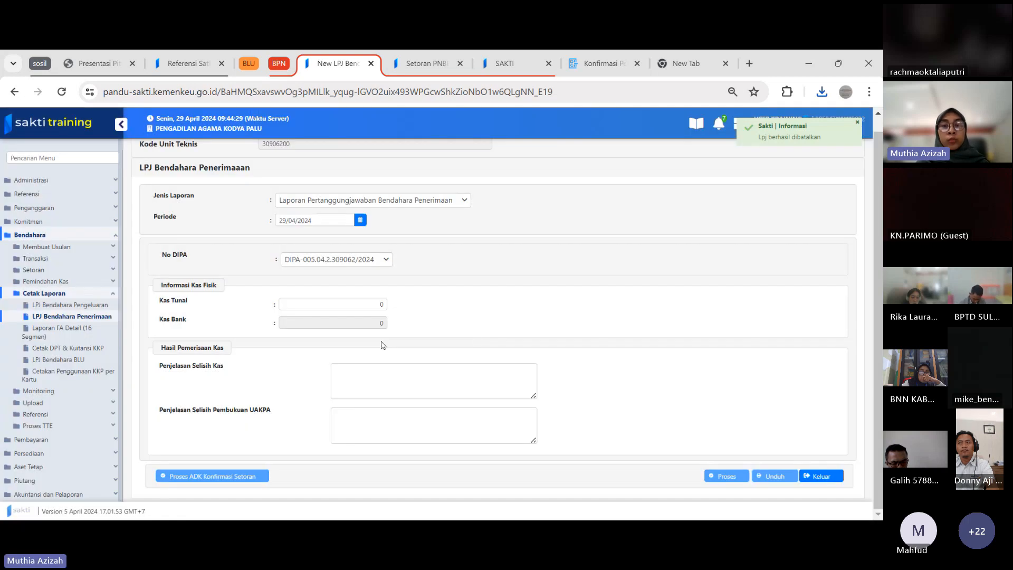
pyautogui.scroll(-4, 475, 336)
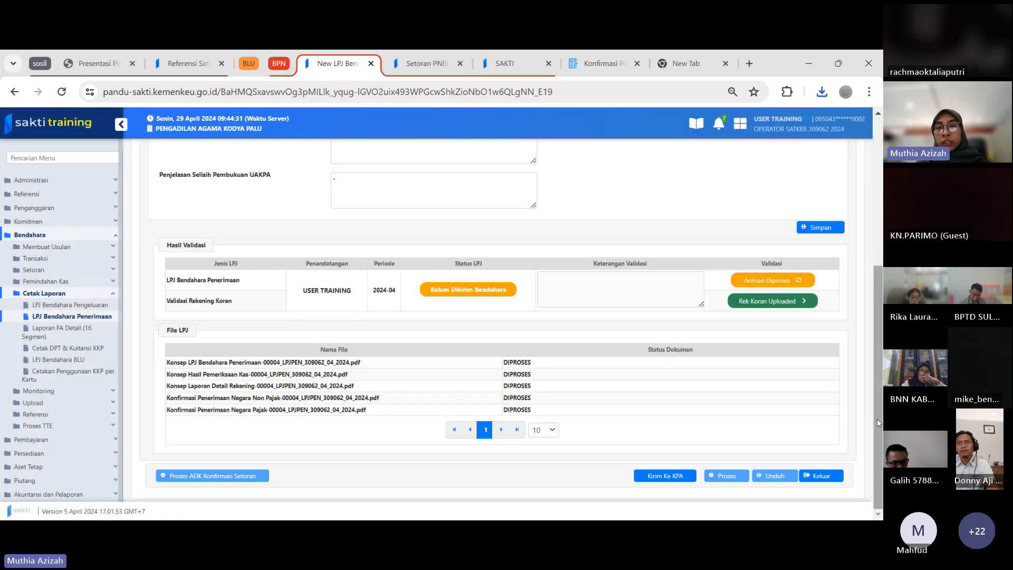
# Display the per-account balances for Kas Bank and save the treasurer account's Saldo Rekening as 0
pyautogui.scroll(5, 880, 400)
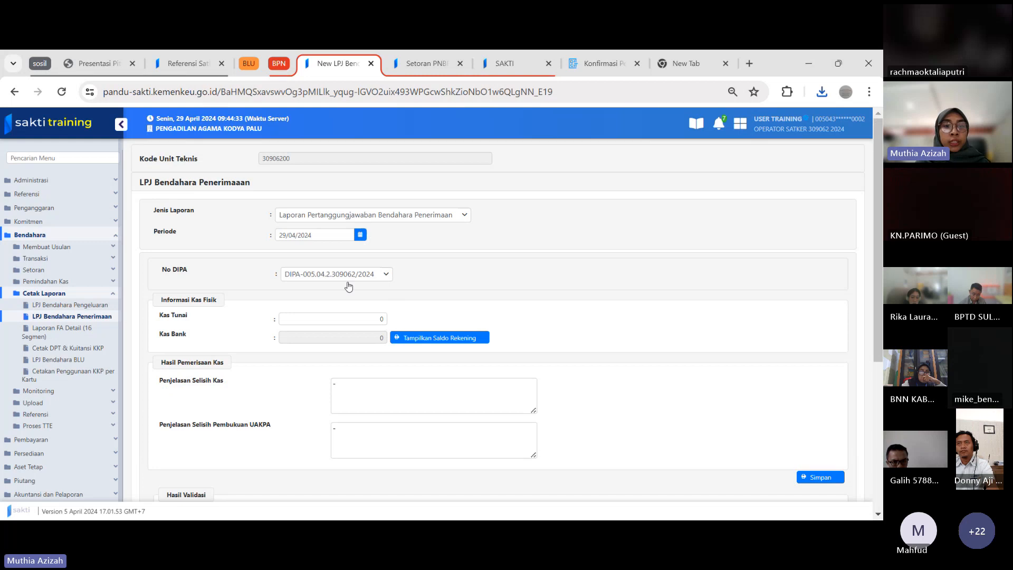
pyautogui.click(359, 323)
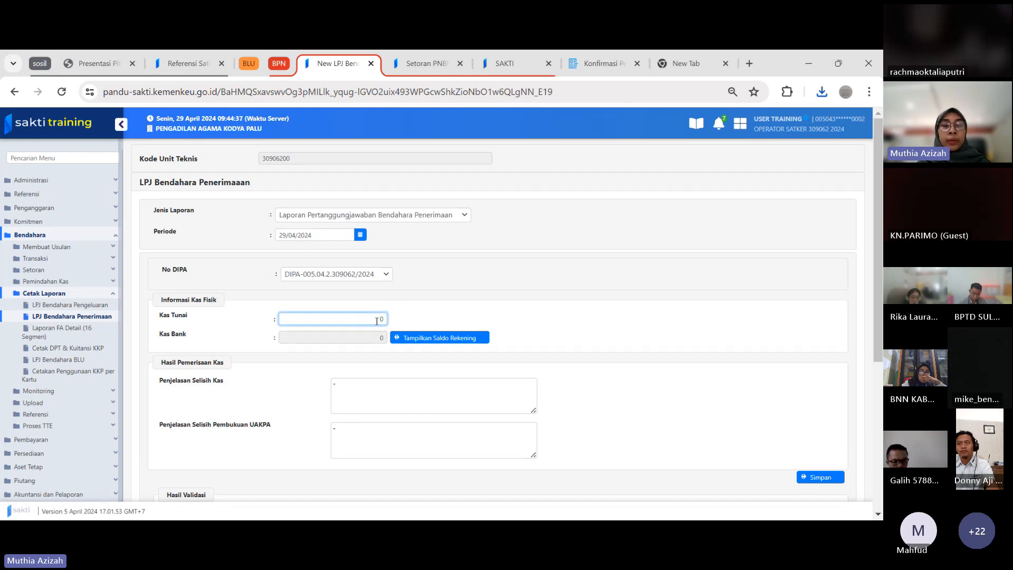
pyautogui.click(422, 340)
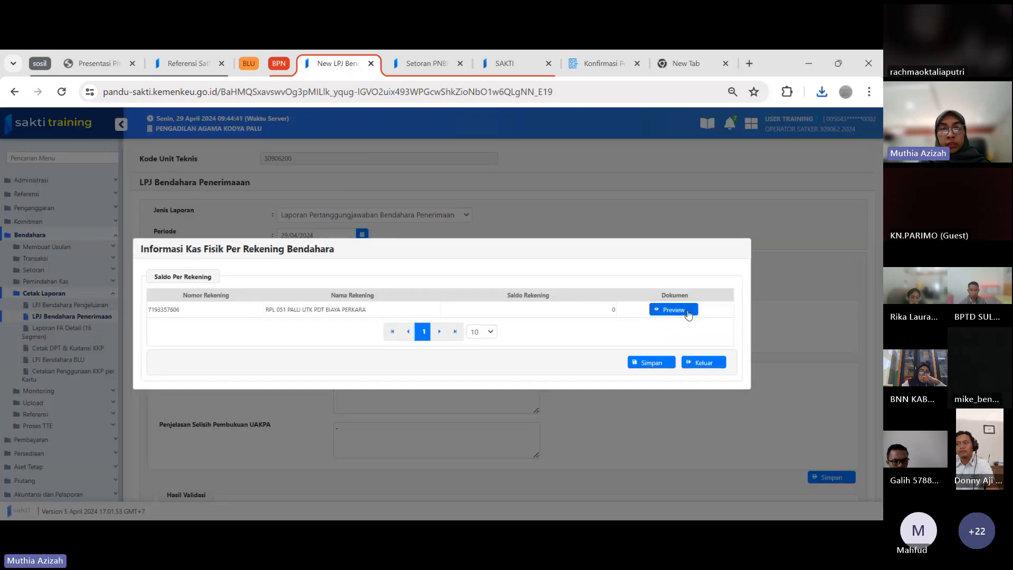
pyautogui.click(610, 309)
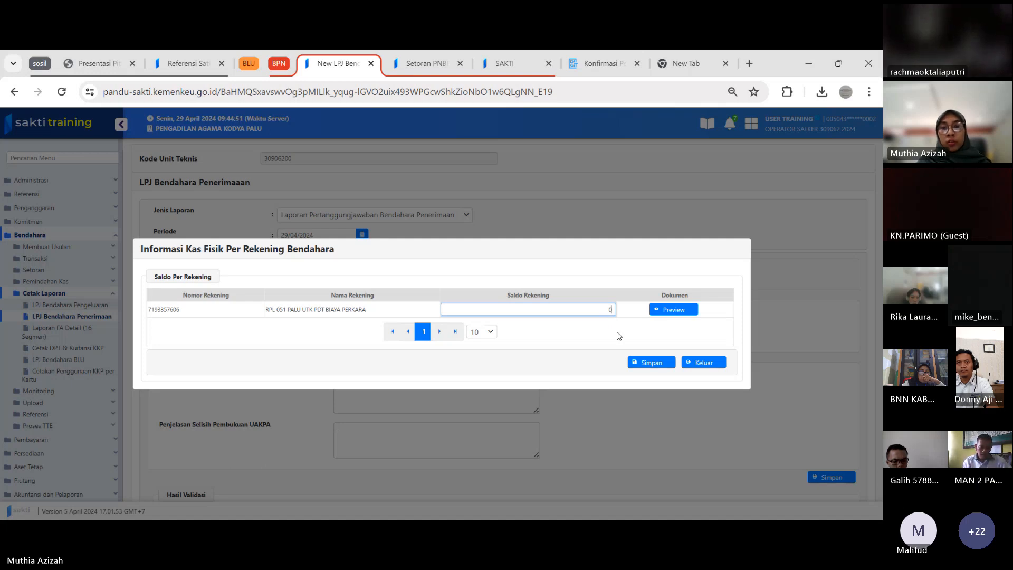
pyautogui.click(644, 364)
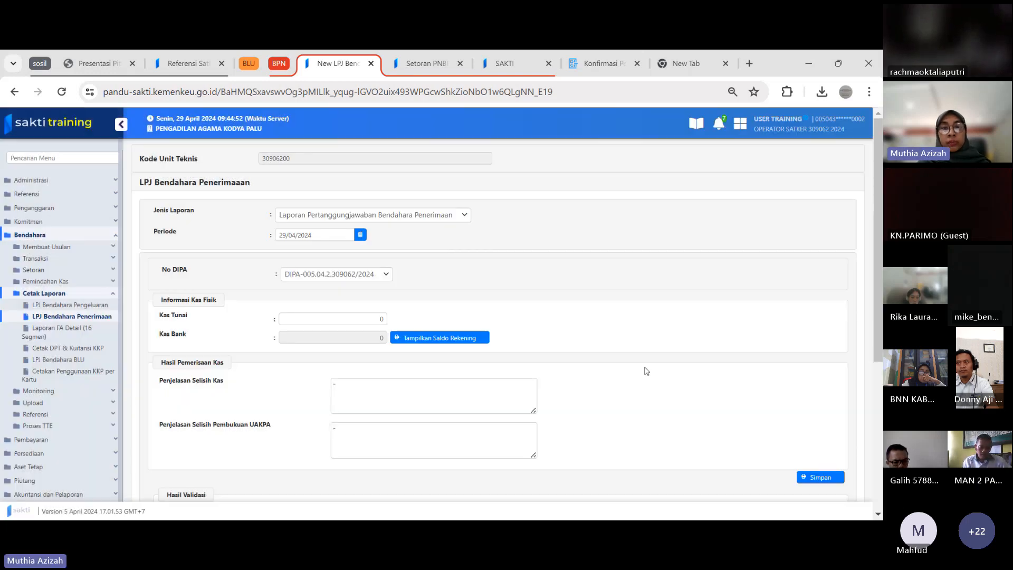
# Replace the Penjelasan Selisih Pembukuan UAKPA text with "Terdapat setoran sebesar Rp260.000 yang tidak disetor melalui rek. bendahara penerimaan"
pyautogui.click(443, 394)
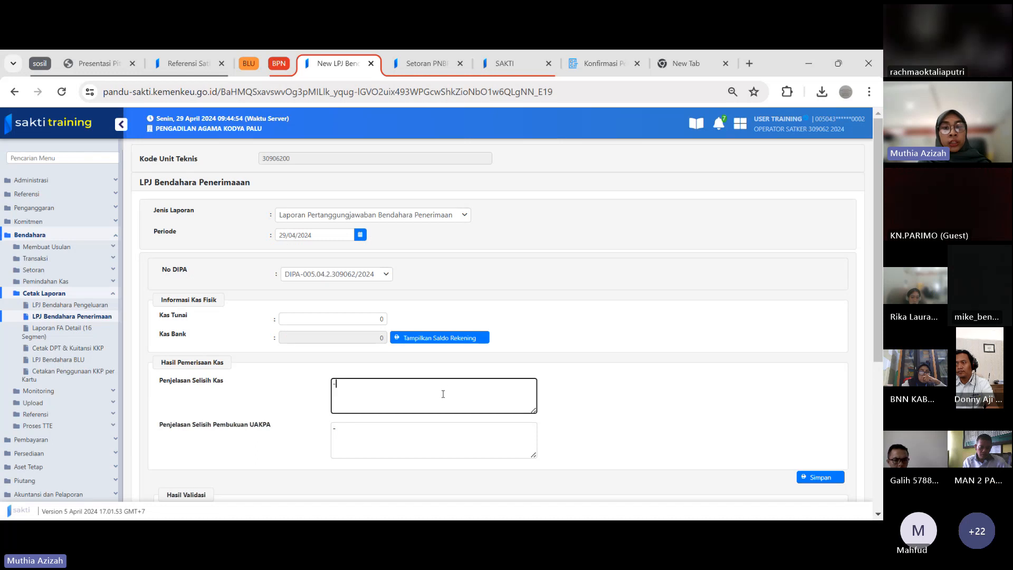
pyautogui.click(351, 429)
pyautogui.press('BackSpace')
pyautogui.write('Ter')
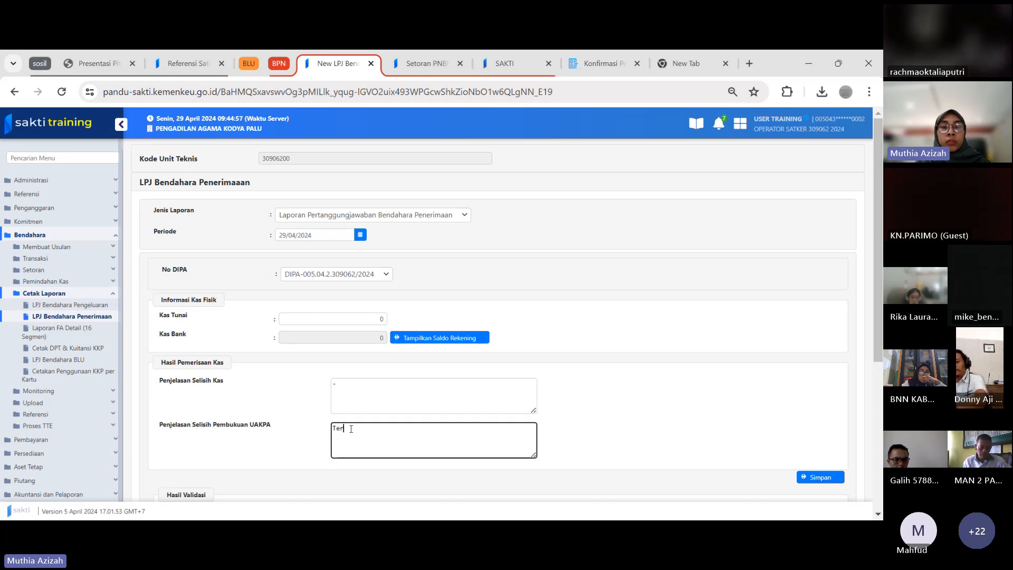
pyautogui.write('dapat setora')
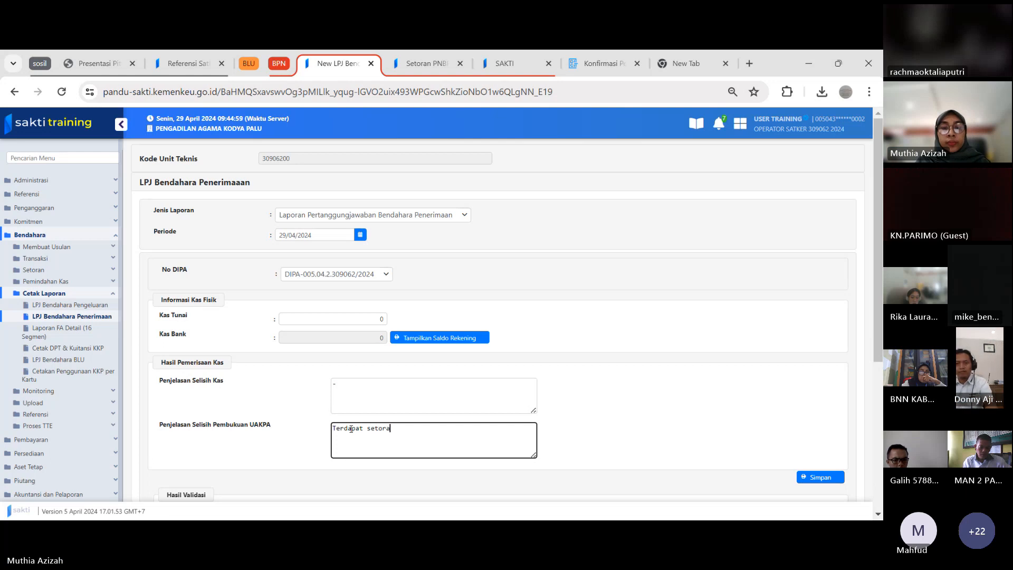
pyautogui.write('n sebesar ')
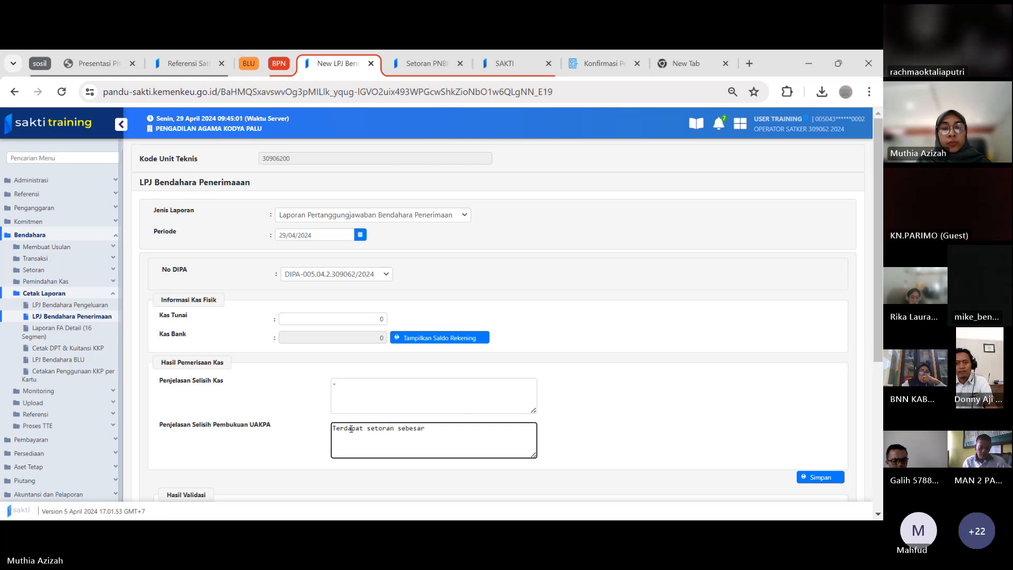
pyautogui.write('Rp')
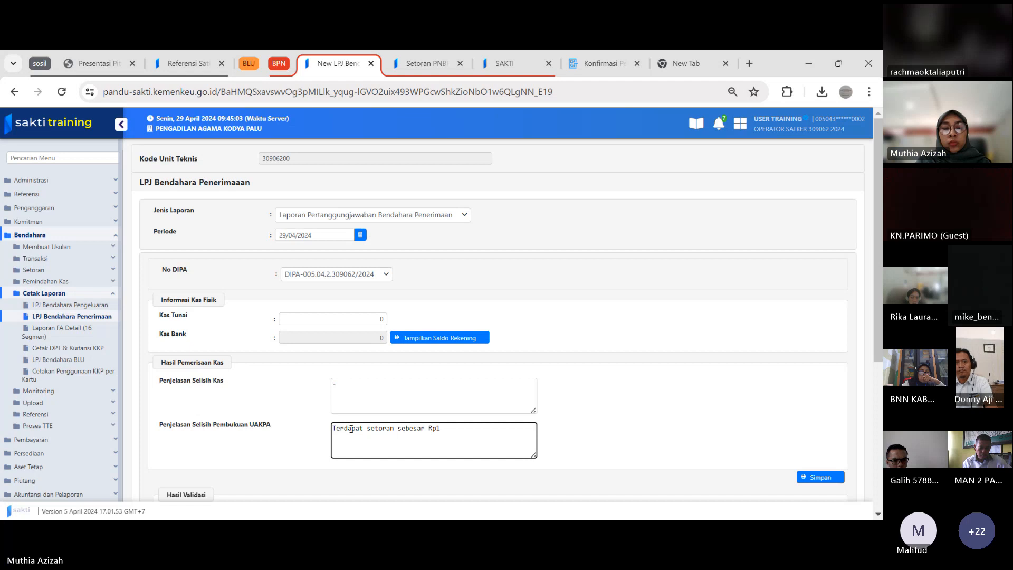
pyautogui.write('260.000 y')
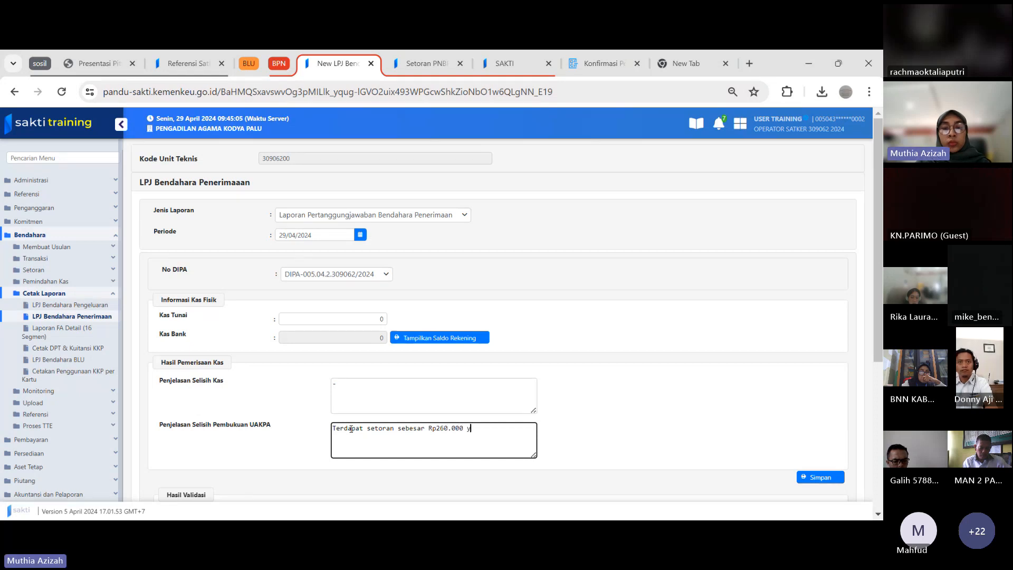
pyautogui.write('ang ')
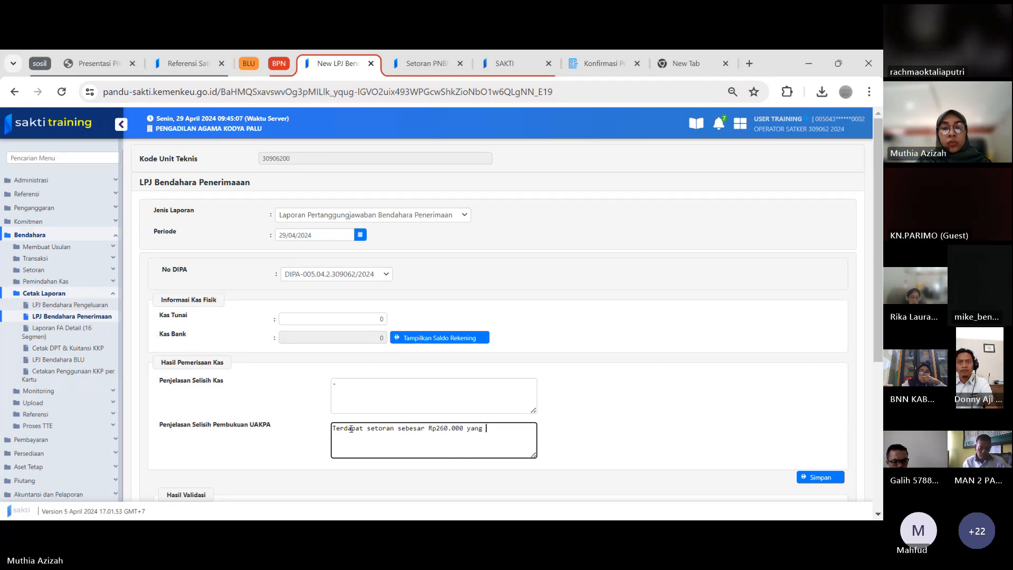
pyautogui.write('tidak ')
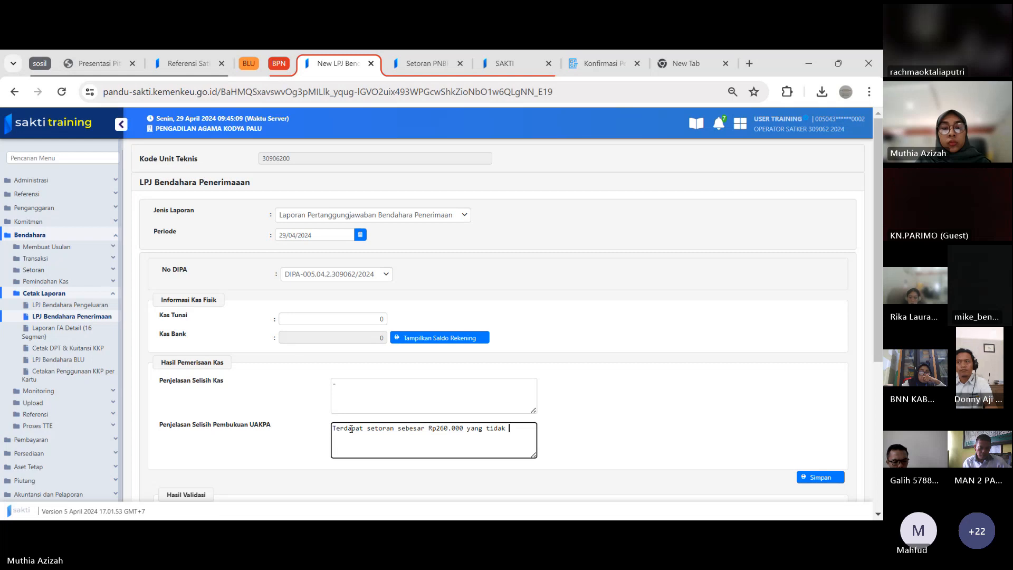
pyautogui.write('disetor mel')
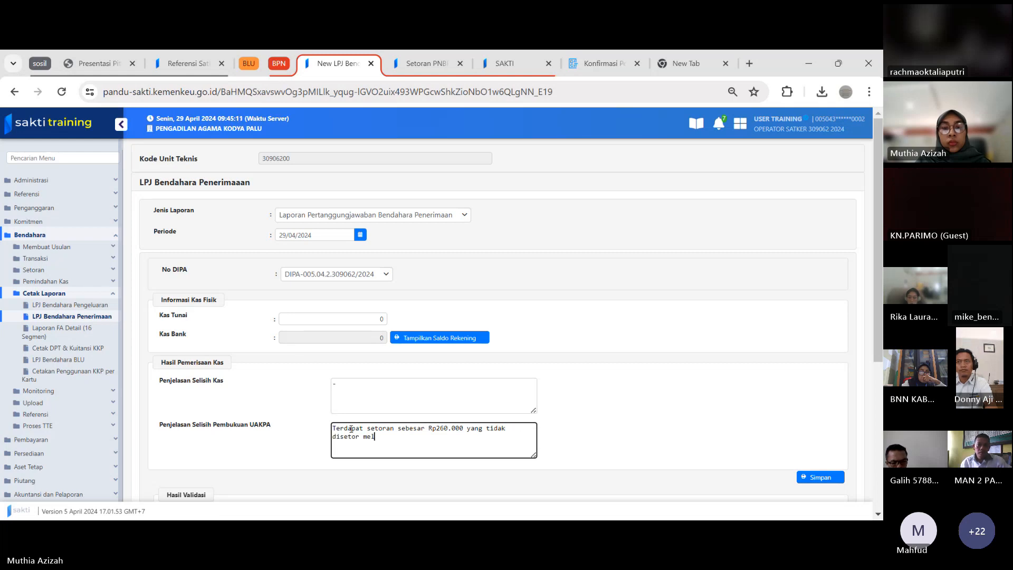
pyautogui.write('alui bendaha')
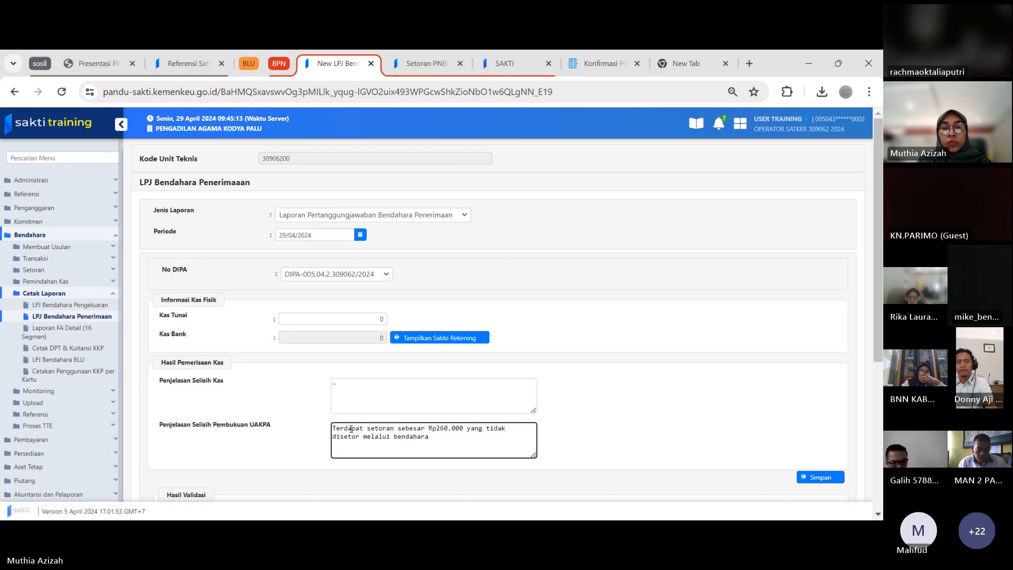
pyautogui.write('ra')
pyautogui.hotkey('ctrl', 'Left')
pyautogui.write('rek.')
pyautogui.press('End')
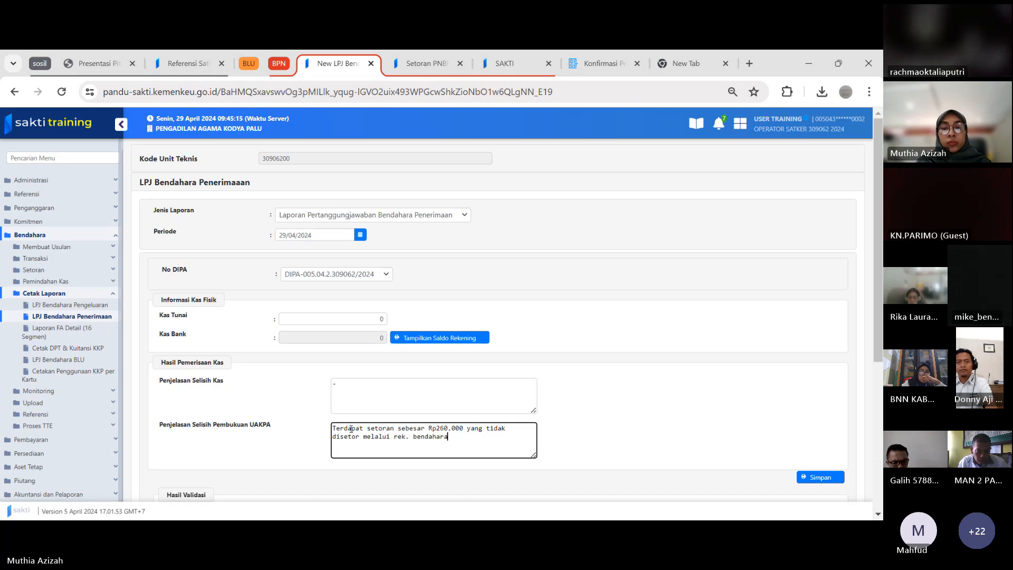
pyautogui.write('penerimaan')
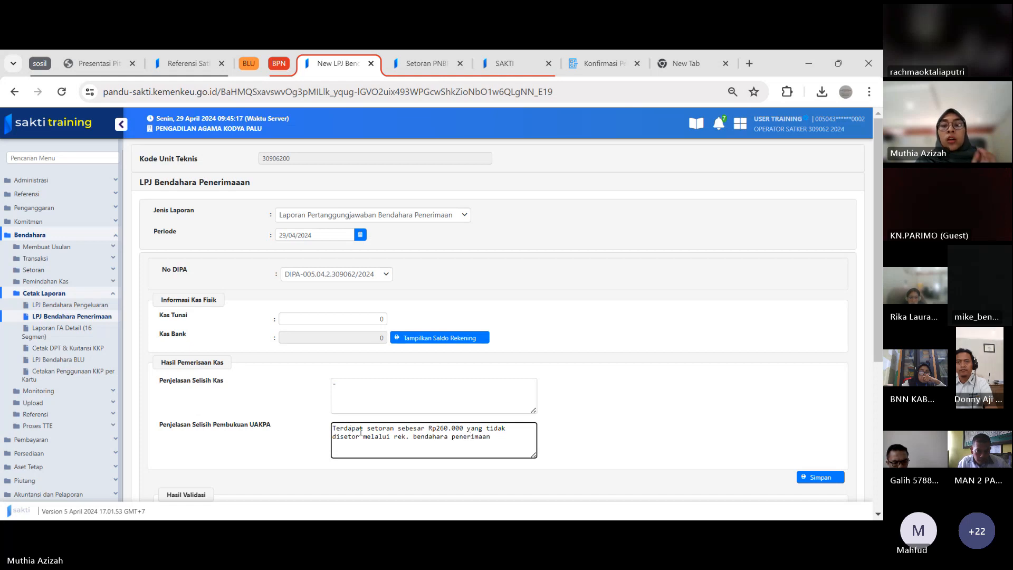
# Save the revised April LPJ data with the Kuasa Pengguna Anggaran as signatory
pyautogui.moveTo(880, 306); pyautogui.dragTo(868, 441)
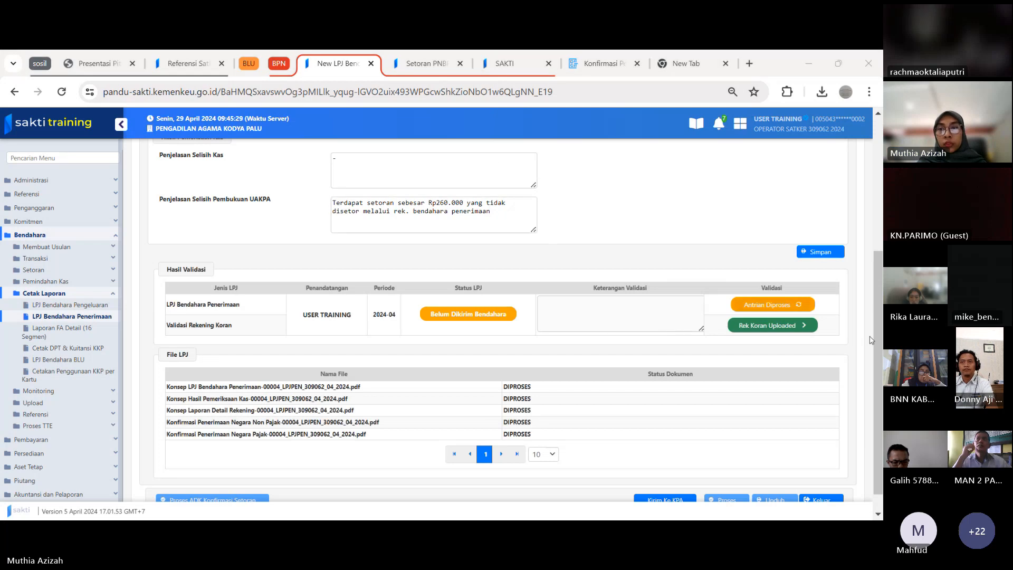
pyautogui.moveTo(879, 375); pyautogui.dragTo(878, 266)
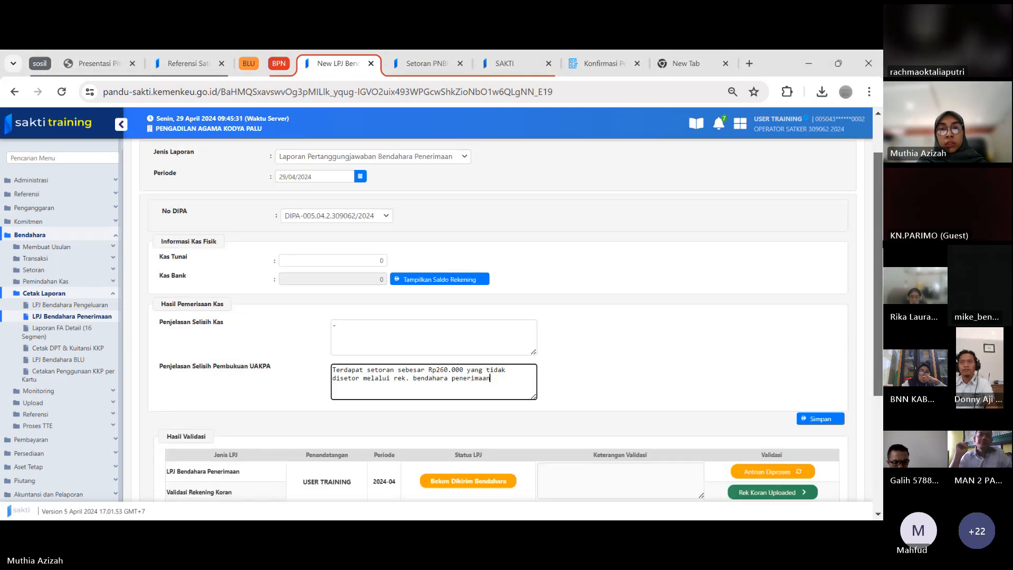
pyautogui.scroll(-1, 878, 248)
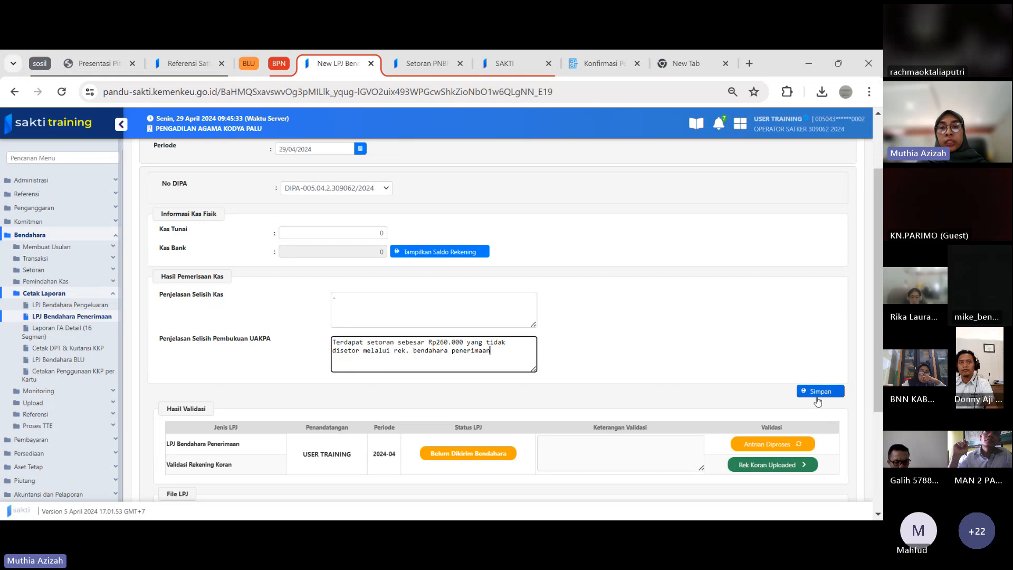
pyautogui.click(814, 393)
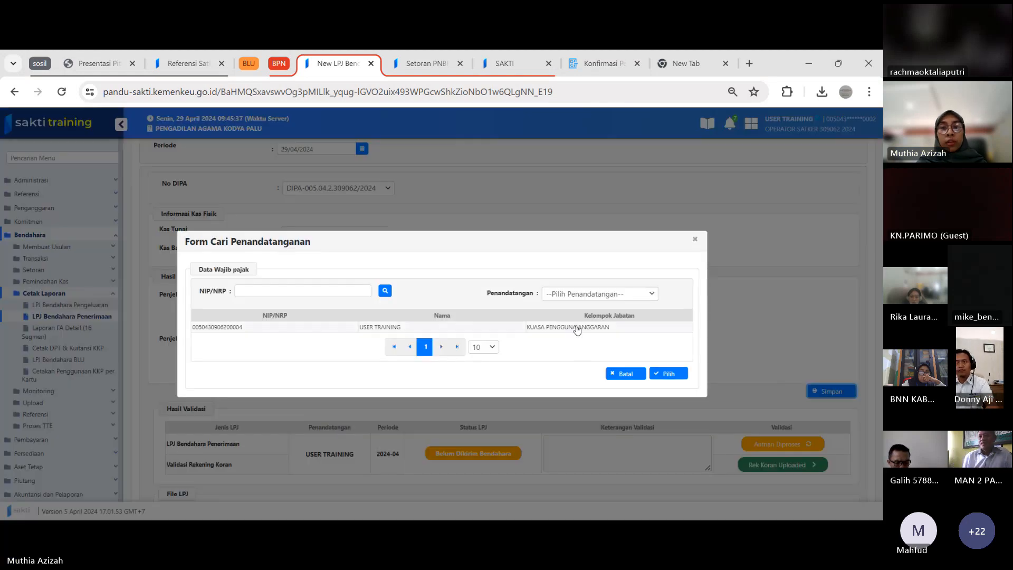
pyautogui.click(577, 326)
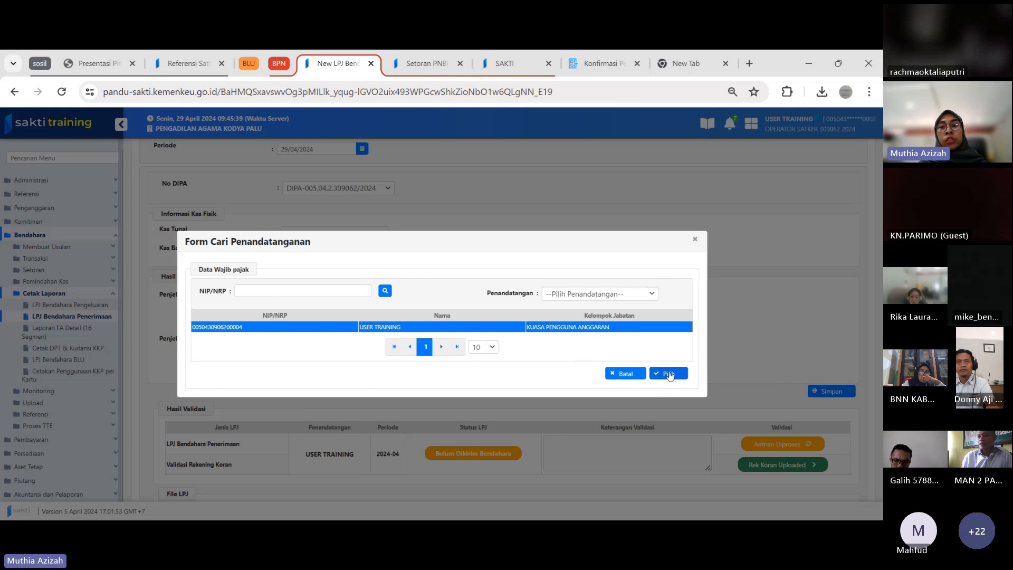
pyautogui.click(669, 374)
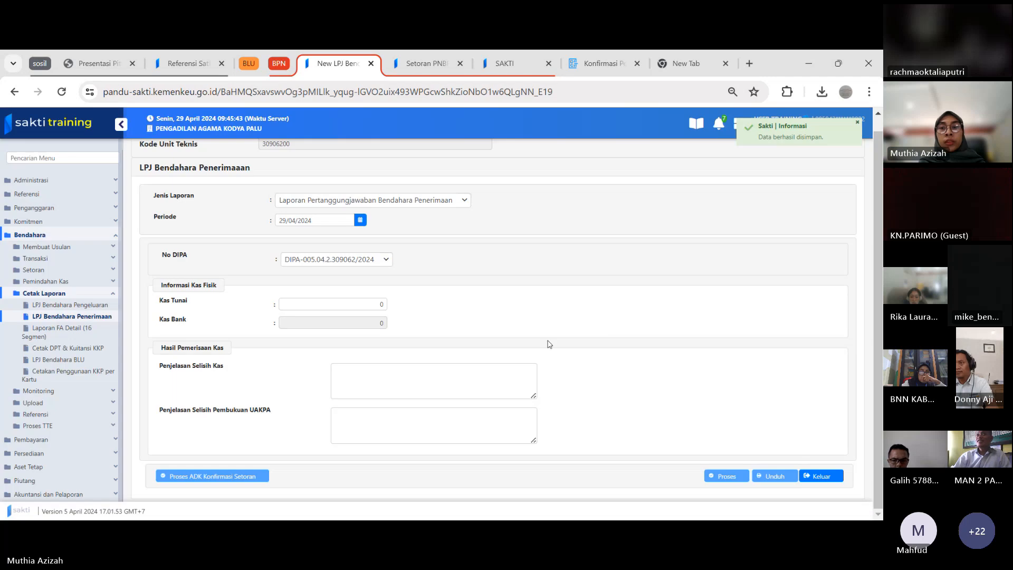
# Refresh the queued validation status of the 2024-04 LPJ Bendahara Penerimaan under Hasil Validasi
pyautogui.scroll(-1, 550, 344)
pyautogui.moveTo(879, 271); pyautogui.dragTo(878, 347)
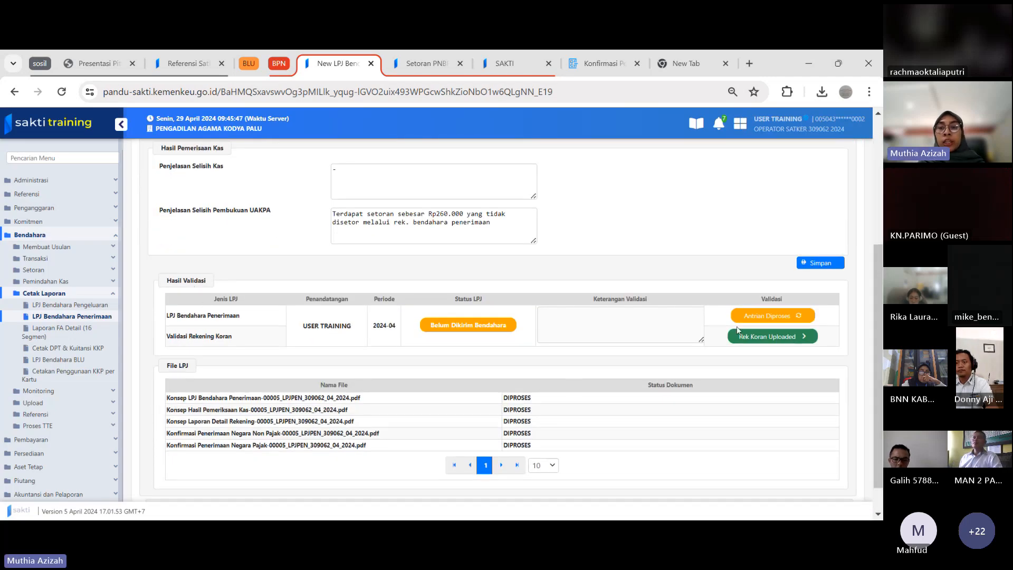
pyautogui.moveTo(778, 317)
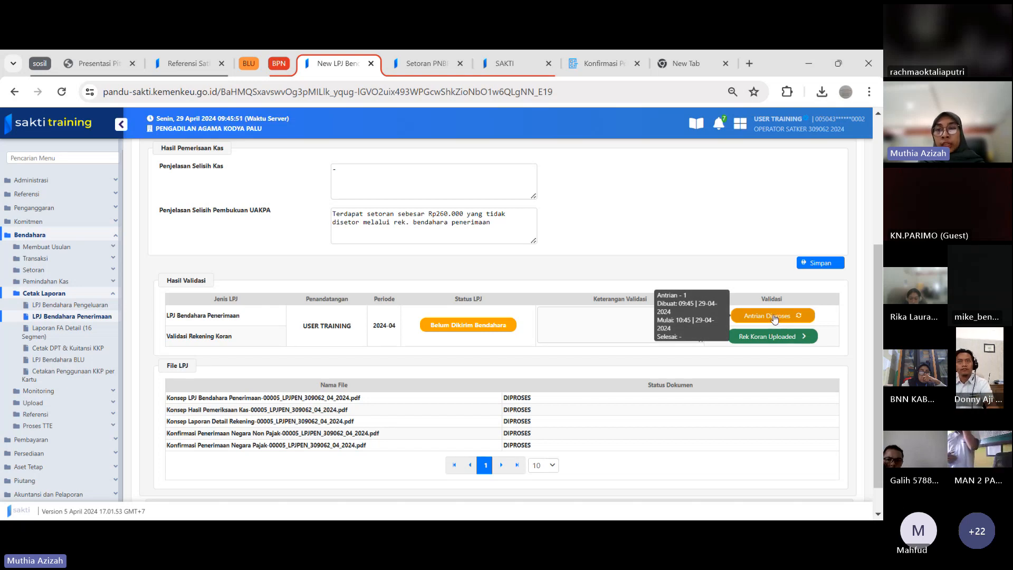
pyautogui.click(774, 317)
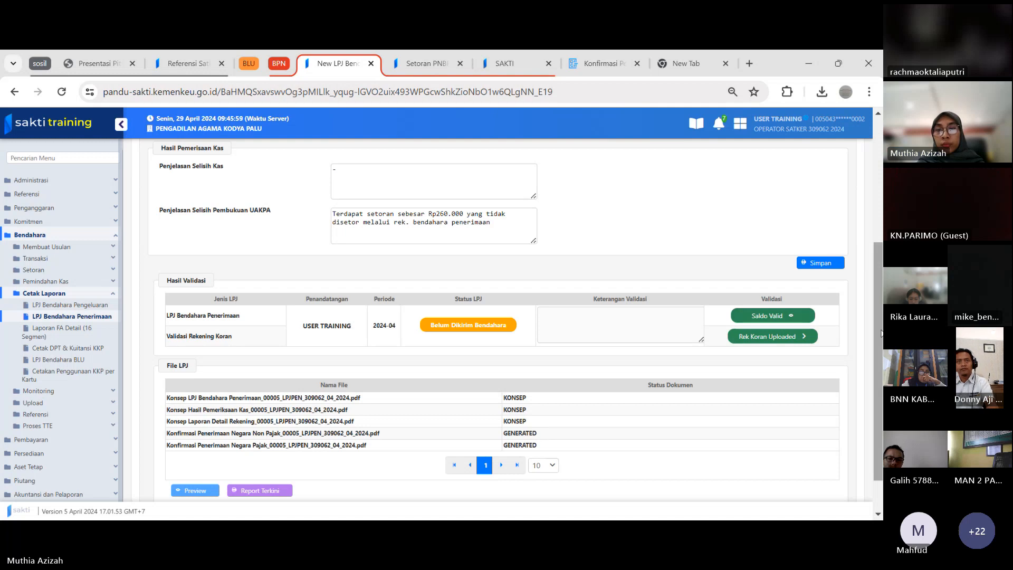
# Delete the uploaded rekening koran document of the RPL 051 PALU UTK PDT BIAYA PERKARA account and confirm the deletion
pyautogui.scroll(-2, 876, 376)
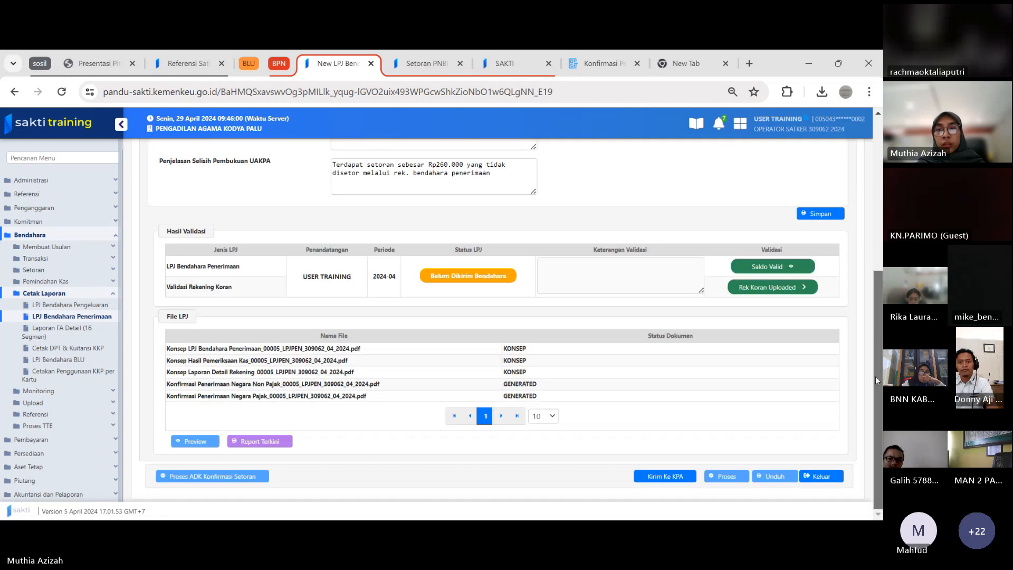
pyautogui.click(784, 290)
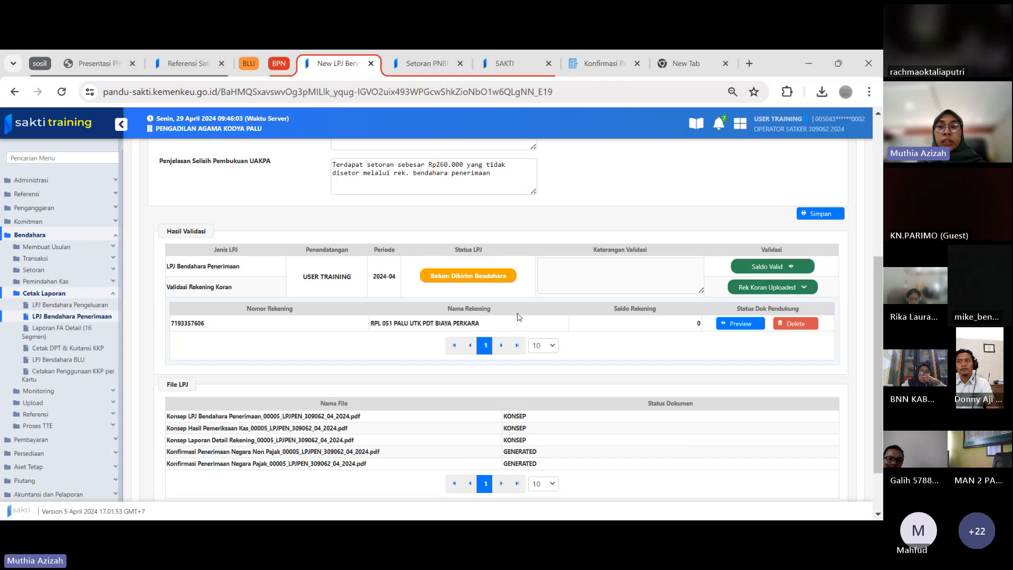
pyautogui.click(795, 323)
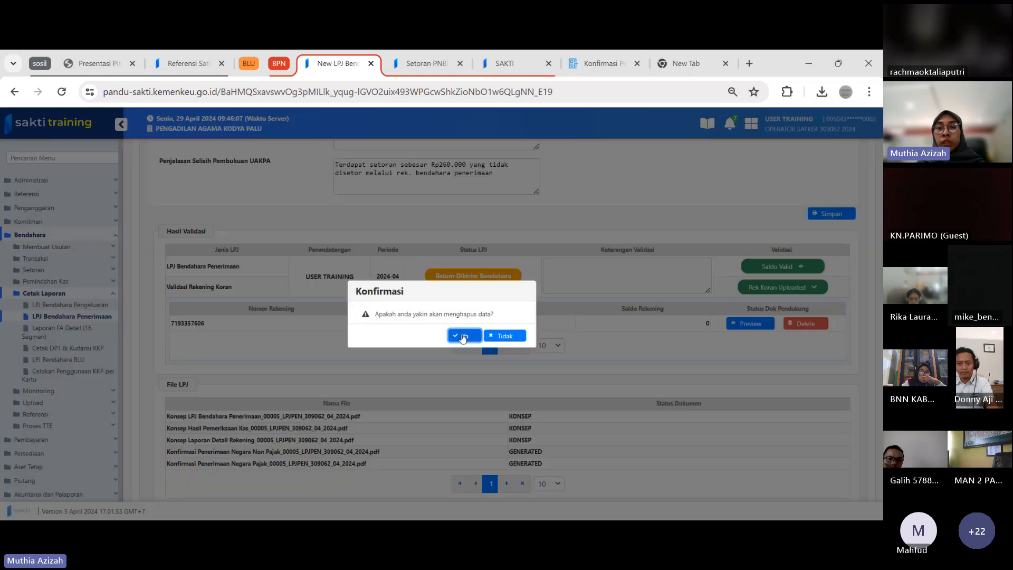
pyautogui.click(463, 337)
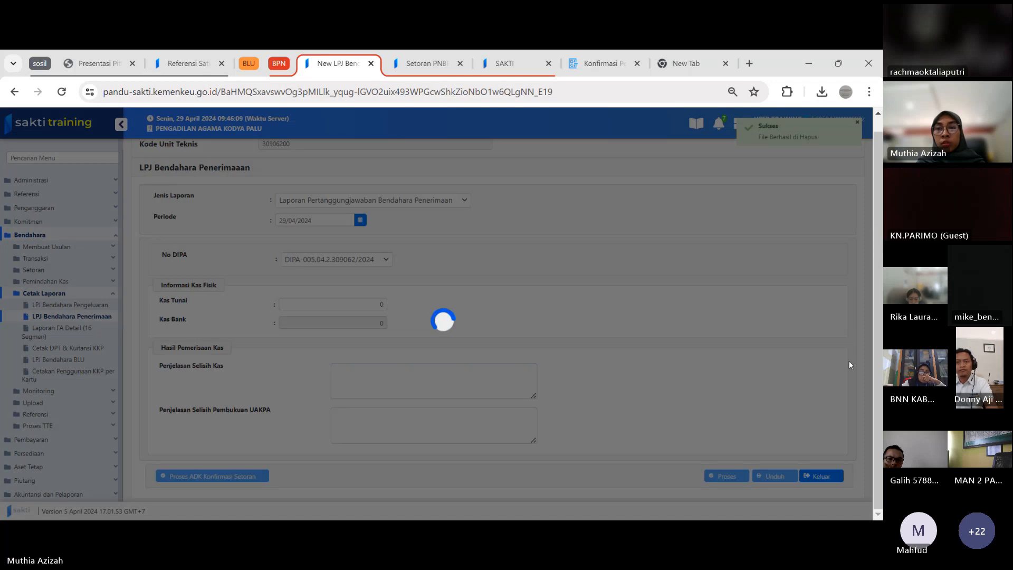
# Upload Konfirmasi Penerimaan Negara_00002_LPJ_BLU_288401_04_2024.pdf from Downloads as the account's rekening koran document
pyautogui.scroll(-5, 877, 384)
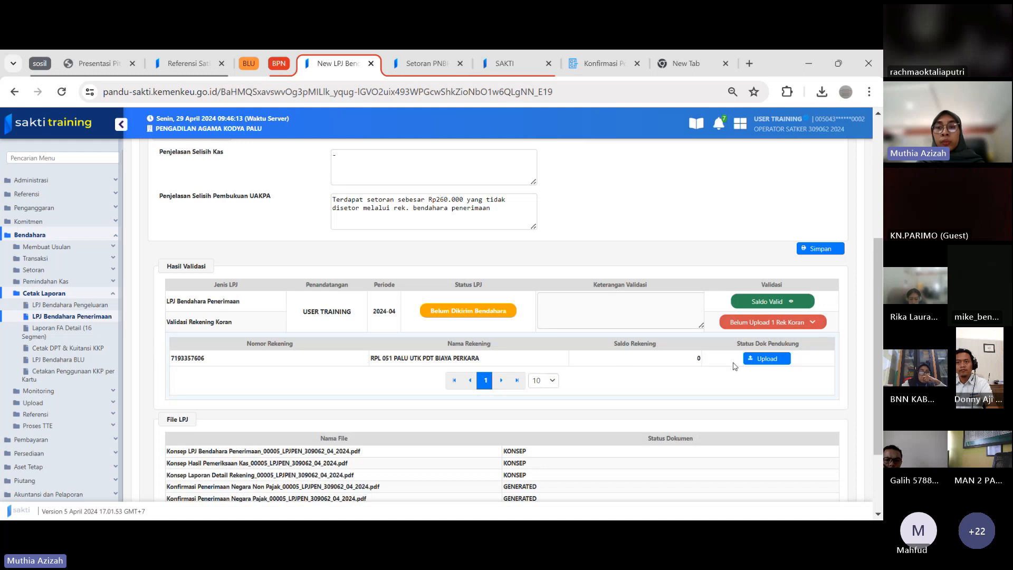
pyautogui.click(763, 359)
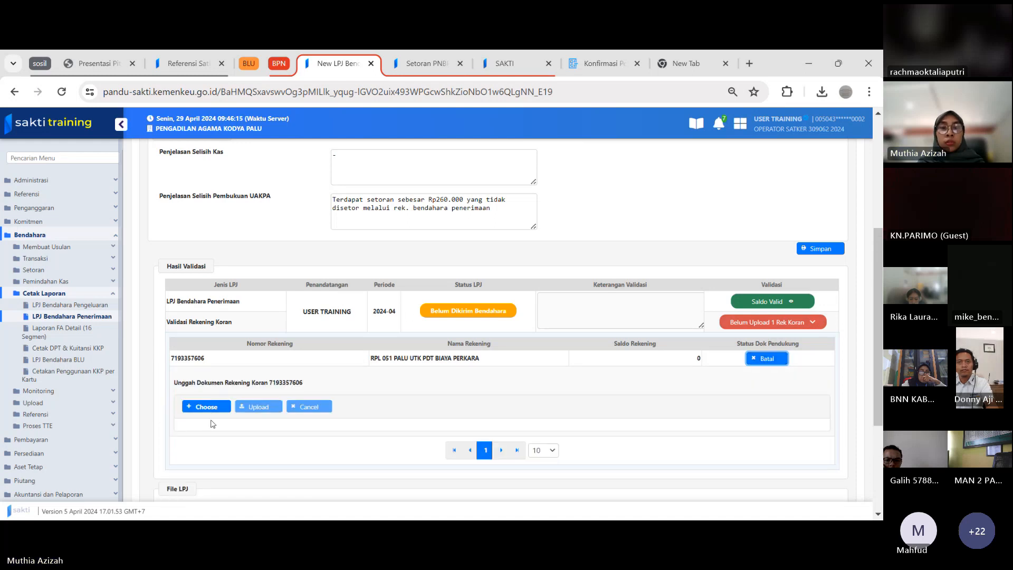
pyautogui.click(207, 409)
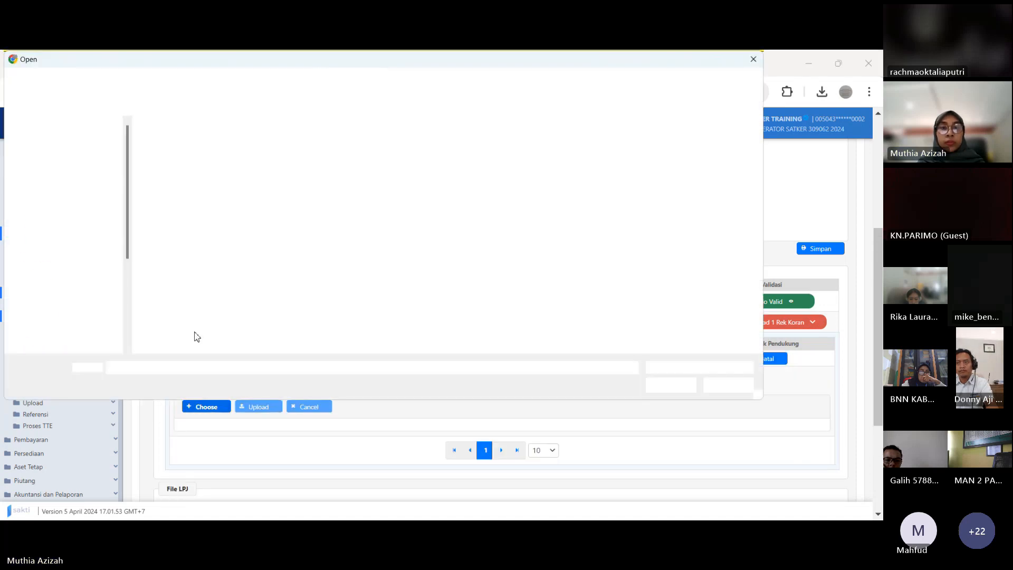
pyautogui.click(207, 175)
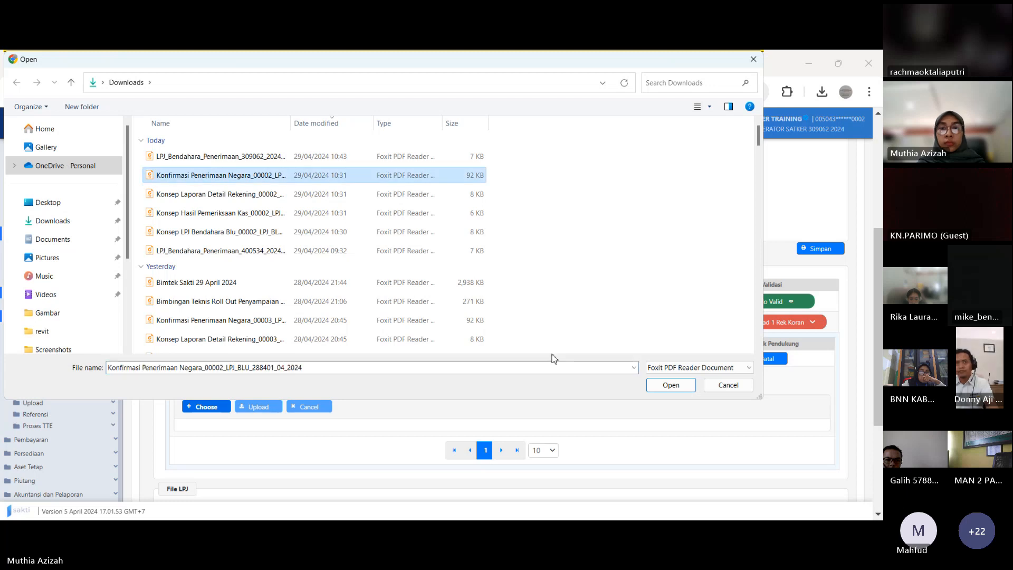
pyautogui.click(655, 384)
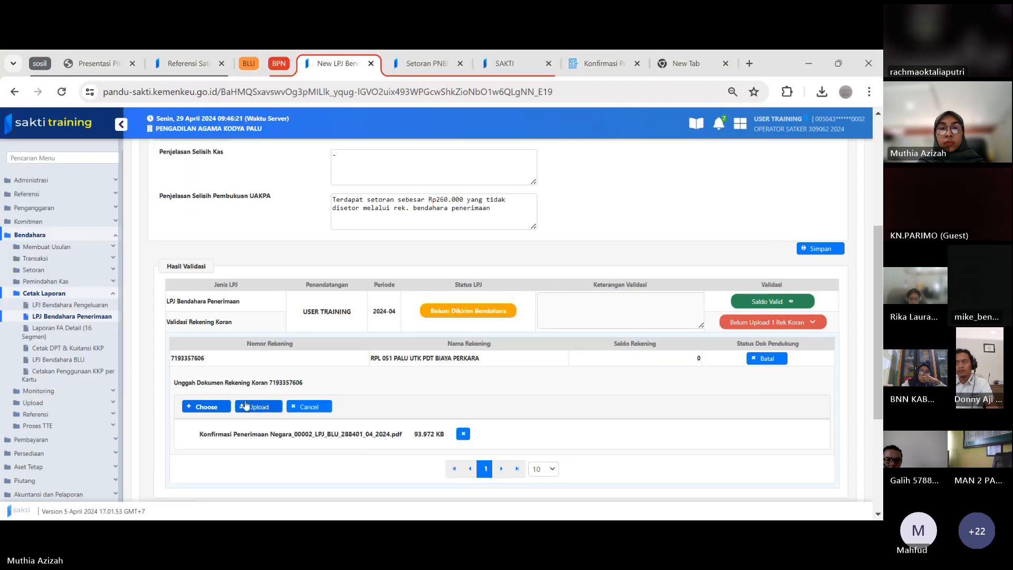
pyautogui.click(251, 408)
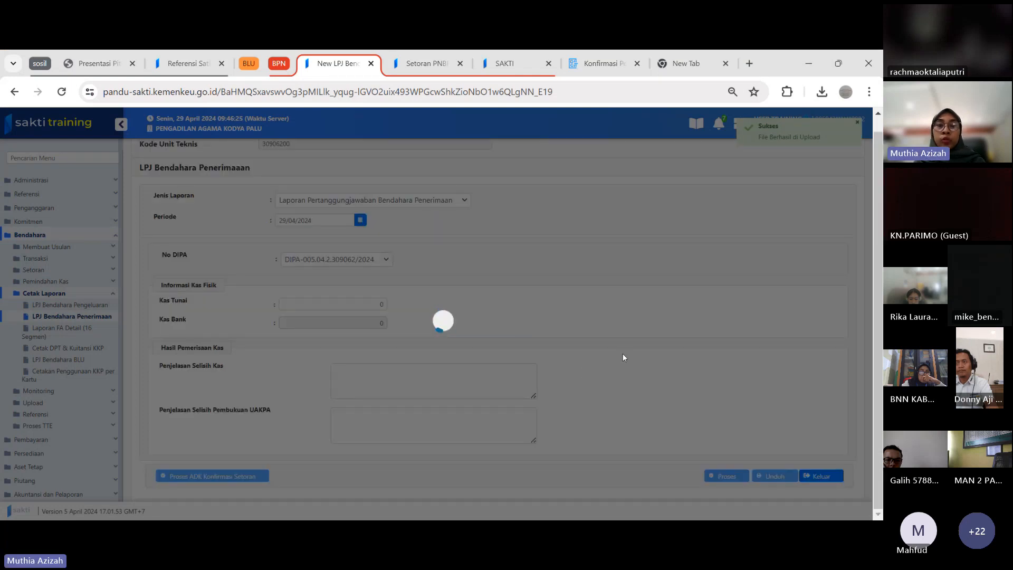
# Preview the file Konsep LPJ Bendahara Penerimaan_00005_LPJPEN_309062_04_2024.pdf from the File LPJ list
pyautogui.scroll(-4, 753, 324)
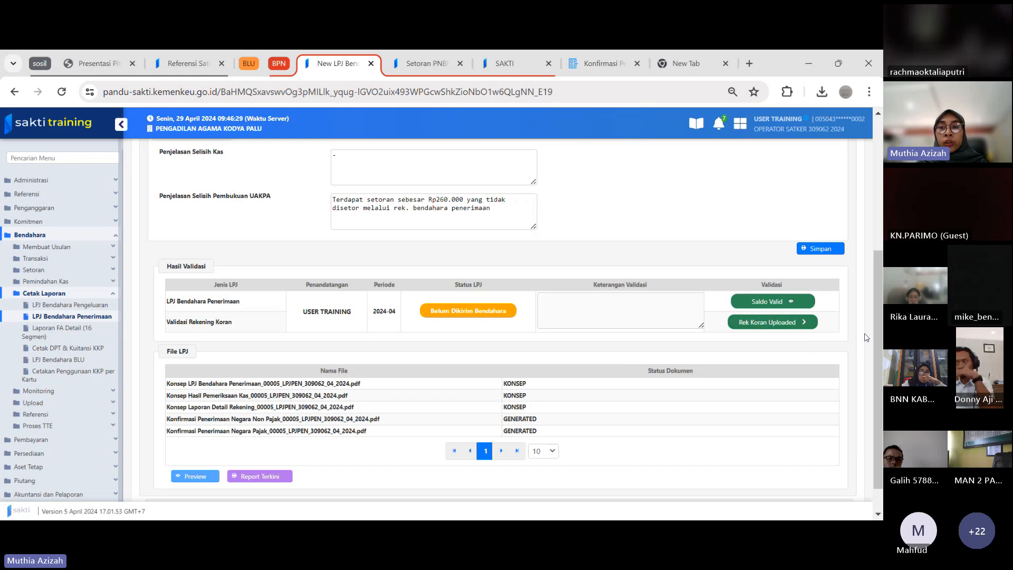
pyautogui.scroll(-2, 873, 373)
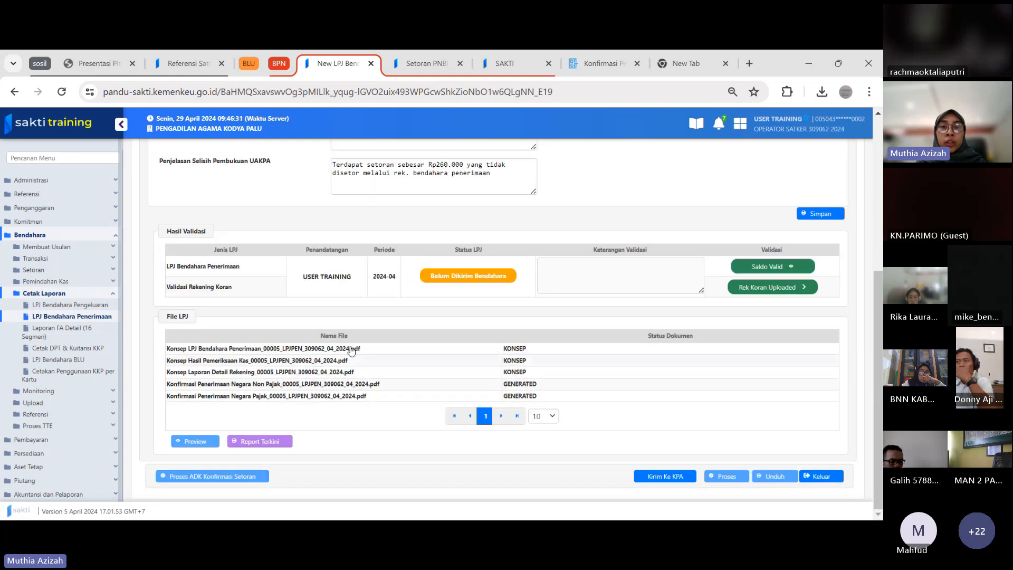
pyautogui.click(288, 348)
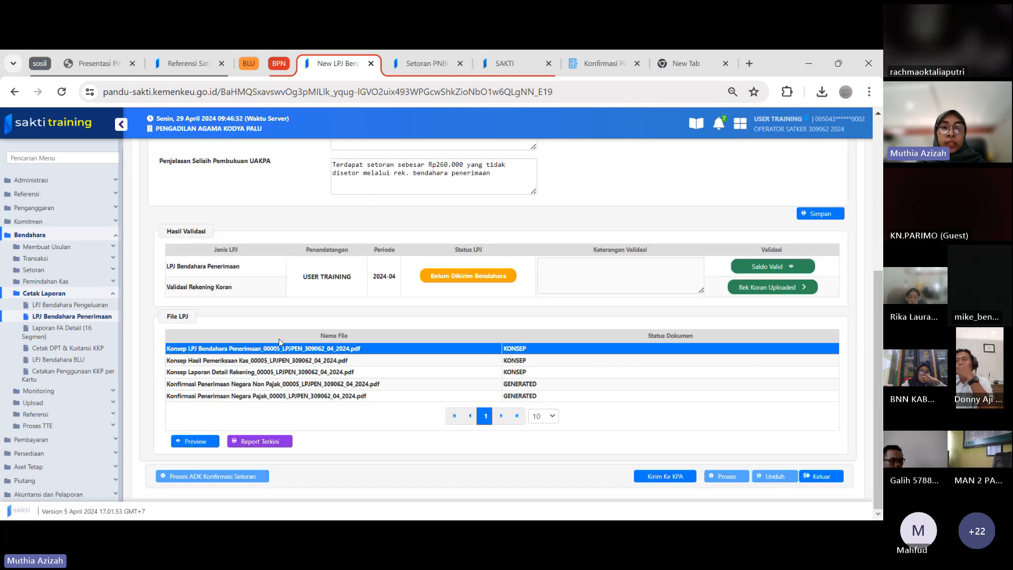
pyautogui.click(194, 444)
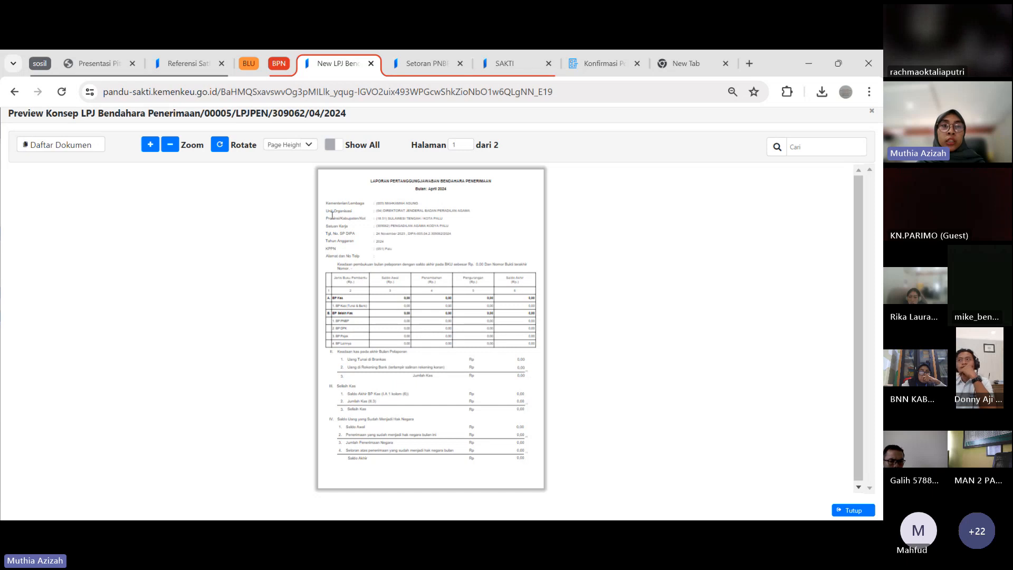
# Show the document list and download the Konsep LPJ Bendahara Penerimaan and Konsep Hasil Pemeriksaan Kas files to Downloads
pyautogui.click(71, 153)
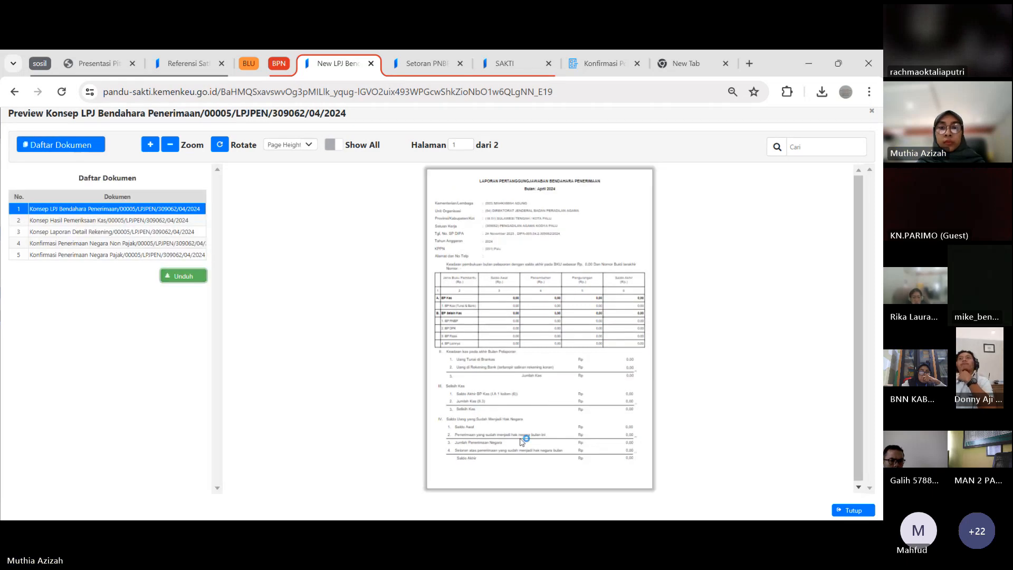
pyautogui.click(669, 387)
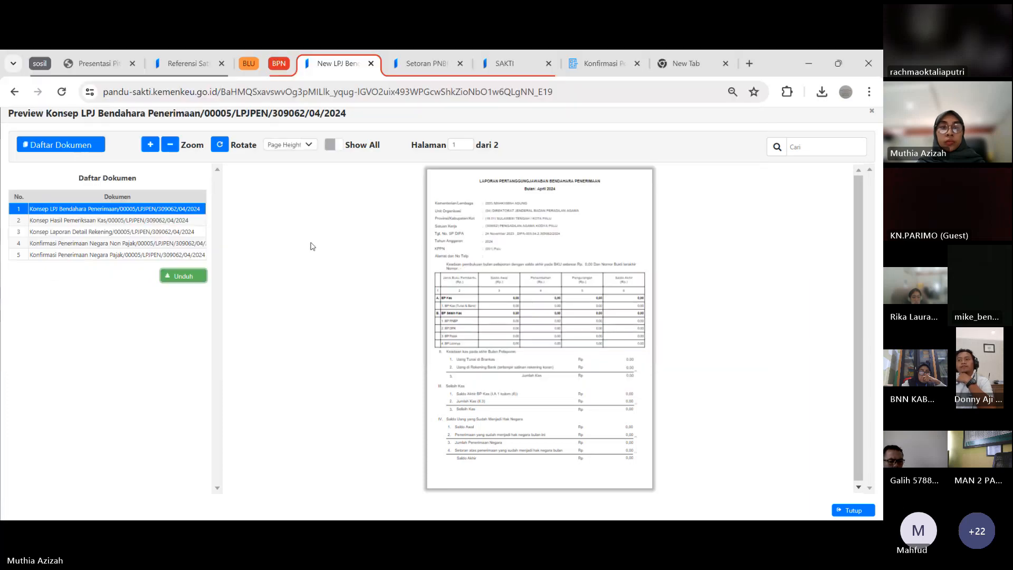
pyautogui.click(148, 220)
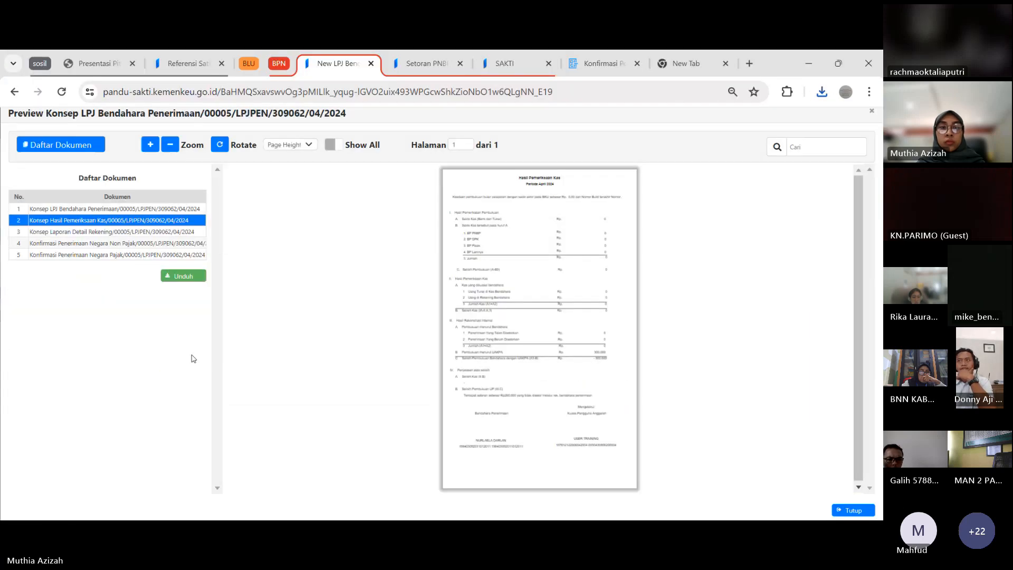
pyautogui.click(183, 279)
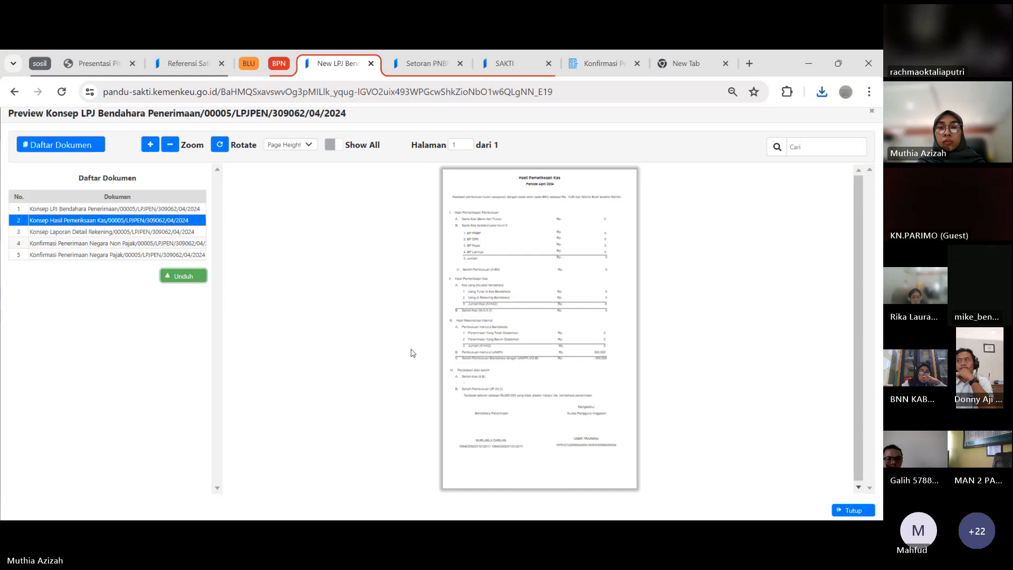
pyautogui.click(668, 385)
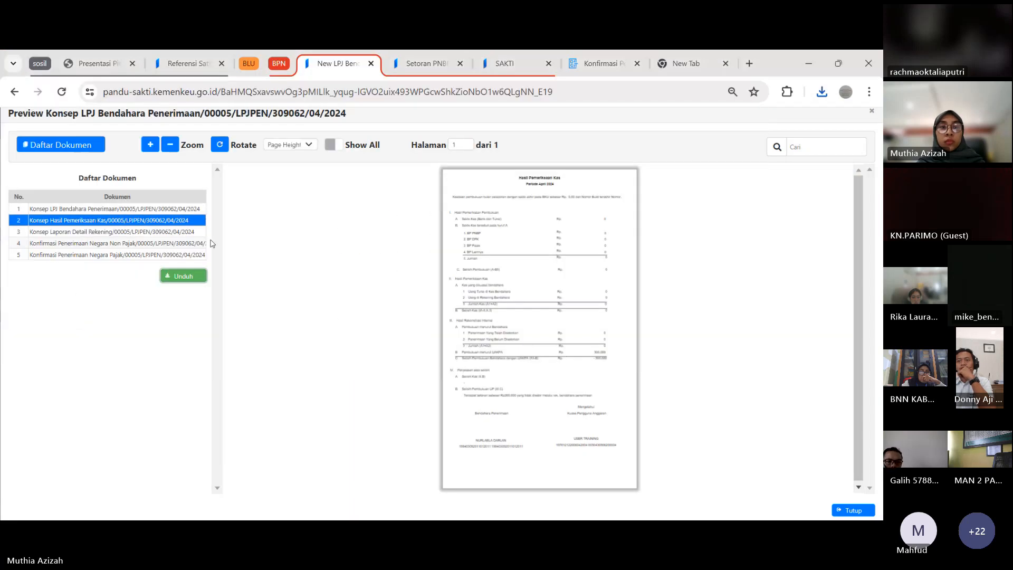
# Download the Konsep Laporan Detail Rekening document from the preview's document list to Downloads
pyautogui.click(165, 233)
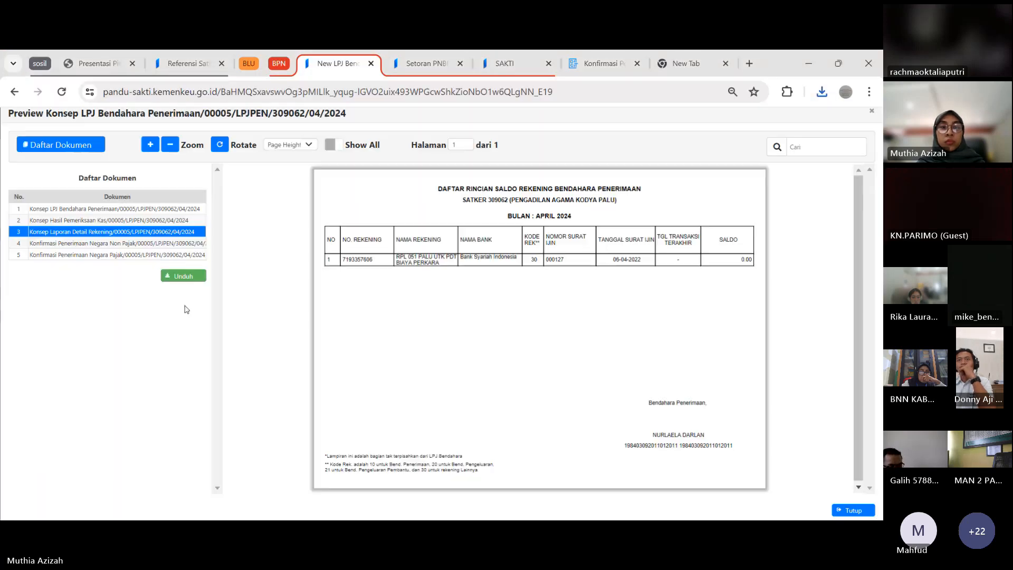
pyautogui.click(189, 278)
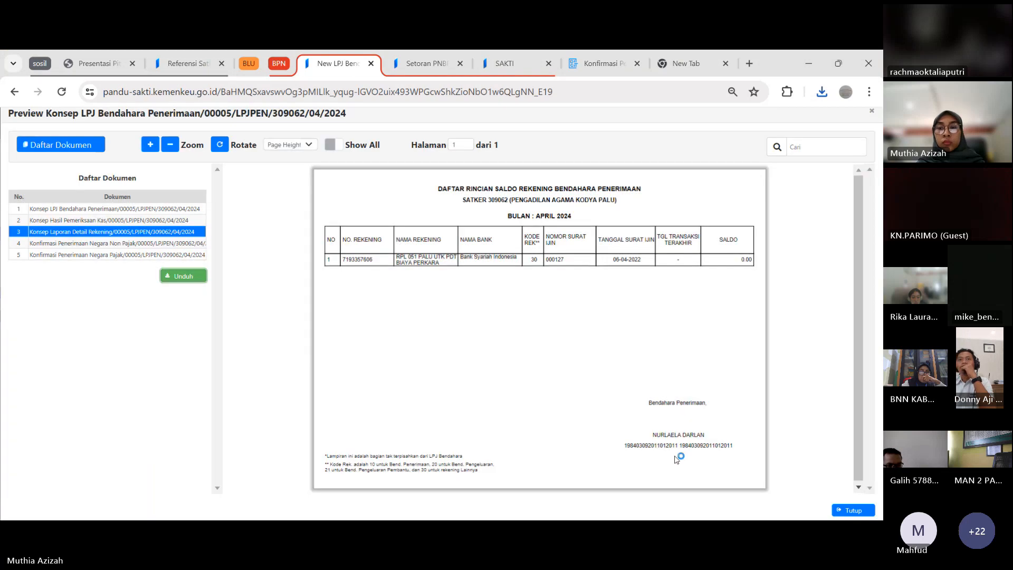
pyautogui.click(670, 385)
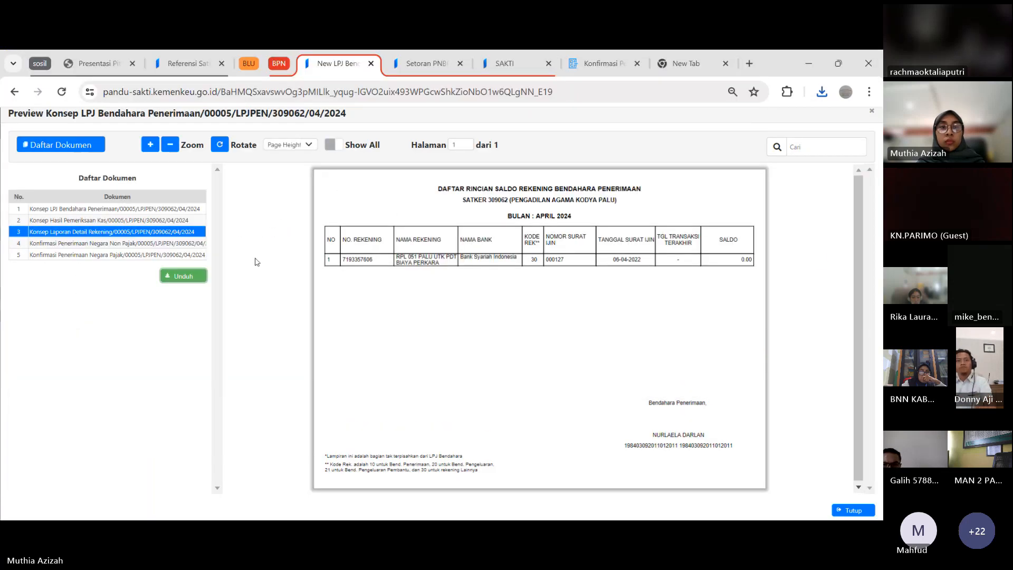
# Download the Konfirmasi Penerimaan Negara Non Pajak and Konfirmasi Penerimaan Negara Pajak documents to Downloads
pyautogui.click(180, 243)
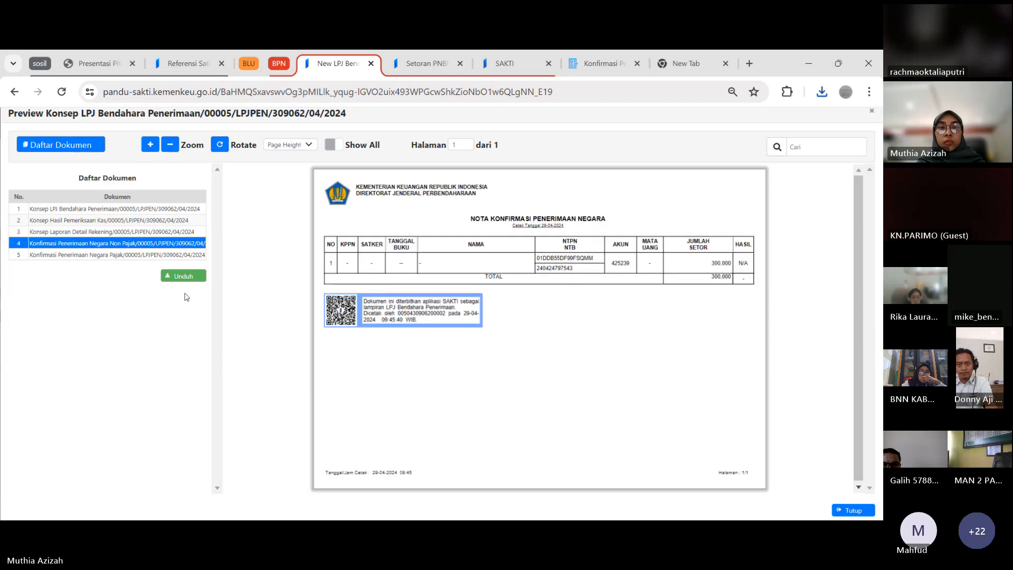
pyautogui.click(191, 278)
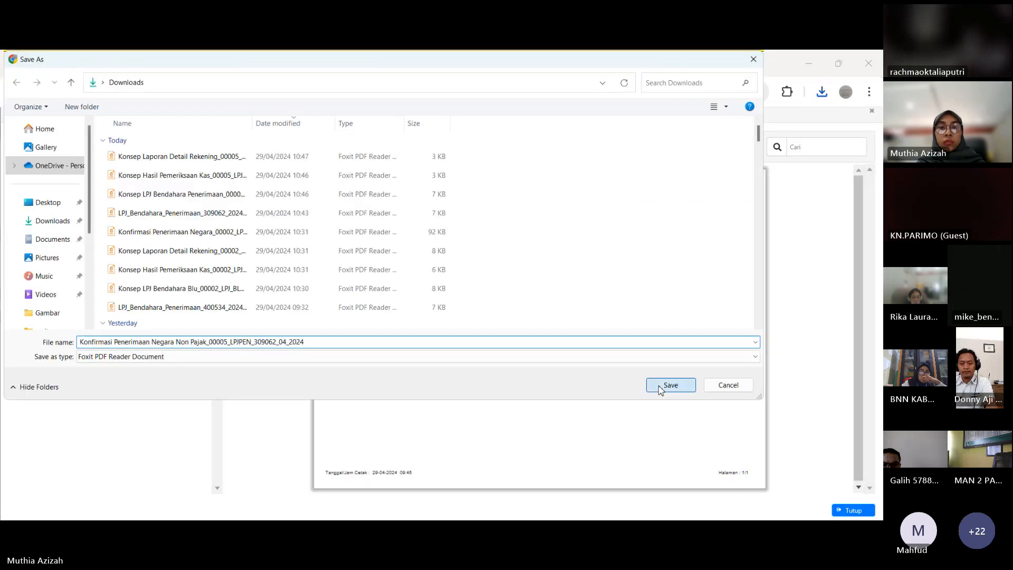
pyautogui.click(671, 386)
pyautogui.click(195, 256)
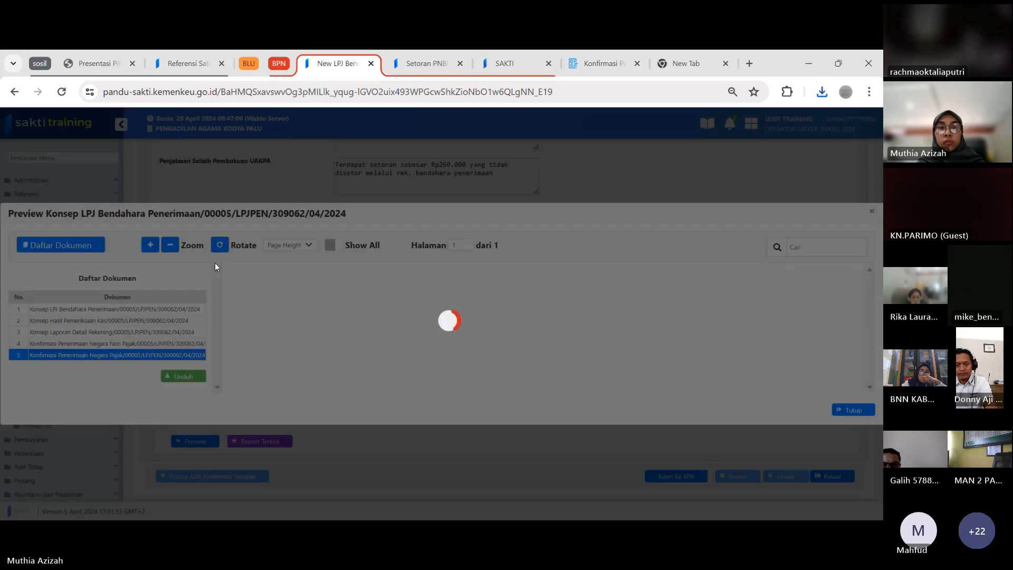
pyautogui.click(199, 280)
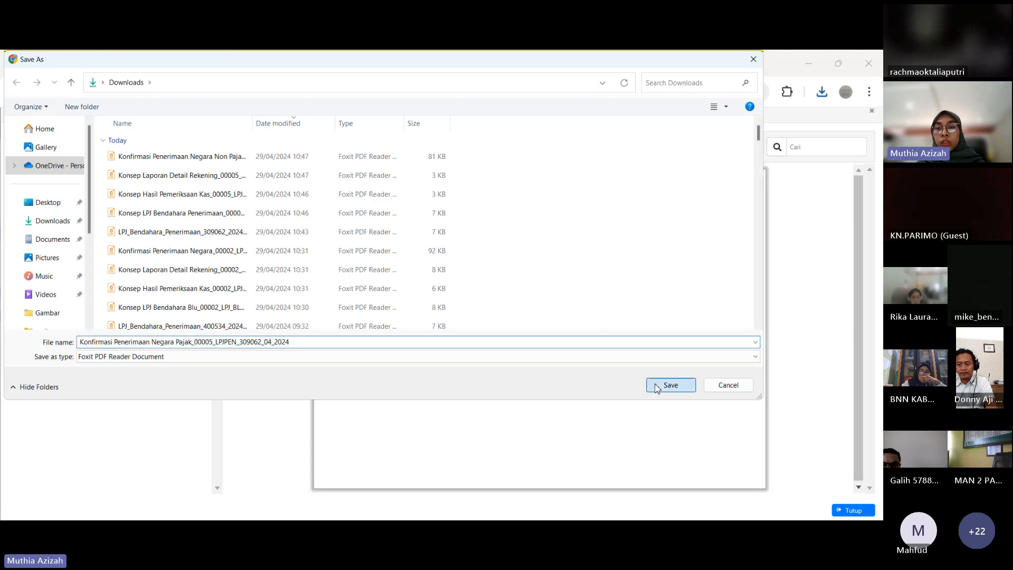
pyautogui.click(652, 386)
# Close the document preview, submit the 2024-04 LPJ Bendahara Penerimaan to the KPA and confirm
pyautogui.click(854, 510)
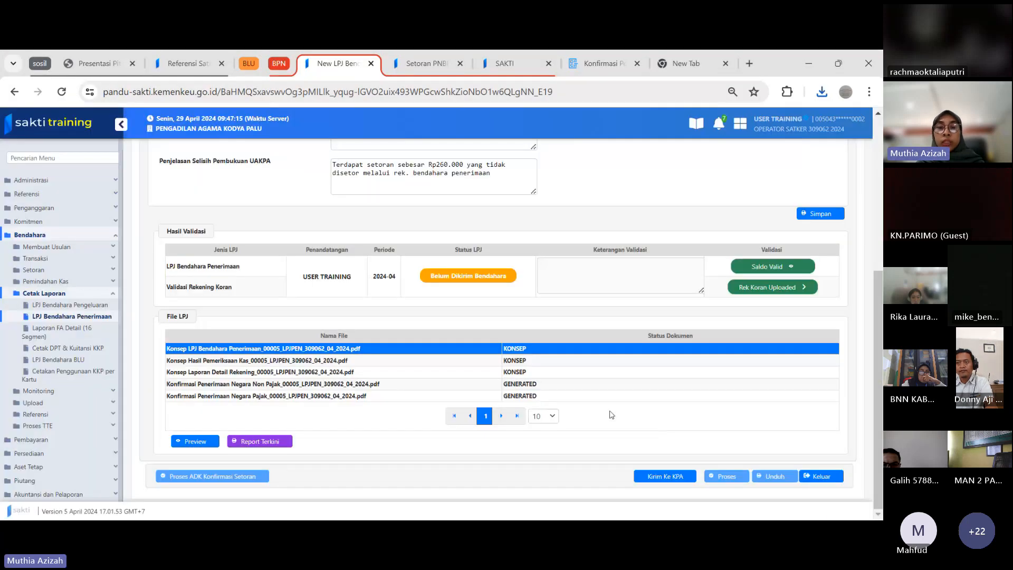
pyautogui.click(663, 474)
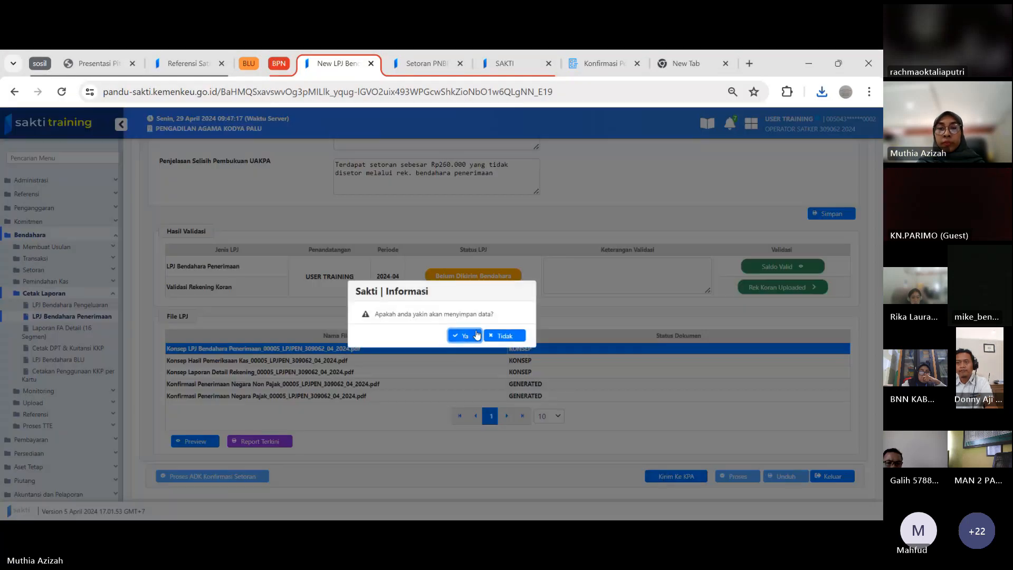
pyautogui.click(469, 335)
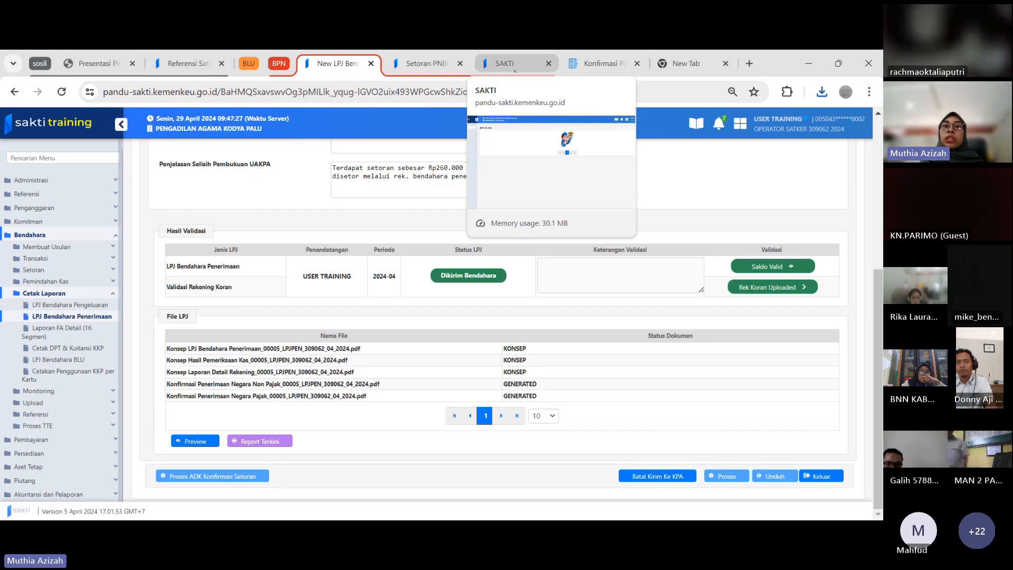
# Log out of the approval user session of satker 400534 that is open in the other SAKTI tab
pyautogui.click(515, 70)
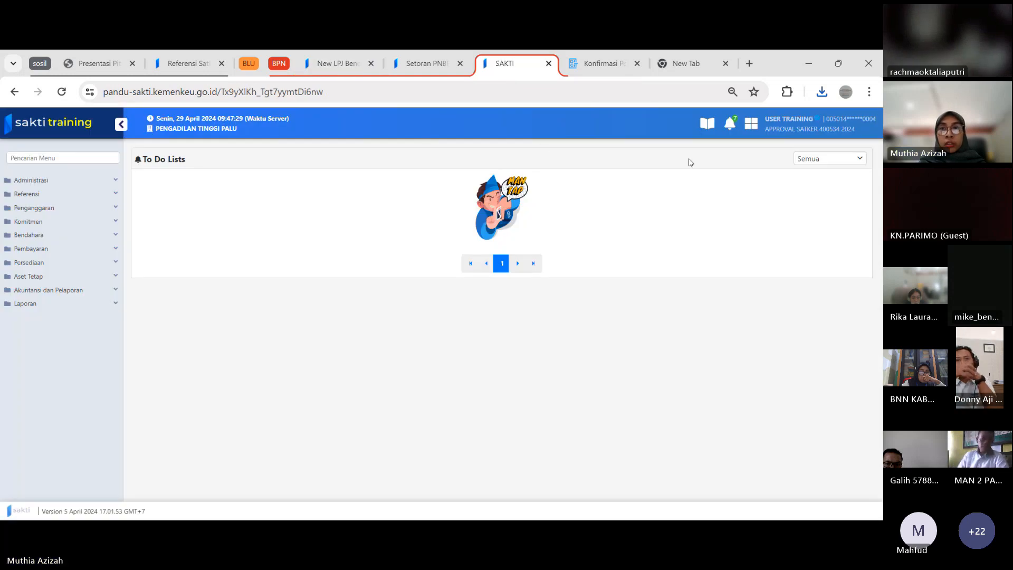
pyautogui.click(786, 136)
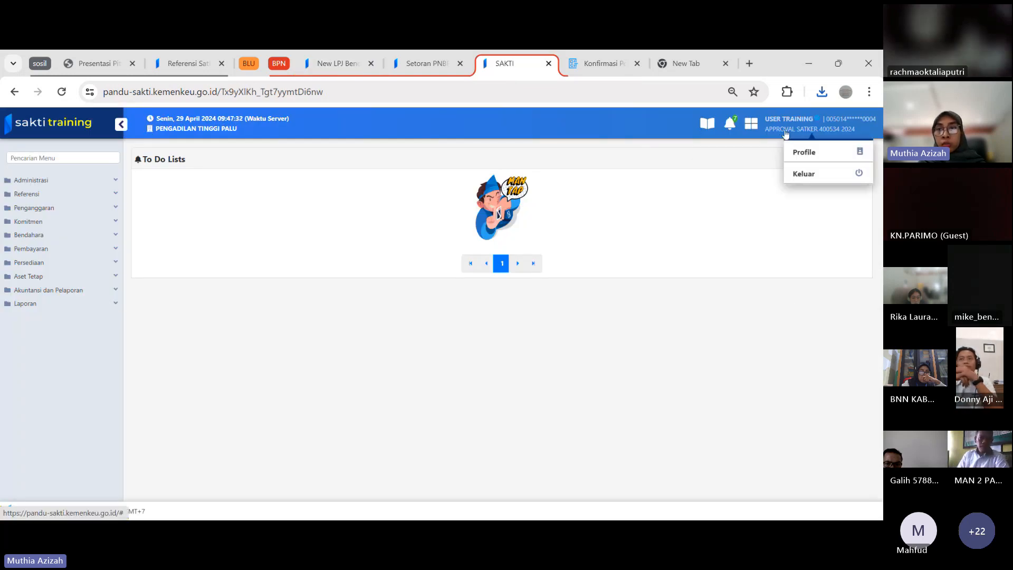
pyautogui.click(827, 176)
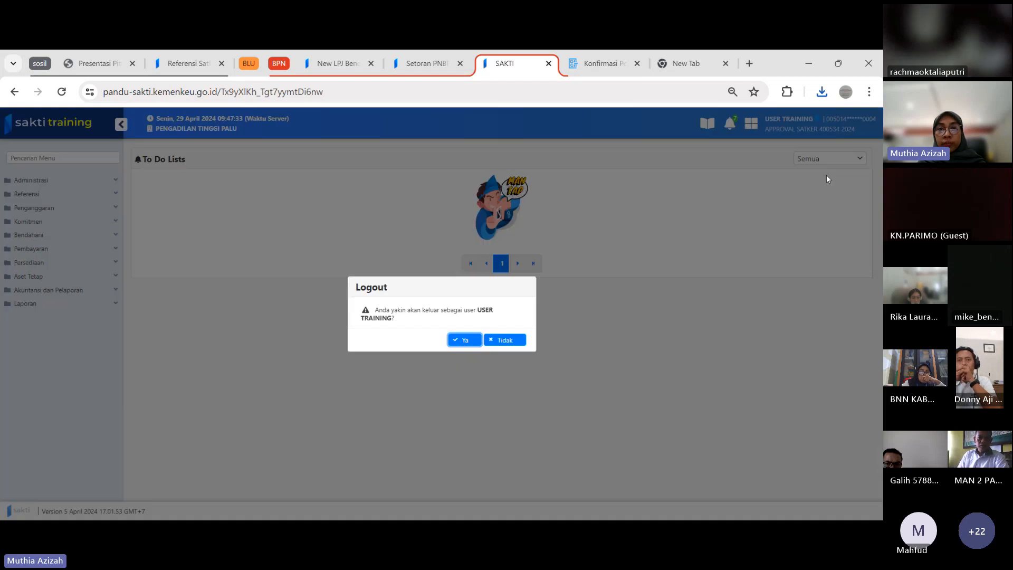
pyautogui.click(474, 341)
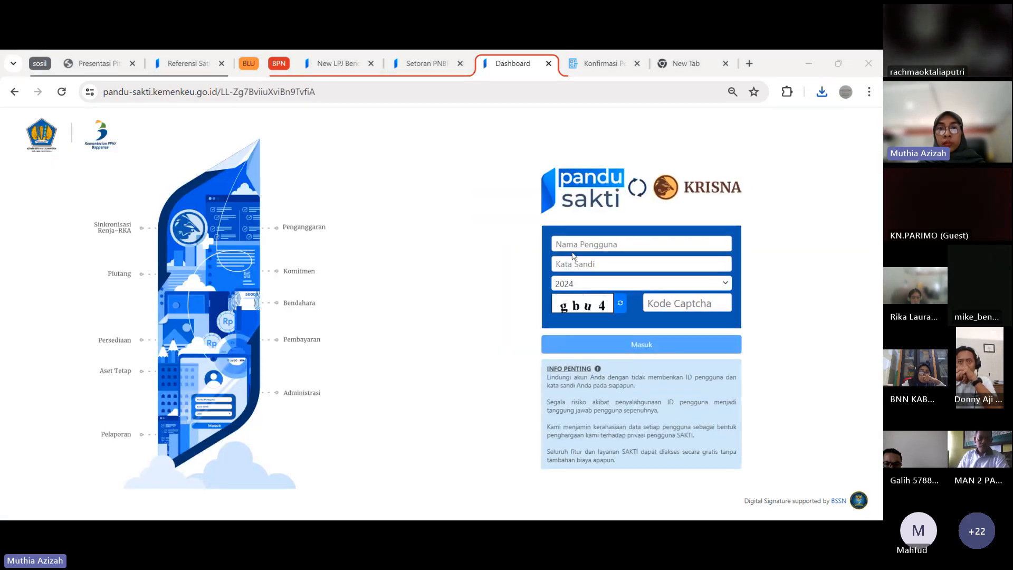
# Submit the login form with the satker 309062 approver's username, the saved account password, year 2024 and the captcha code
pyautogui.click(575, 247)
pyautogui.write('002')
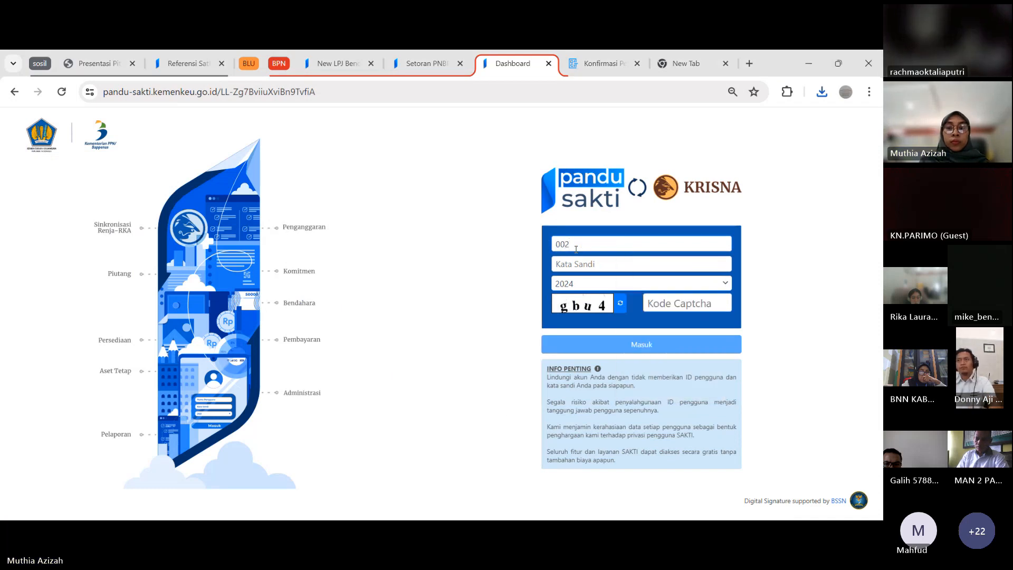
pyautogui.press('BackSpace')
pyautogui.write('5')
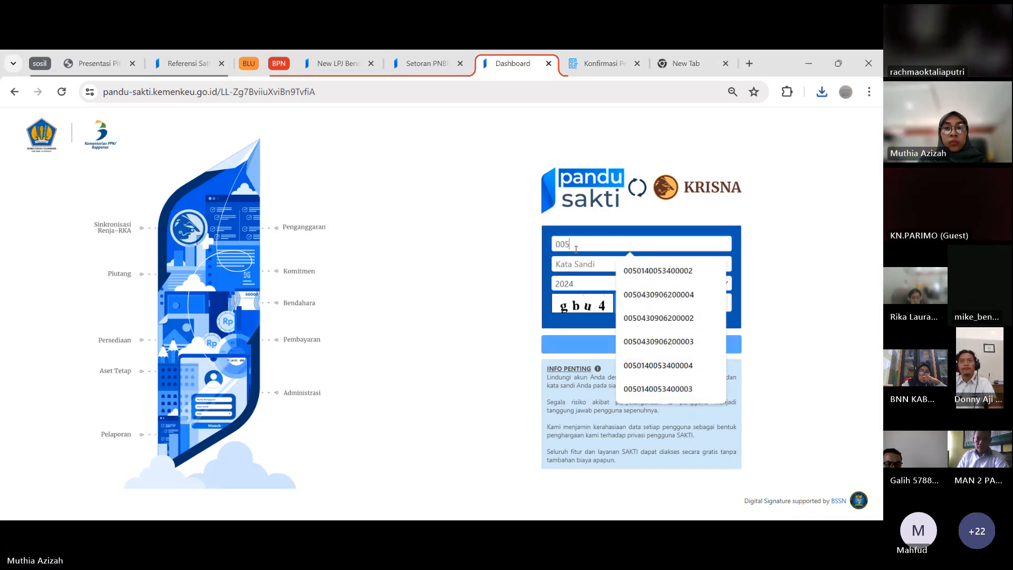
pyautogui.press('Down')
pyautogui.press('Down')
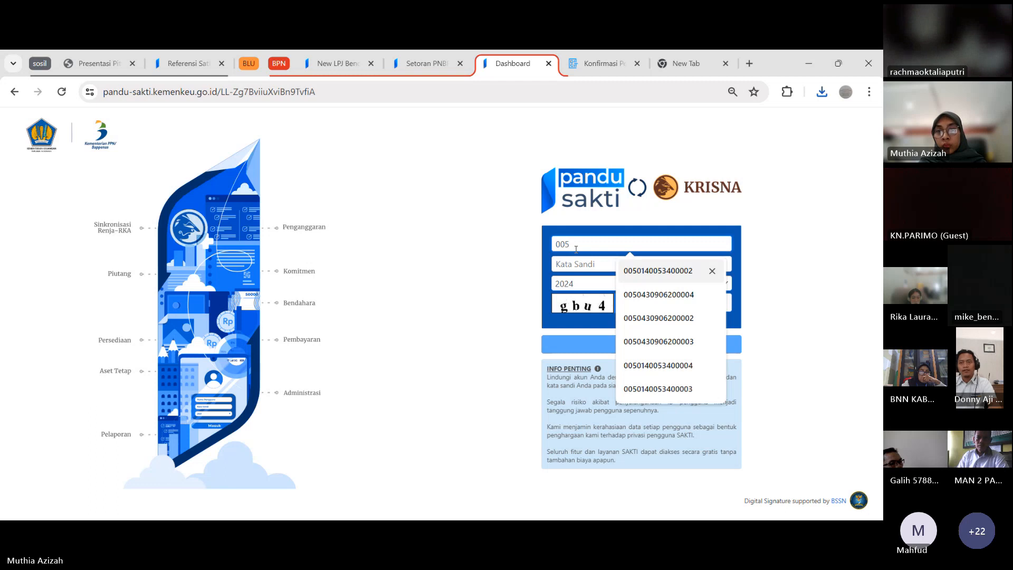
pyautogui.press('Return')
pyautogui.press('Tab')
pyautogui.press('Tab')
pyautogui.press('Tab')
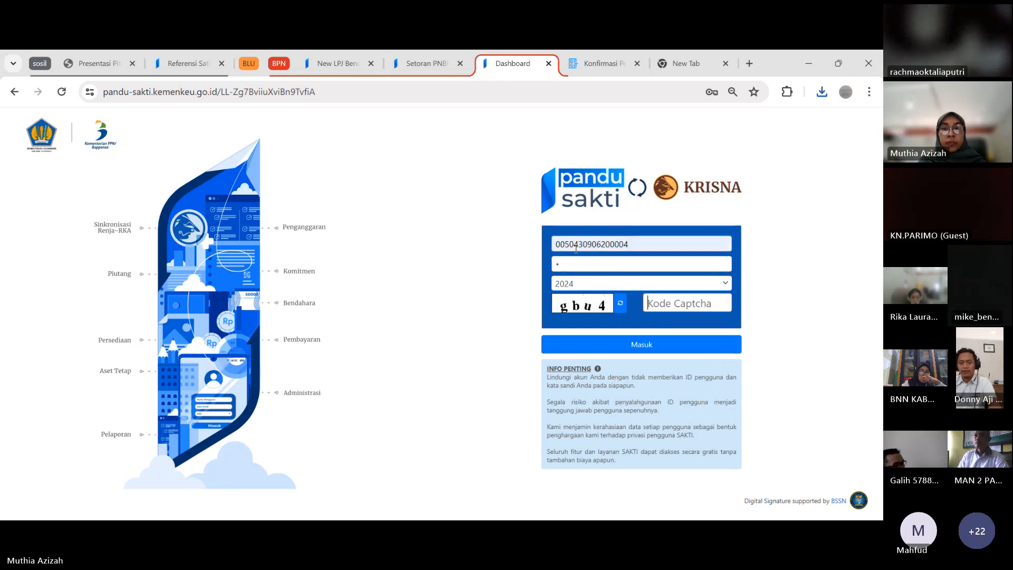
pyautogui.write('gbu4')
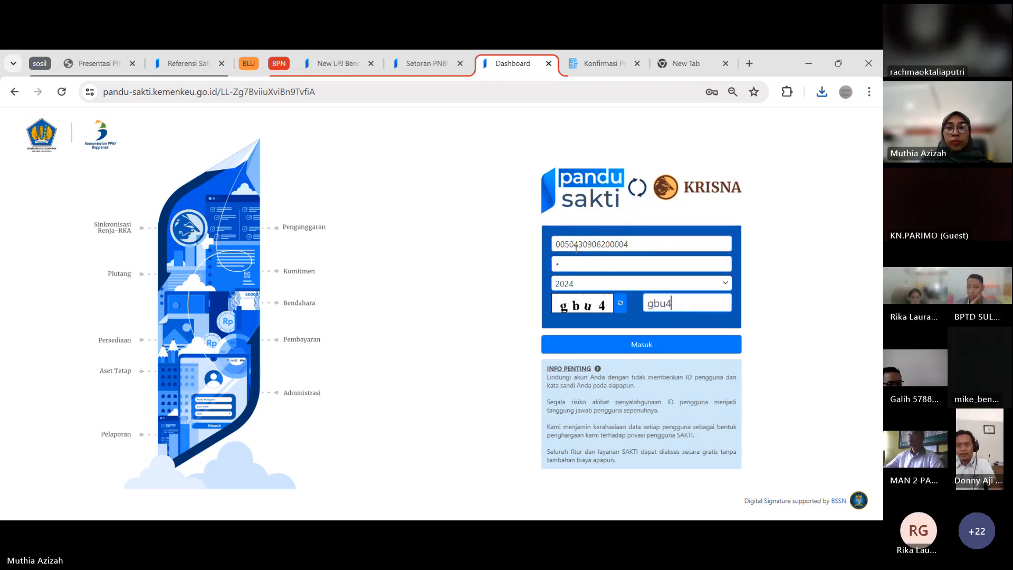
pyautogui.press('Return')
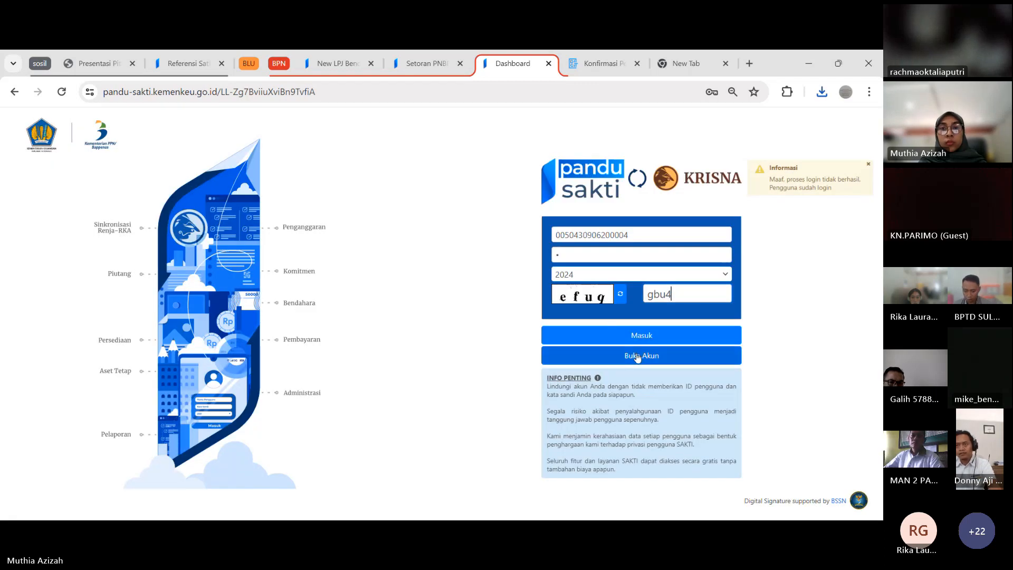
# Re-enter the account password with year 2024 to complete the approver's login
pyautogui.click(638, 357)
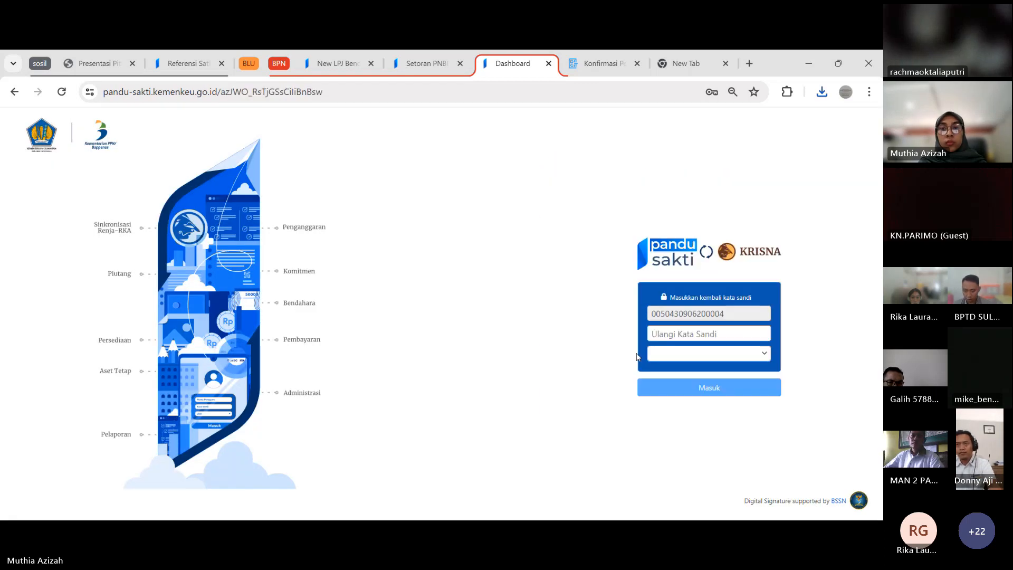
pyautogui.click(675, 336)
pyautogui.write('•')
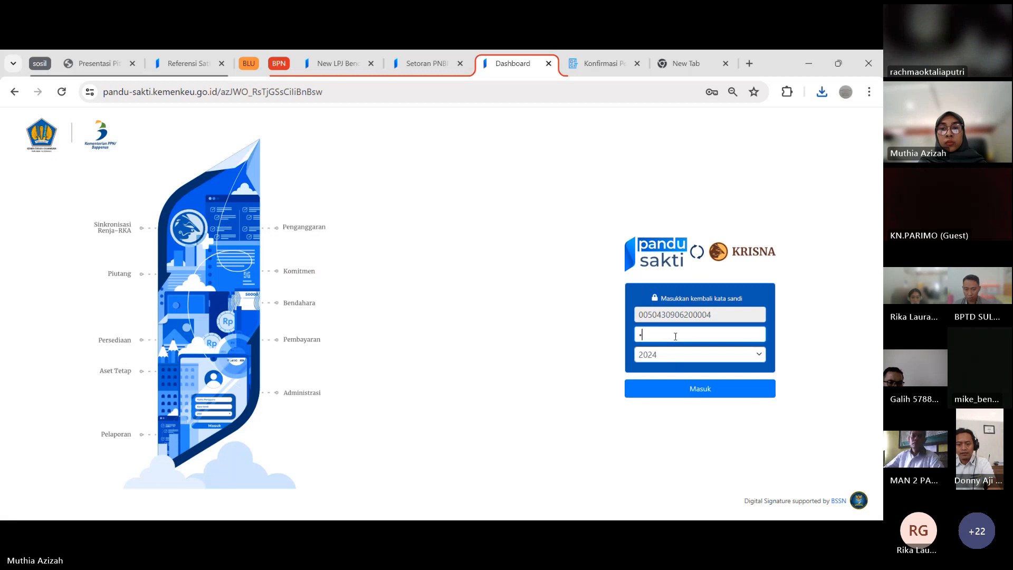
pyautogui.click(675, 390)
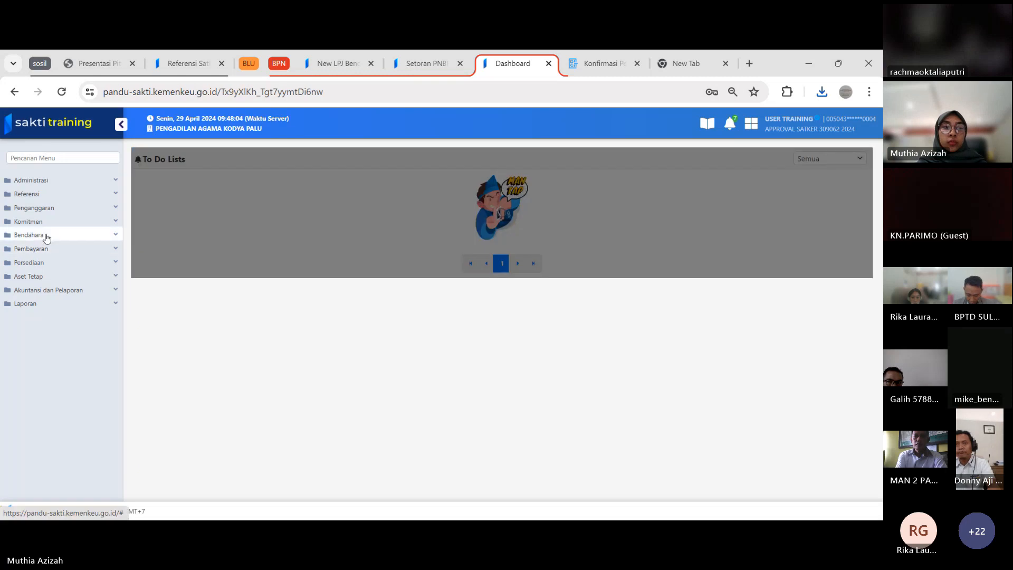
# Open Validasi LPJ Bendahara and search for reports with Jenis LPJ set to LPJ Bendahara Penerimaan
pyautogui.click(44, 235)
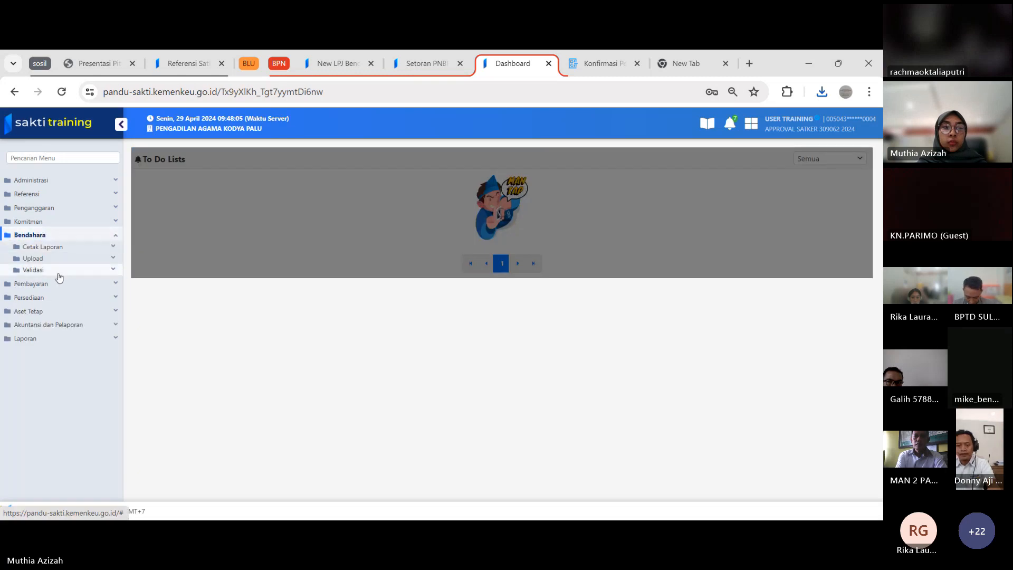
pyautogui.click(59, 271)
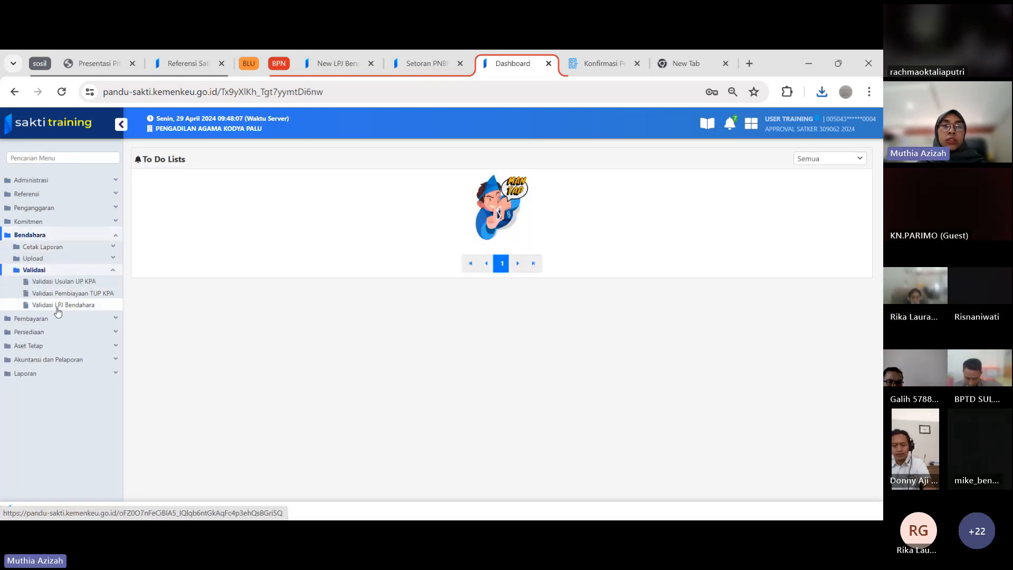
pyautogui.click(58, 307)
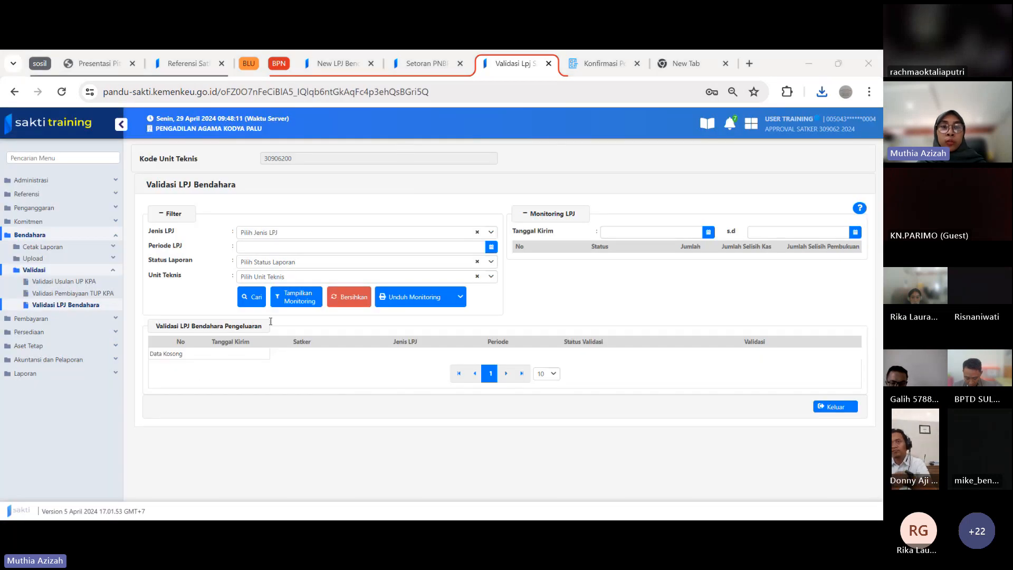
pyautogui.click(345, 237)
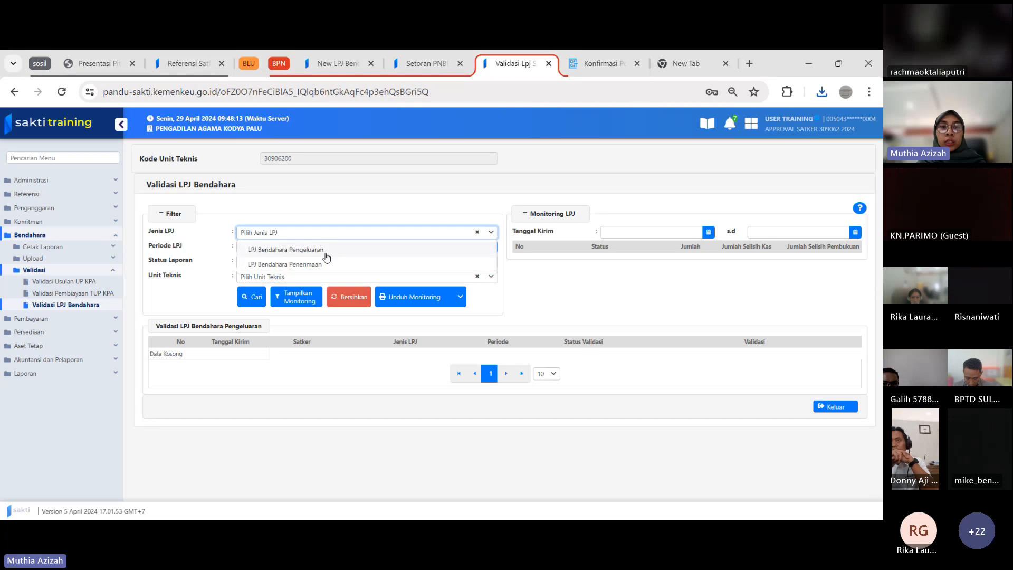
pyautogui.click(322, 263)
pyautogui.click(255, 300)
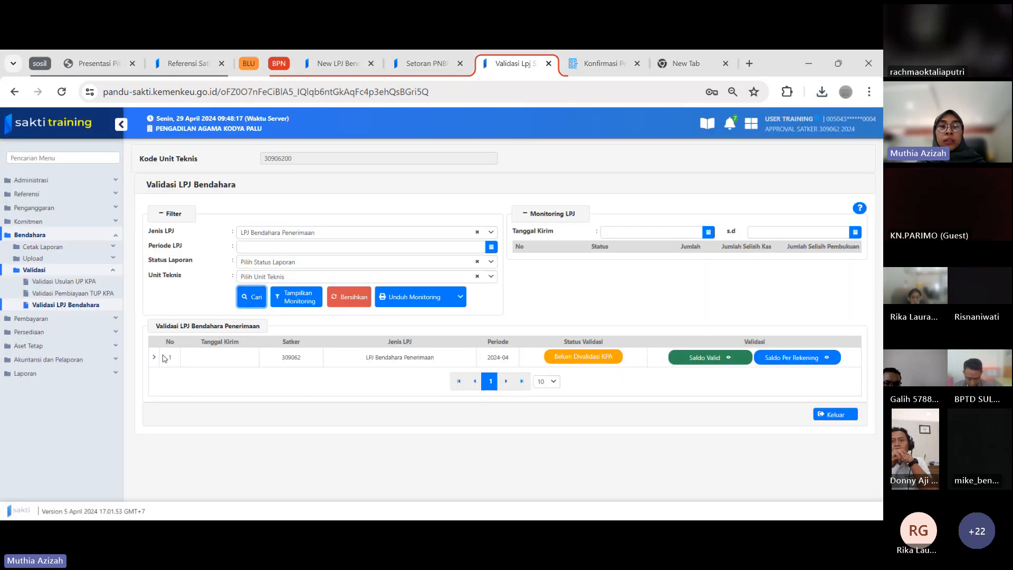
# Approve the satker 309062 LPJ Bendahara Penerimaan for 2024-04 with Keterangan "ok" and save it as Divalidasi KPA
pyautogui.click(154, 357)
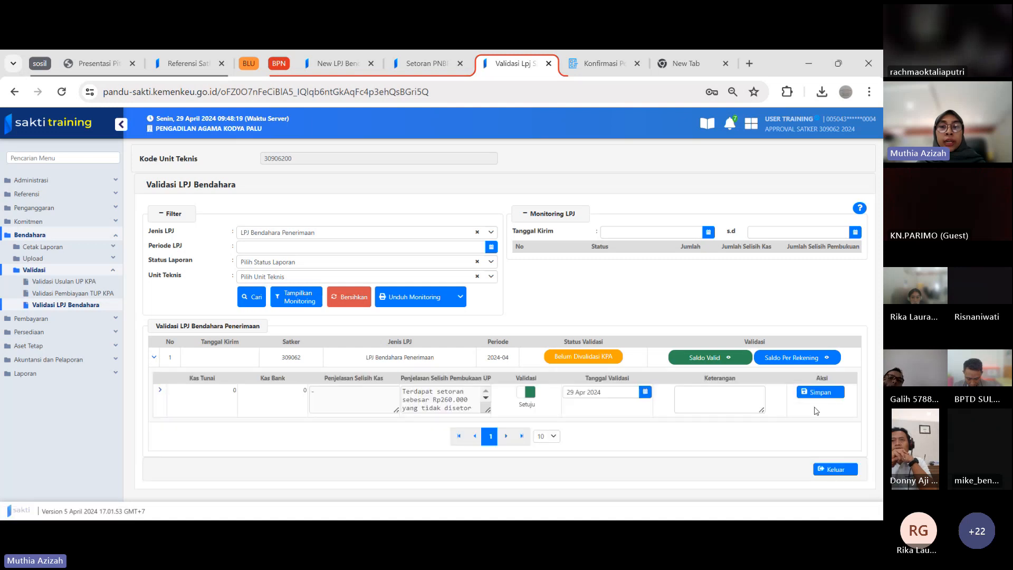
pyautogui.click(725, 397)
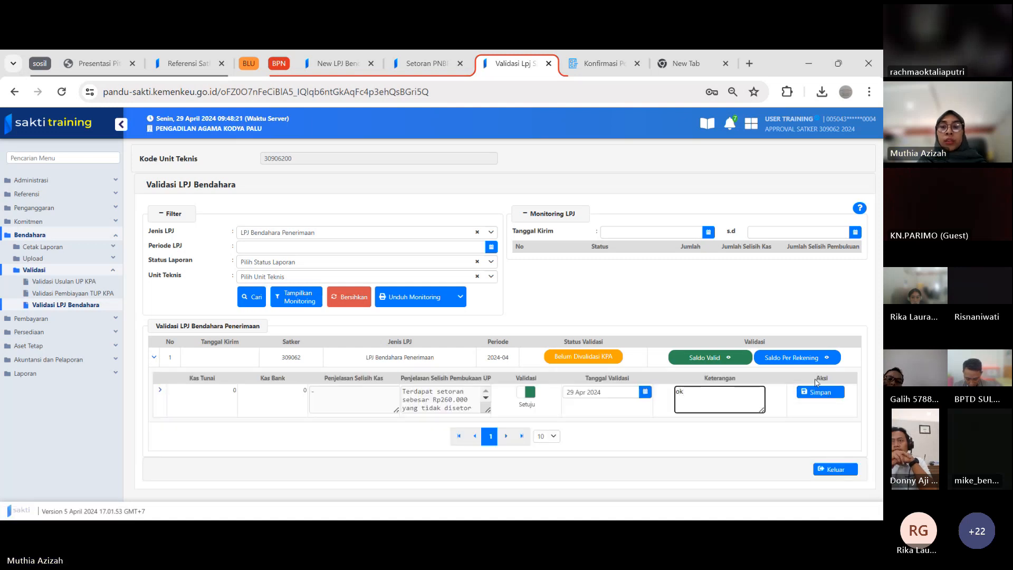
pyautogui.click(820, 392)
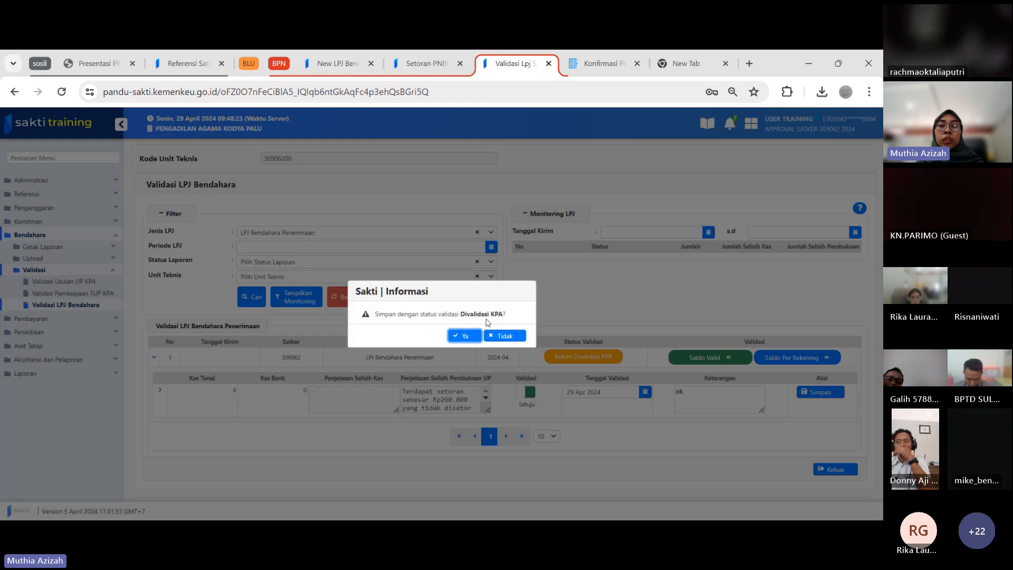
pyautogui.click(465, 337)
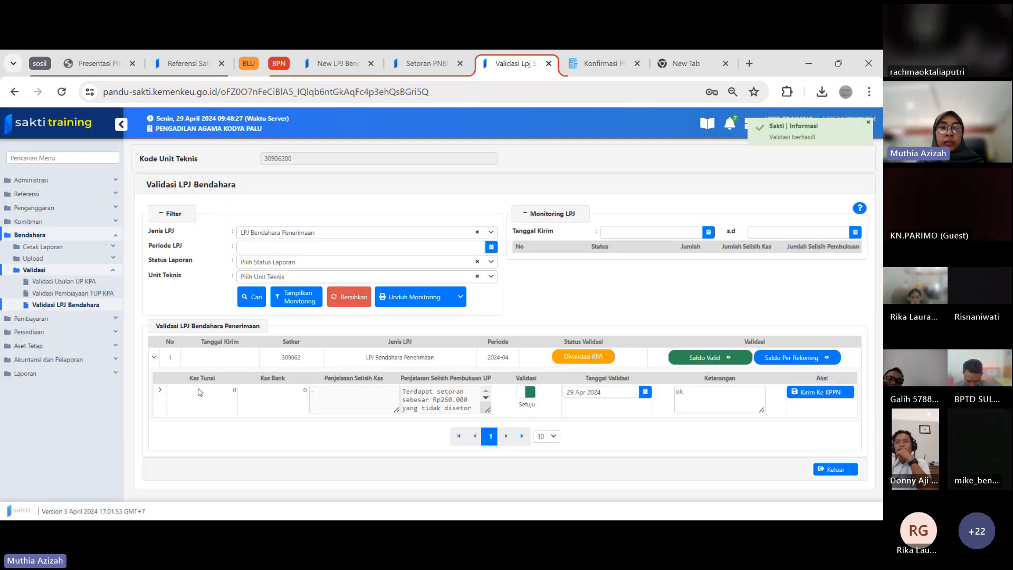
# Upload Konsep LPJ Bendahara Penerimaan_00005_LPJPEN_309062_04_2024.pdf to the report's supporting documents with Jenis Dokumen LPJ Bendahara Penerimaan
pyautogui.click(160, 390)
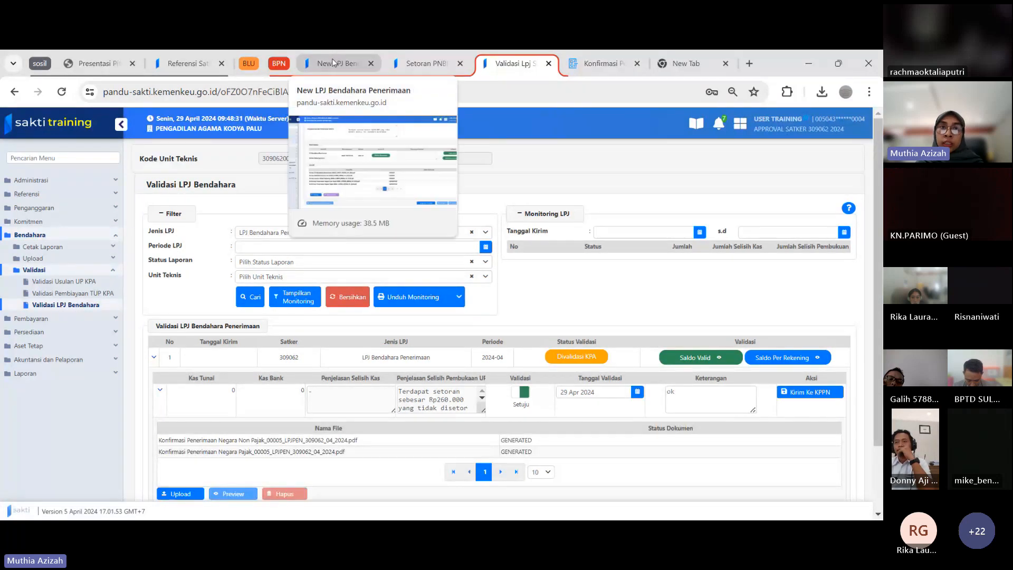
pyautogui.click(188, 494)
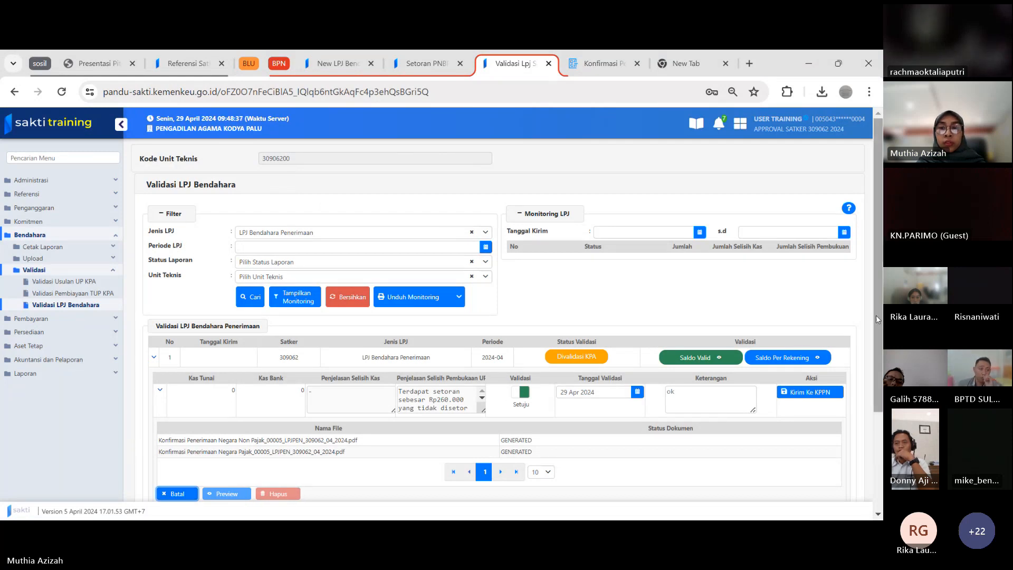
pyautogui.scroll(-2, 878, 319)
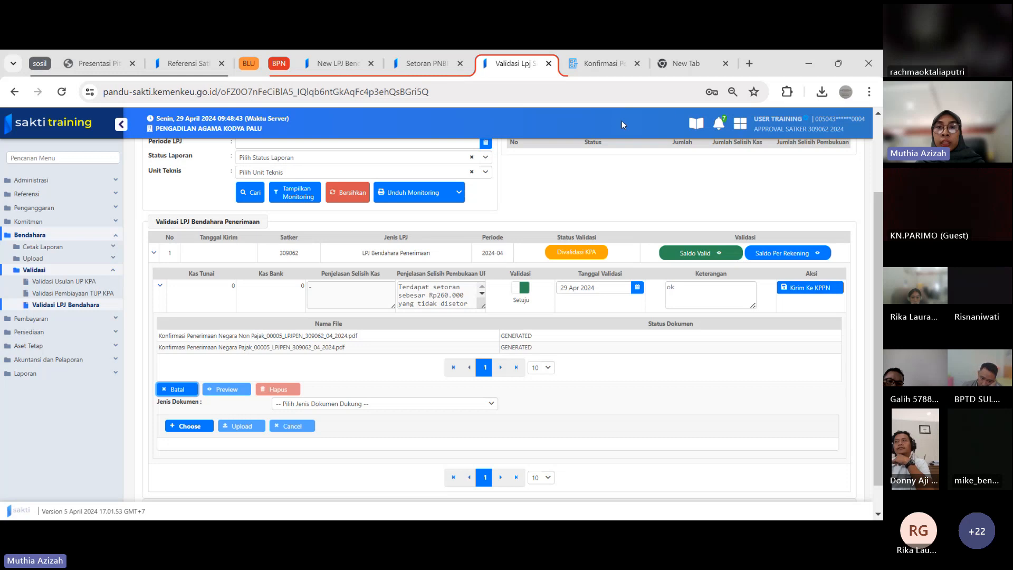
pyautogui.hotkey('alt', 'Tab')
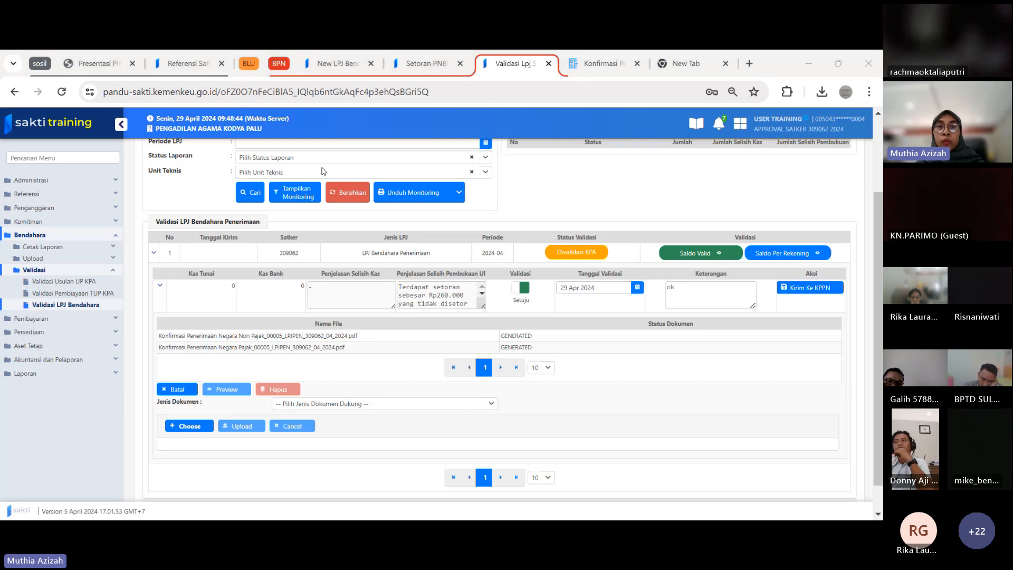
pyautogui.click(195, 428)
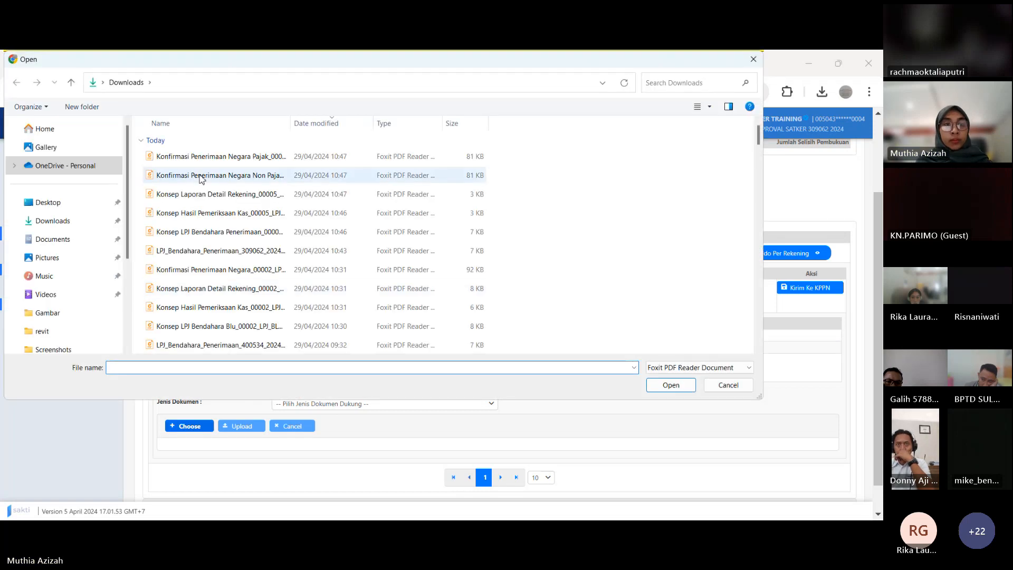
pyautogui.click(178, 213)
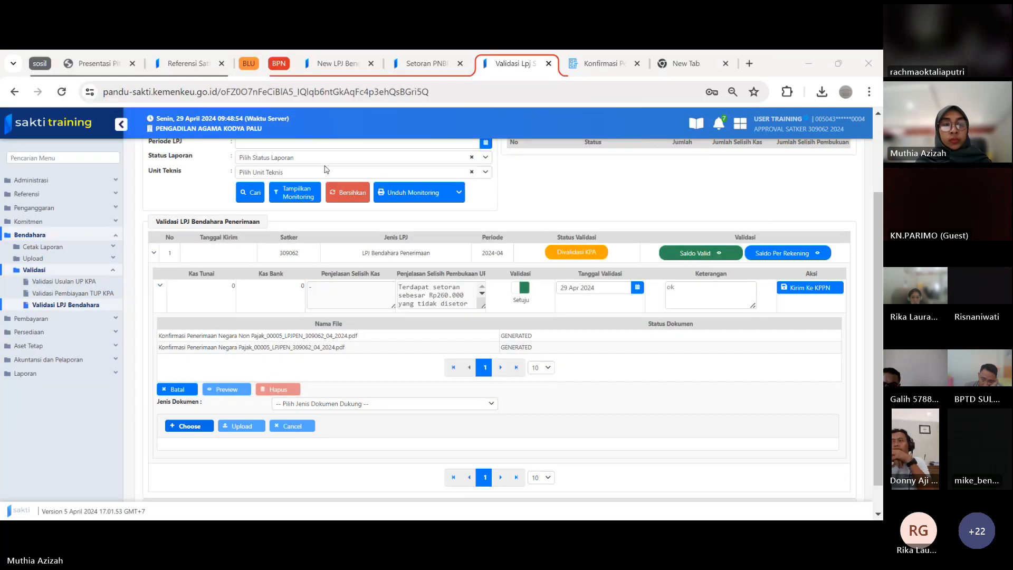
pyautogui.click(671, 385)
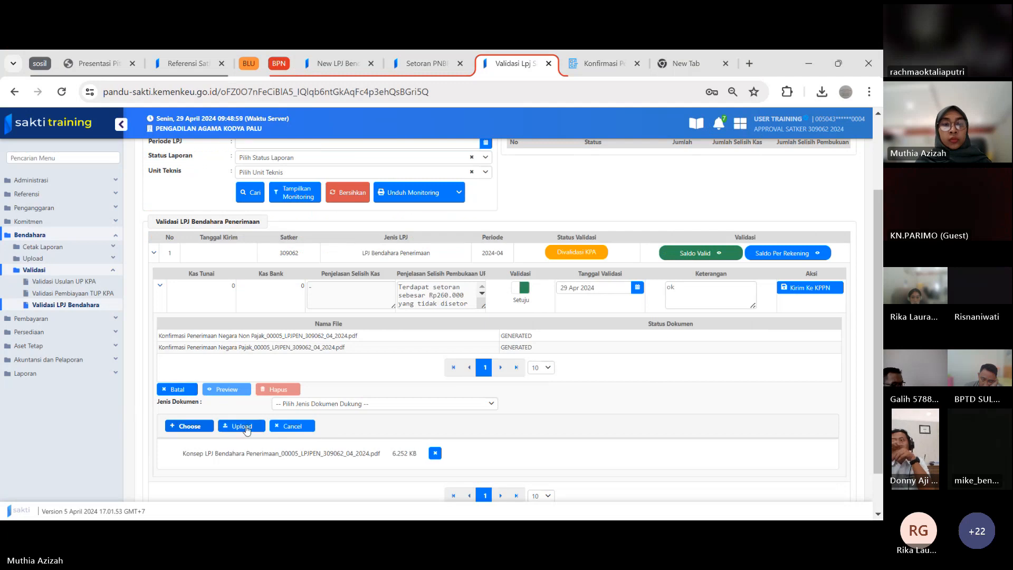
pyautogui.click(246, 428)
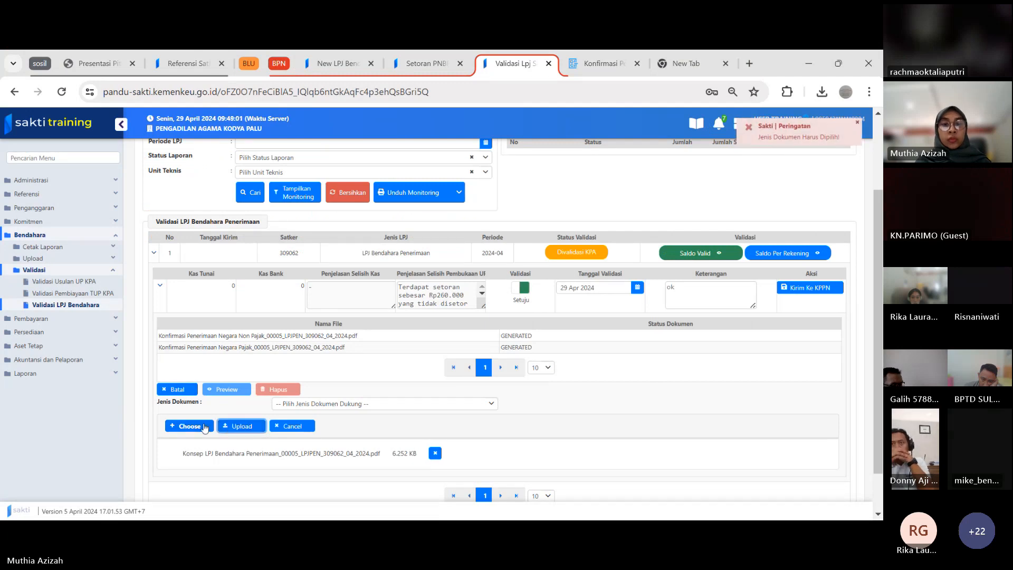
pyautogui.click(443, 409)
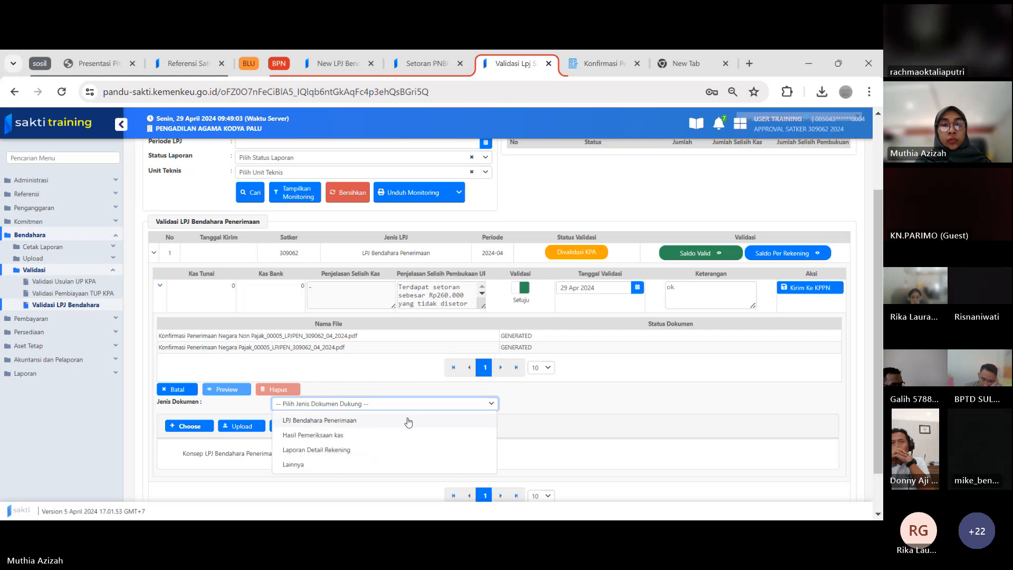
pyautogui.click(406, 421)
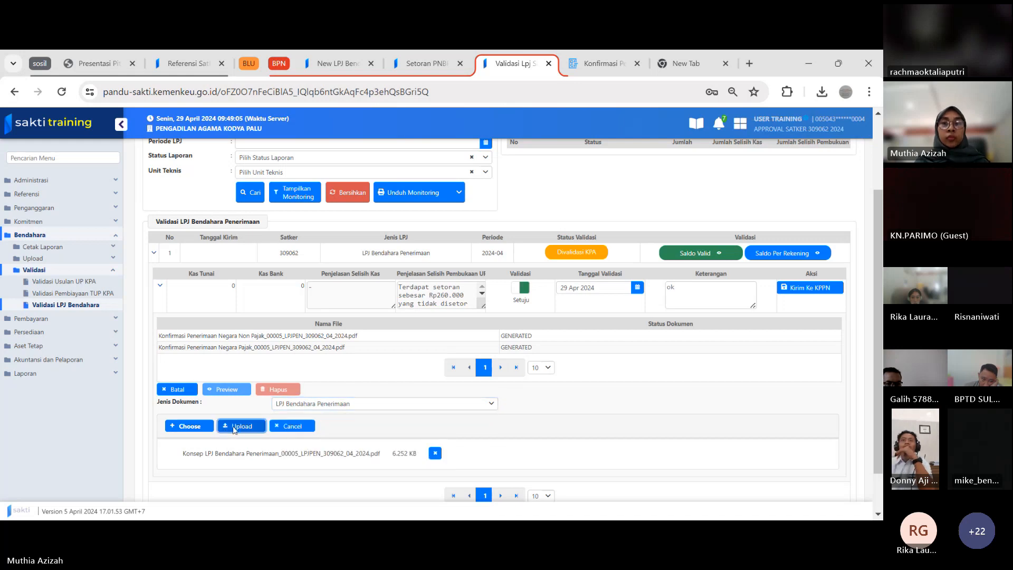
pyautogui.click(234, 429)
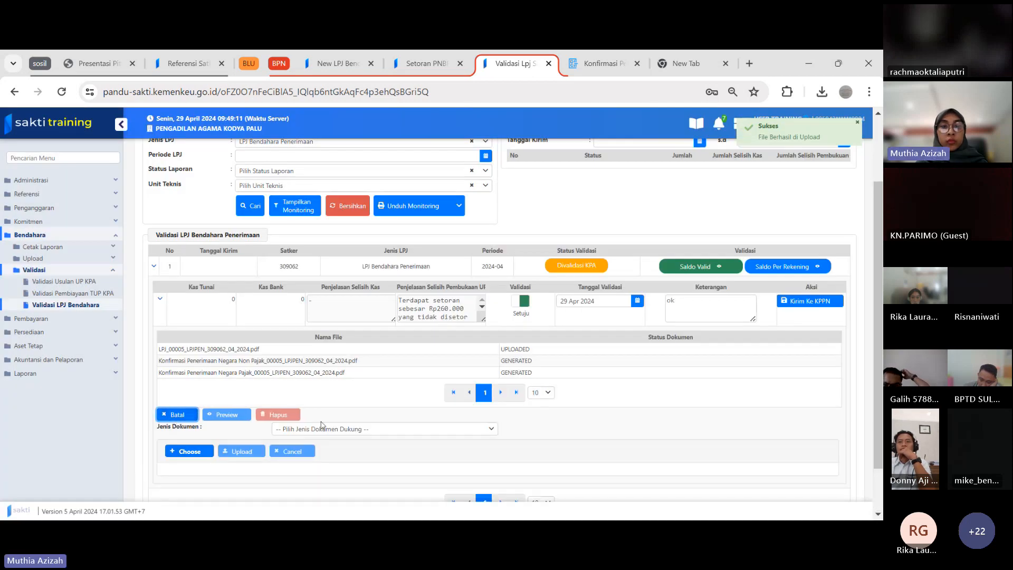
# Upload Konsep Hasil Pemeriksaan Kas_00005_LPJPEN_309062_04_2024.pdf with Jenis Dokumen set to Hasil Pemeriksaan kas
pyautogui.click(322, 429)
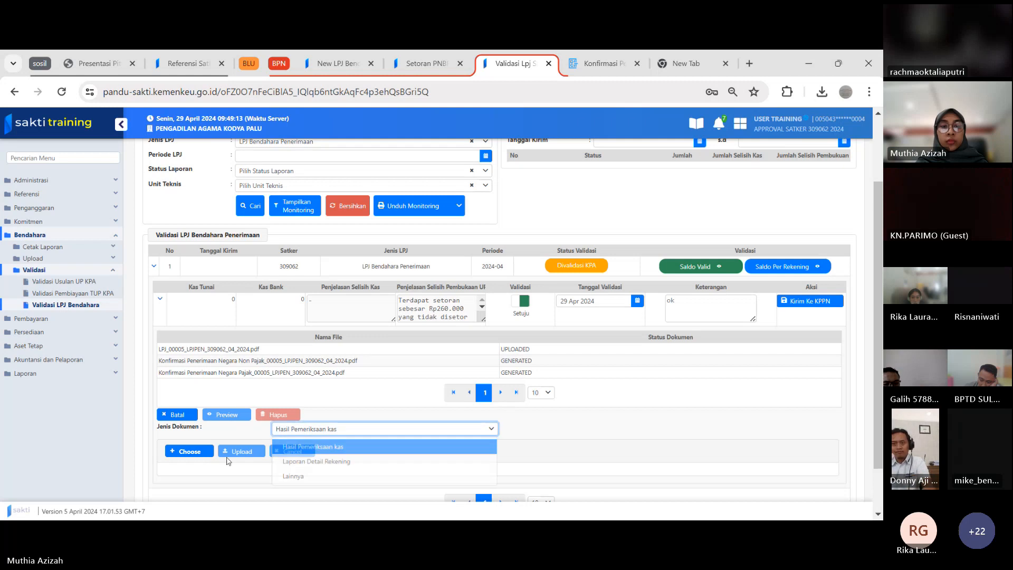
pyautogui.click(317, 445)
pyautogui.click(189, 451)
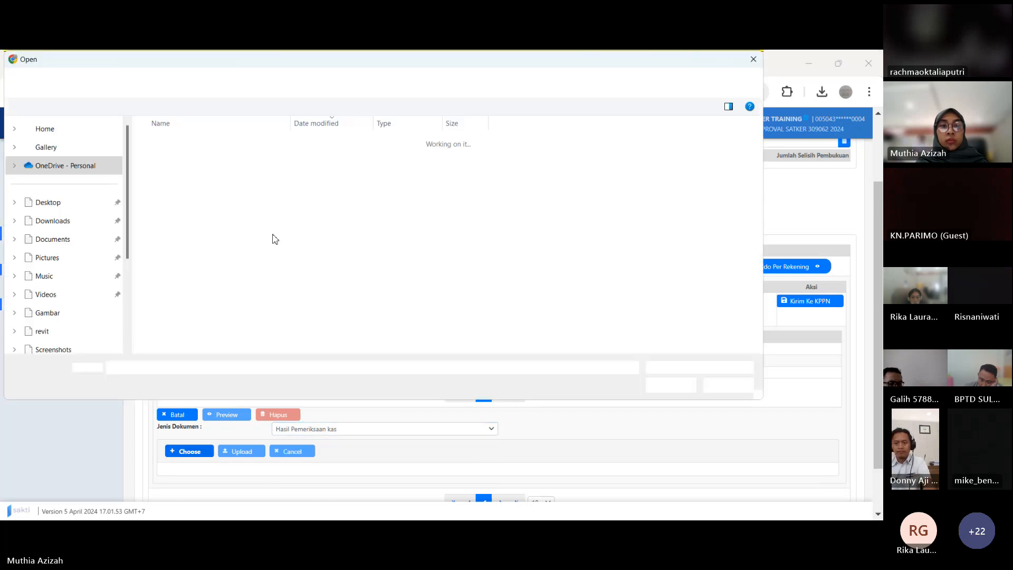
pyautogui.click(209, 212)
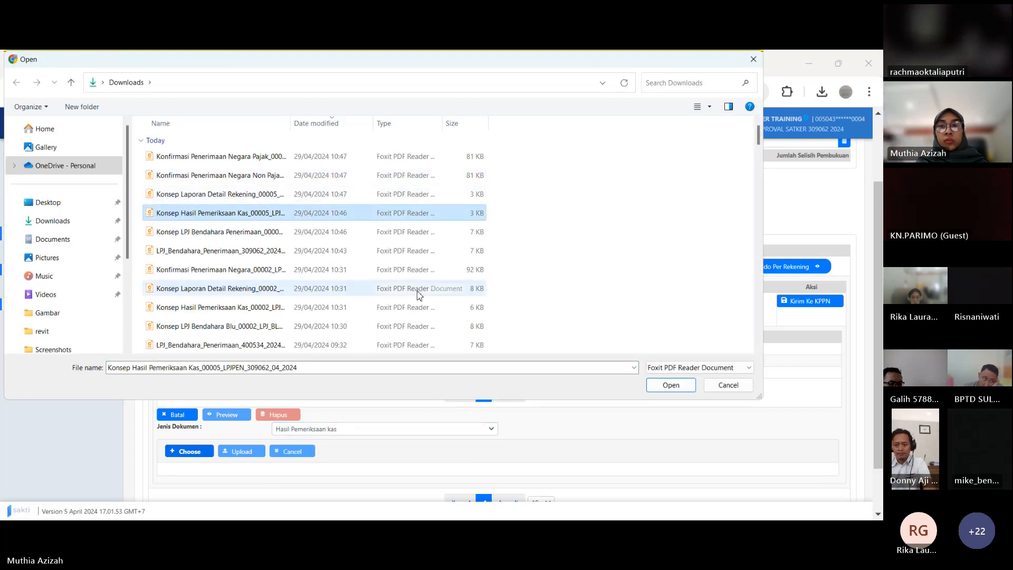
pyautogui.click(676, 387)
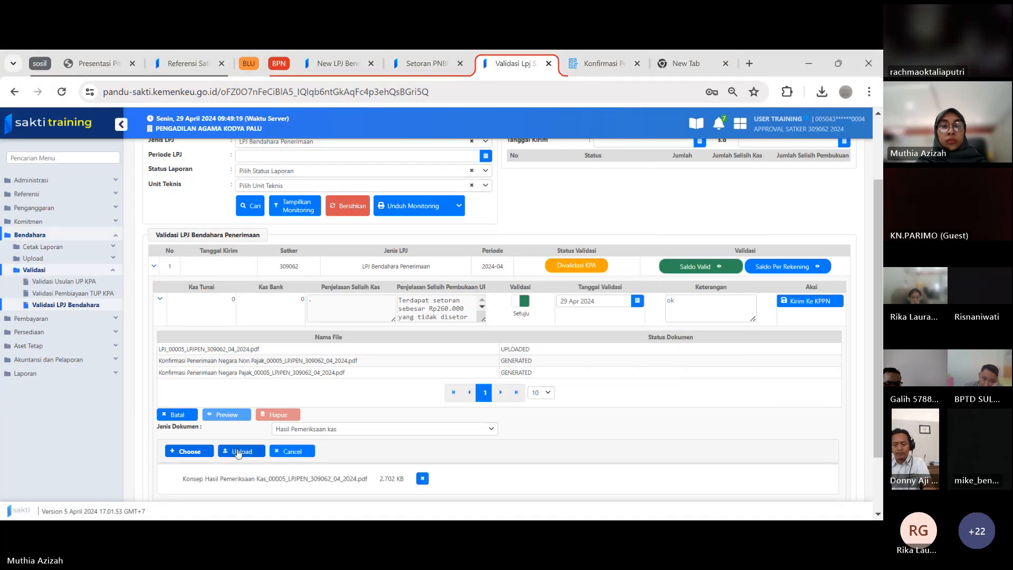
pyautogui.click(239, 451)
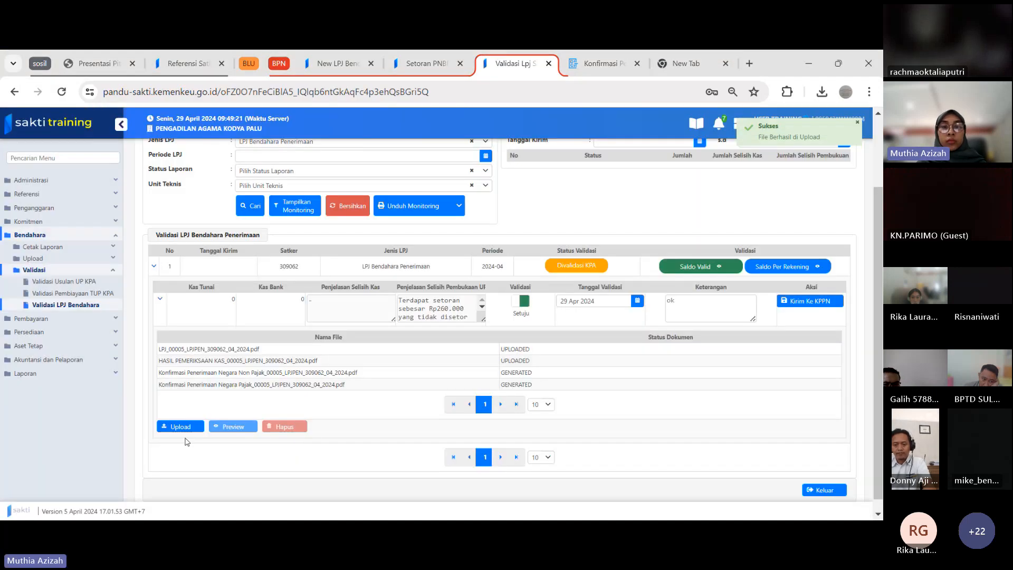
# Upload Konsep Laporan Detail Rekening_00005_LPJPEN_309062_04_2024.pdf with Jenis Dokumen set to Laporan Detail Rekening
pyautogui.click(168, 429)
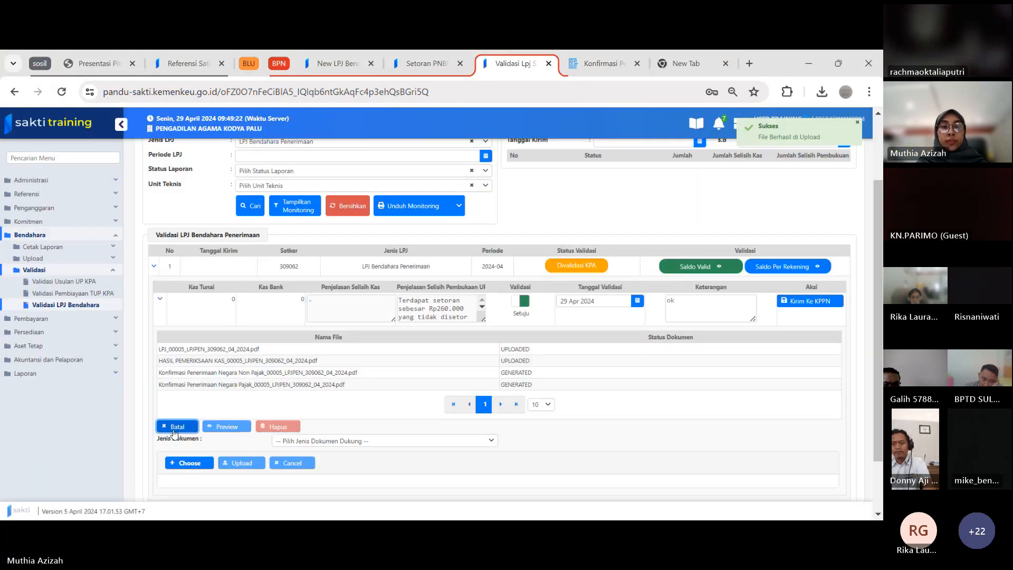
pyautogui.click(184, 465)
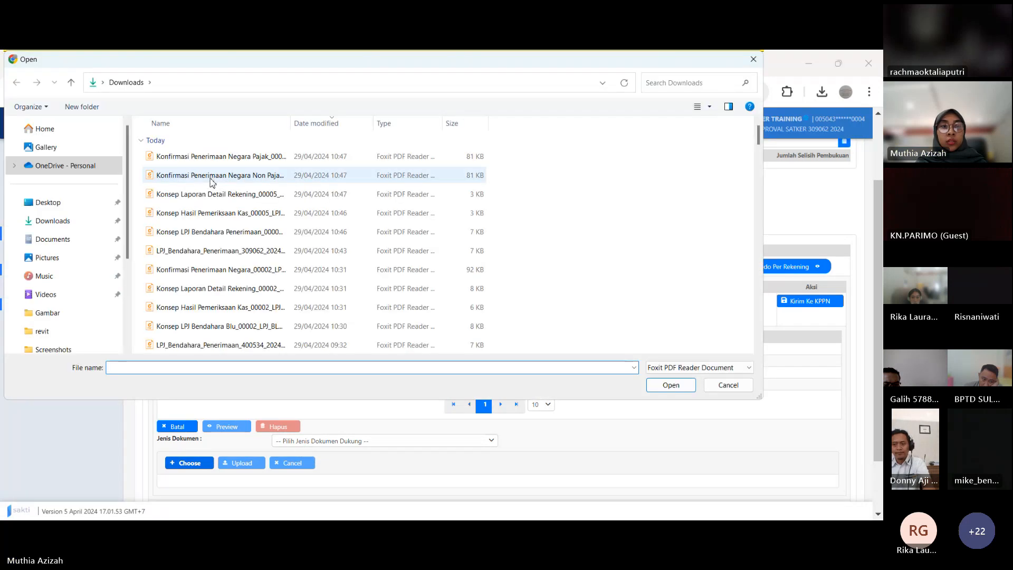
pyautogui.click(210, 195)
pyautogui.click(670, 385)
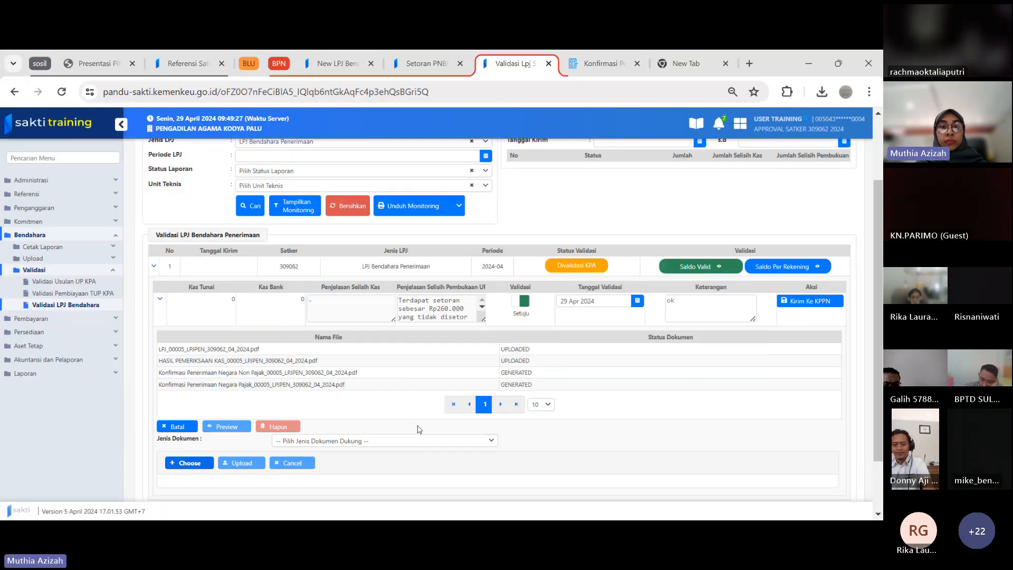
pyautogui.click(393, 441)
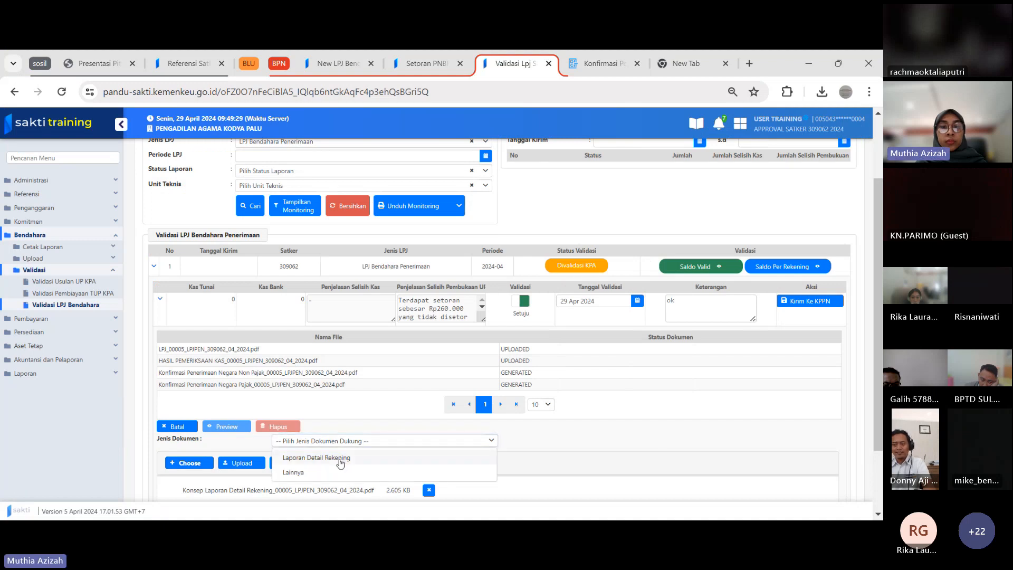
pyautogui.click(338, 455)
pyautogui.click(242, 463)
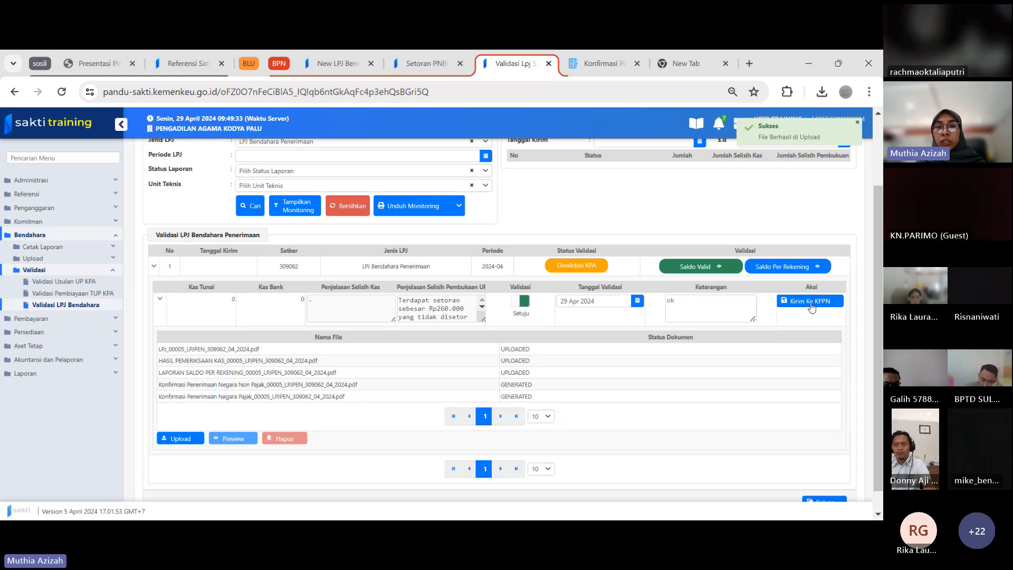
# Try to send the validated 2024-04 LPJ Bendahara Penerimaan to the KPPN with status Dikirim Ke KPPN
pyautogui.click(811, 306)
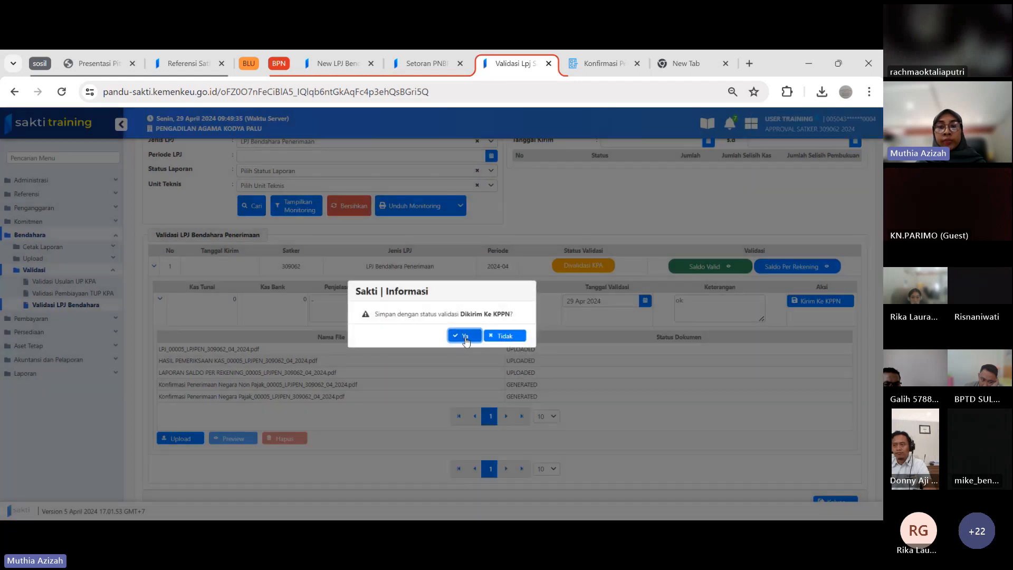
pyautogui.click(465, 337)
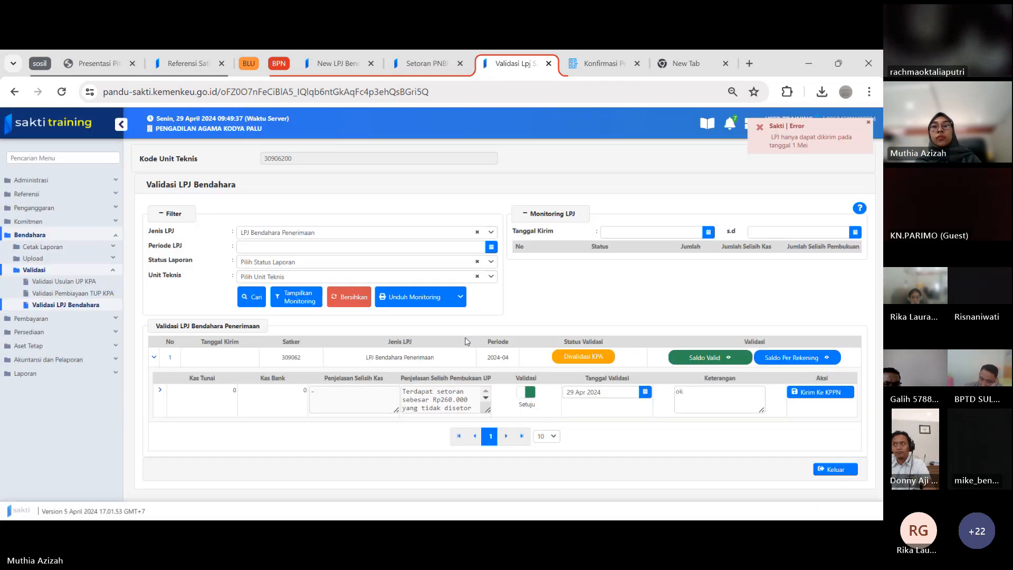